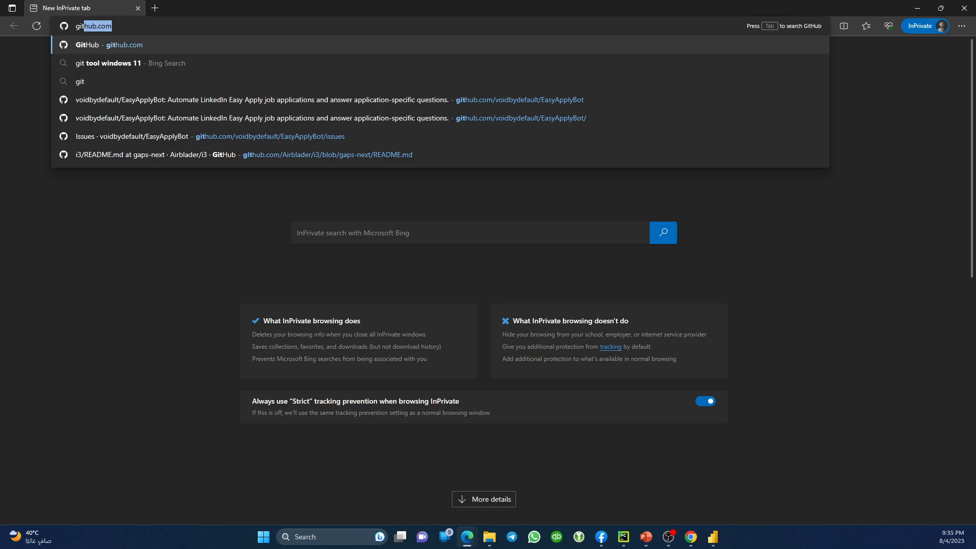
# Search Bing for the GitHub account's name and open its GitHub profile from the top result.
pyautogui.write('ub ')
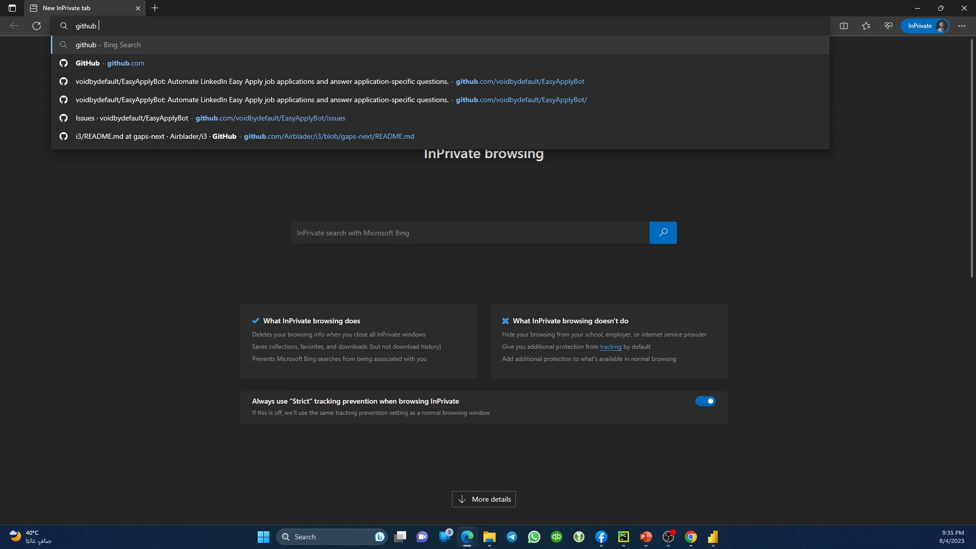
pyautogui.write('voidbydefault')
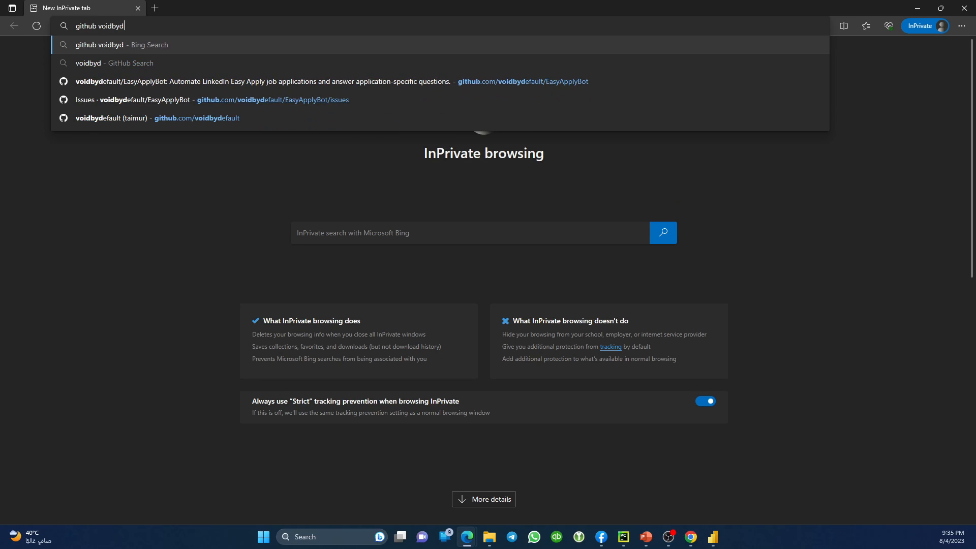
pyautogui.press('Return')
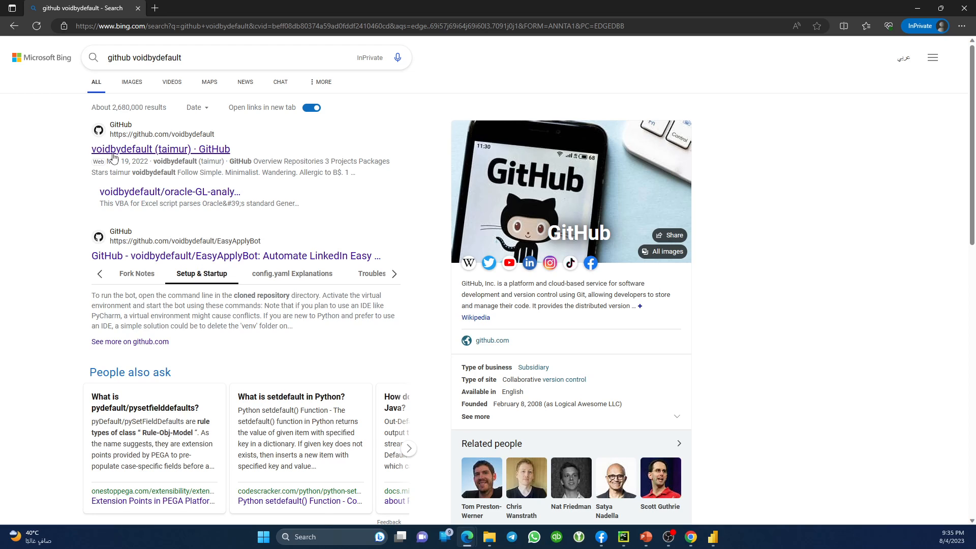
pyautogui.click(189, 148)
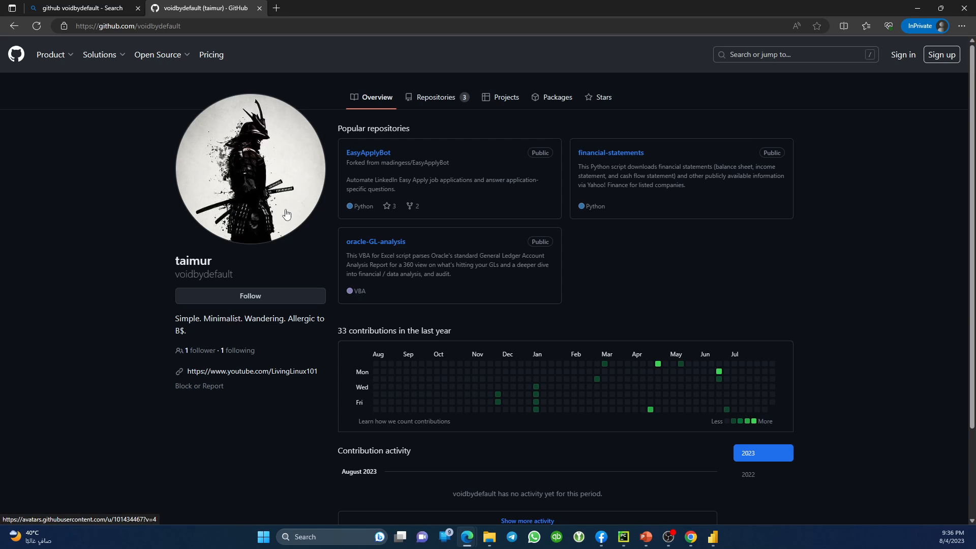
# Open the EasyApplyBot repository from the profile, check its Issues, and return to Code.
pyautogui.doubleClick(193, 262)
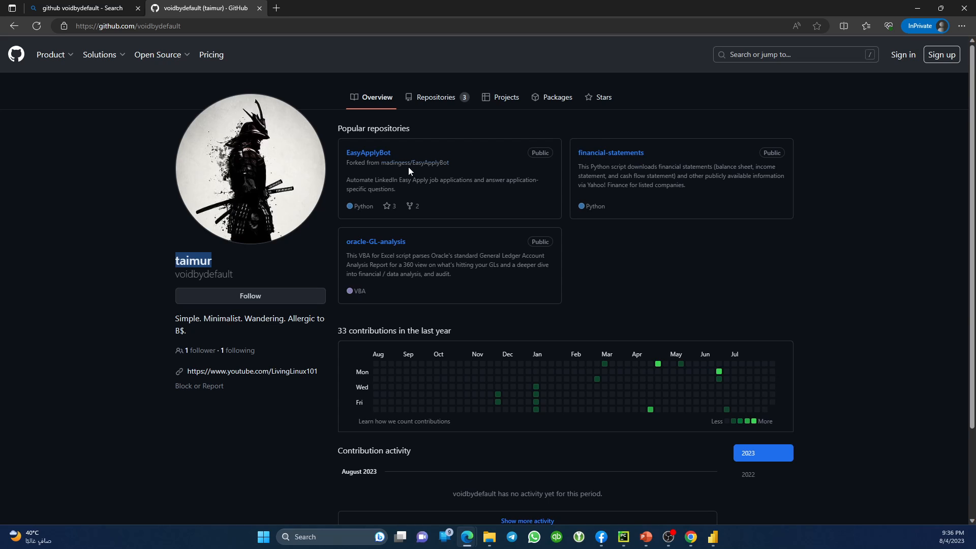
pyautogui.click(374, 153)
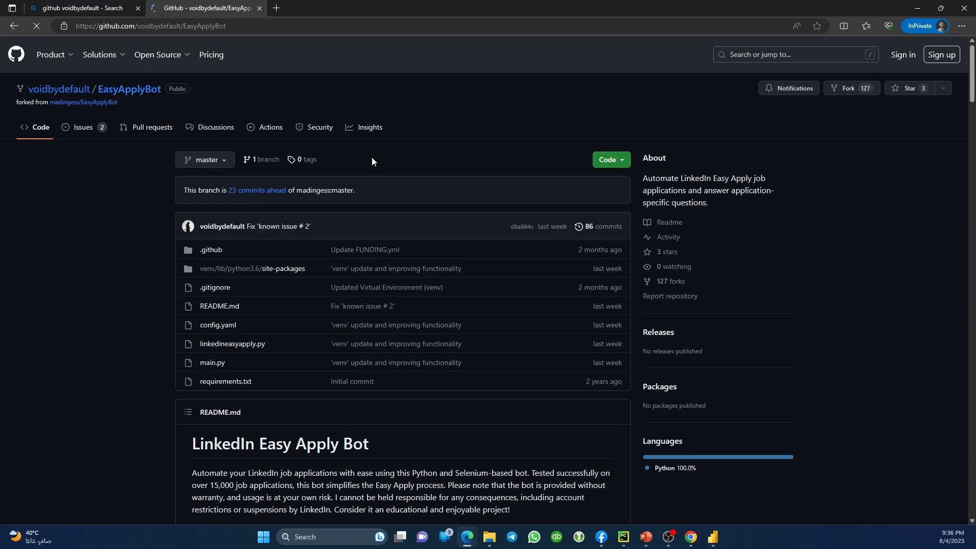
pyautogui.moveTo(63, 96)
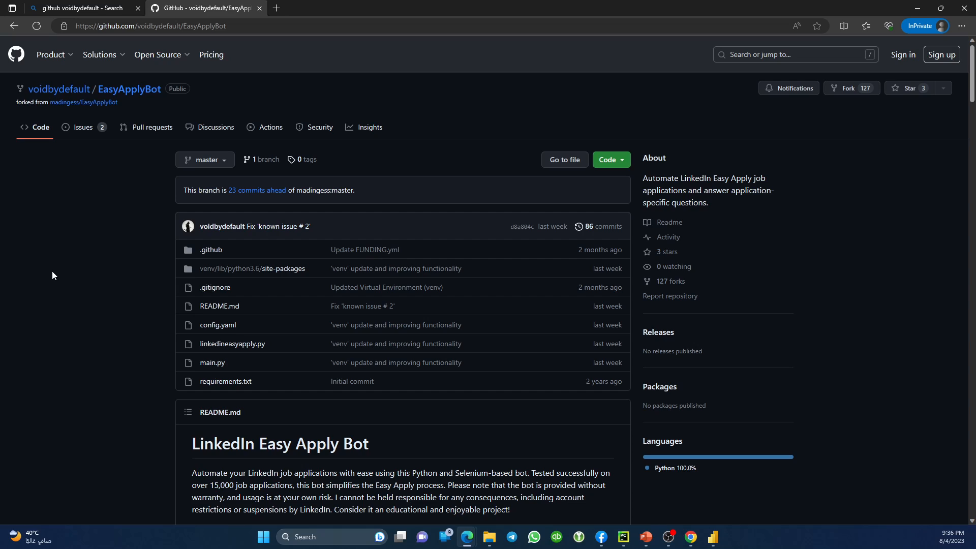
pyautogui.click(95, 128)
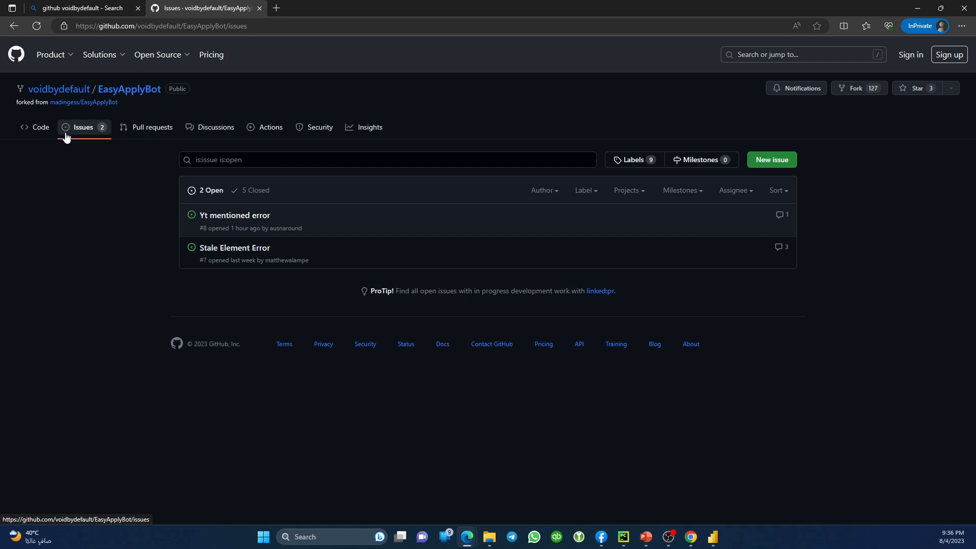
pyautogui.click(44, 128)
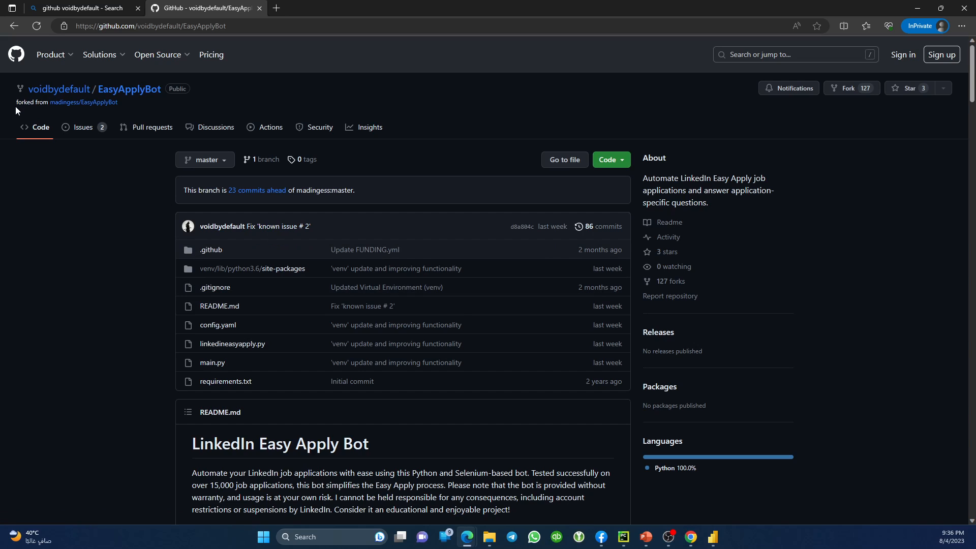
# Highlight the forked-from line and the latest commit's author on the repository page.
pyautogui.moveTo(15, 106); pyautogui.dragTo(118, 103)
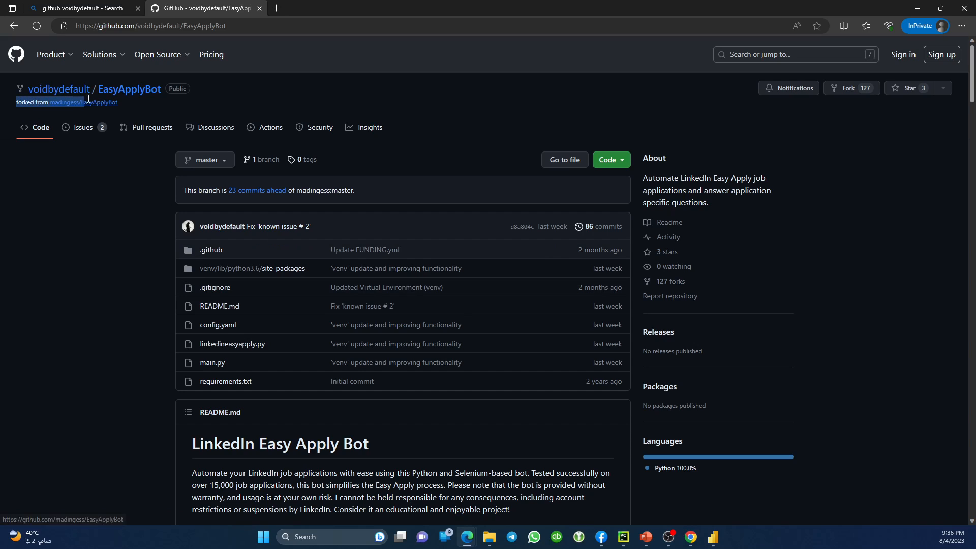
pyautogui.click(94, 211)
pyautogui.doubleClick(93, 211)
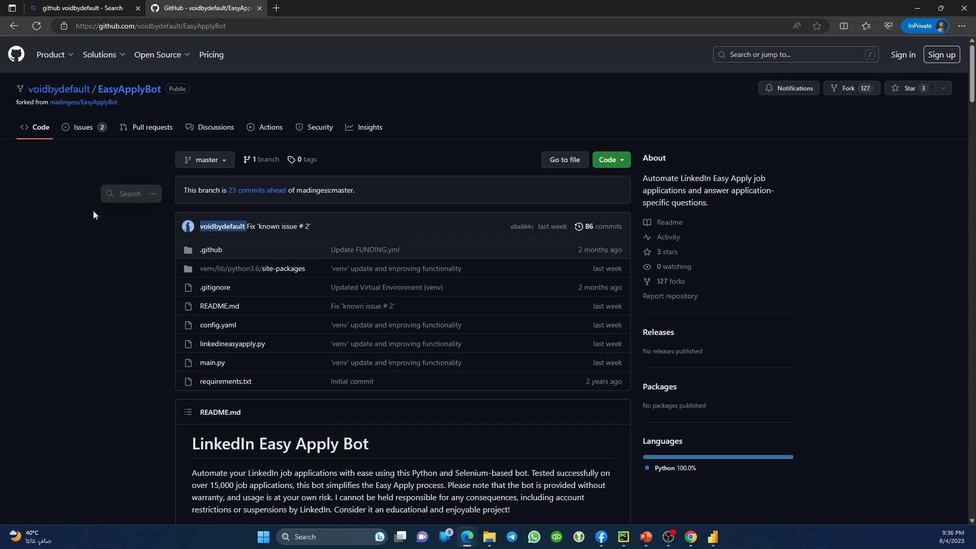
pyautogui.click(93, 241)
pyautogui.moveTo(97, 105)
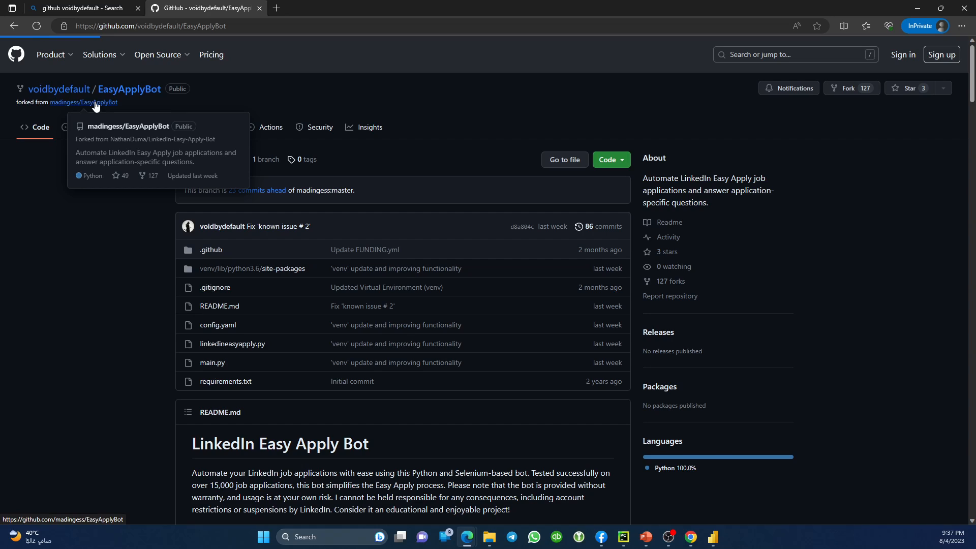
# Follow the forked-from links through the parent EasyApplyBot to the original LinkedIn-Easy-Apply-Bot repository.
pyautogui.click(97, 104)
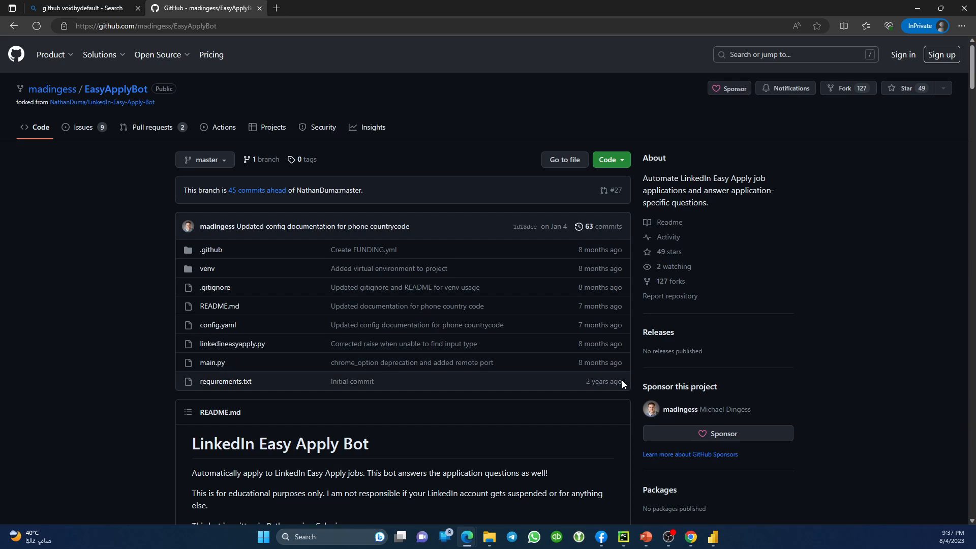
pyautogui.moveTo(626, 365); pyautogui.dragTo(543, 252)
pyautogui.click(95, 320)
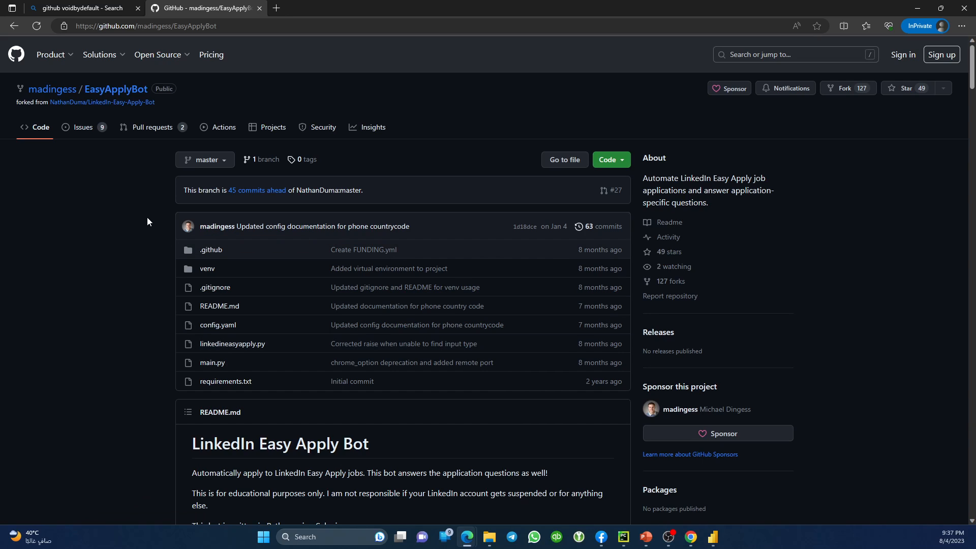
pyautogui.click(73, 104)
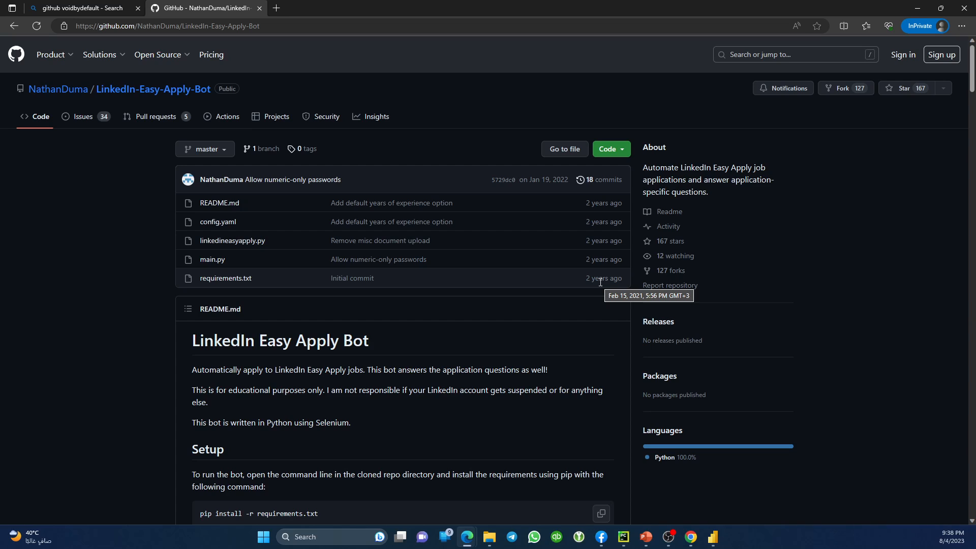
# Review the original project's issues, switching between the 29 closed and 34 open lists.
pyautogui.click(81, 122)
pyautogui.scroll(-10, 203, 289)
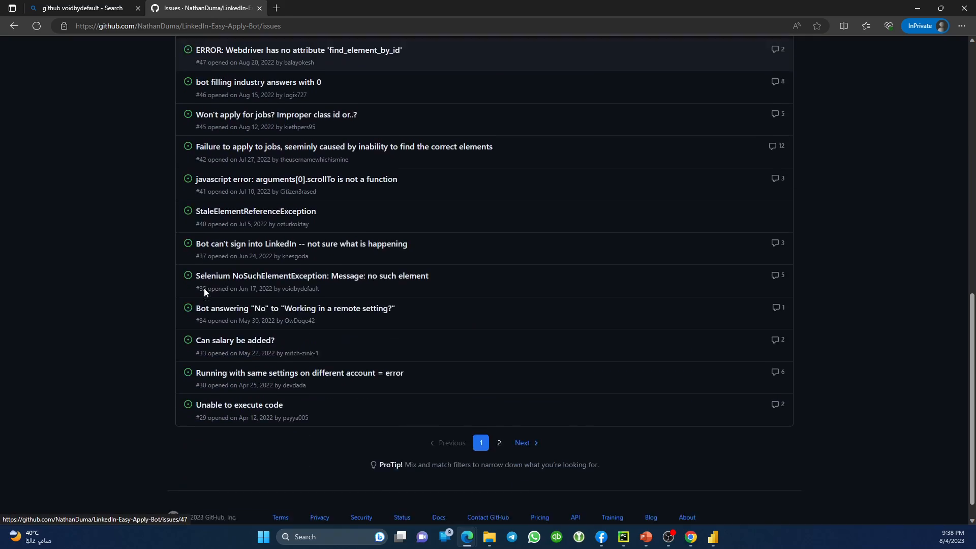
pyautogui.scroll(10, 317, 392)
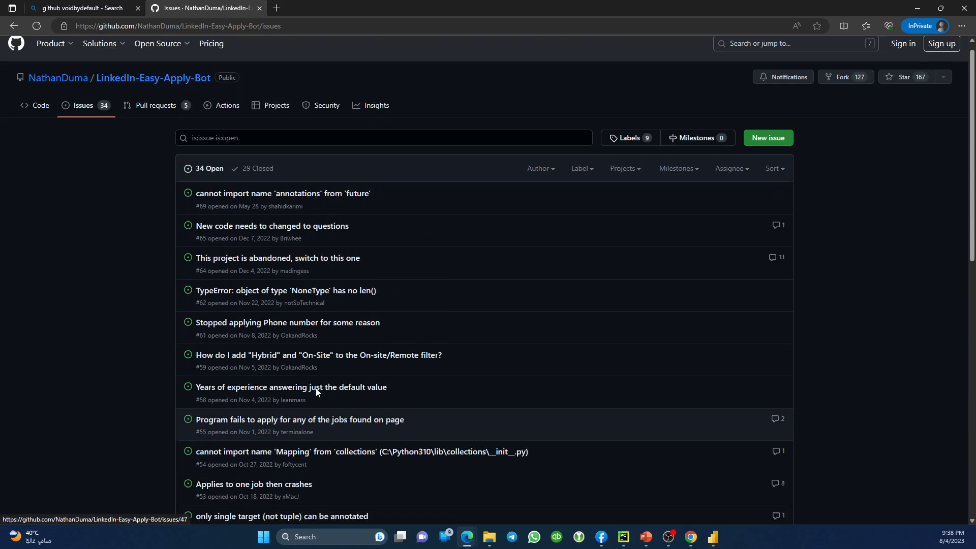
pyautogui.scroll(-5, 316, 394)
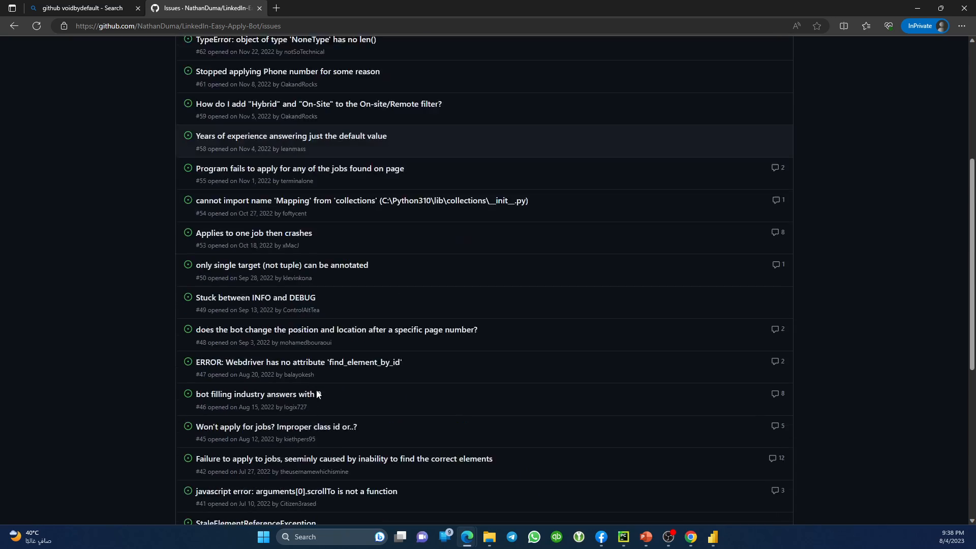
pyautogui.scroll(5, 283, 287)
pyautogui.click(252, 179)
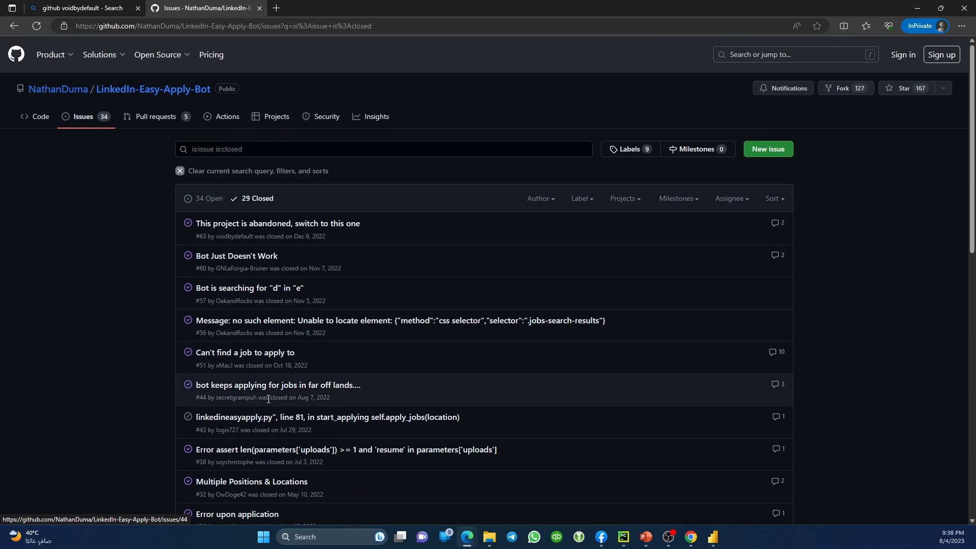
pyautogui.scroll(-6, 286, 381)
pyautogui.scroll(10, 286, 381)
pyautogui.click(206, 198)
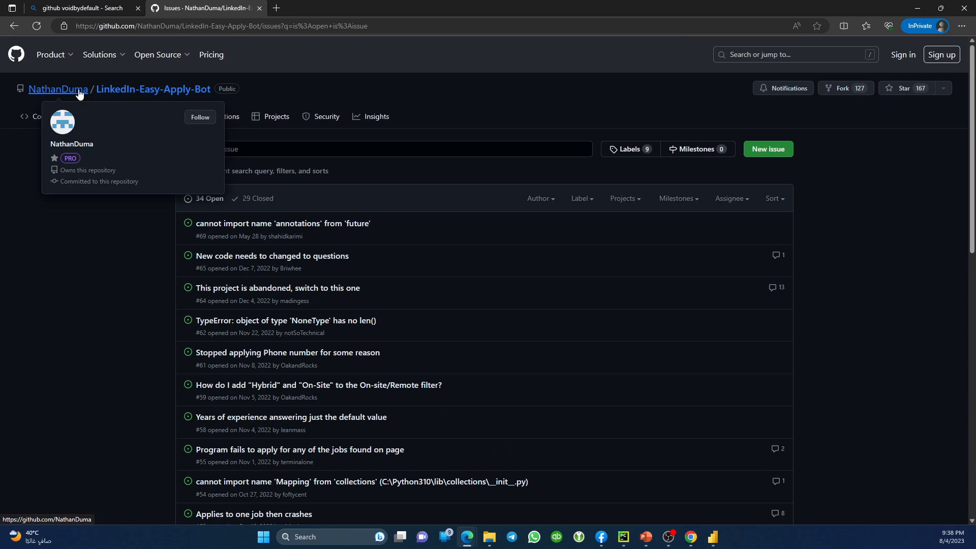
# Go back through the browsing history to the parent EasyApplyBot fork.
pyautogui.click(110, 92)
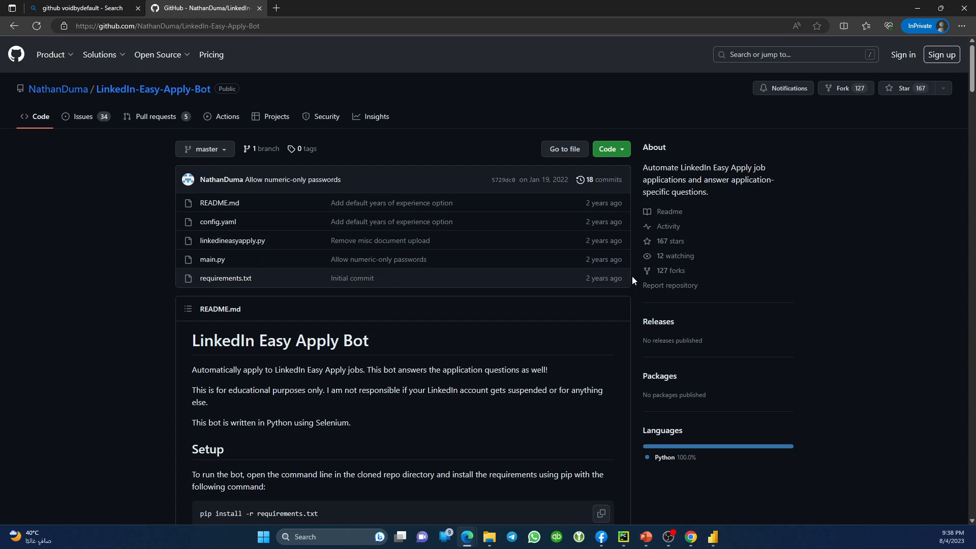
pyautogui.click(19, 31)
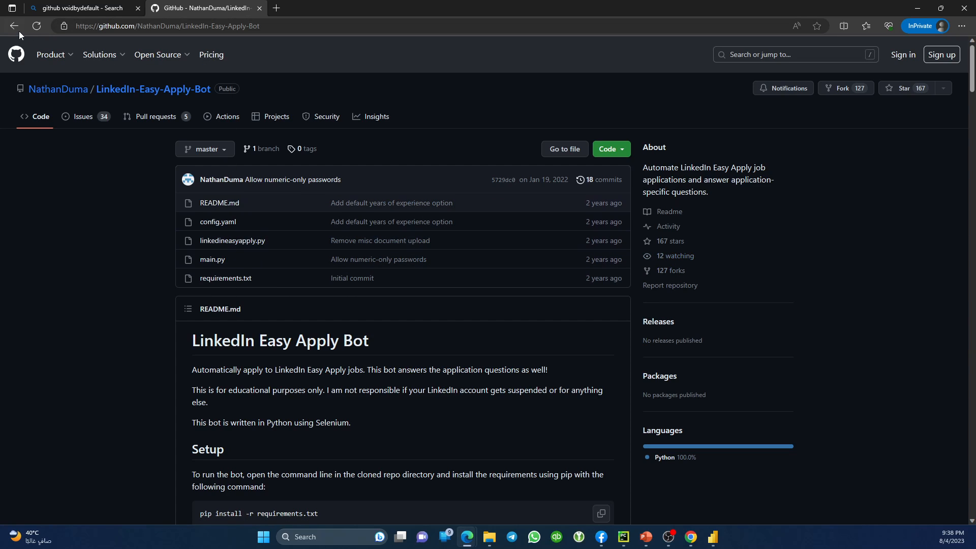
pyautogui.click(21, 32)
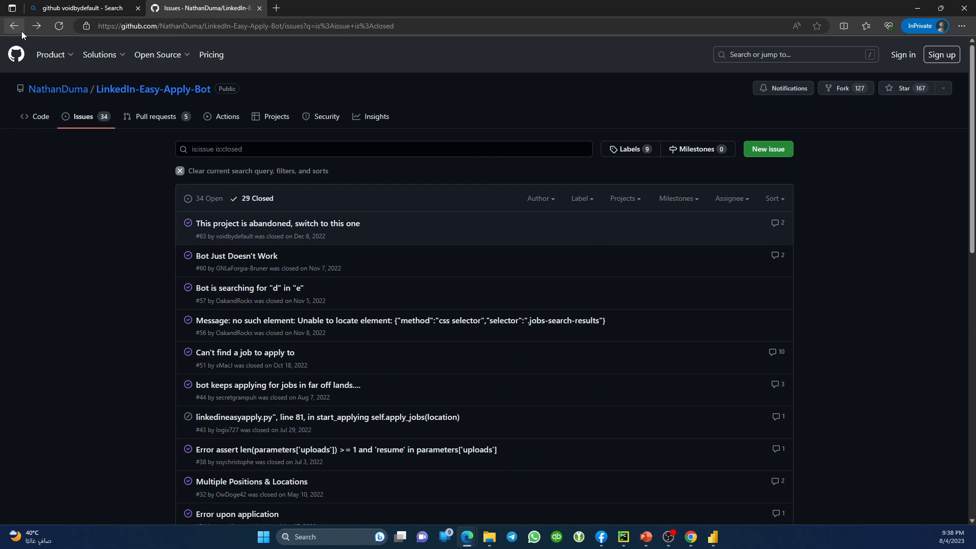
pyautogui.click(21, 31)
pyautogui.click(21, 31)
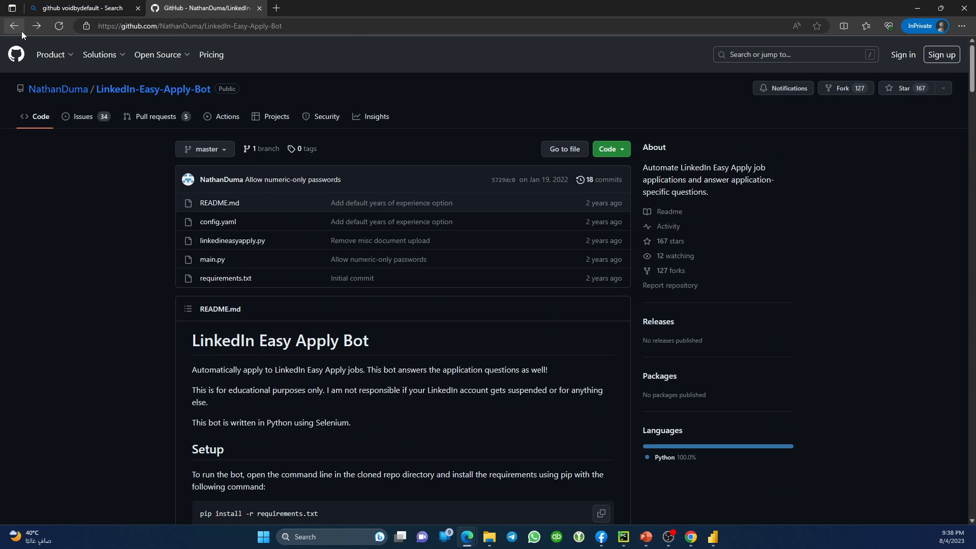
pyautogui.click(21, 31)
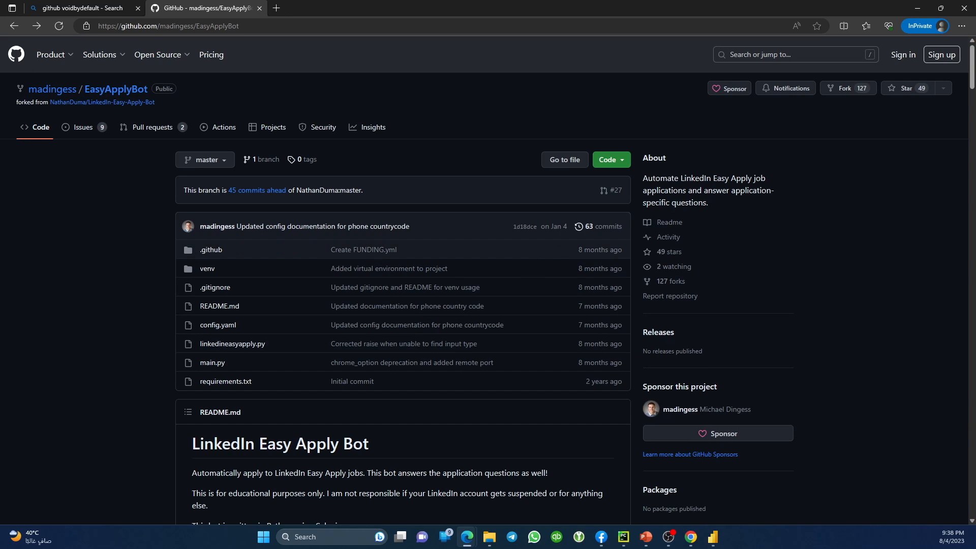
# Return to the user's EasyApplyBot fork and open the parent EasyApplyBot repository in a new tab.
pyautogui.click(14, 26)
pyautogui.moveTo(51, 55)
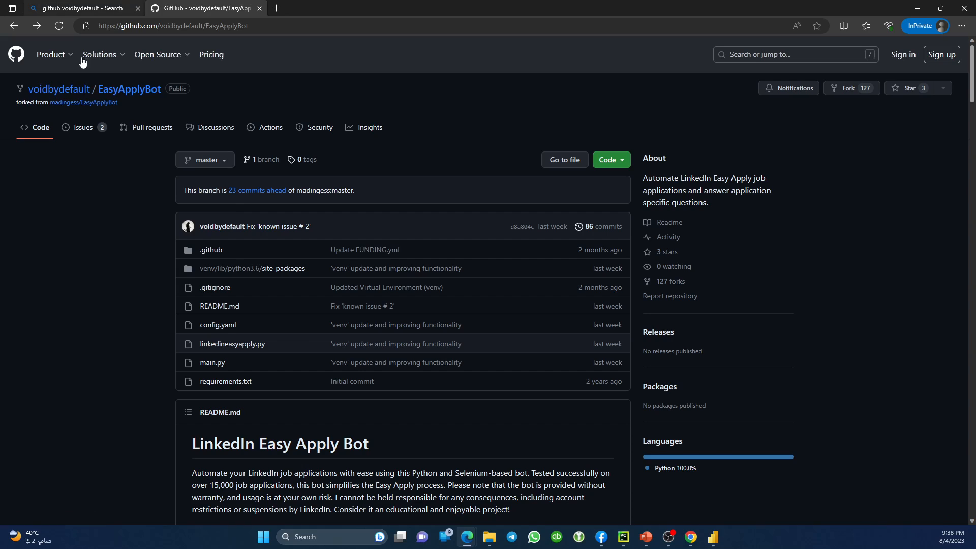
pyautogui.middleClick(76, 104)
pyautogui.click(305, 6)
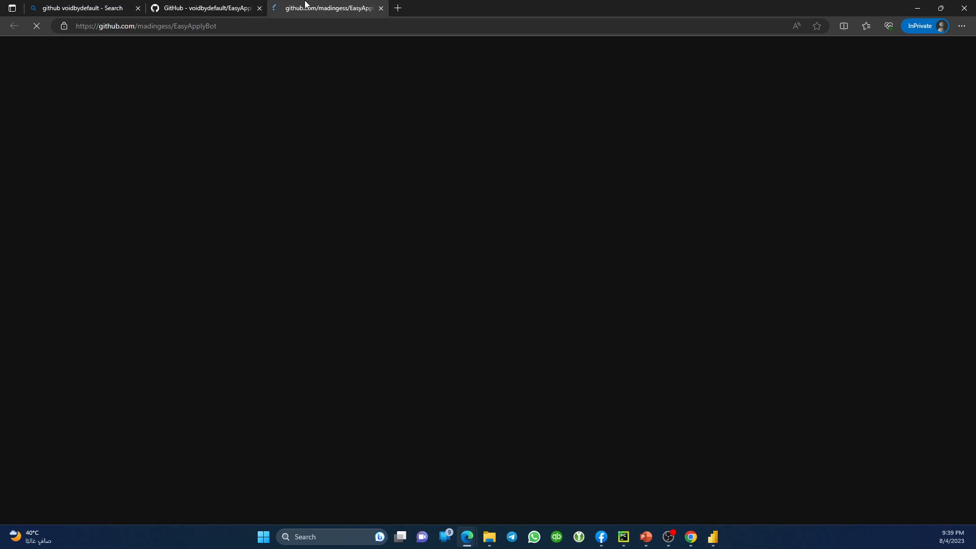
# Open the most-starred fork from the Forks list, skim its README, and close its tab.
pyautogui.click(666, 284)
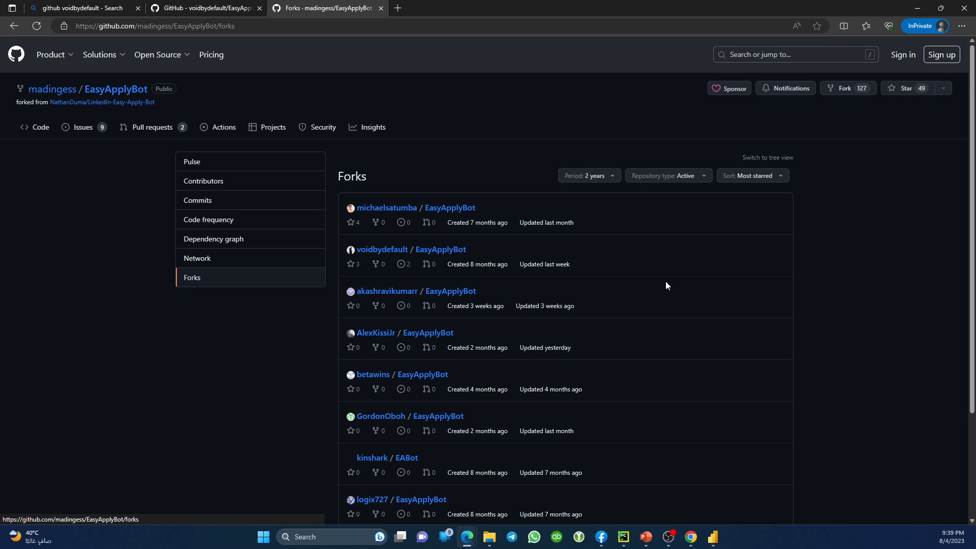
pyautogui.scroll(-3, 599, 321)
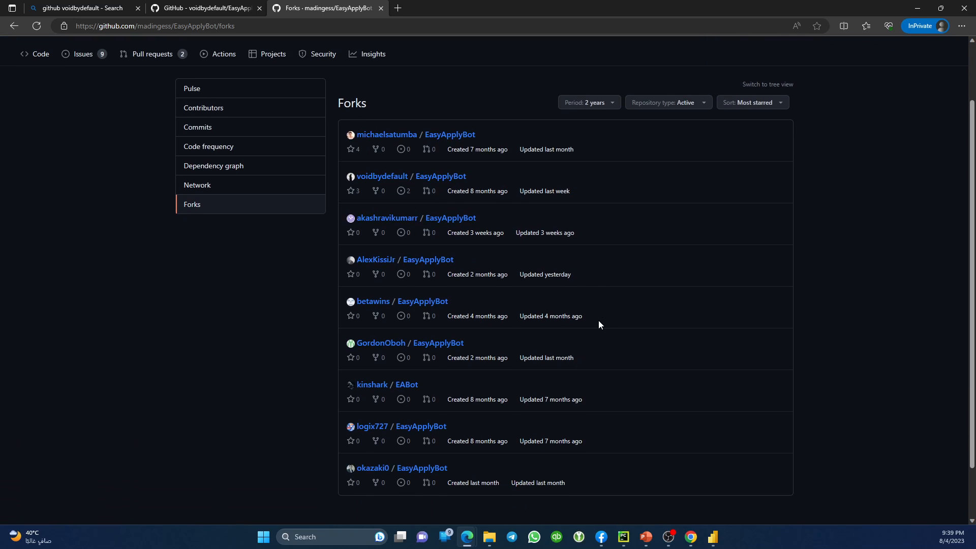
pyautogui.scroll(3, 598, 323)
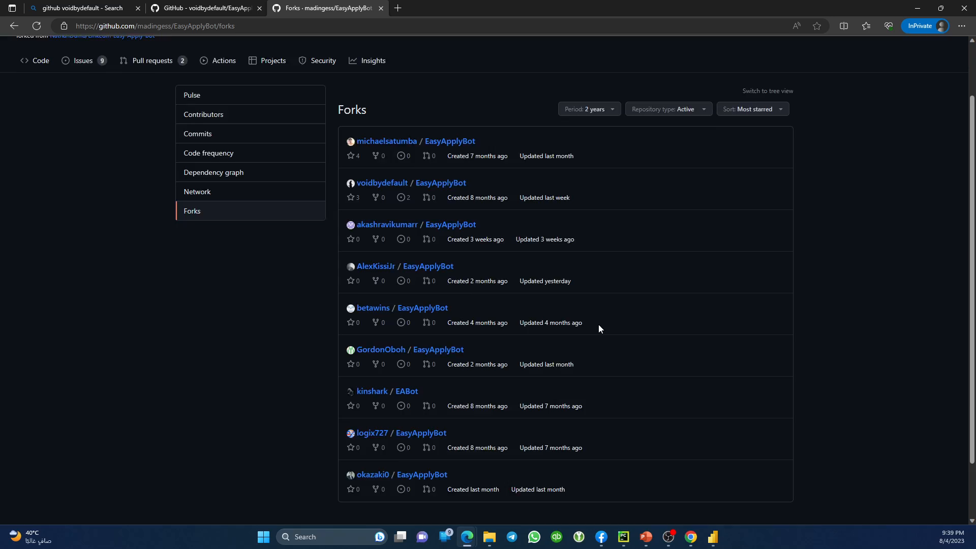
pyautogui.click(452, 214)
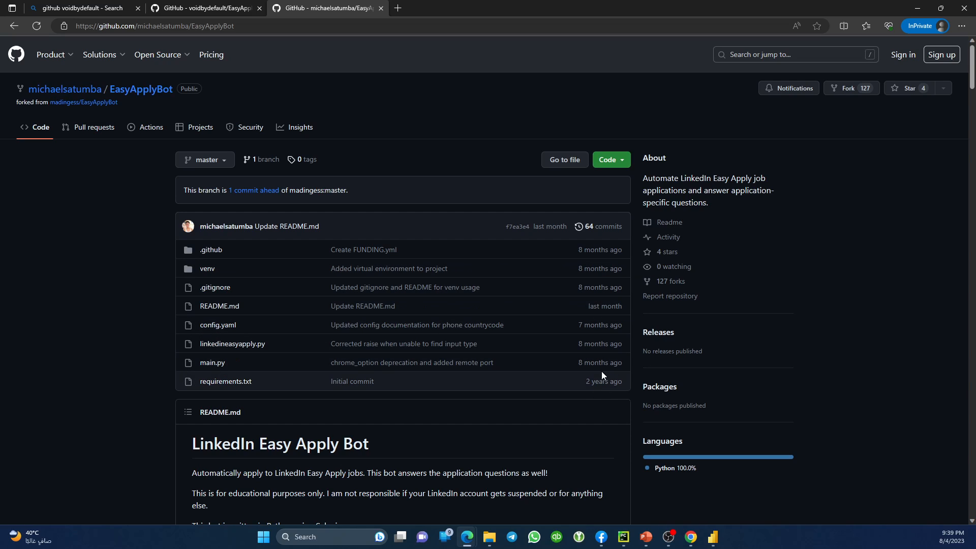
pyautogui.scroll(-1, 104, 323)
pyautogui.scroll(-15, 104, 323)
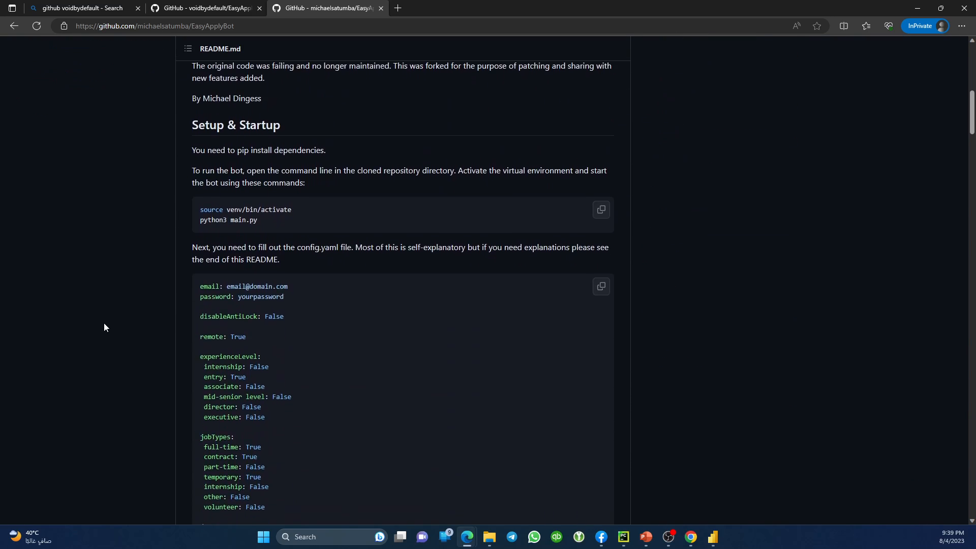
pyautogui.scroll(16, 104, 325)
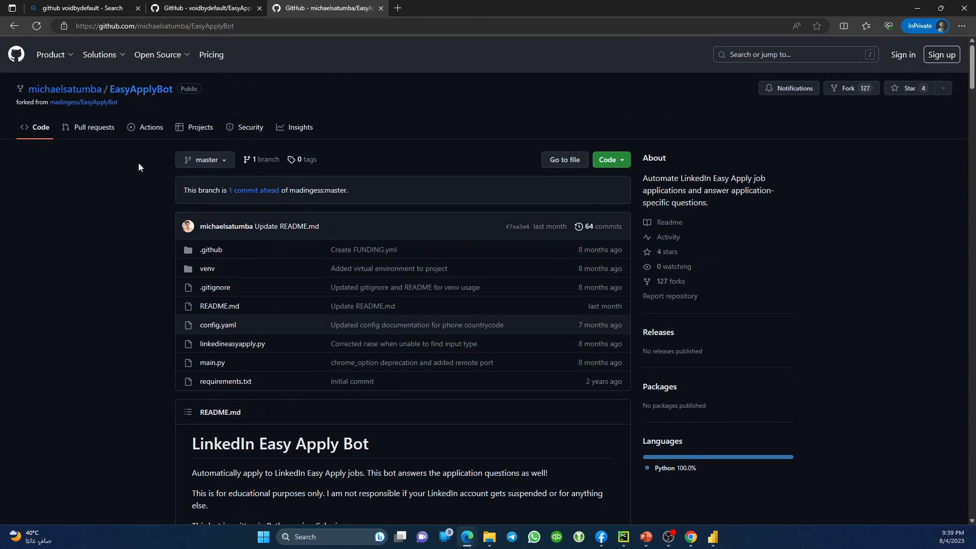
pyautogui.hotkey('ctrl', 'w')
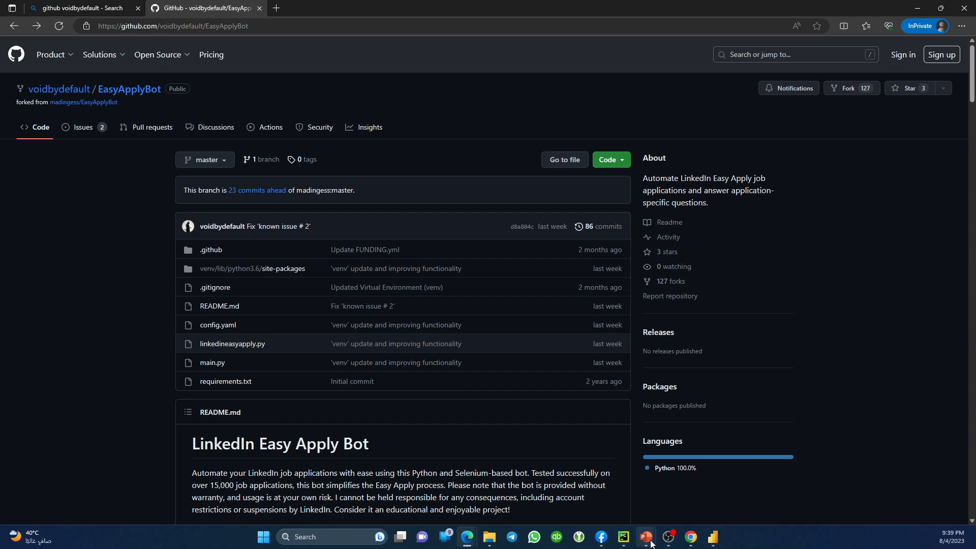
pyautogui.moveTo(651, 544)
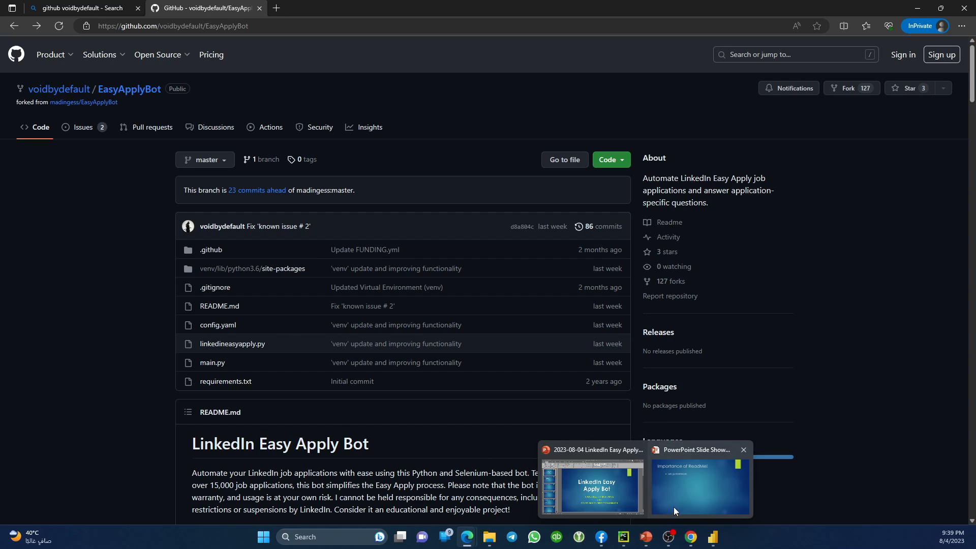
pyautogui.click(700, 487)
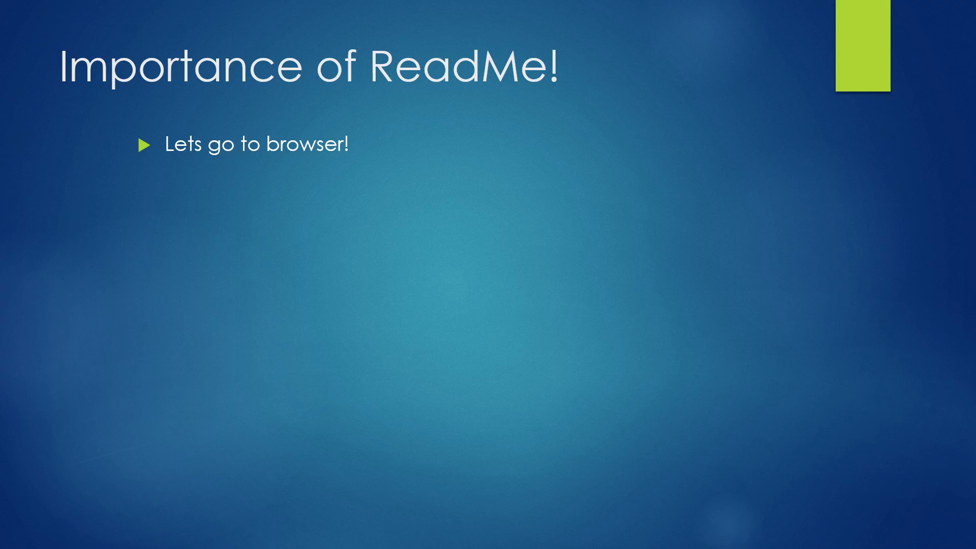
pyautogui.click(506, 412)
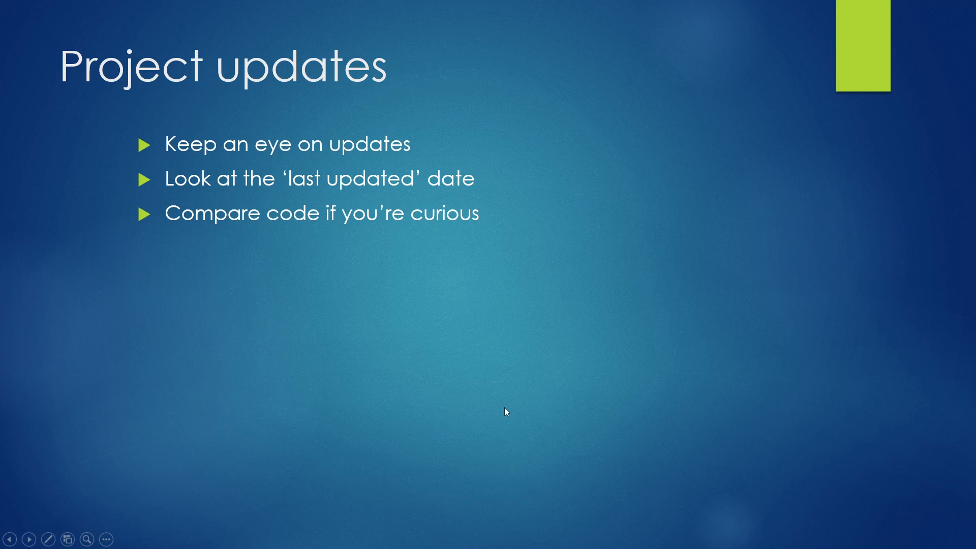
pyautogui.press('Left')
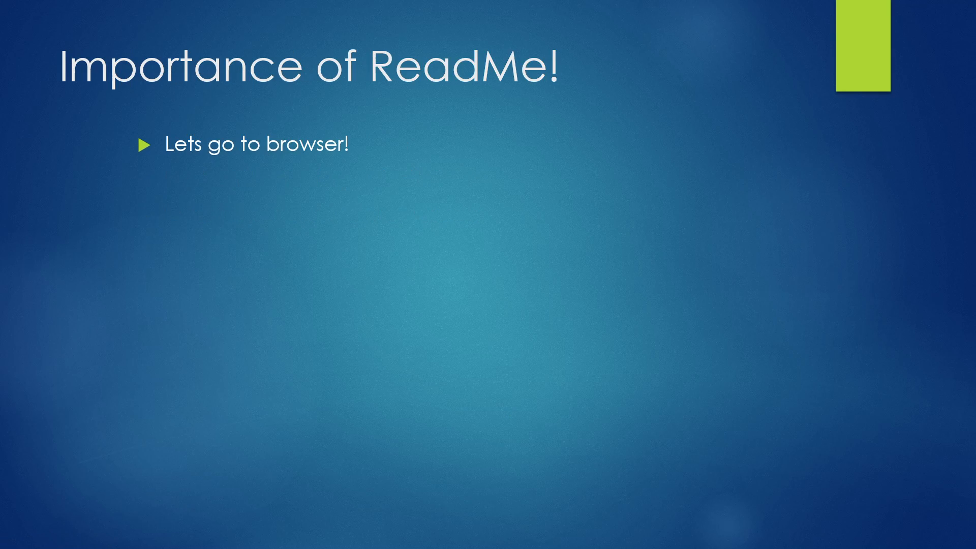
pyautogui.hotkey('alt', 'Tab')
pyautogui.click(214, 307)
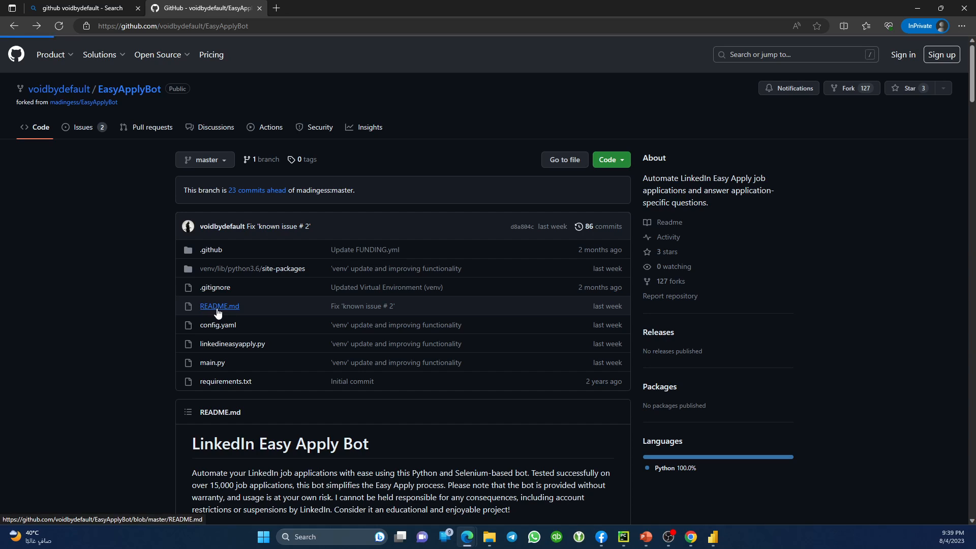
# Read through the EasyApplyBot README.md, highlighting a passage along the way.
pyautogui.scroll(-5, 247, 311)
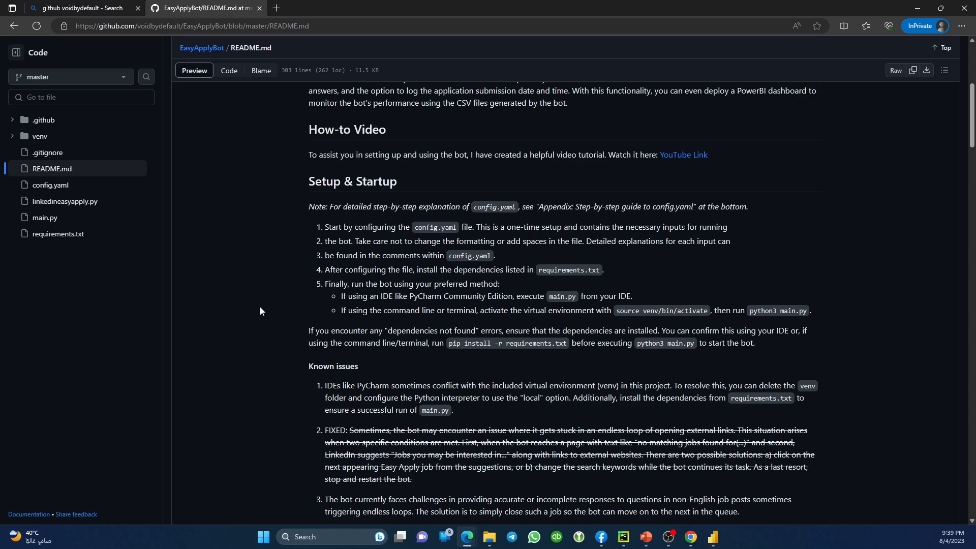
pyautogui.scroll(3, 279, 324)
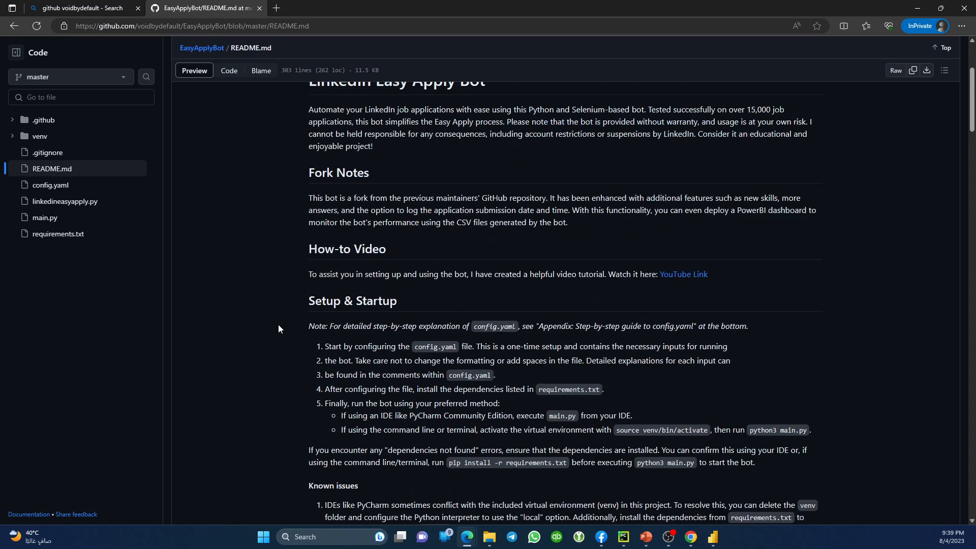
pyautogui.scroll(-20, 279, 324)
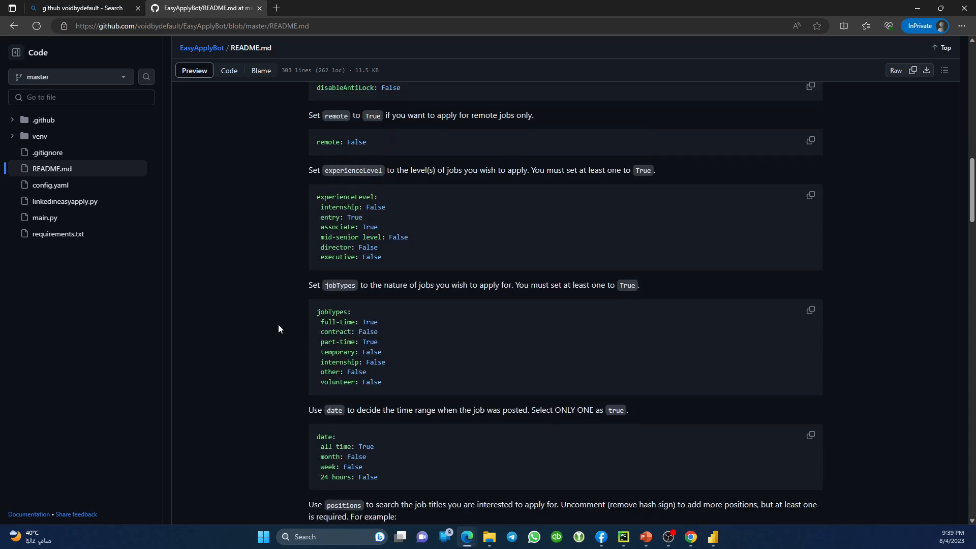
pyautogui.scroll(1, 282, 334)
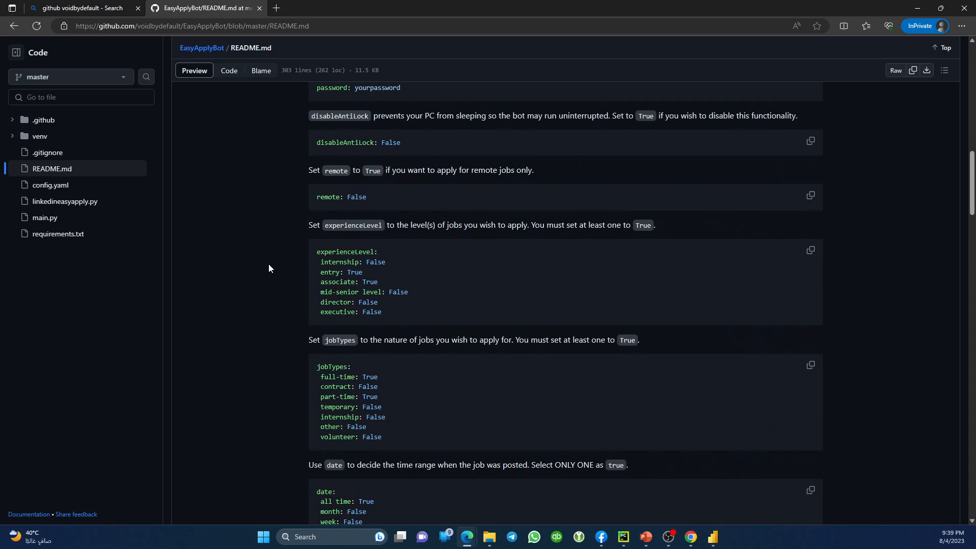
pyautogui.scroll(-9, 269, 268)
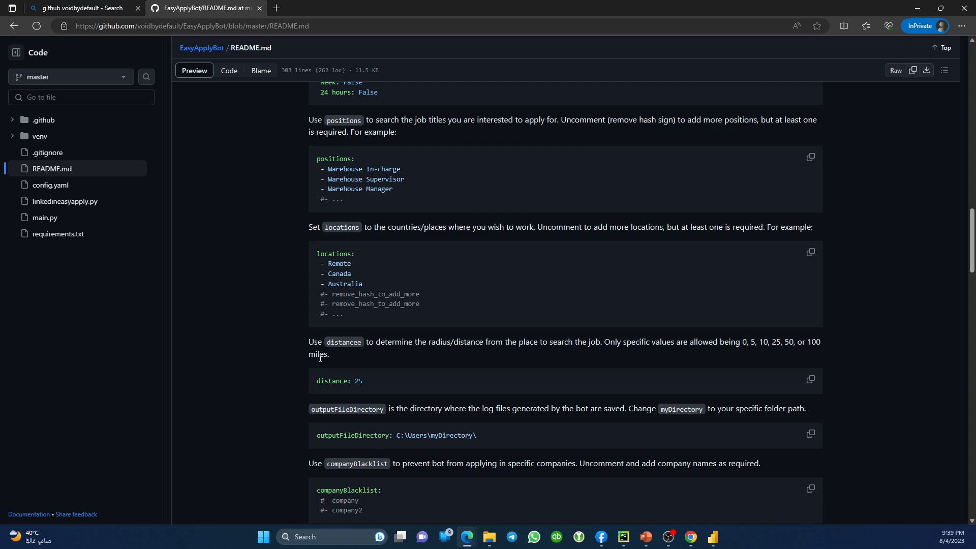
pyautogui.scroll(-19, 365, 389)
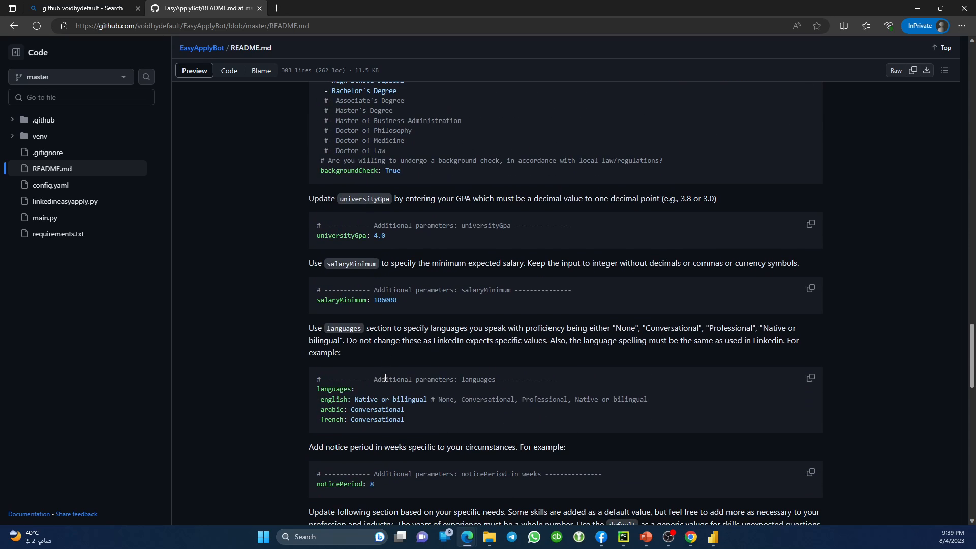
pyautogui.moveTo(312, 326); pyautogui.dragTo(411, 330)
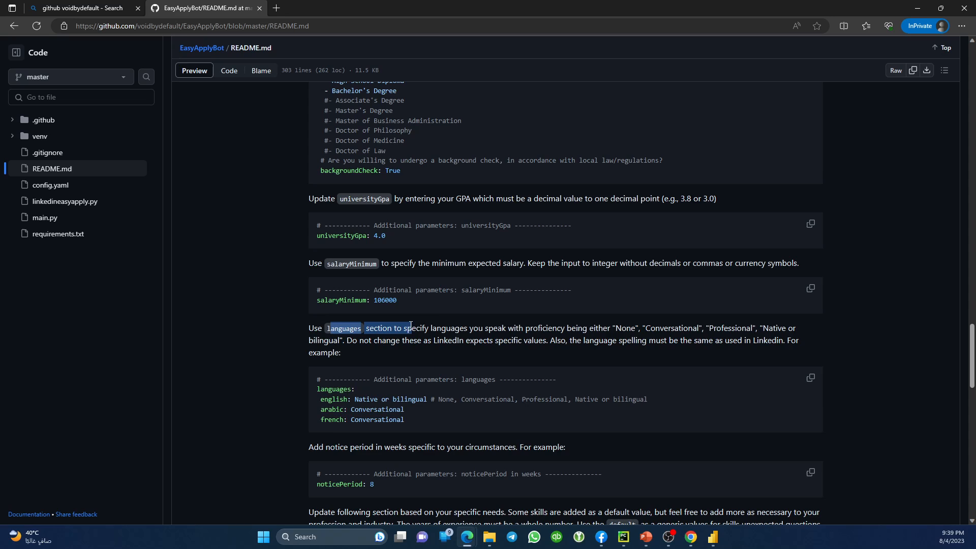
pyautogui.scroll(-10, 274, 438)
pyautogui.scroll(-12, 273, 438)
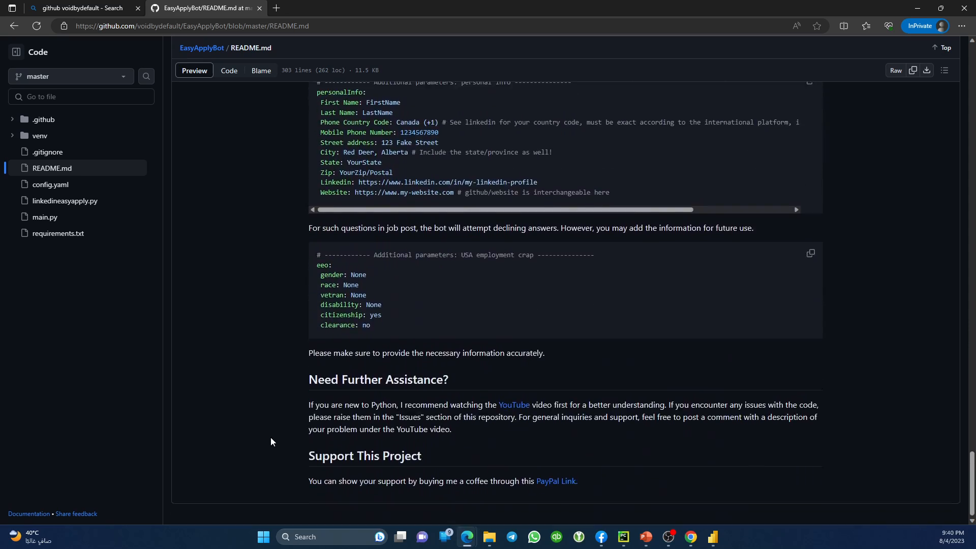
pyautogui.scroll(20, 270, 442)
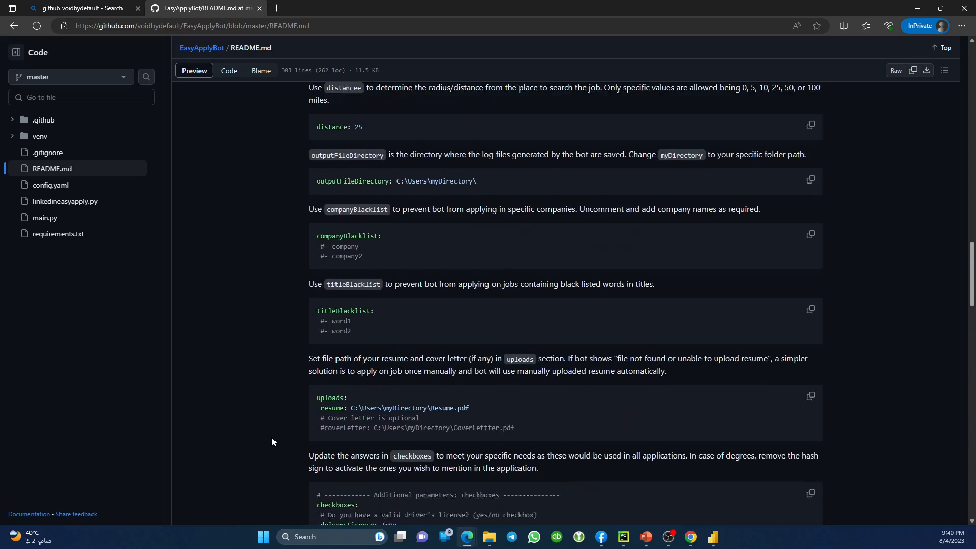
pyautogui.scroll(15, 272, 442)
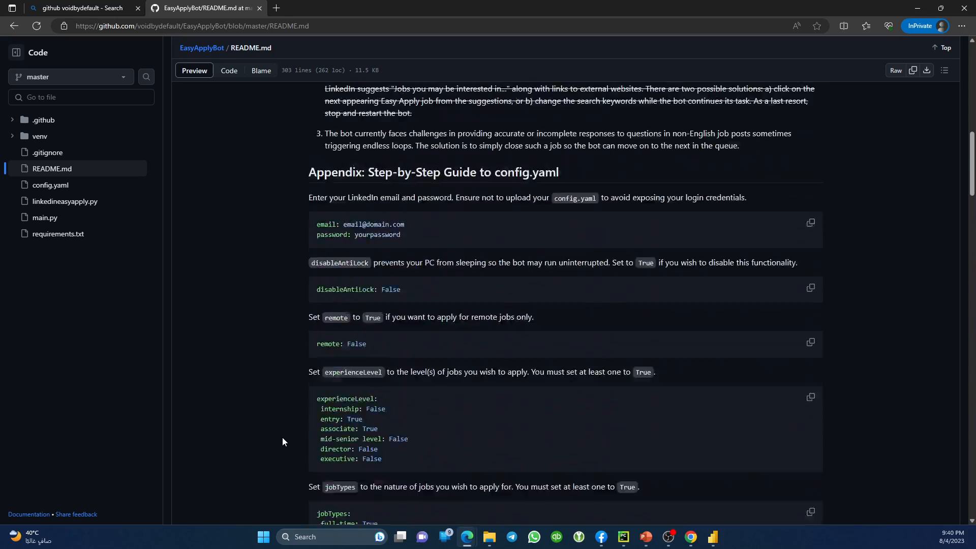
pyautogui.scroll(20, 282, 437)
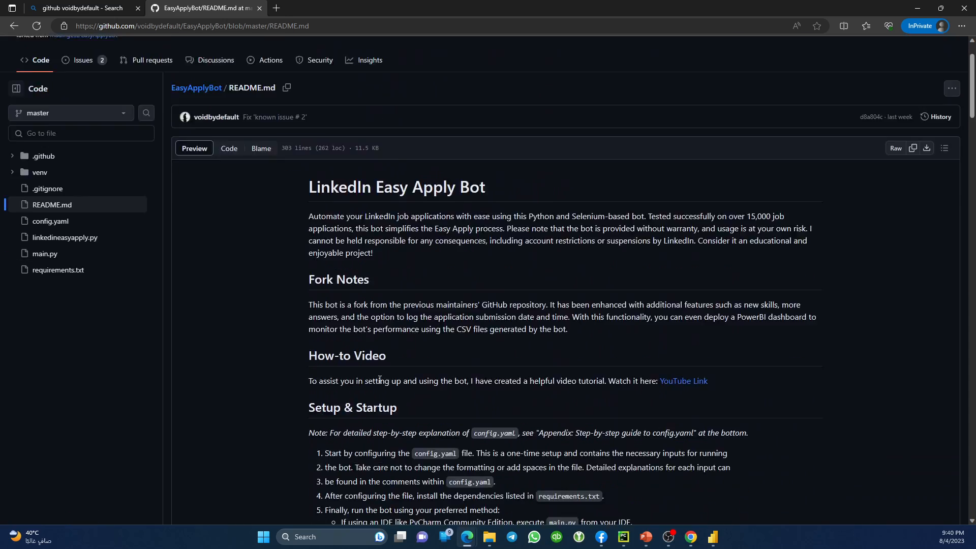
pyautogui.scroll(-3, 379, 380)
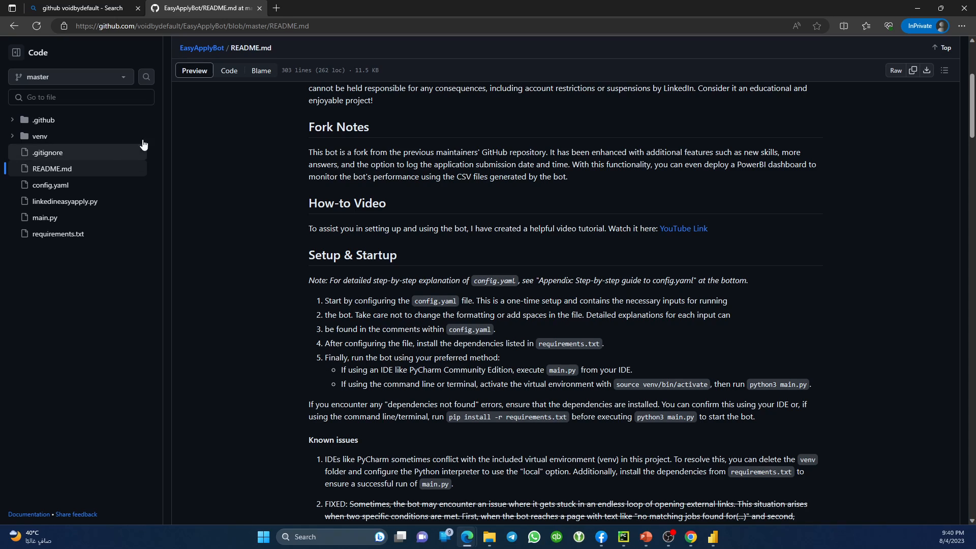
# Advance the slideshow to the Project updates slide, then switch back to the README.
pyautogui.moveTo(630, 539)
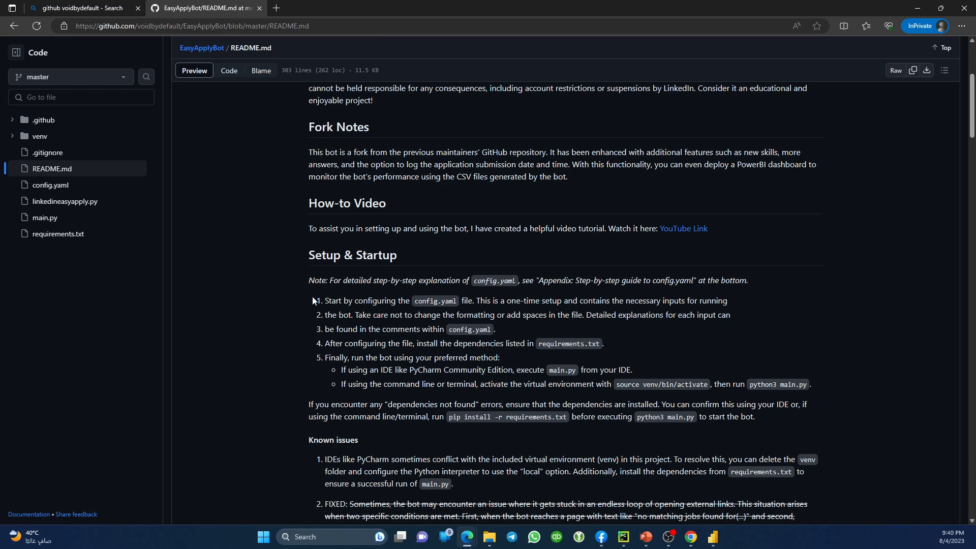
pyautogui.scroll(-5, 305, 251)
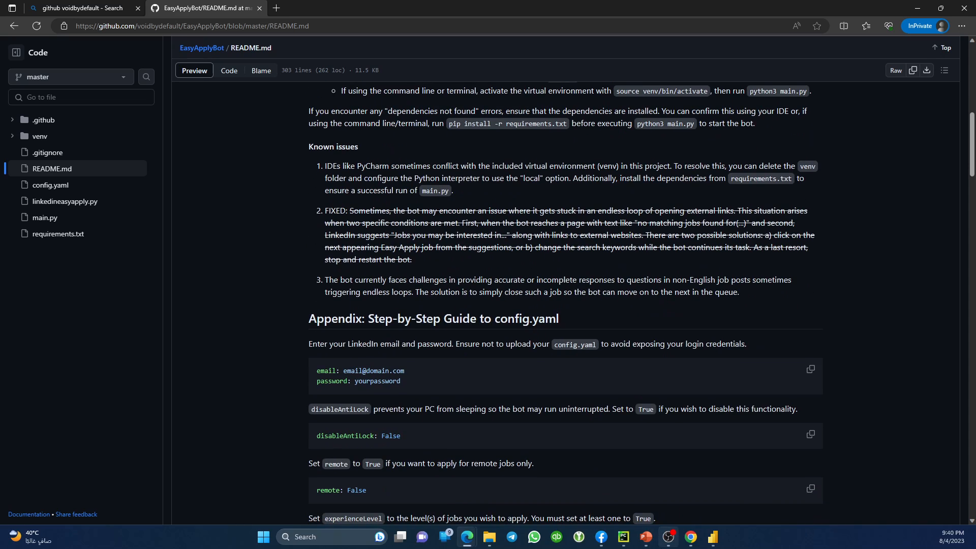
pyautogui.click(700, 481)
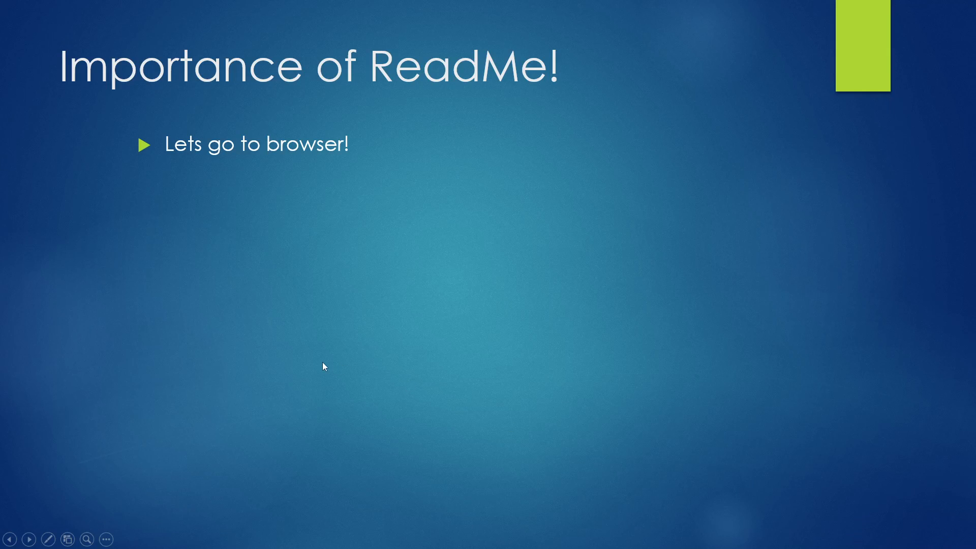
pyautogui.click(323, 362)
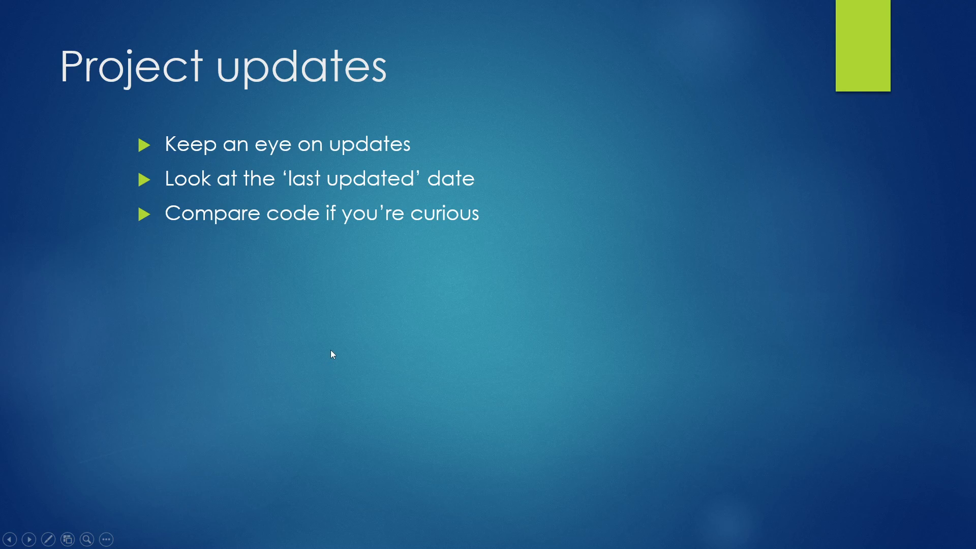
pyautogui.hotkey('alt', 'Tab')
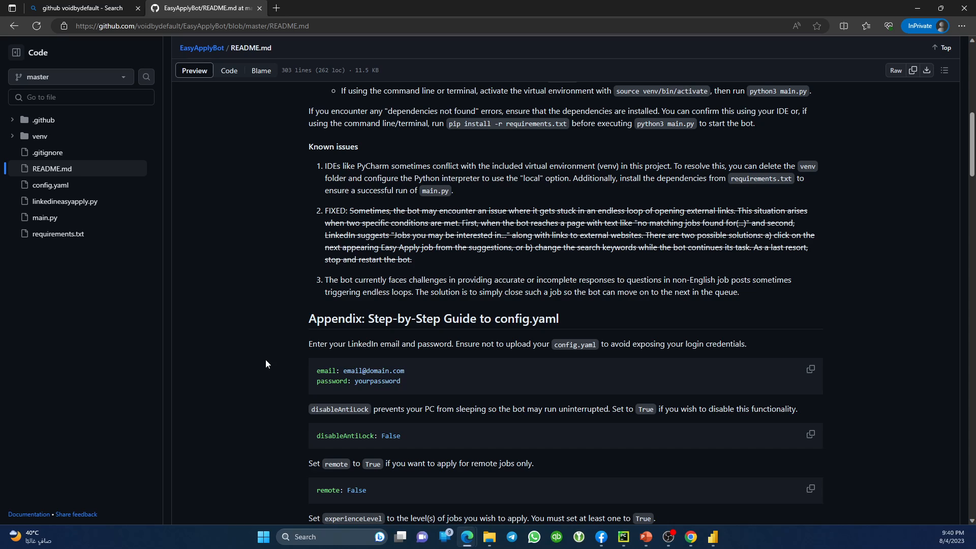
# Select the README's Known issues section, then bring forward the LinkedIn finance manager job search.
pyautogui.scroll(2, 265, 359)
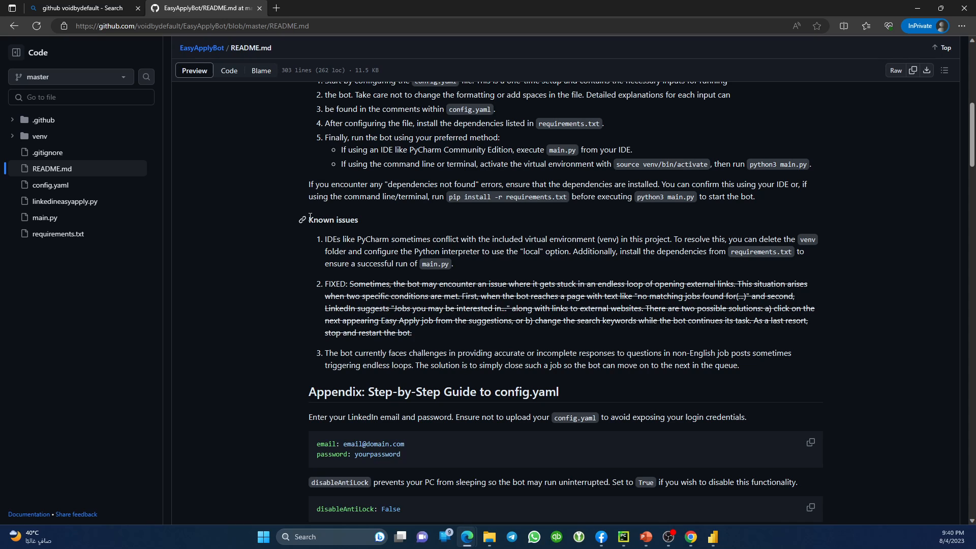
pyautogui.moveTo(309, 222); pyautogui.dragTo(770, 365)
pyautogui.click(425, 328)
pyautogui.click(697, 545)
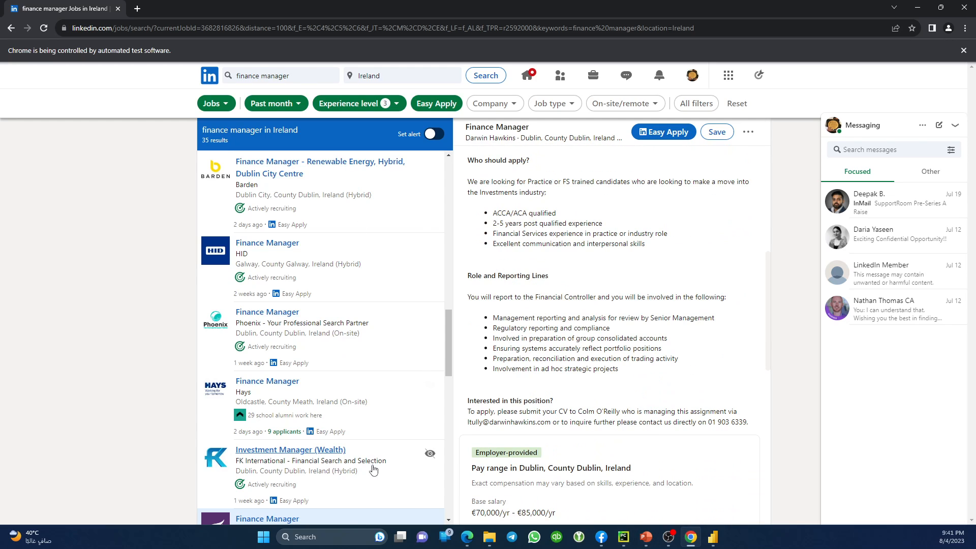
# Cycle through the PyCharm and LinkedIn windows, then return to the EasyApplyBot README in Edge.
pyautogui.click(626, 540)
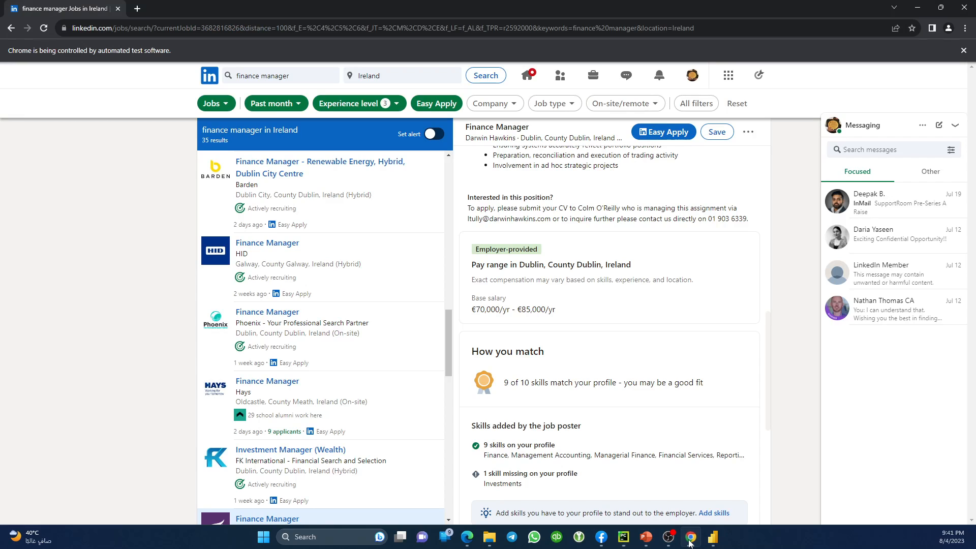
pyautogui.click(691, 537)
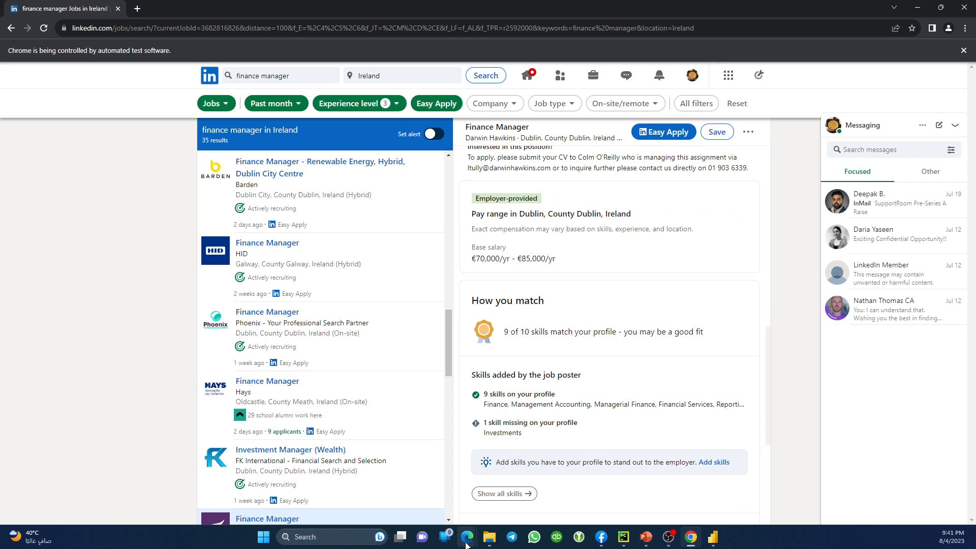
pyautogui.moveTo(467, 538)
pyautogui.click(509, 484)
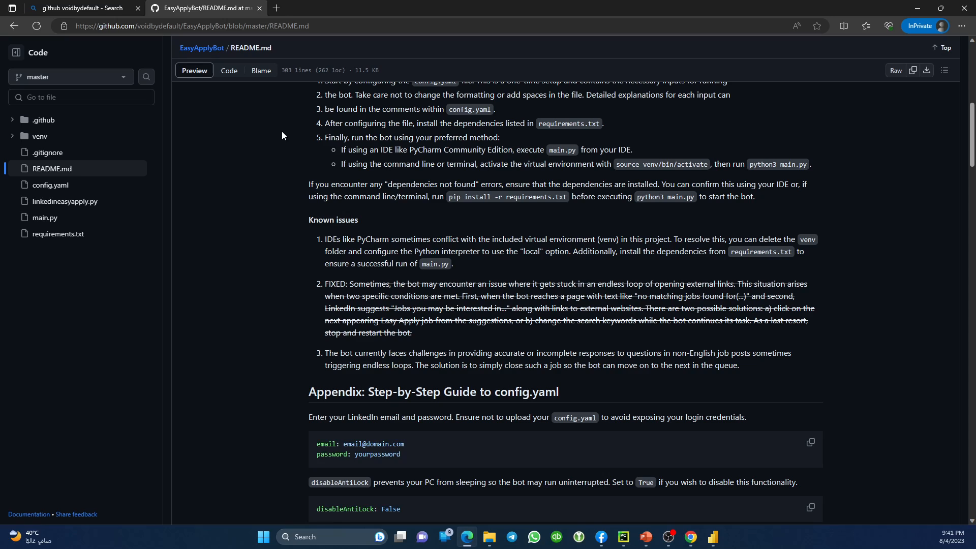
pyautogui.click(277, 9)
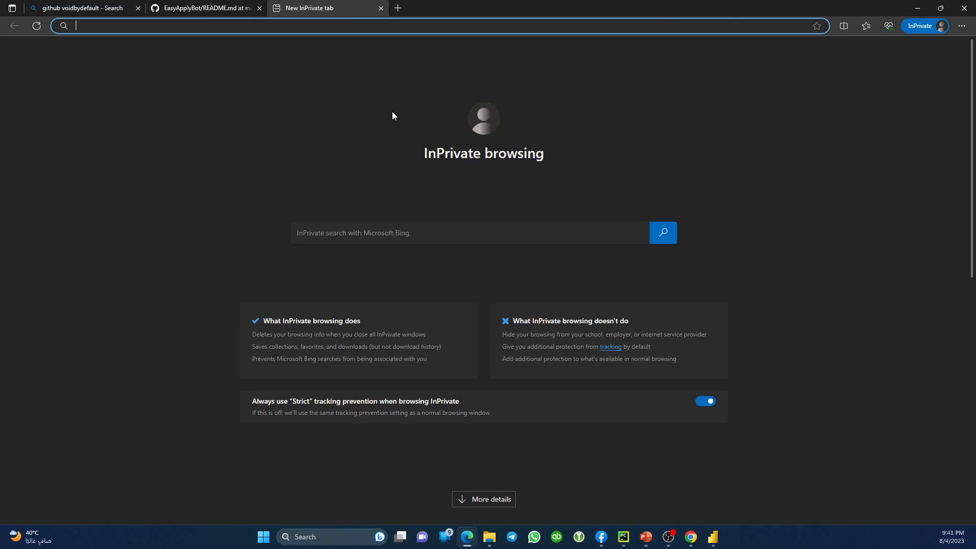
pyautogui.hotkey('ctrl', 't')
pyautogui.hotkey('ctrl', 't')
pyautogui.hotkey('ctrl', 't')
pyautogui.hotkey('ctrl', 't')
pyautogui.hotkey('ctrl', 't')
pyautogui.hotkey('ctrl', 't')
pyautogui.hotkey('ctrl', 't')
pyautogui.hotkey('ctrl', 't')
pyautogui.hotkey('ctrl', 't')
pyautogui.hotkey('ctrl', 't')
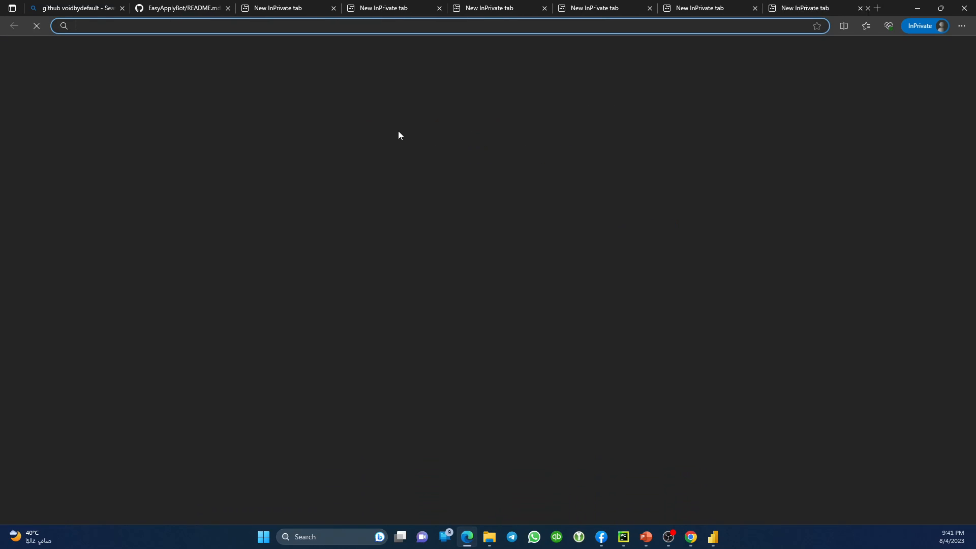
pyautogui.hotkey('ctrl', 't')
pyautogui.hotkey('ctrl', 't')
pyautogui.hotkey('ctrl', 't')
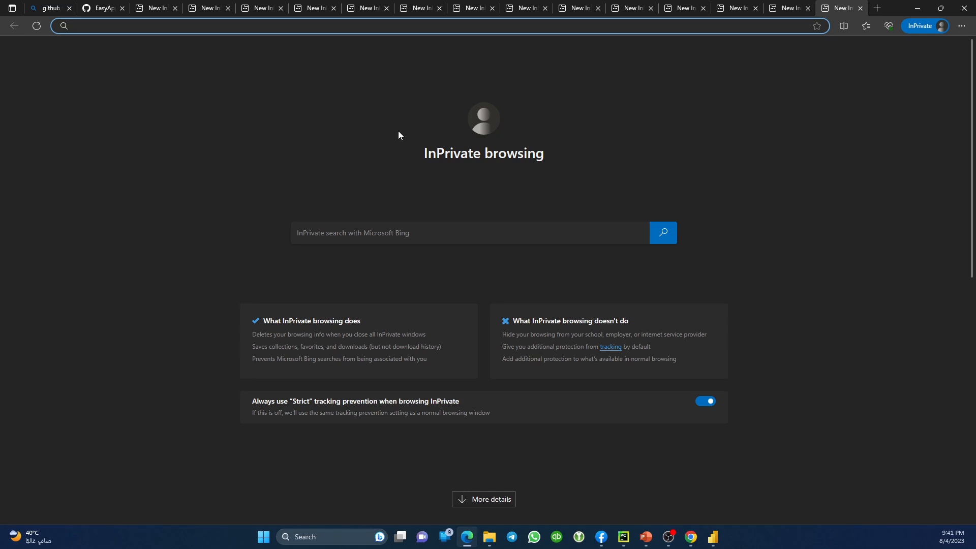
pyautogui.hotkey('ctrl', 't')
pyautogui.hotkey('ctrl', 't')
pyautogui.hotkey('ctrl', 't')
pyautogui.hotkey('ctrl', 't')
pyautogui.hotkey('ctrl', 't')
pyautogui.hotkey('ctrl', 't')
pyautogui.hotkey('ctrl', 't')
pyautogui.hotkey('ctrl', 't')
pyautogui.hotkey('ctrl', 't')
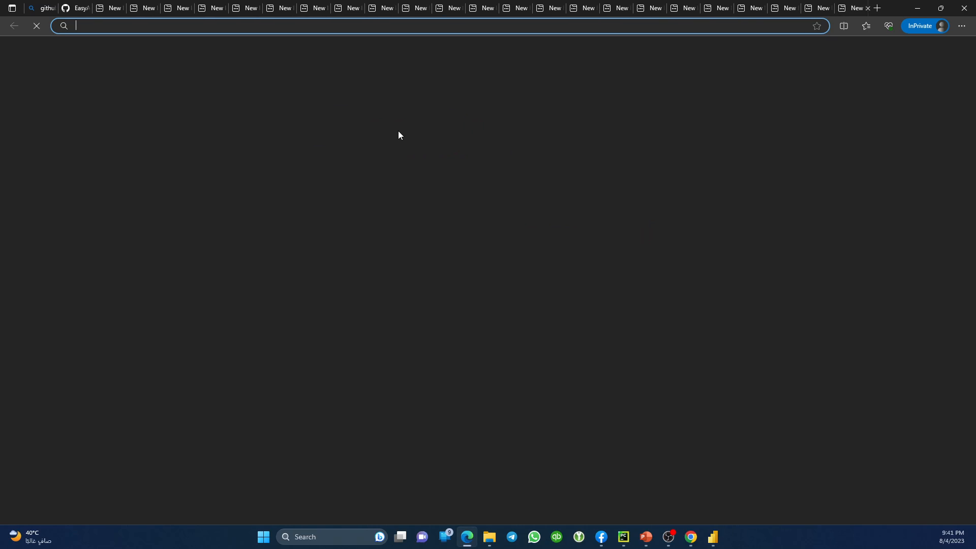
pyautogui.hotkey('ctrl', 'w')
pyautogui.hotkey('ctrl', 'w')
pyautogui.hotkey('ctrl', 'w')
pyautogui.hotkey('ctrl', 'w')
pyautogui.hotkey('ctrl', 'w')
pyautogui.hotkey('ctrl', 'w')
pyautogui.hotkey('ctrl', 'w')
pyautogui.hotkey('ctrl', 'w')
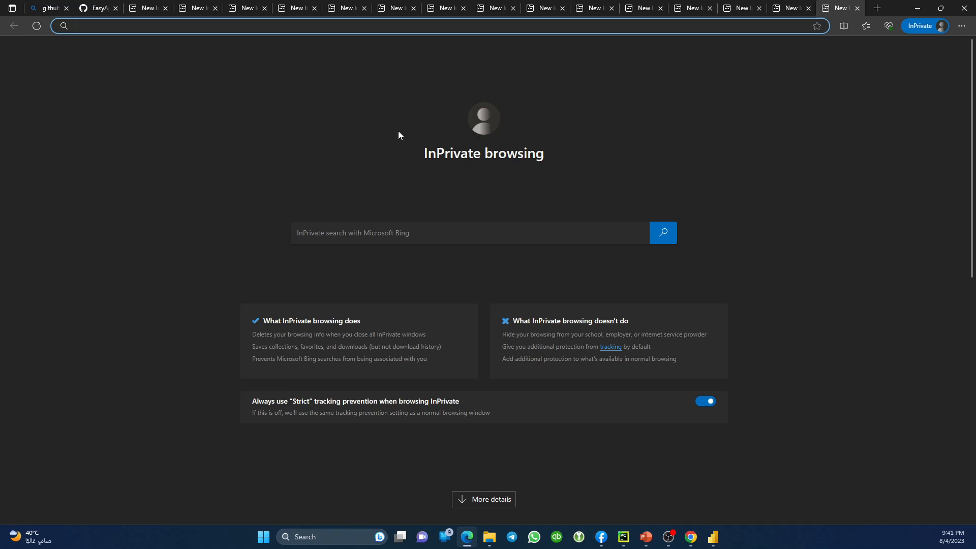
pyautogui.hotkey('ctrl', 'w')
pyautogui.hotkey('ctrl', 'w')
pyautogui.hotkey('ctrl', 'w')
pyautogui.hotkey('ctrl', 'w')
pyautogui.hotkey('ctrl', 'w')
pyautogui.hotkey('ctrl', 'w')
pyautogui.hotkey('ctrl', 'w')
pyautogui.hotkey('ctrl', 'w')
pyautogui.hotkey('ctrl', 'w')
pyautogui.hotkey('ctrl', 'w')
pyautogui.hotkey('ctrl', 'w')
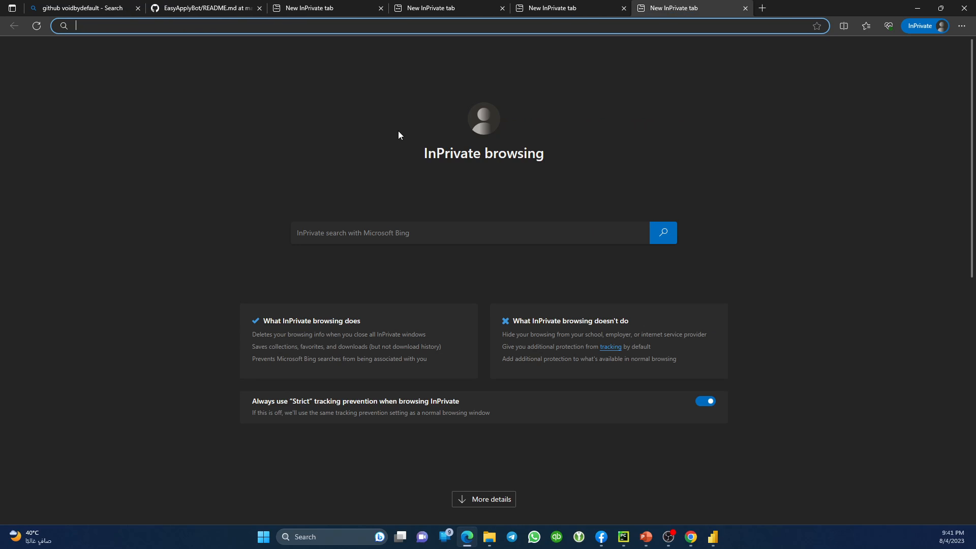
pyautogui.hotkey('ctrl', 'w')
pyautogui.hotkey('ctrl', 'w')
pyautogui.hotkey('ctrl', 'w')
pyautogui.hotkey('ctrl', 'w')
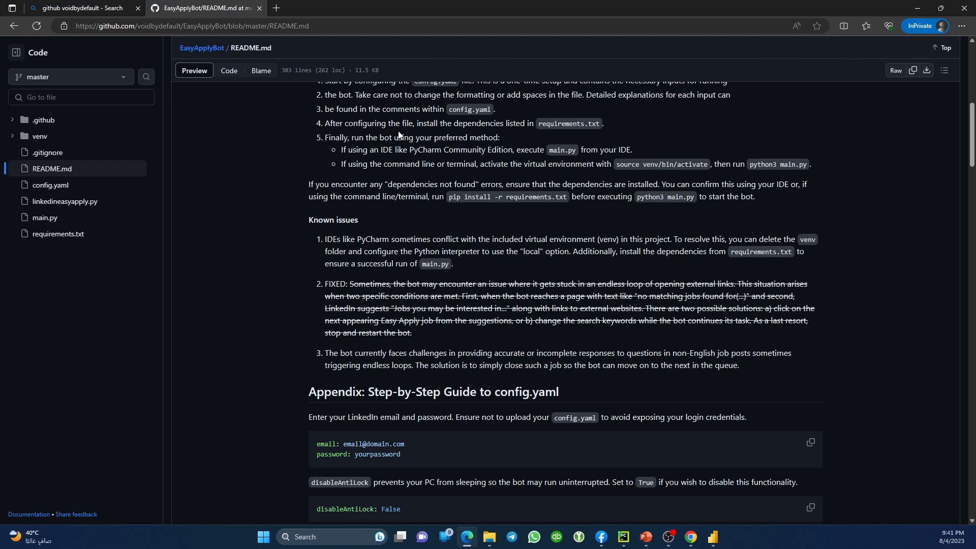
# Scroll to the top of README.md and go to the EasyApplyBot repository home page.
pyautogui.moveTo(348, 285); pyautogui.dragTo(426, 333)
pyautogui.scroll(5, 444, 380)
pyautogui.scroll(3, 444, 380)
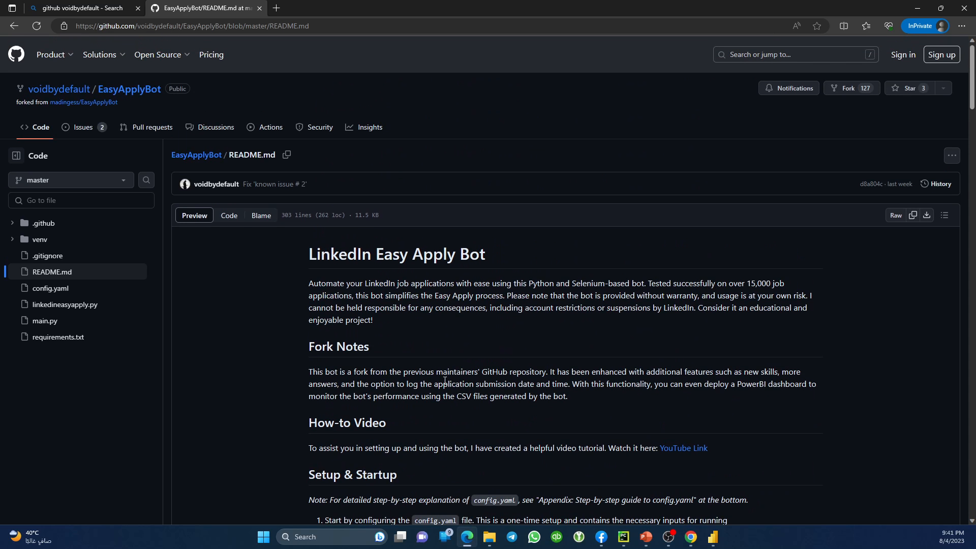
pyautogui.click(119, 94)
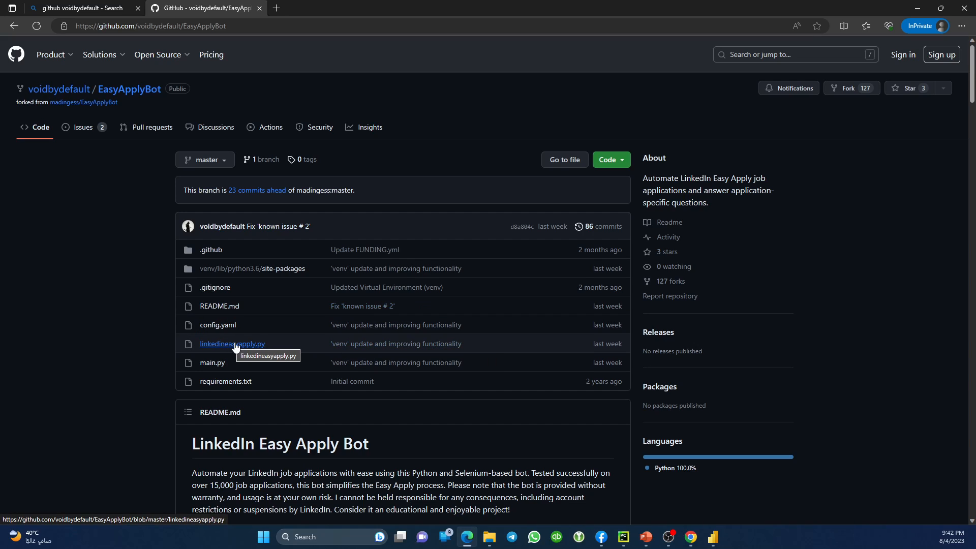
# Open the 'venv' update commit for linkedineasyapply.py and select float on diff line 34.
pyautogui.click(381, 348)
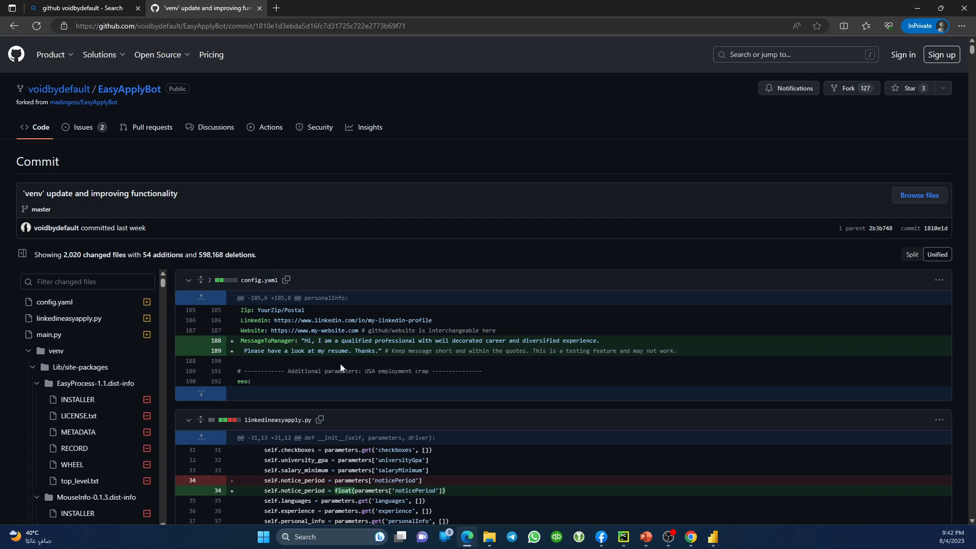
pyautogui.scroll(-4, 340, 364)
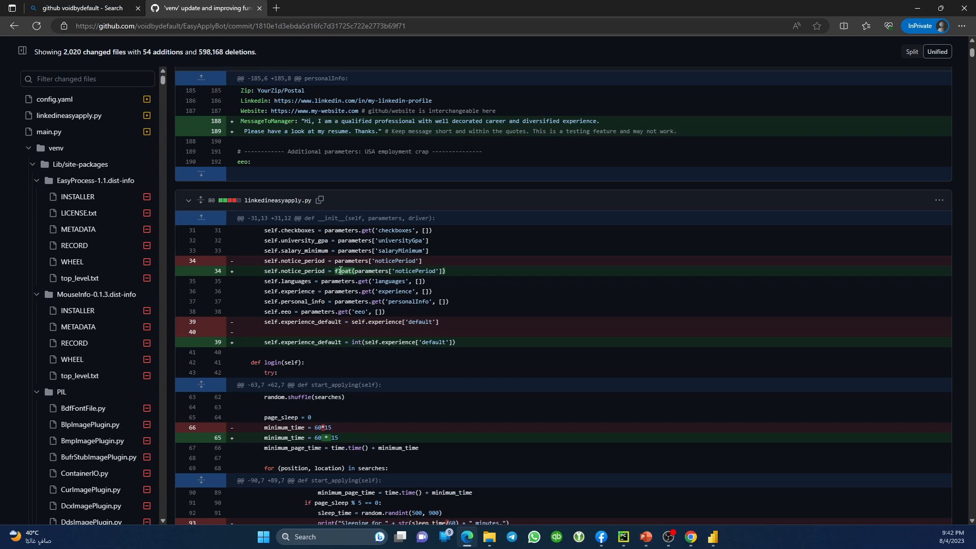
pyautogui.tripleClick(341, 271)
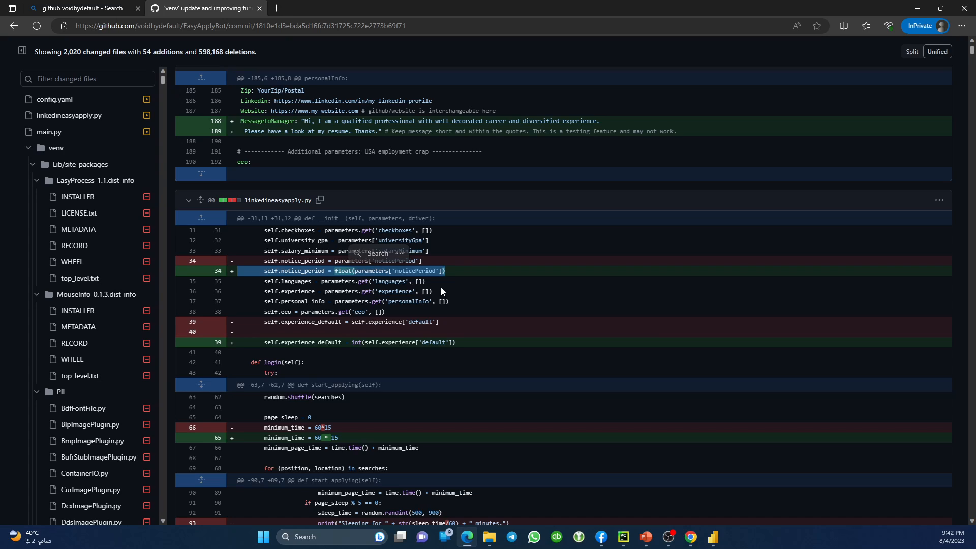
pyautogui.doubleClick(343, 271)
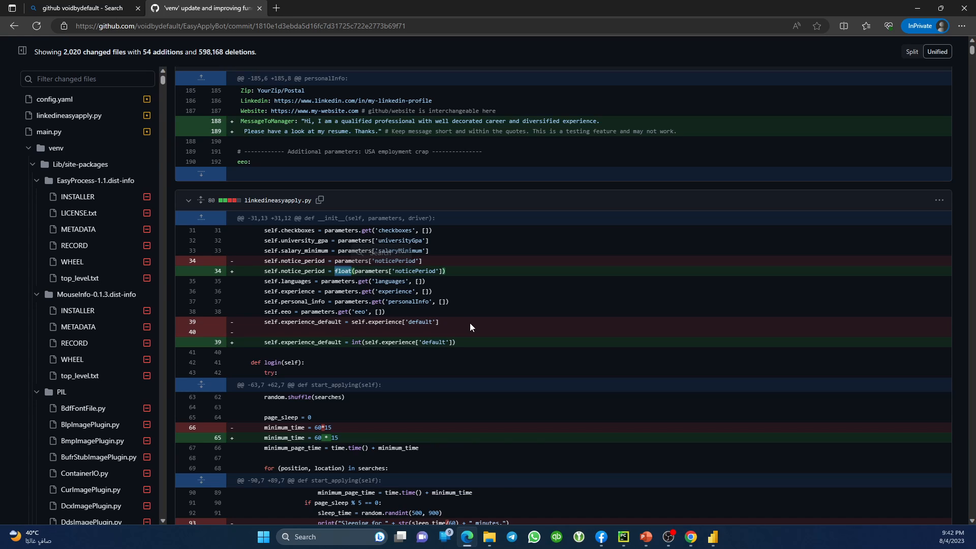
pyautogui.click(341, 271)
pyautogui.doubleClick(341, 271)
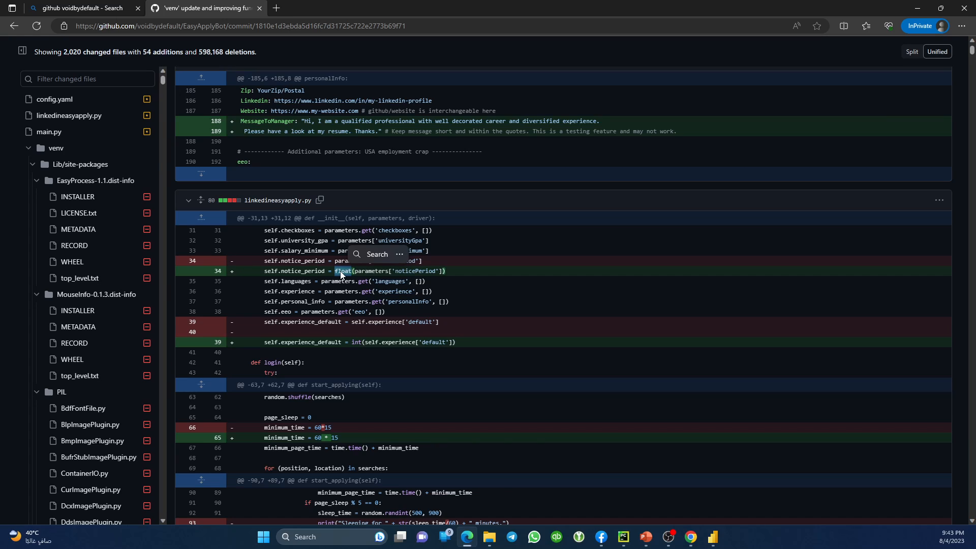
# Scroll through the commit diff and search the page for 'nothing to do'.
pyautogui.scroll(-4, 351, 294)
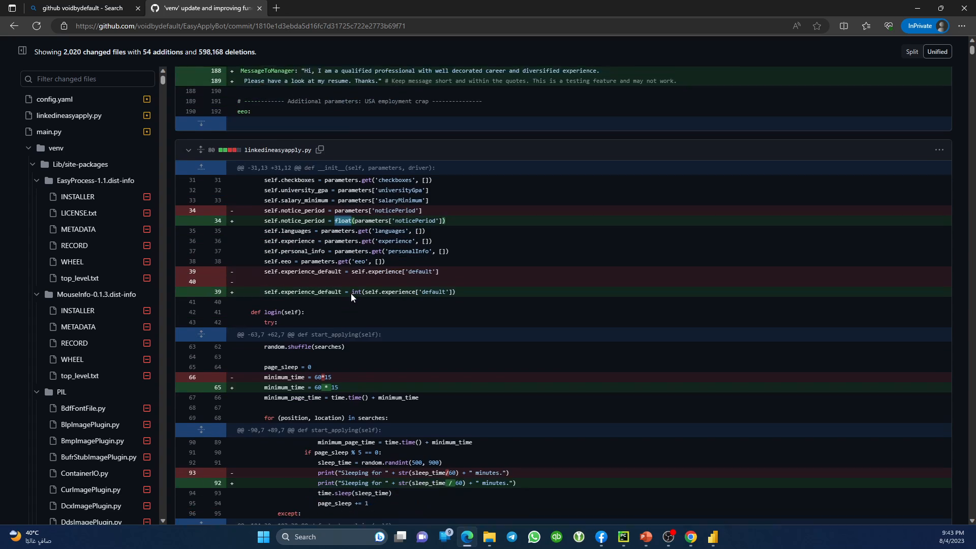
pyautogui.scroll(-2, 352, 304)
pyautogui.scroll(-4, 386, 316)
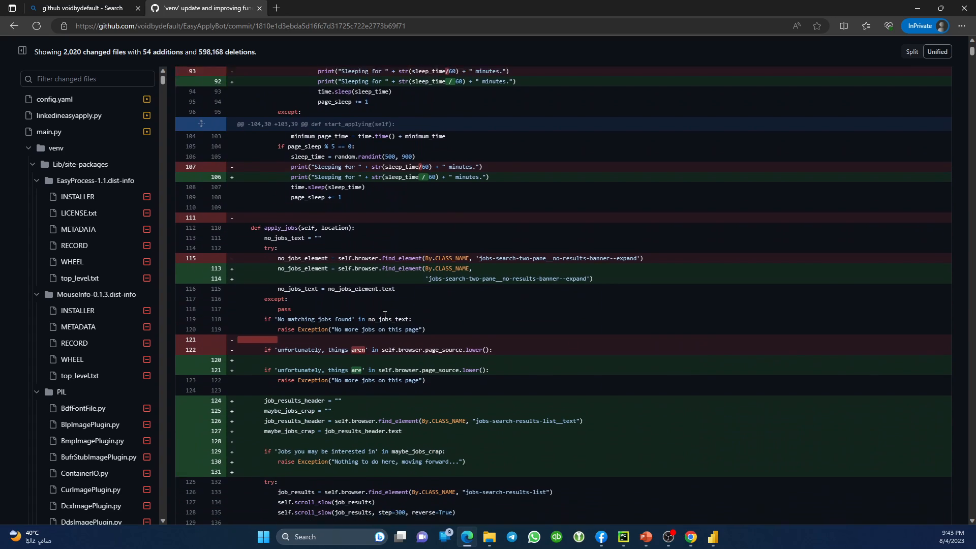
pyautogui.scroll(-3, 389, 331)
pyautogui.scroll(-4, 389, 329)
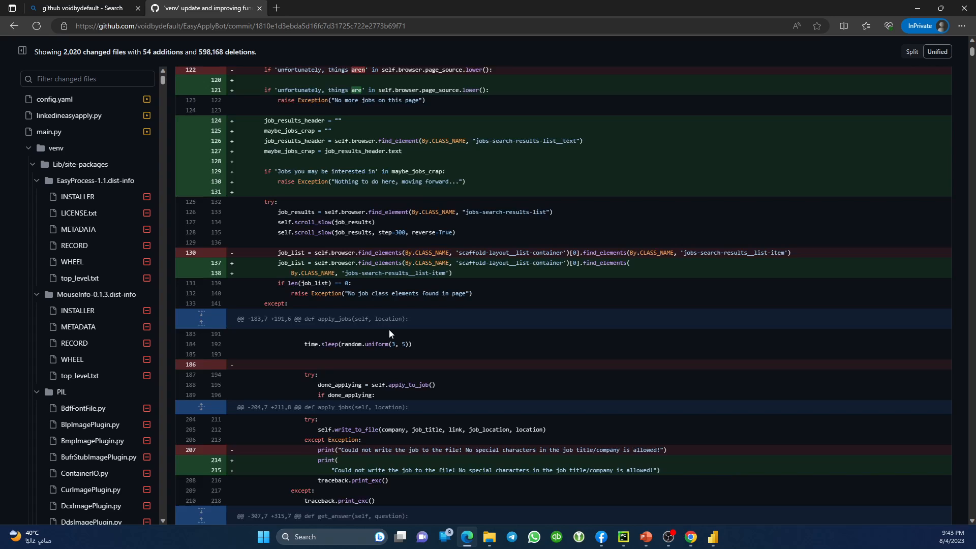
pyautogui.scroll(-3, 388, 331)
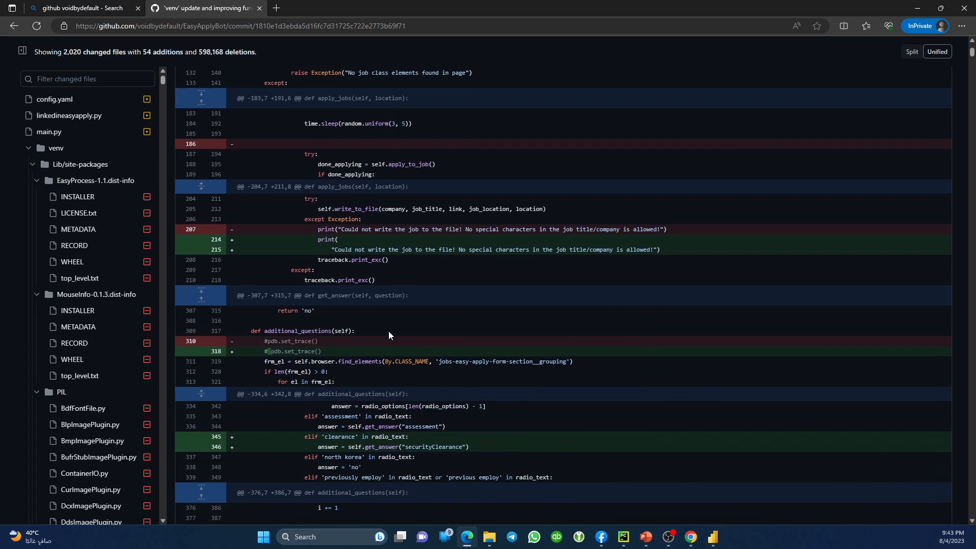
pyautogui.scroll(-3, 389, 331)
pyautogui.scroll(-2, 389, 331)
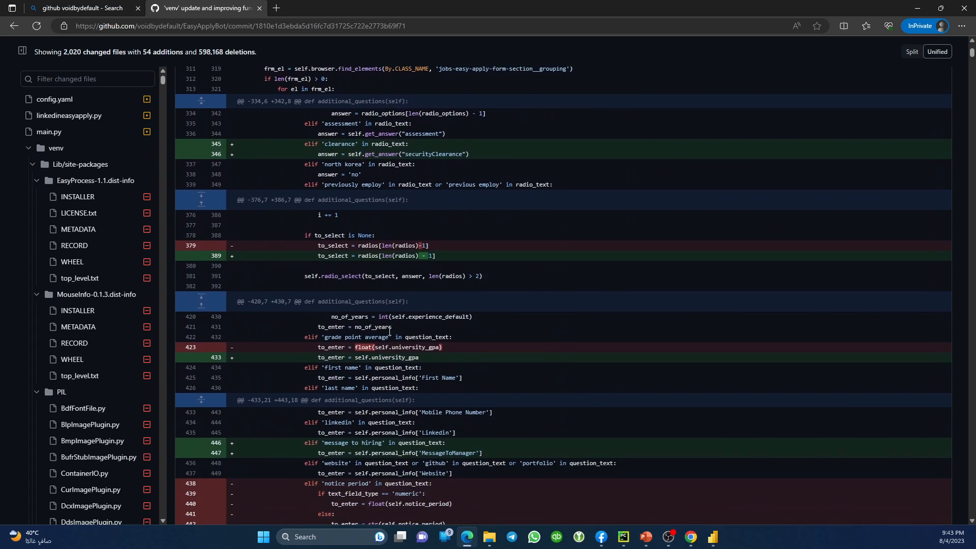
pyautogui.scroll(-2, 405, 378)
pyautogui.scroll(-4, 449, 436)
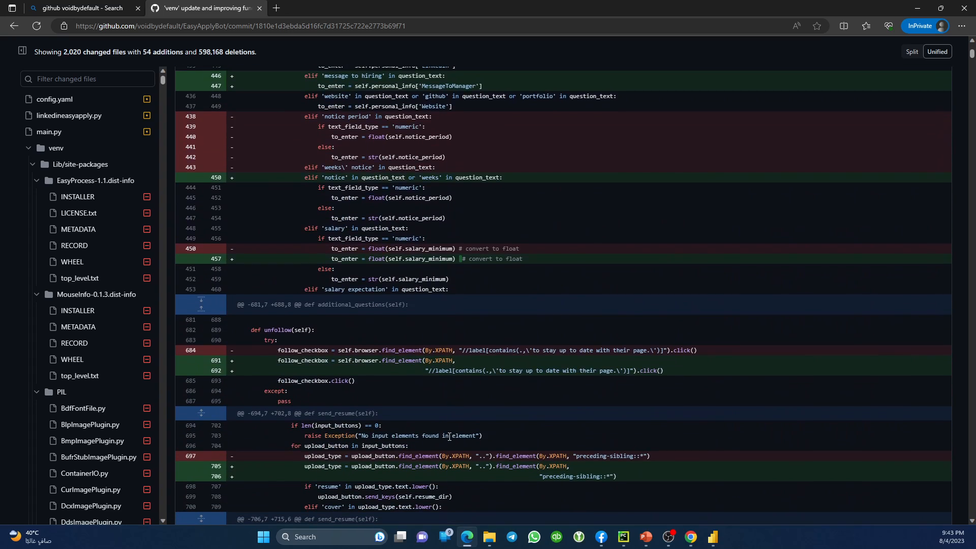
pyautogui.scroll(-5, 449, 436)
pyautogui.scroll(20, 449, 436)
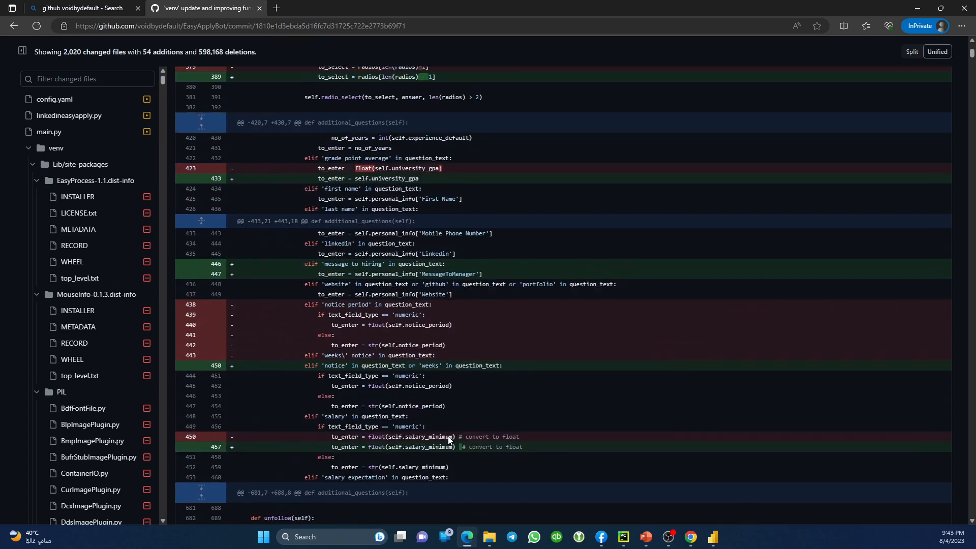
pyautogui.scroll(3, 449, 436)
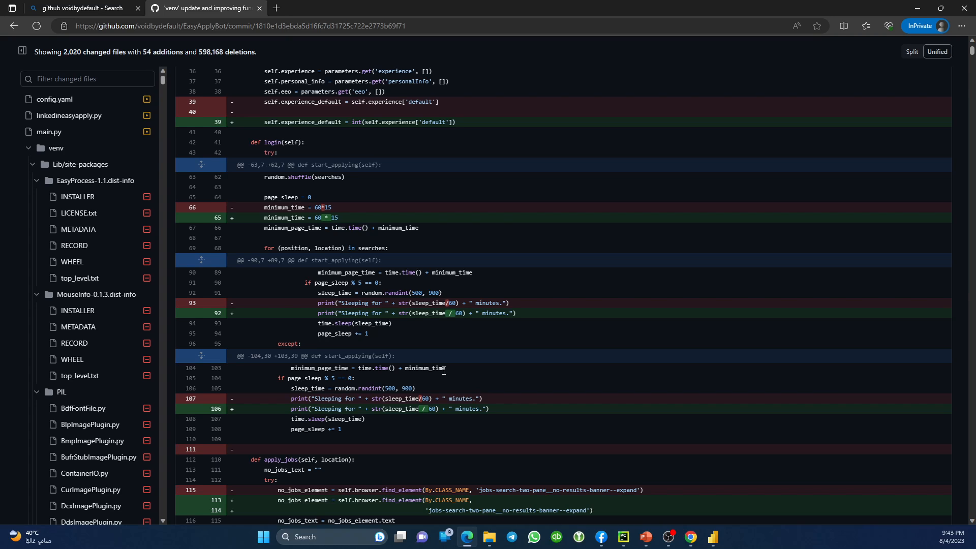
pyautogui.hotkey('ctrl', 'f')
pyautogui.write('nothing to do')
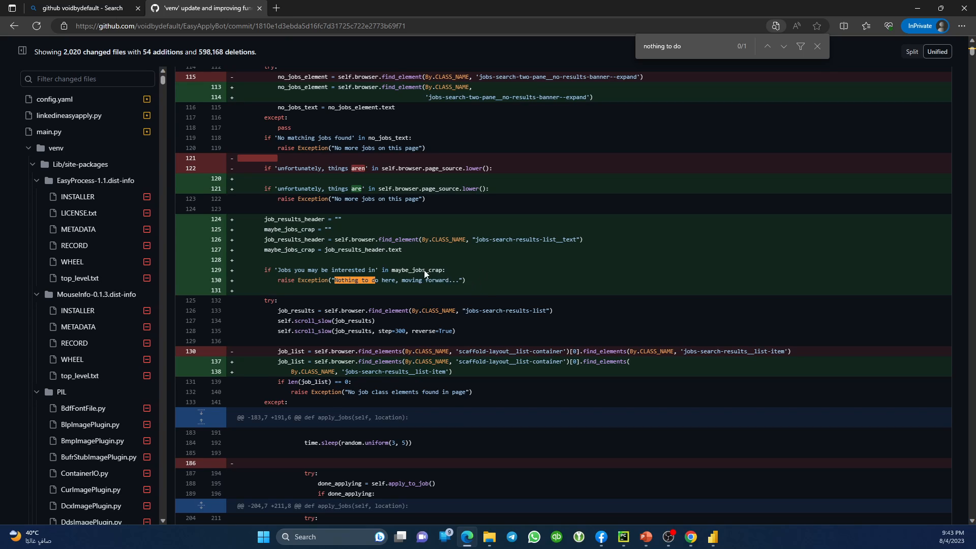
pyautogui.click(818, 46)
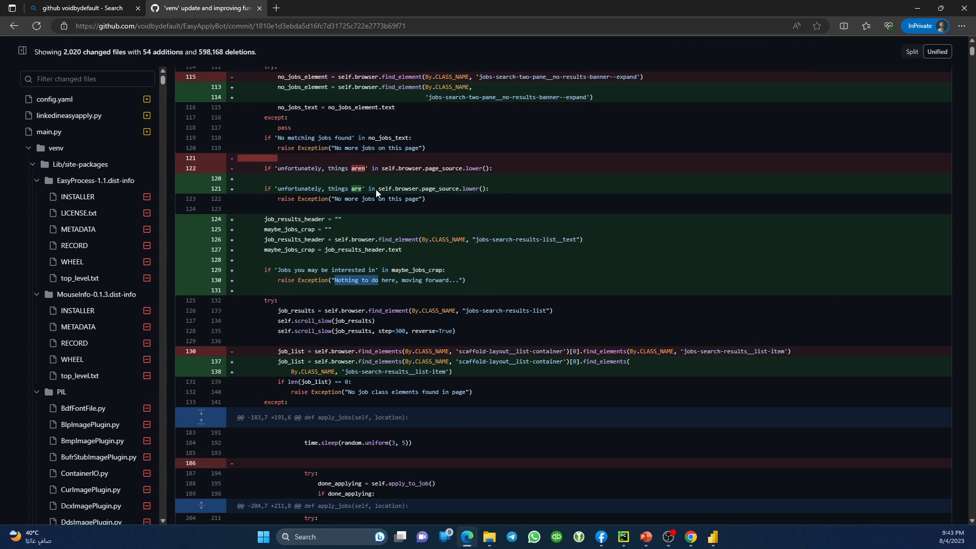
pyautogui.click(326, 253)
# Highlight the 'Jobs you may be interested in' check and its exception message on lines 129–130, then switch to PyCharm.
pyautogui.moveTo(273, 270); pyautogui.dragTo(378, 271)
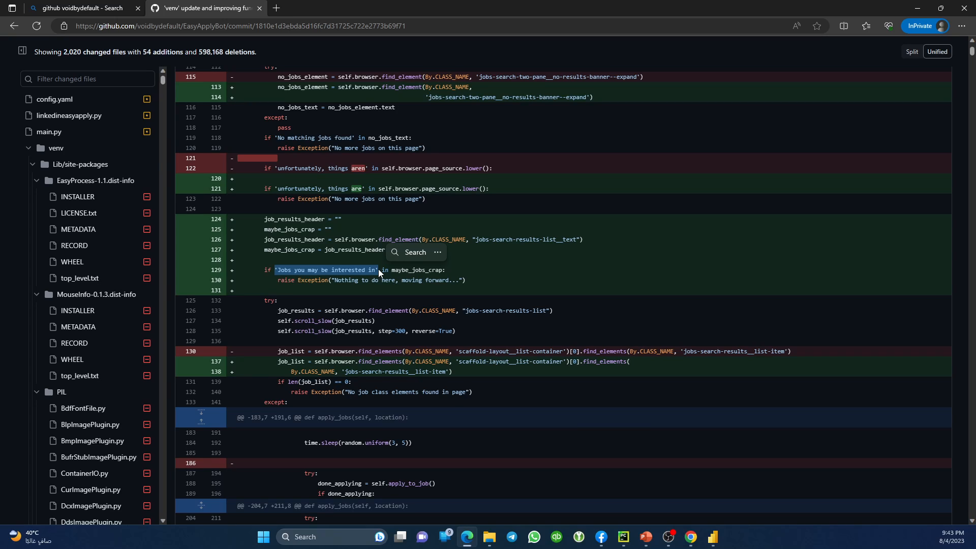
pyautogui.click(288, 273)
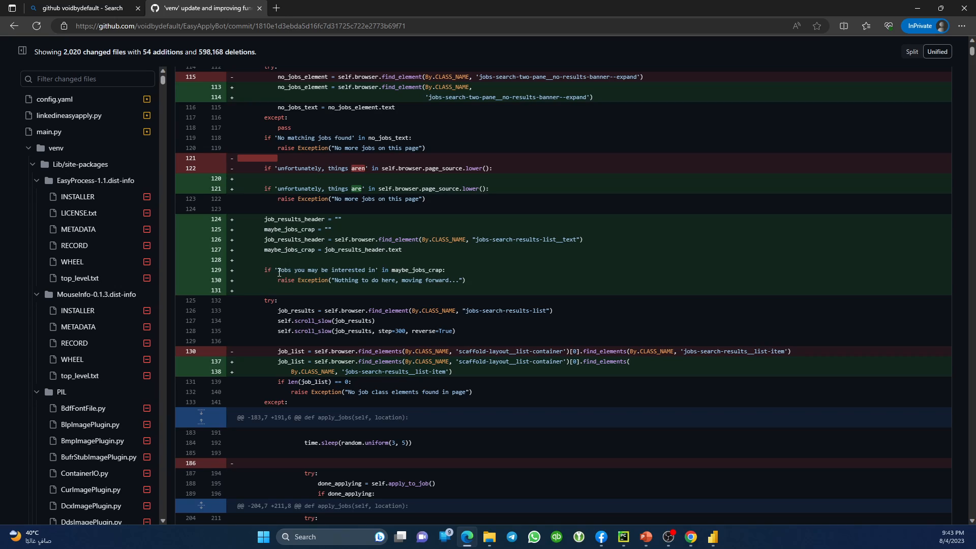
pyautogui.moveTo(279, 273); pyautogui.dragTo(373, 275)
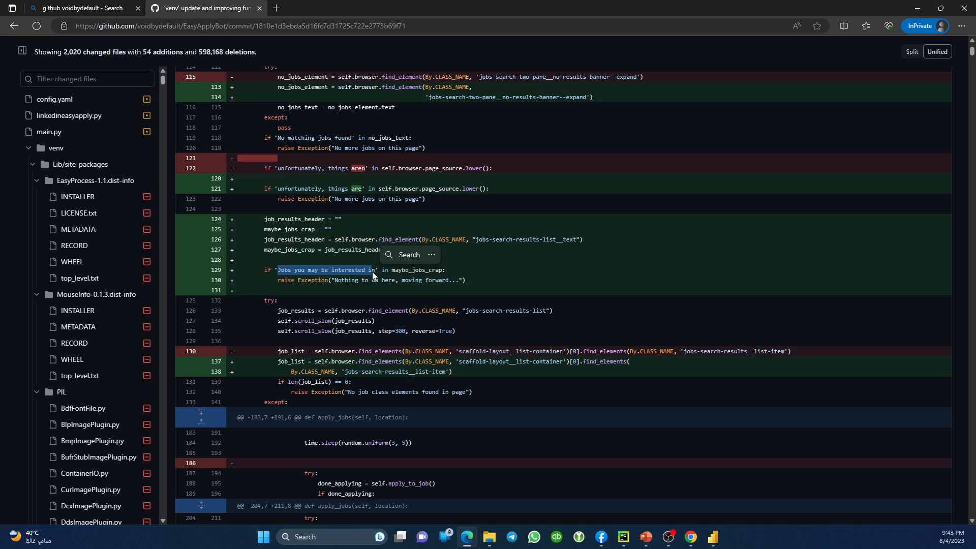
pyautogui.click(340, 283)
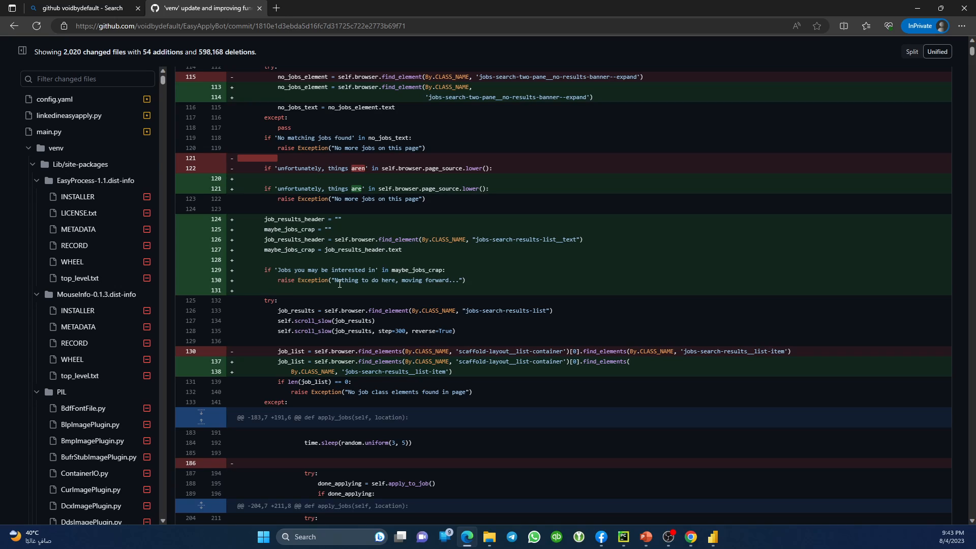
pyautogui.moveTo(332, 280); pyautogui.dragTo(460, 278)
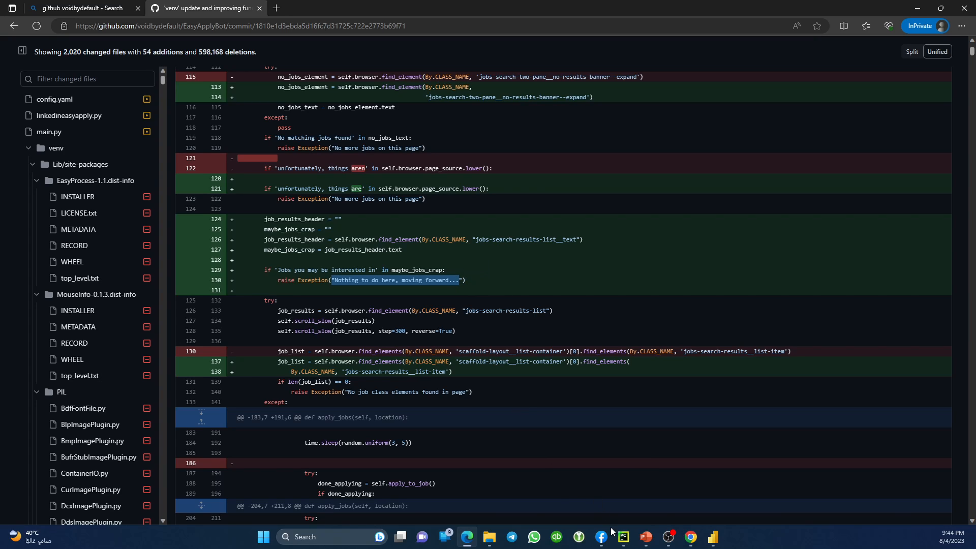
pyautogui.click(623, 536)
# Scroll PyCharm's run console to the latest 'Done applying to the job!' messages, then return to Edge.
pyautogui.scroll(-3, 255, 460)
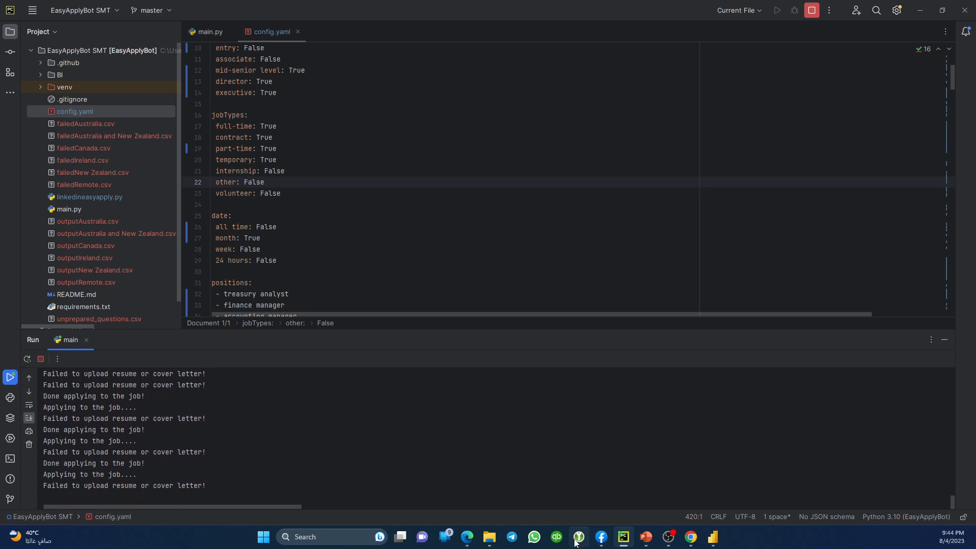
pyautogui.click(467, 538)
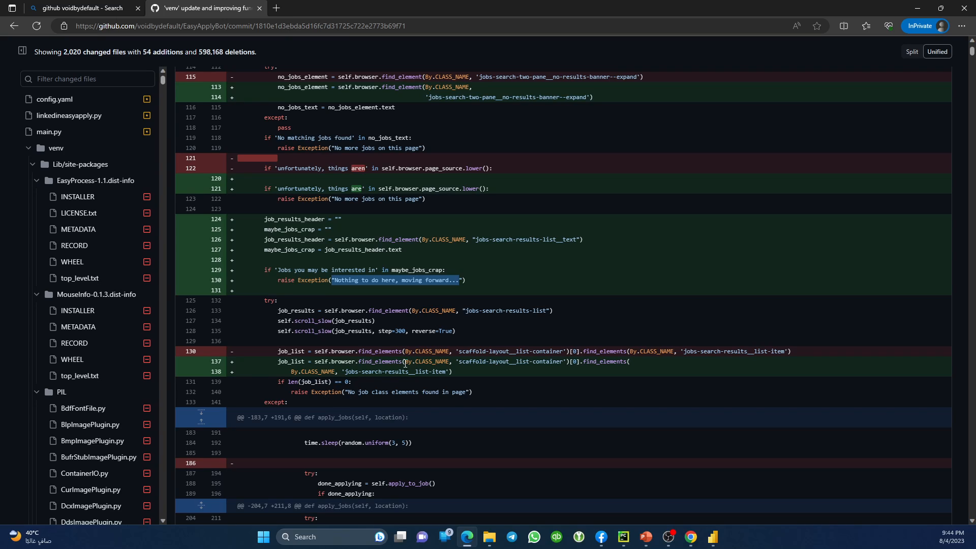
# Go back from the commit diff, glance at the README, and land on the EasyApplyBot repository home page.
pyautogui.click(20, 27)
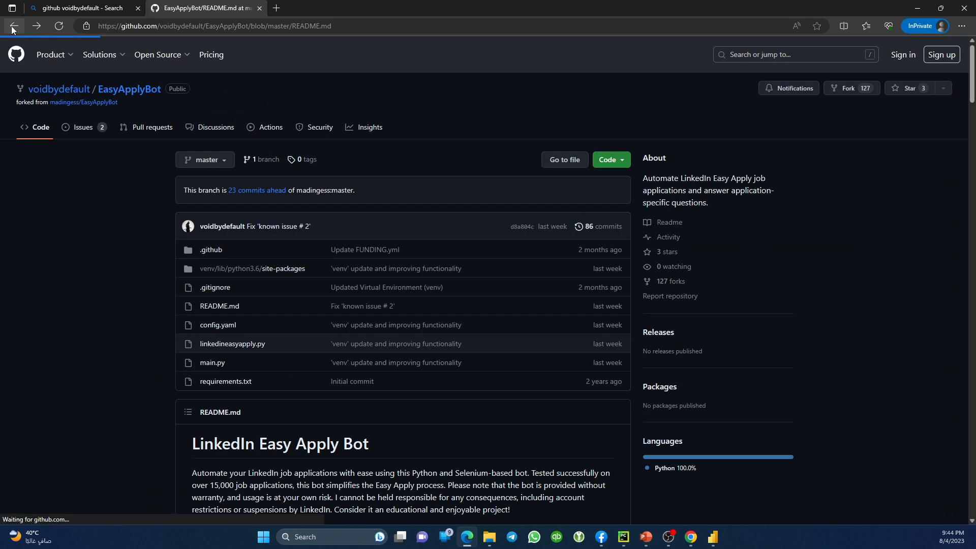
pyautogui.click(214, 307)
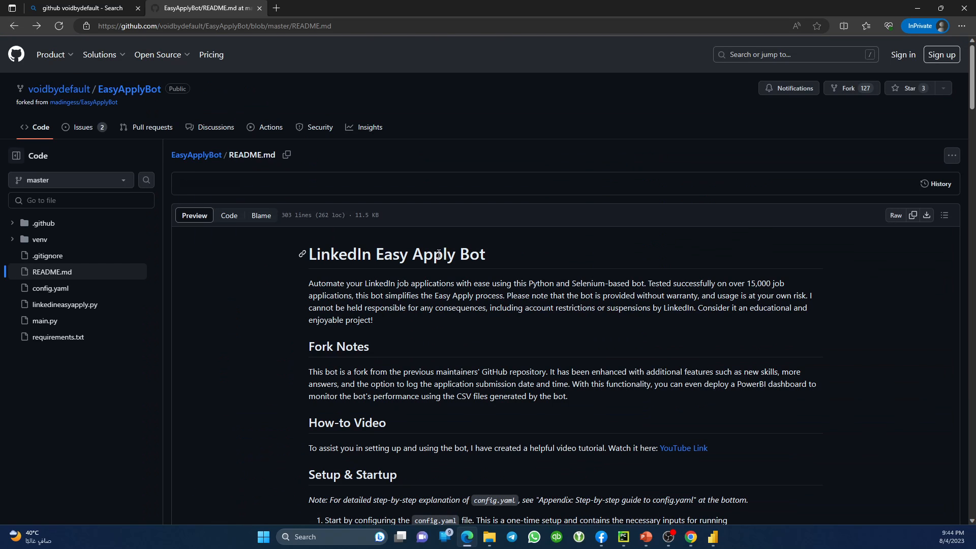
pyautogui.click(120, 92)
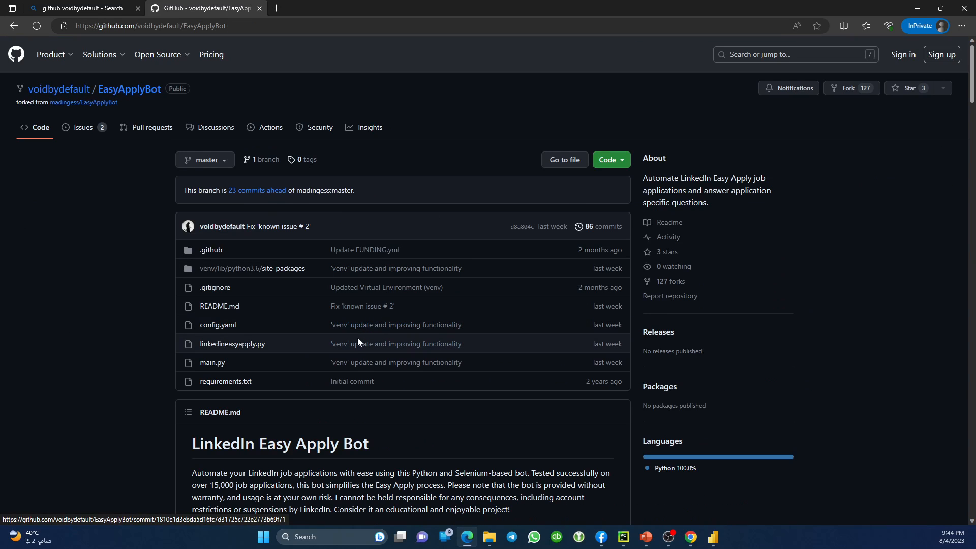
pyautogui.middleClick(226, 329)
pyautogui.scroll(-8, 343, 320)
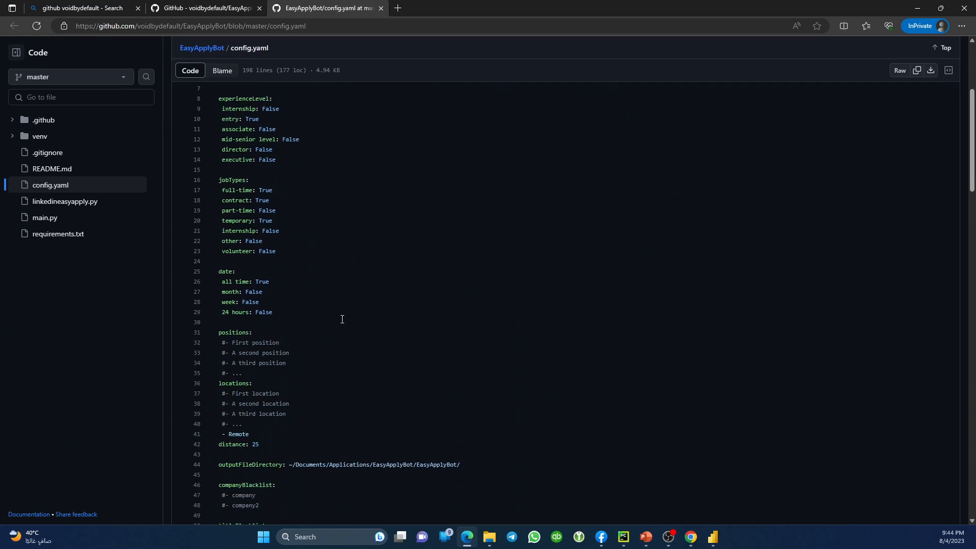
pyautogui.scroll(7, 343, 319)
pyautogui.scroll(2, 343, 319)
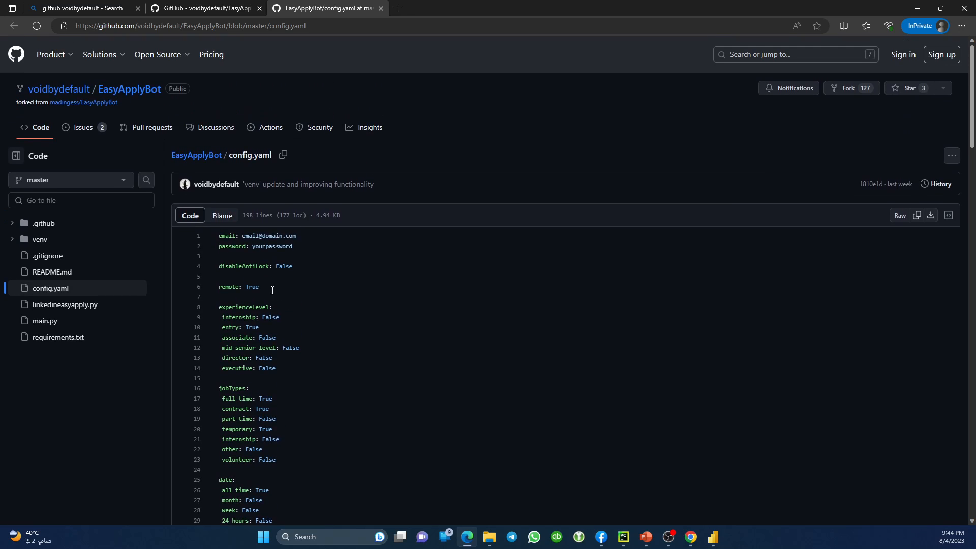
pyautogui.moveTo(218, 236); pyautogui.dragTo(307, 410)
pyautogui.scroll(-10, 320, 410)
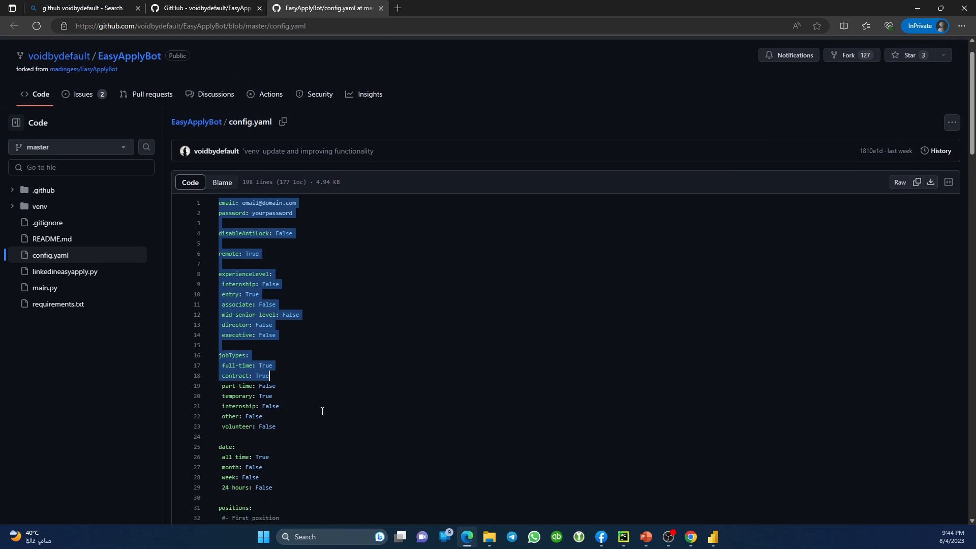
pyautogui.scroll(4, 334, 405)
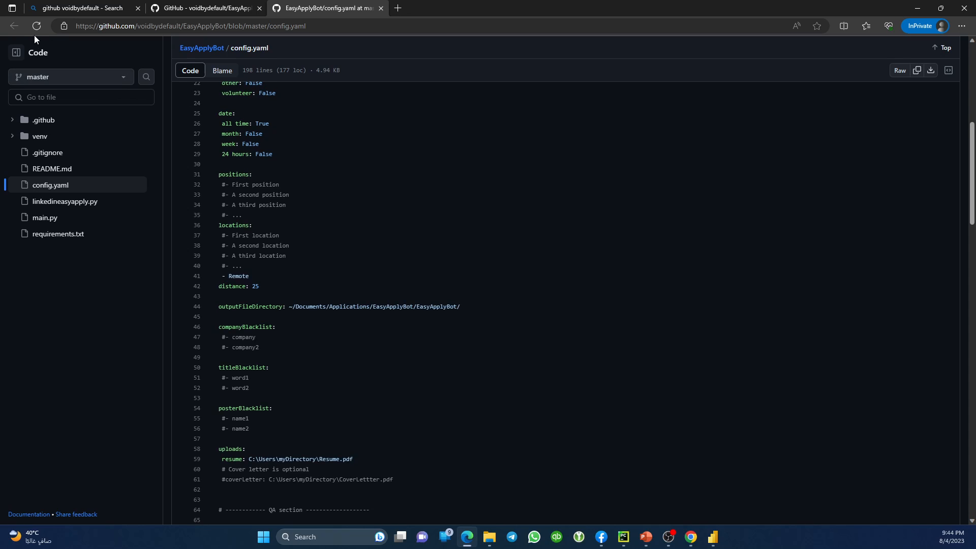
pyautogui.click(381, 8)
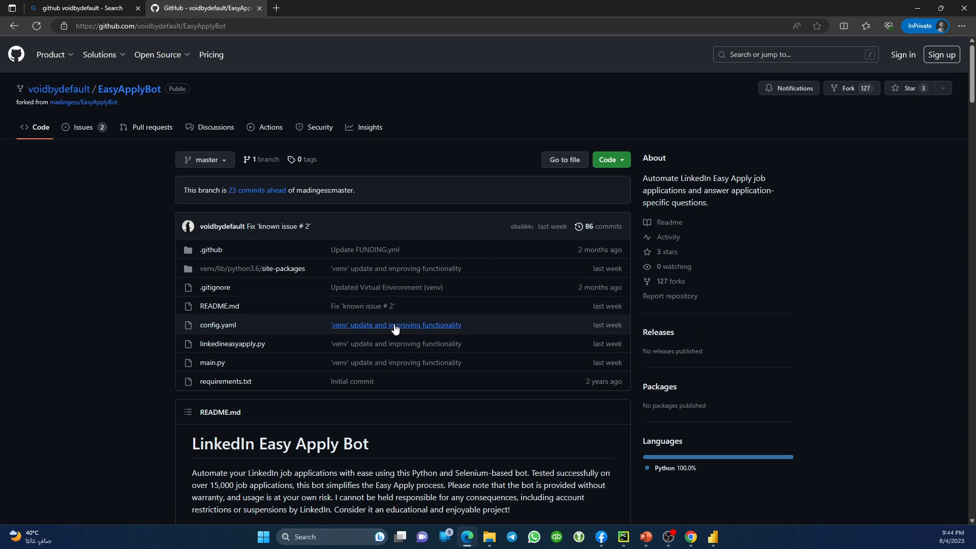
pyautogui.click(217, 326)
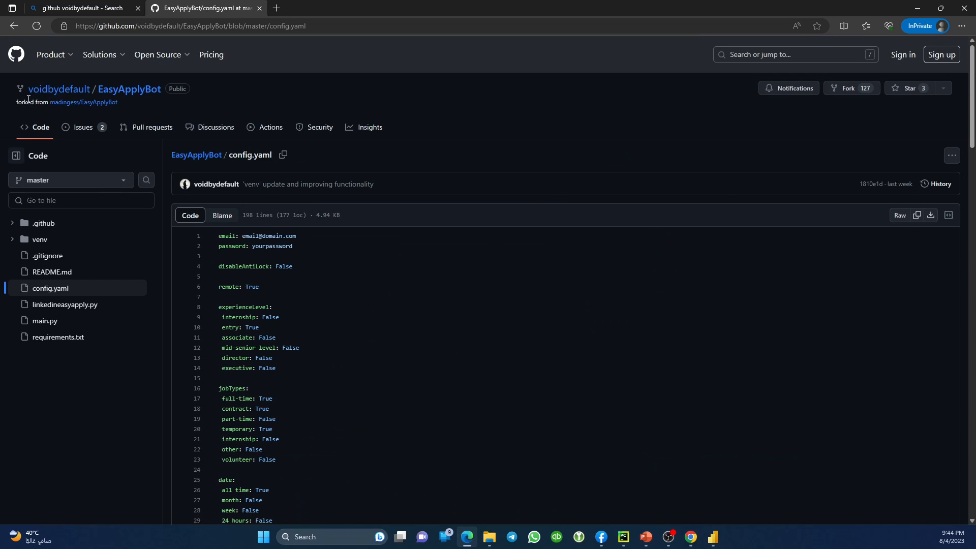
pyautogui.click(13, 26)
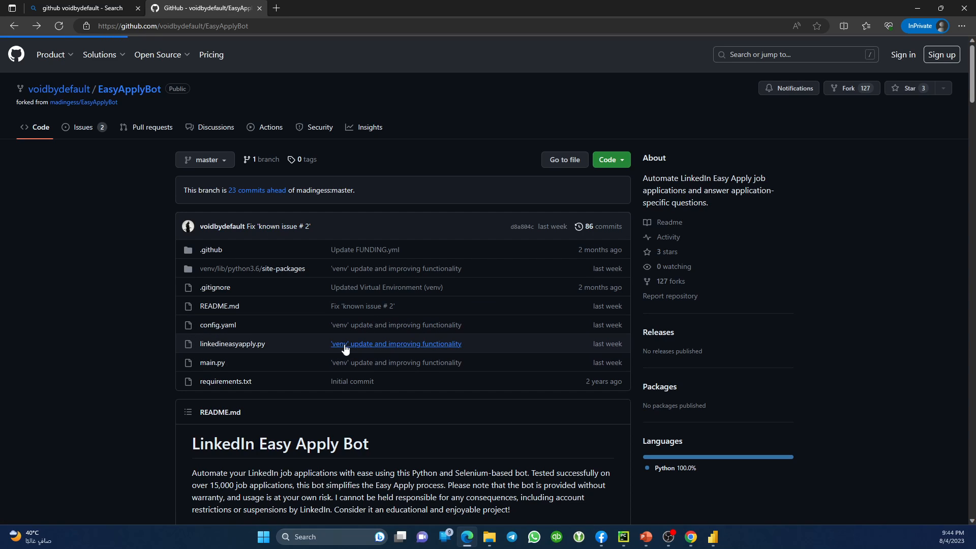
# Open the ''venv' update and improving functionality' commit and scroll through its diff.
pyautogui.click(363, 346)
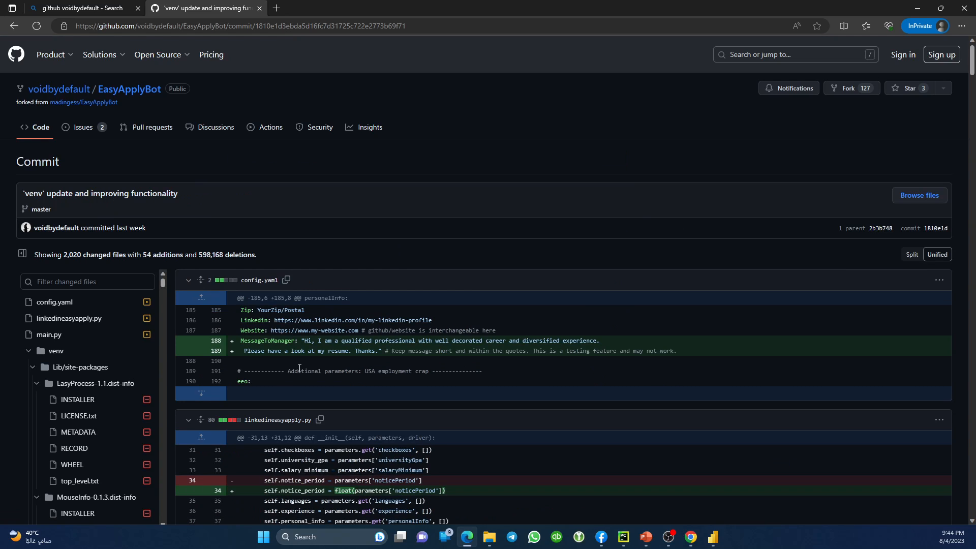
pyautogui.scroll(-4, 297, 368)
pyautogui.scroll(4, 301, 367)
pyautogui.scroll(-2, 453, 346)
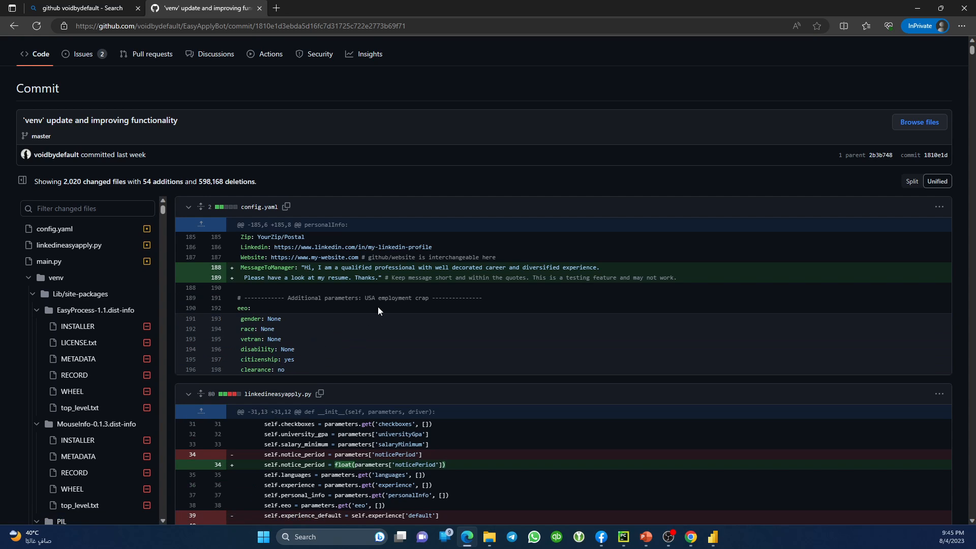
pyautogui.scroll(-2, 386, 312)
pyautogui.scroll(2, 407, 319)
pyautogui.scroll(-1, 383, 315)
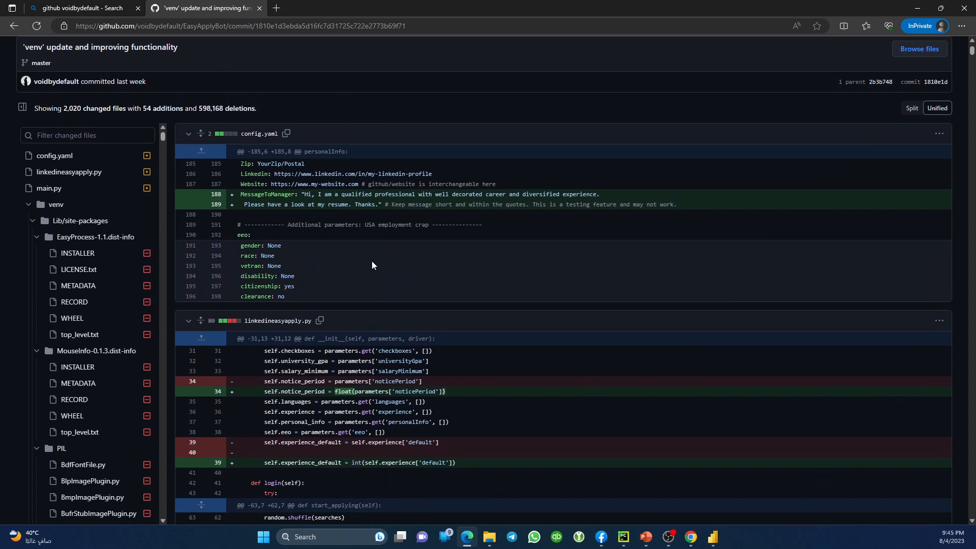
pyautogui.scroll(3, 382, 263)
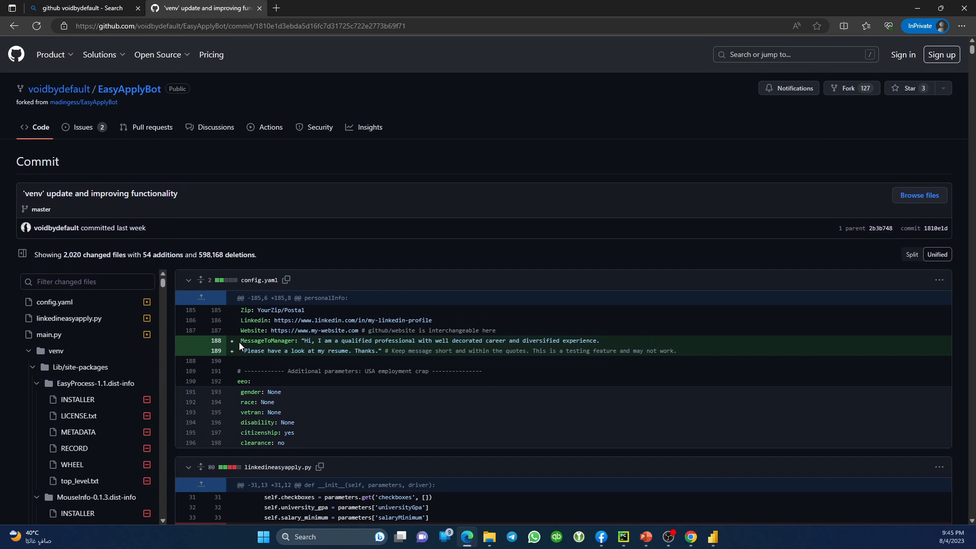
# Highlight the added MessageToManager lines 188–189 in the config.yaml diff.
pyautogui.moveTo(240, 340); pyautogui.dragTo(691, 354)
pyautogui.click(691, 354)
pyautogui.moveTo(679, 351); pyautogui.dragTo(279, 356)
pyautogui.click(255, 348)
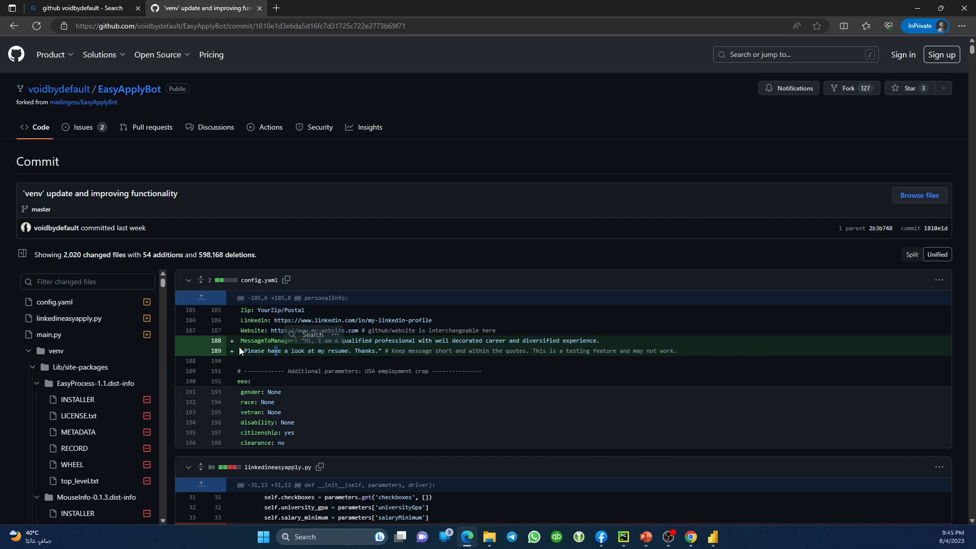
pyautogui.click(222, 339)
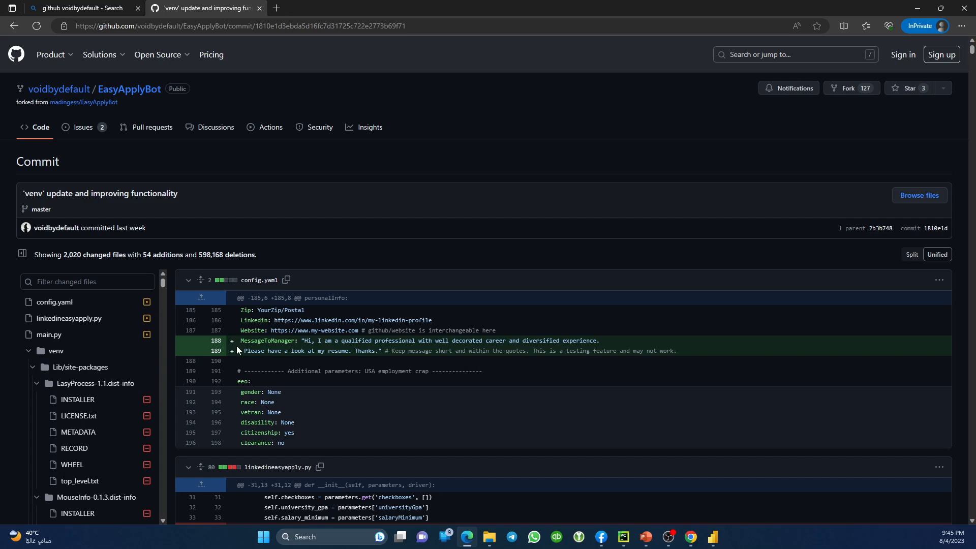
pyautogui.moveTo(237, 347); pyautogui.dragTo(416, 342)
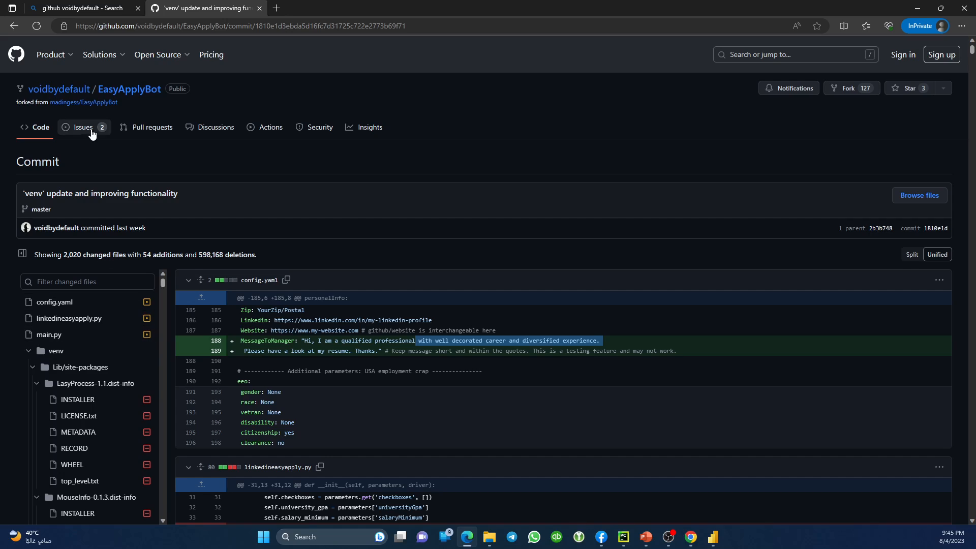
# Return to the EasyApplyBot home page, scroll the README setup guide, then bring back the PowerPoint slideshow.
pyautogui.click(126, 91)
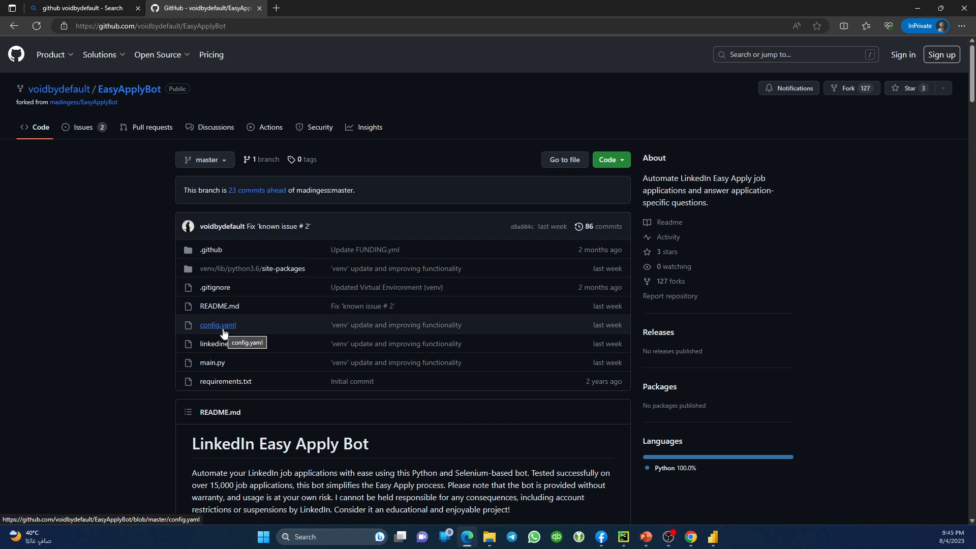
pyautogui.scroll(-10, 334, 462)
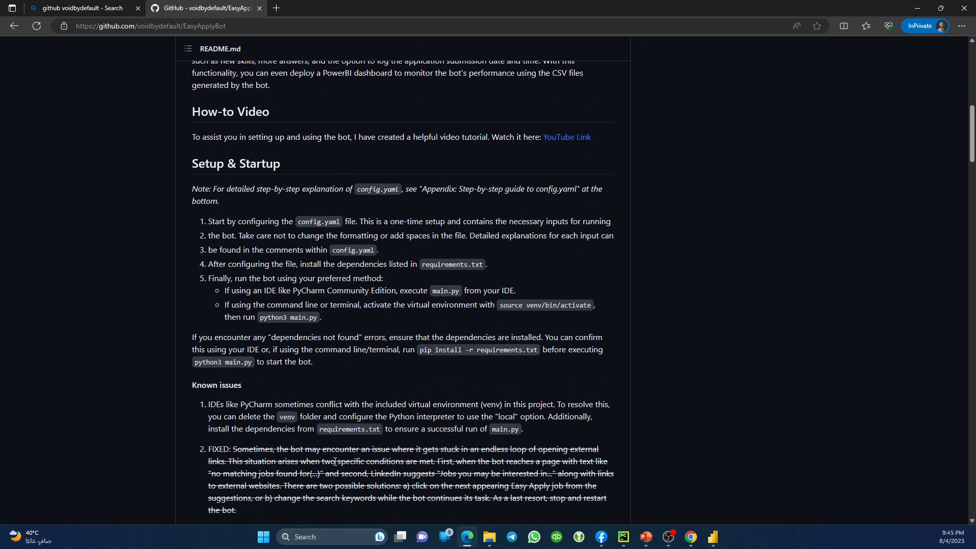
pyautogui.scroll(-15, 334, 460)
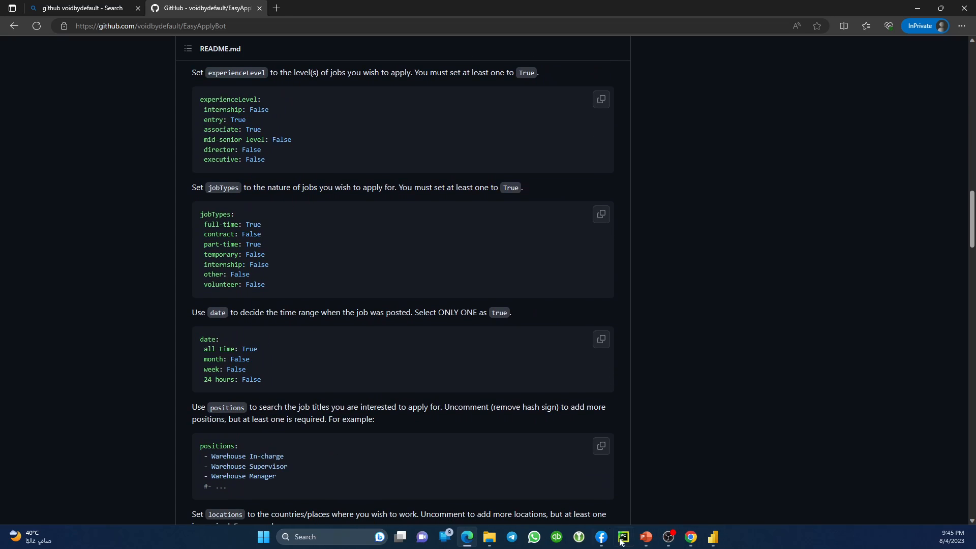
pyautogui.moveTo(646, 538)
pyautogui.click(701, 478)
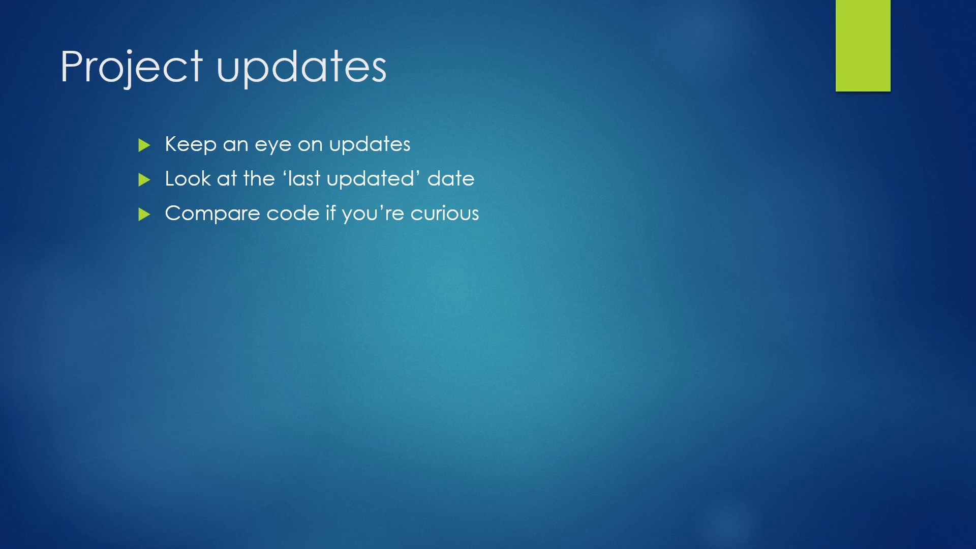
# Advance the slideshow to the 'Setting up from scratch' slide.
pyautogui.click(523, 349)
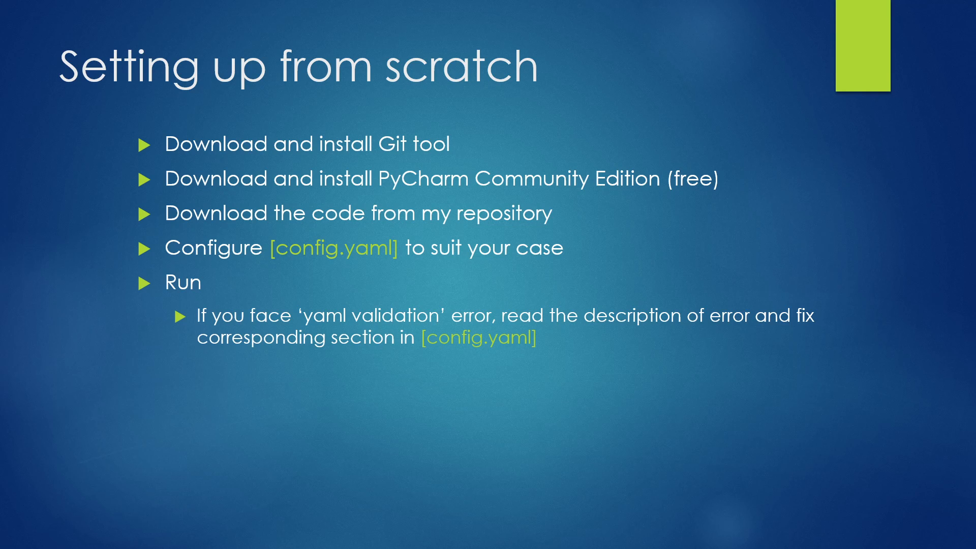
# Stop the running job application bot in PyCharm and exit PyCharm, confirming the close.
pyautogui.moveTo(447, 122); pyautogui.dragTo(454, 114)
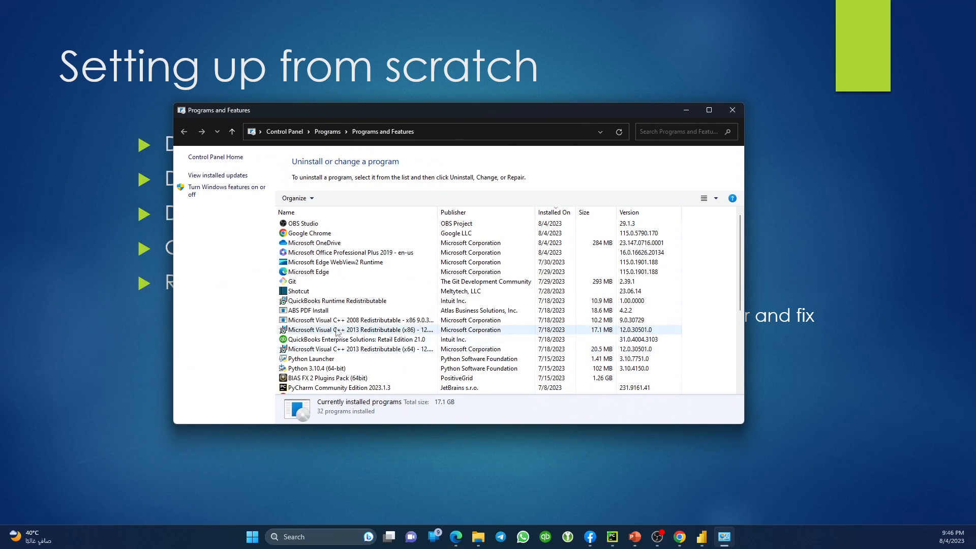
pyautogui.scroll(-5, 338, 329)
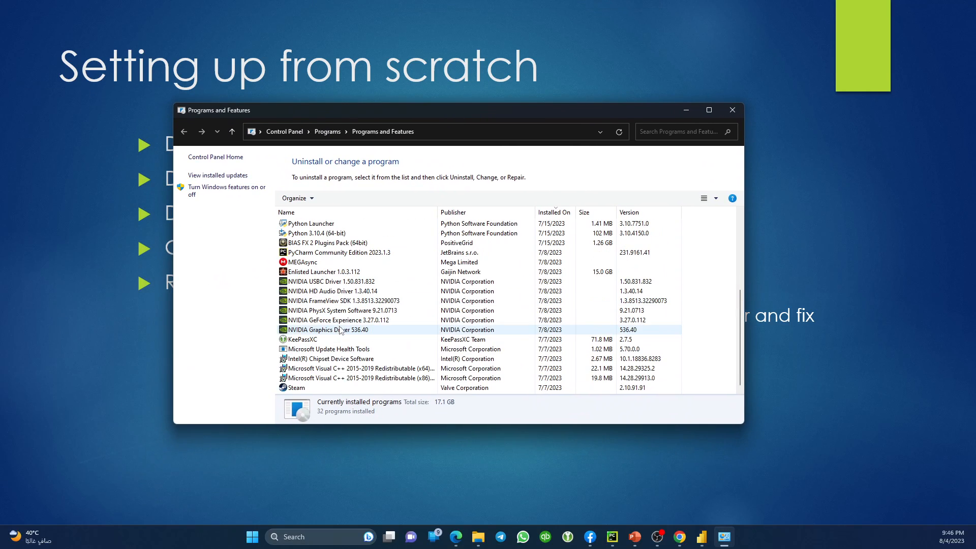
pyautogui.scroll(5, 340, 326)
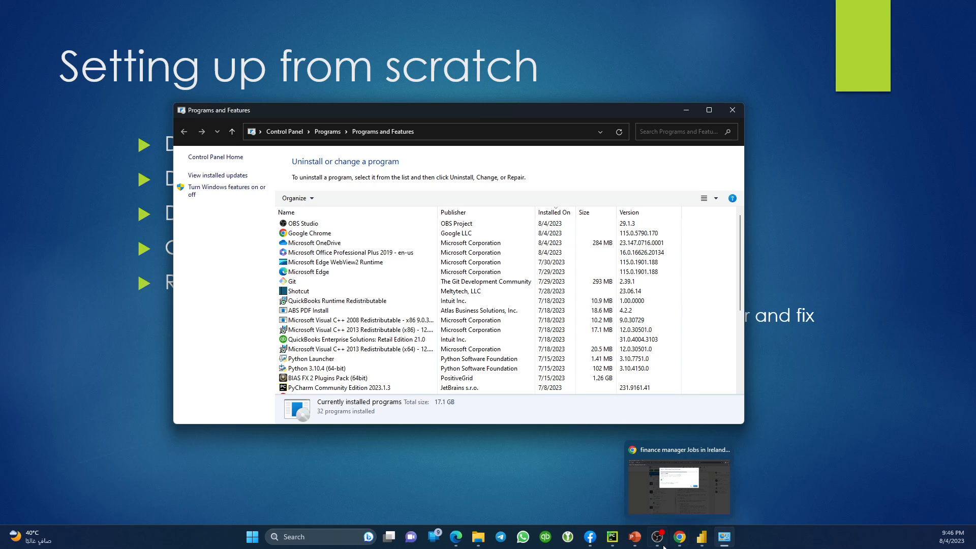
pyautogui.moveTo(664, 545)
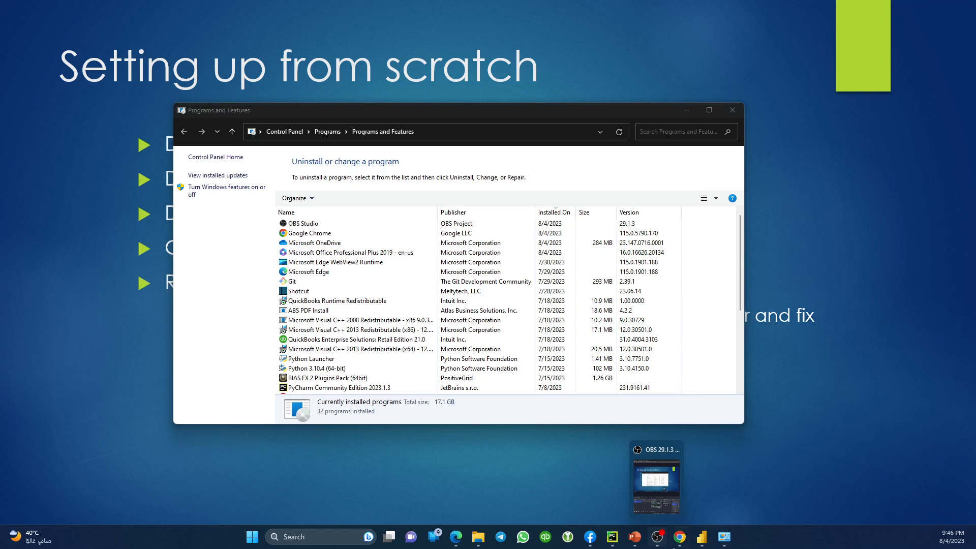
pyautogui.moveTo(701, 543)
pyautogui.click(612, 537)
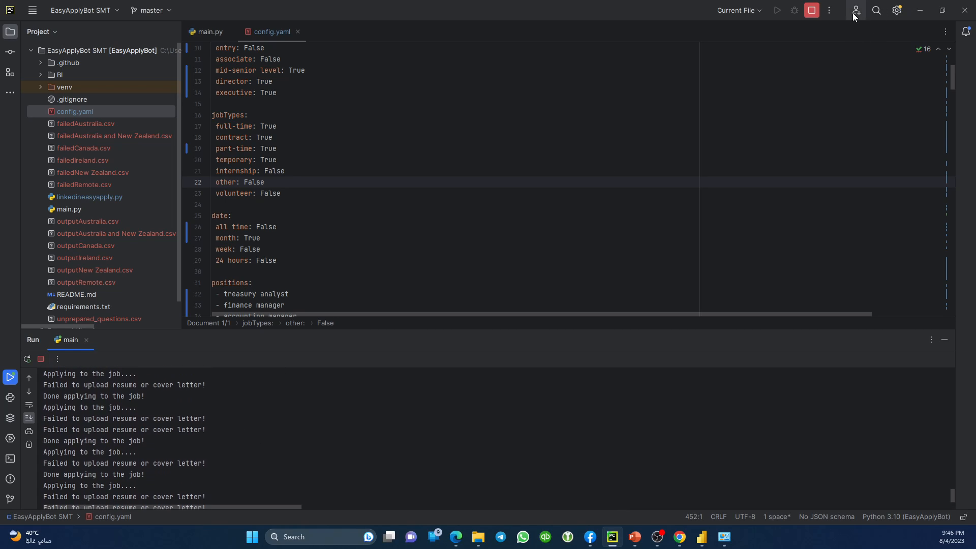
pyautogui.click(815, 11)
pyautogui.click(814, 11)
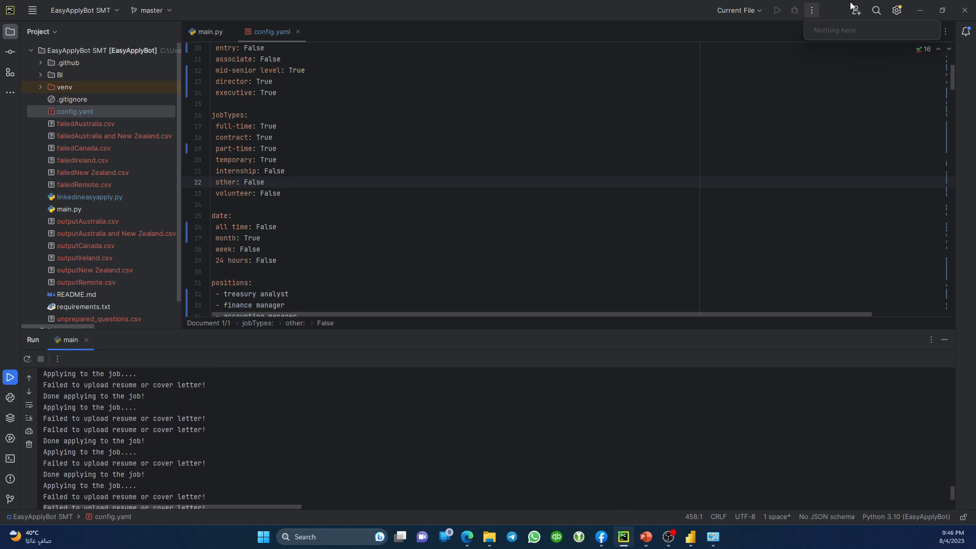
pyautogui.click(959, 15)
pyautogui.click(503, 286)
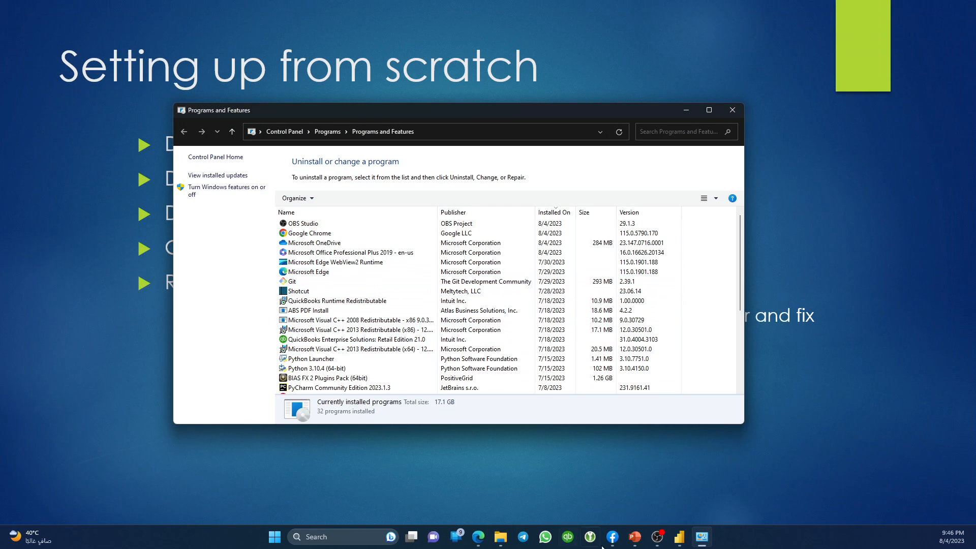
pyautogui.moveTo(501, 536)
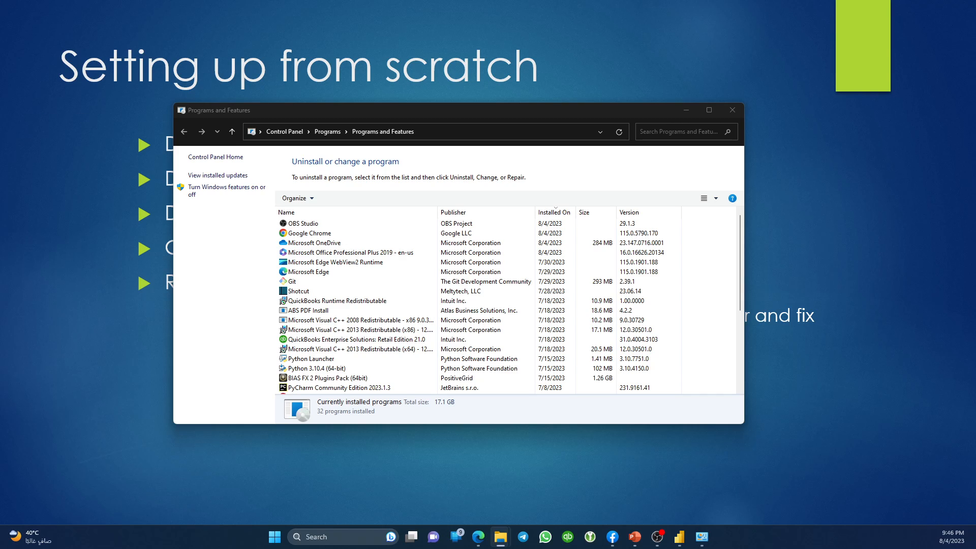
# Navigate to the Automation & BI folder, peeking inside EasyApplyBot SMT along the way.
pyautogui.moveTo(0, 77); pyautogui.dragTo(780, 146)
pyautogui.scroll(-4, 508, 288)
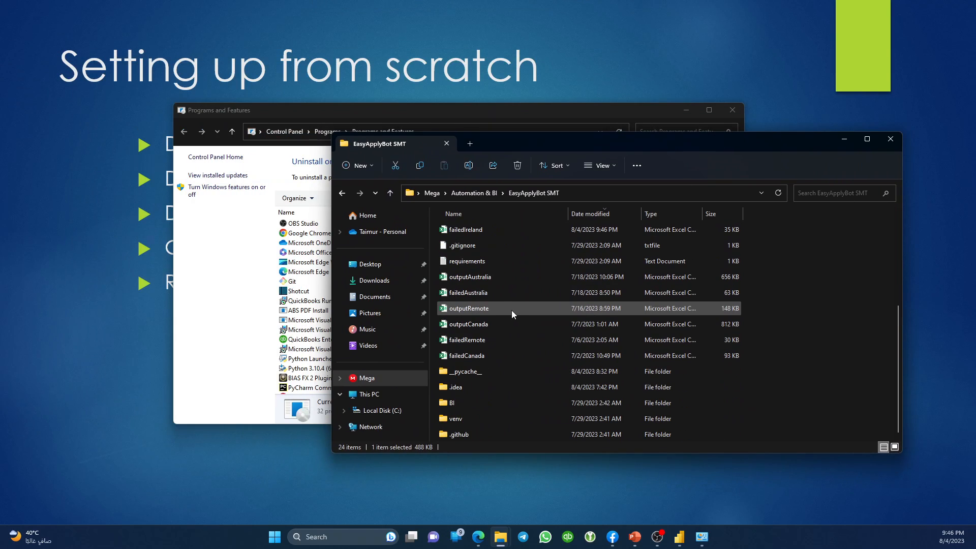
pyautogui.scroll(4, 513, 325)
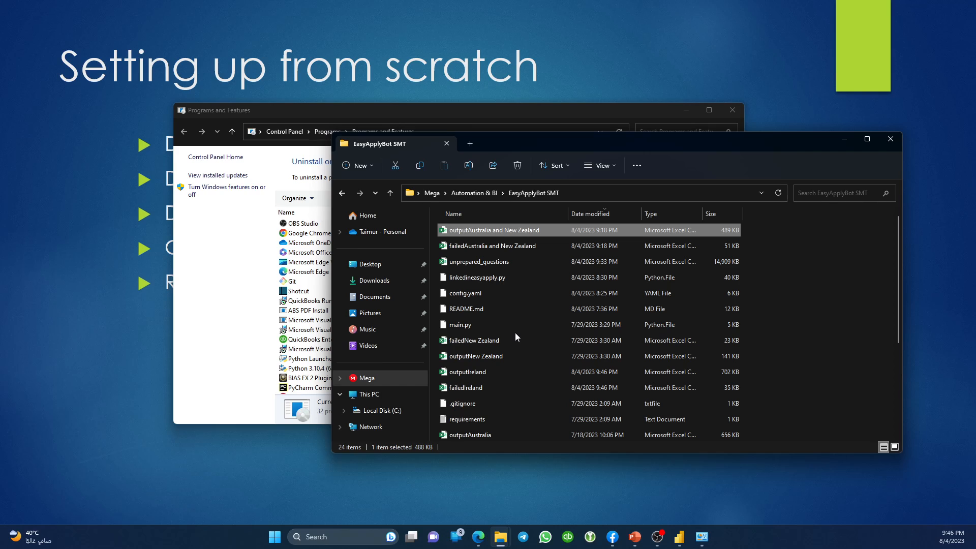
pyautogui.click(471, 193)
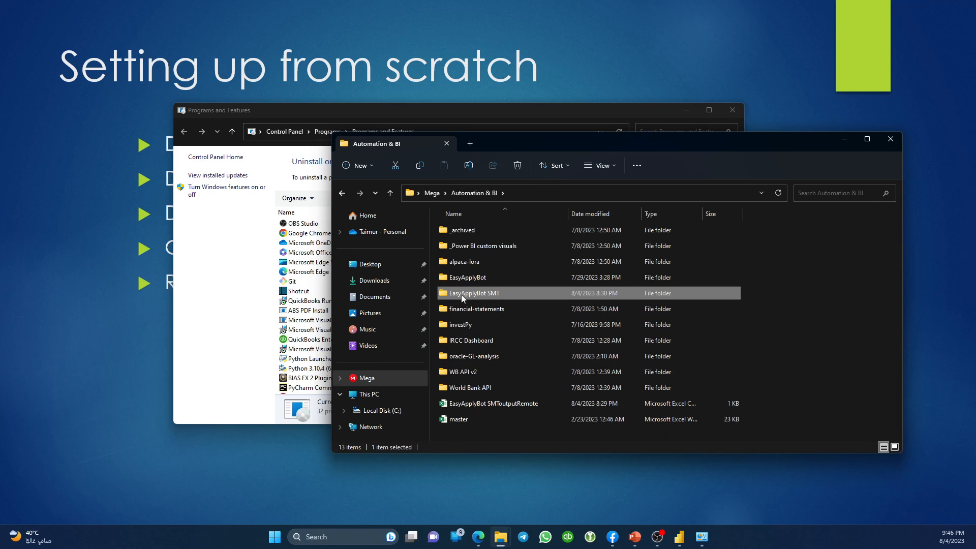
pyautogui.doubleClick(463, 297)
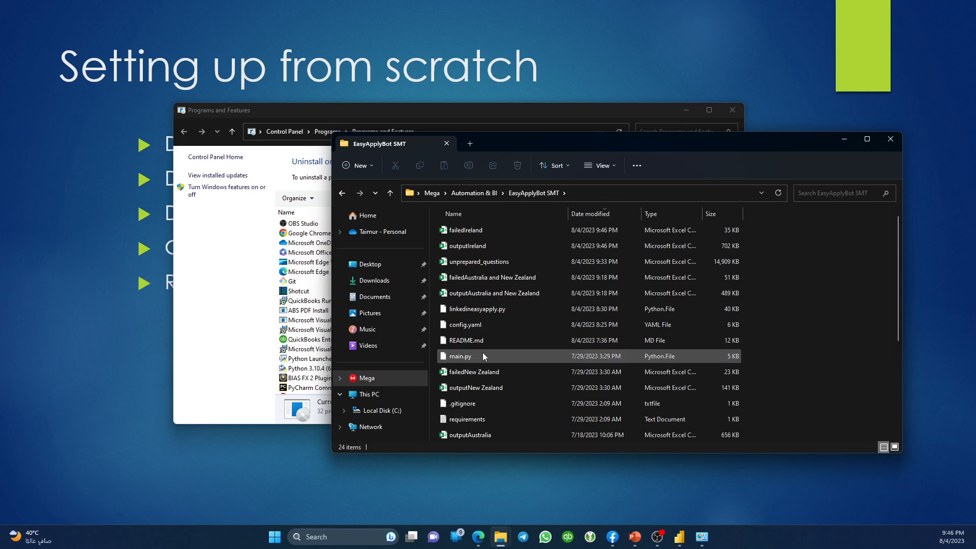
pyautogui.scroll(-4, 483, 356)
pyautogui.scroll(4, 483, 410)
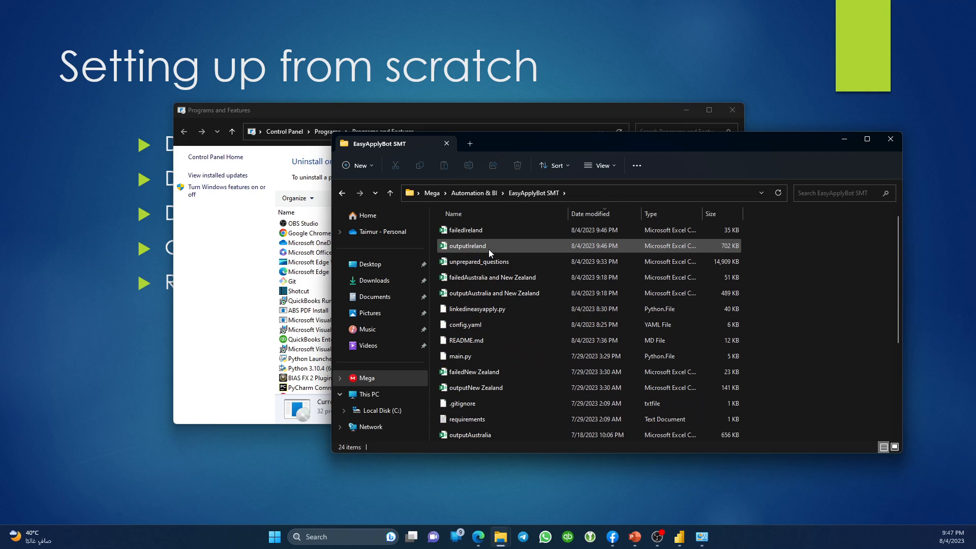
pyautogui.click(471, 193)
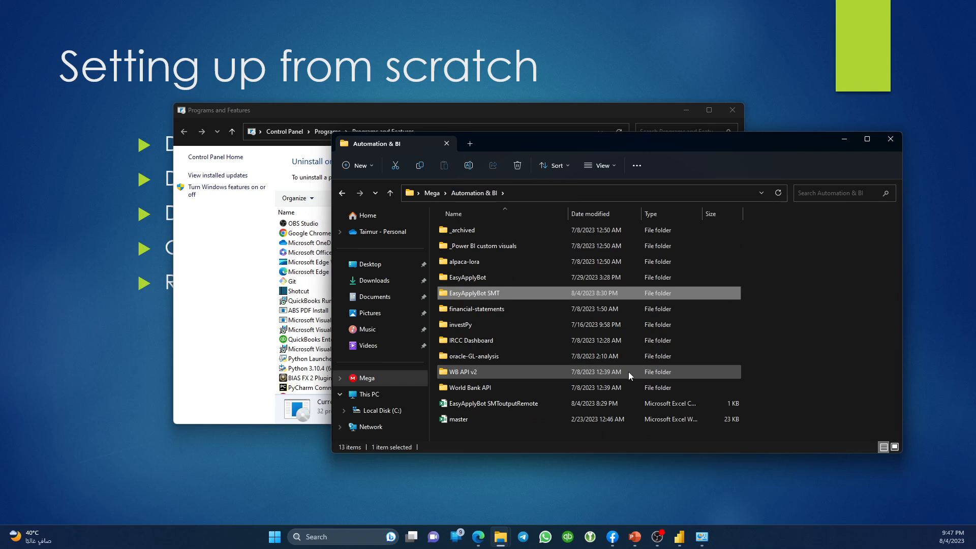
# Try renaming EasyApplyBot SMT to 'EasyApplyBot SMT (old)' and dismiss the folder-in-use warning.
pyautogui.press('F2')
pyautogui.press('End')
pyautogui.write('(')
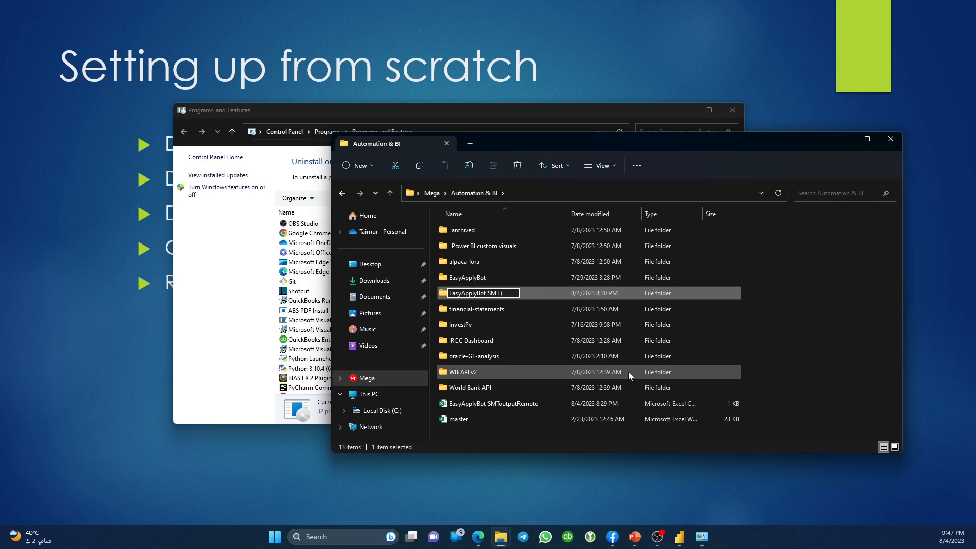
pyautogui.write('old)')
pyautogui.press('Return')
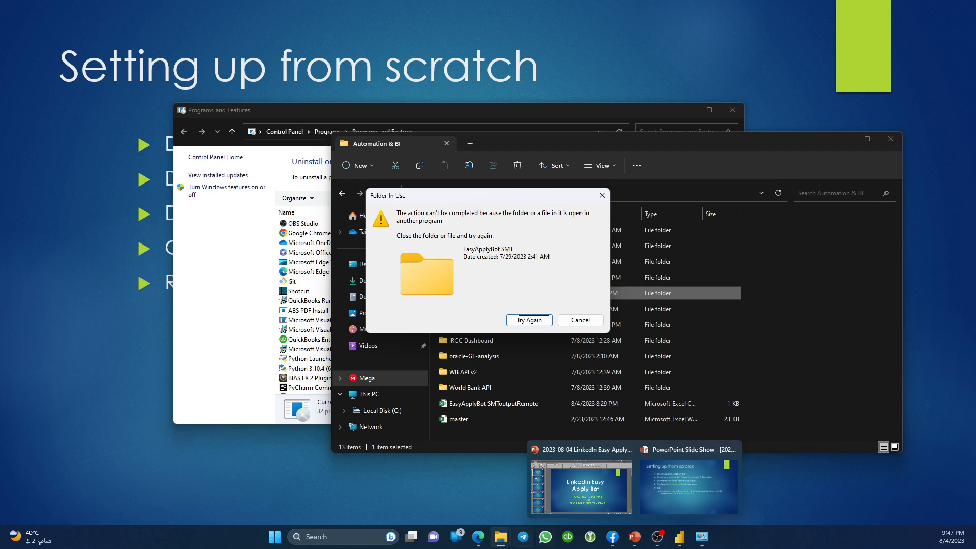
pyautogui.click(580, 319)
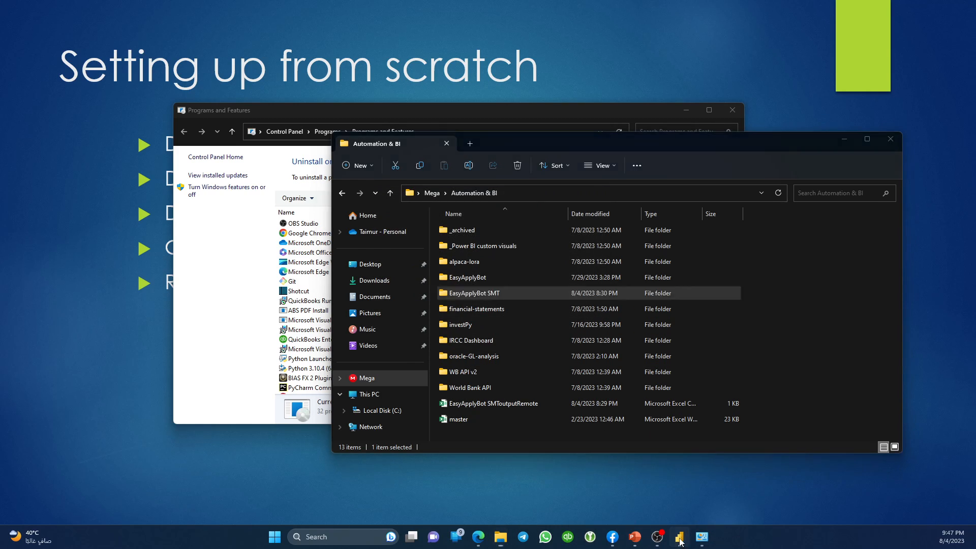
# Close the Power BI dashboard with Alt+F4, saving its changes.
pyautogui.click(680, 540)
pyautogui.press('alt')
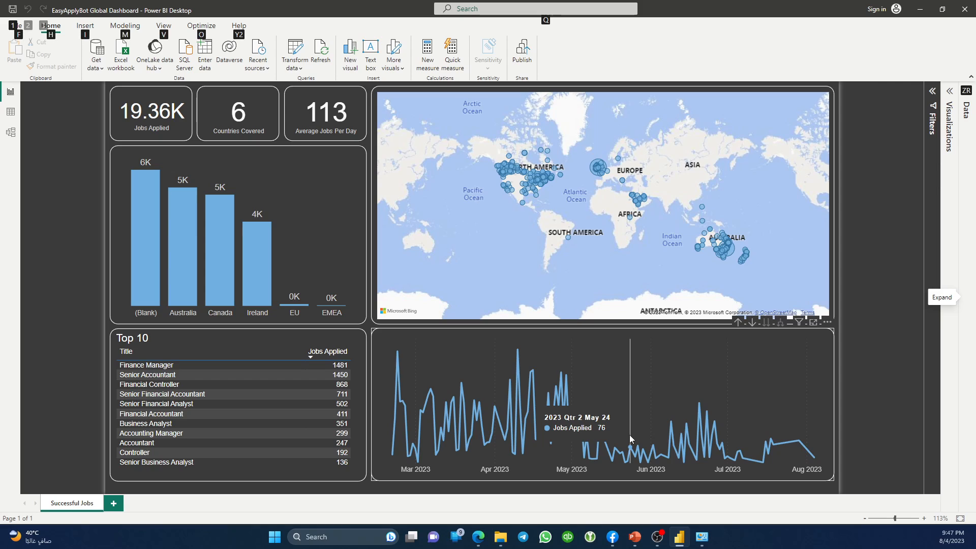
pyautogui.hotkey('alt', 'F4')
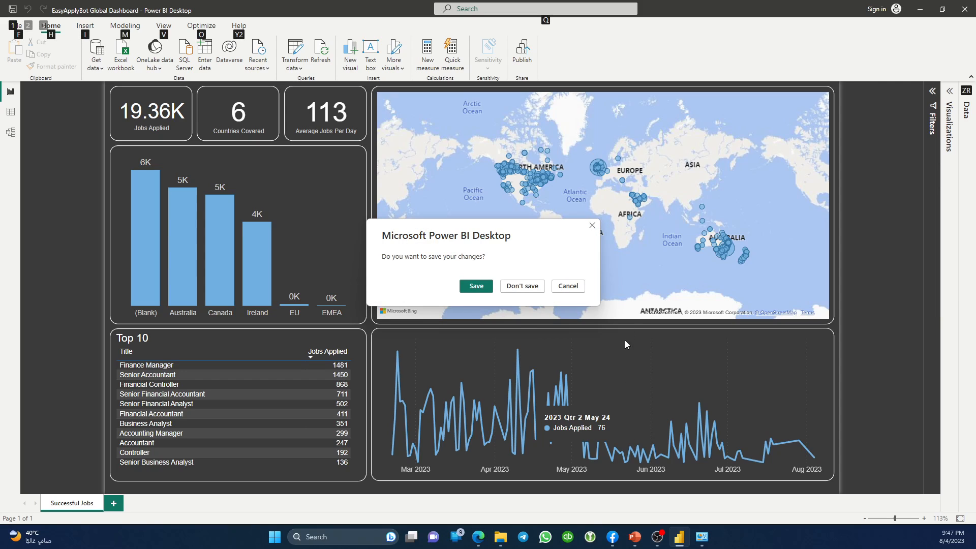
pyautogui.click(472, 285)
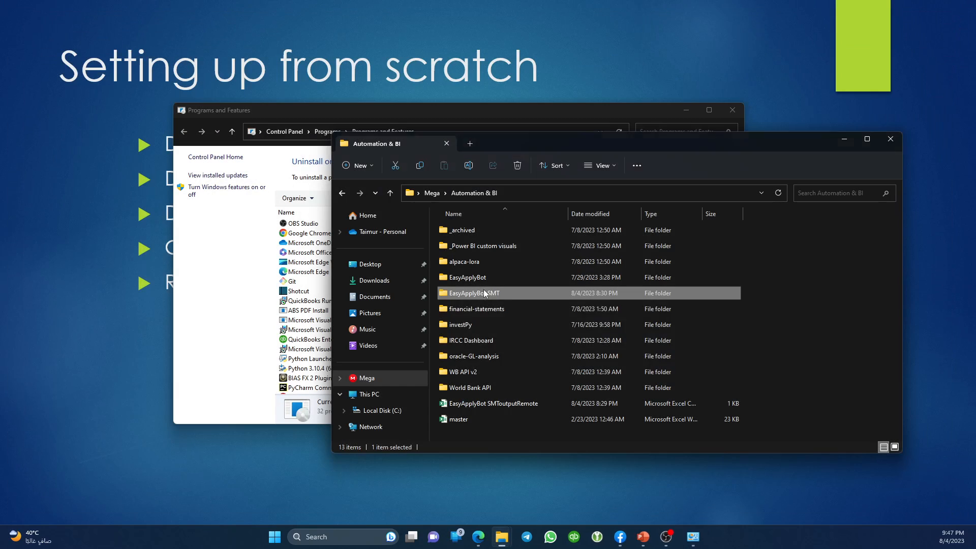
# Rename the EasyApplyBot SMT folder to '_EasyApplyBot SMT (old)'.
pyautogui.press('F2')
pyautogui.press('End')
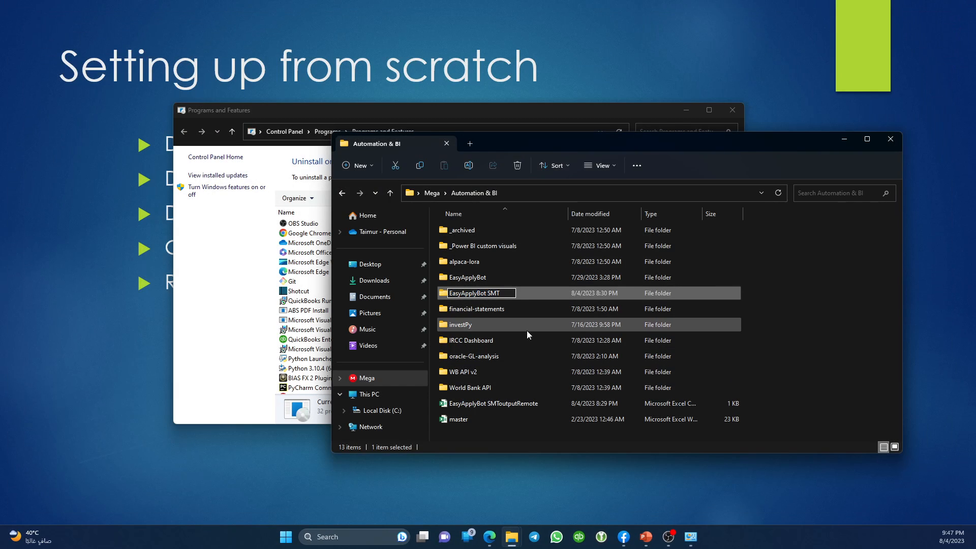
pyautogui.write('(old)')
pyautogui.press('Return')
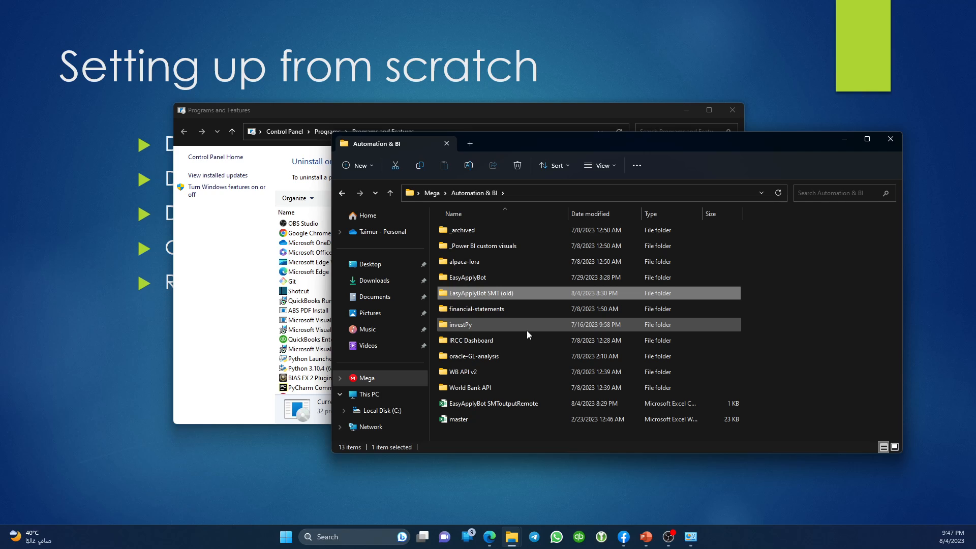
pyautogui.press('F2')
pyautogui.press('Home')
pyautogui.write('_')
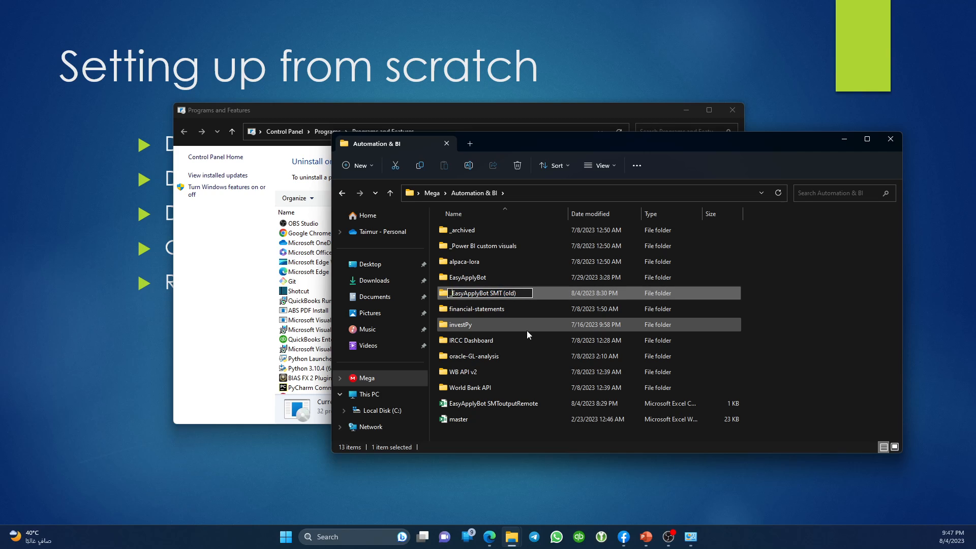
pyautogui.press('Return')
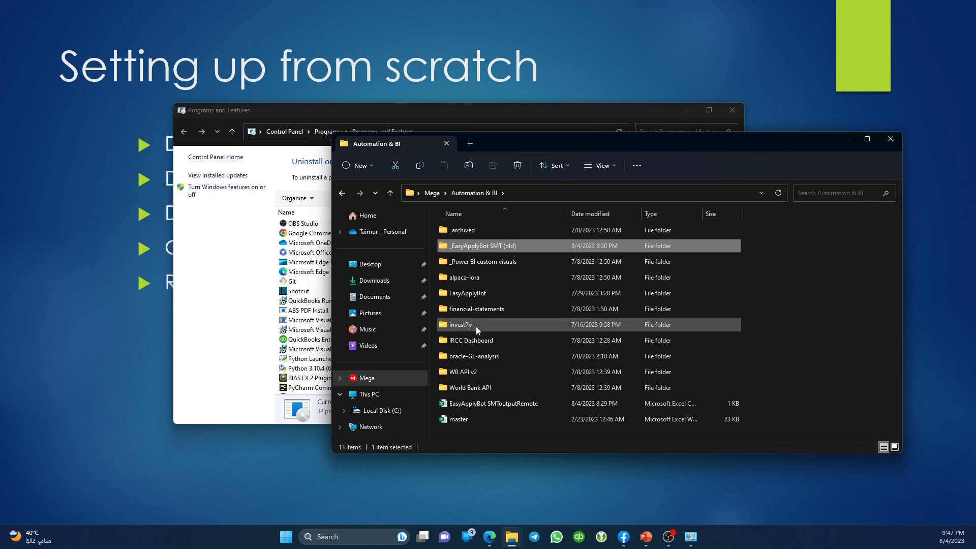
# Compare the new EasyApplyBot folder with the old one, then return to Automation & BI.
pyautogui.doubleClick(443, 298)
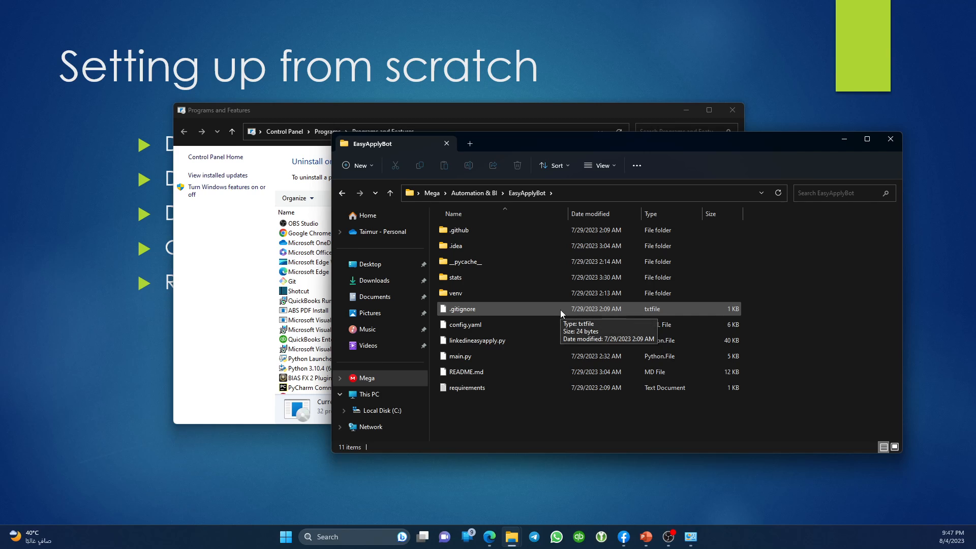
pyautogui.hotkey('alt', 'Left')
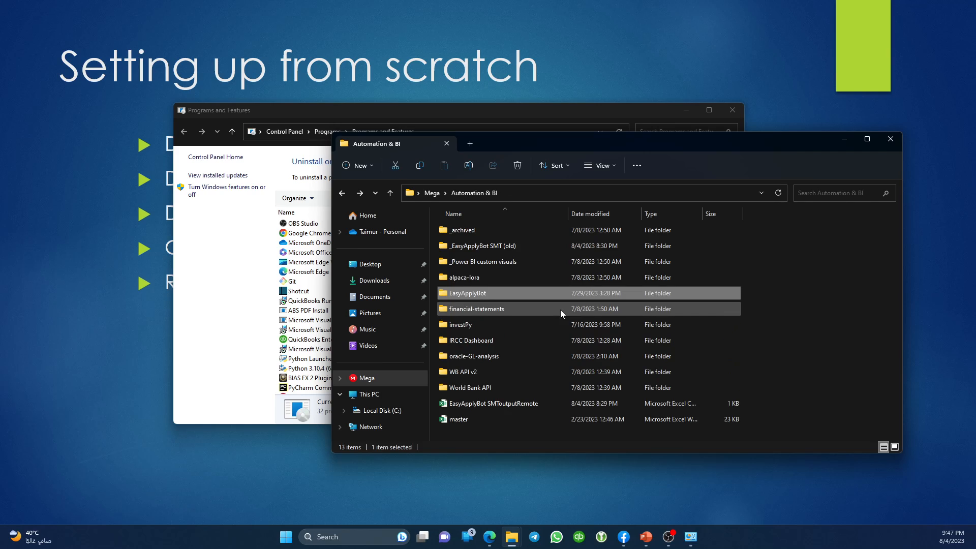
pyautogui.press('Up')
pyautogui.press('Up')
pyautogui.press('Up')
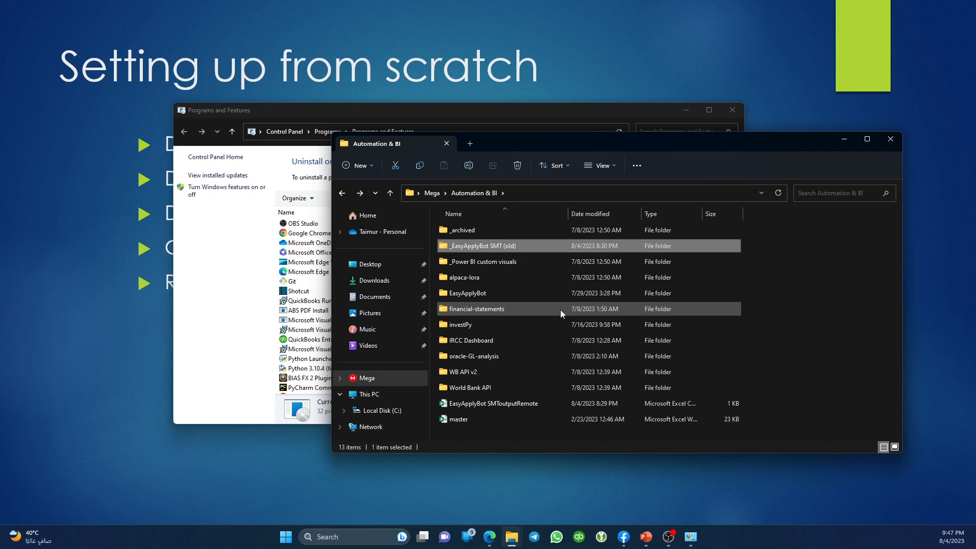
pyautogui.press('Return')
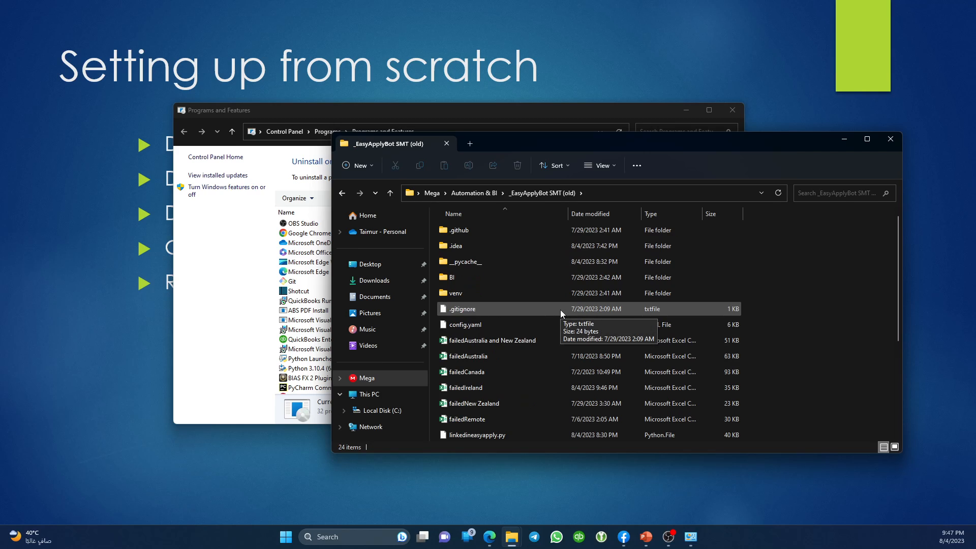
pyautogui.hotkey('alt', 'Left')
pyautogui.press('Down')
pyautogui.press('Down')
pyautogui.press('Down')
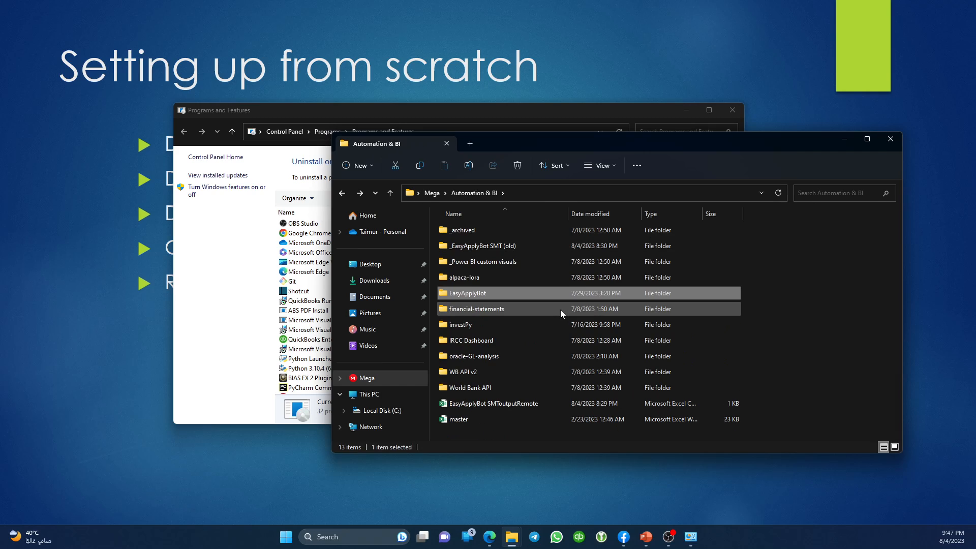
pyautogui.press('Return')
pyautogui.hotkey('alt', 'Left')
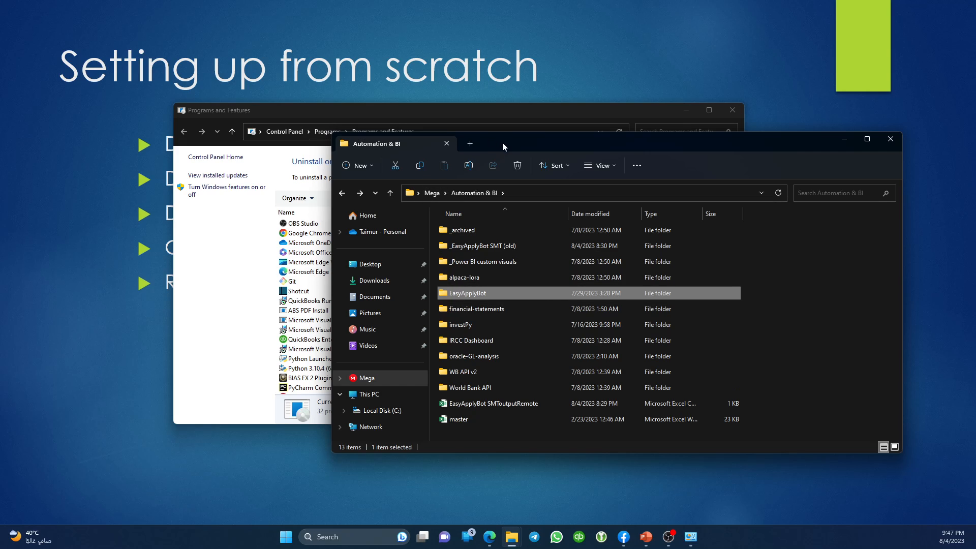
pyautogui.moveTo(503, 142); pyautogui.dragTo(591, 174)
# Uninstall Git from Programs and Features.
pyautogui.click(308, 263)
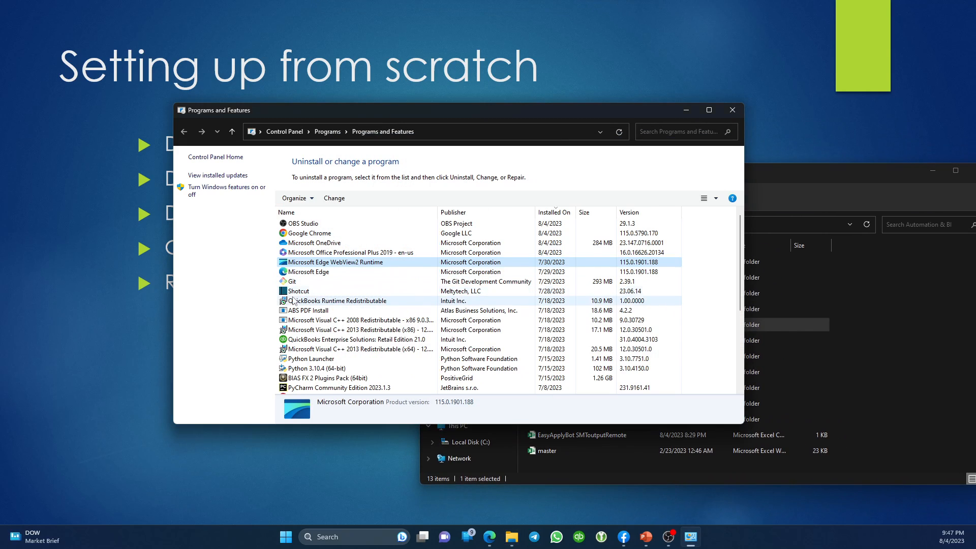
pyautogui.click(305, 272)
pyautogui.click(299, 281)
pyautogui.rightClick(311, 287)
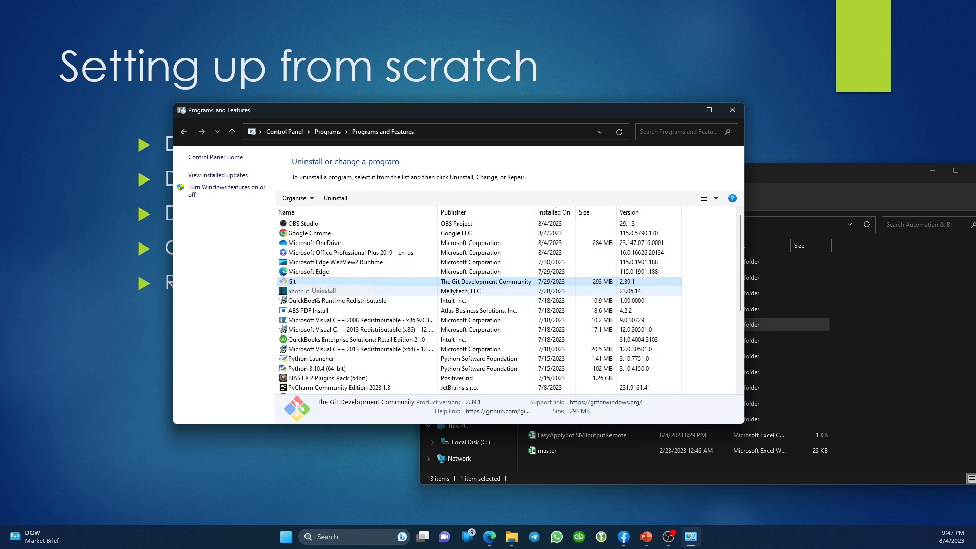
pyautogui.click(323, 291)
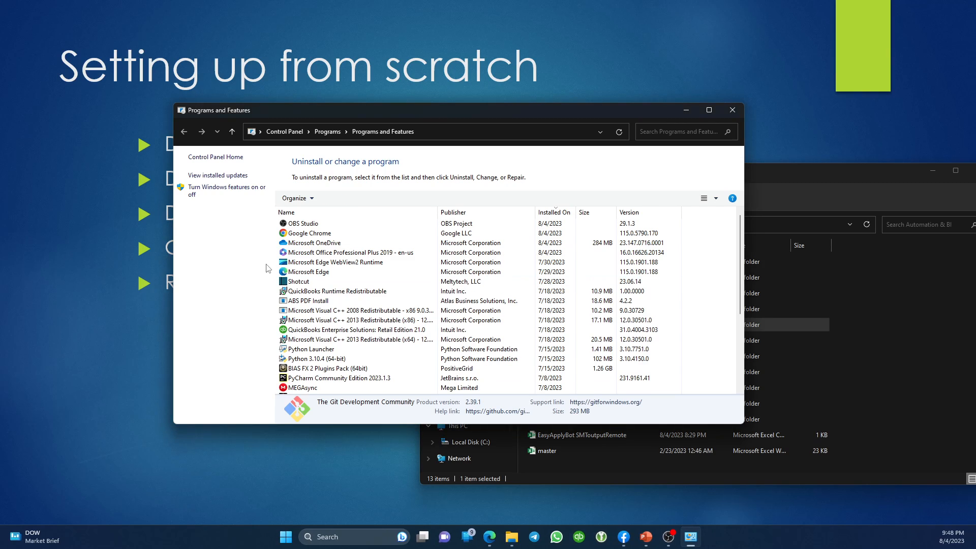
# Start uninstalling PyCharm Community Edition 2023.1.3 and bring up its uninstall wizard.
pyautogui.click(325, 359)
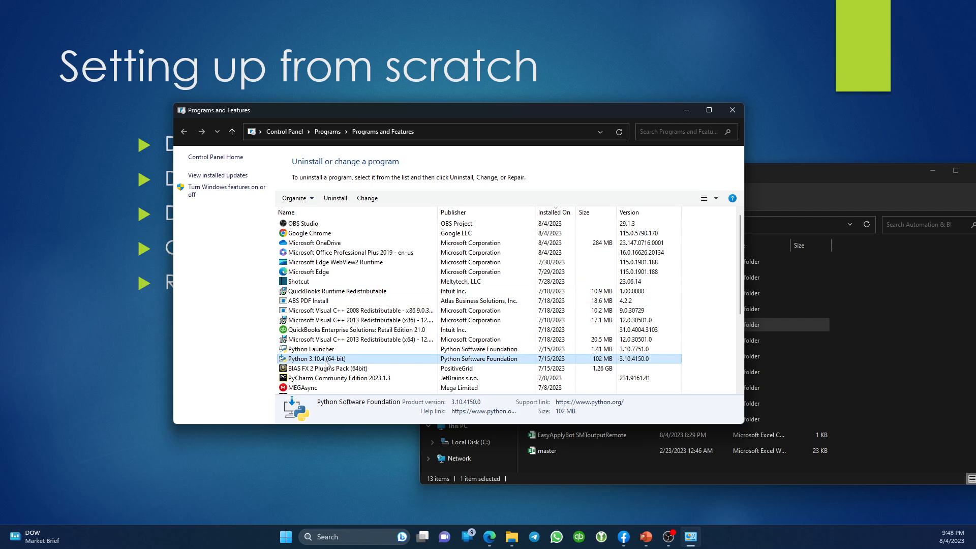
pyautogui.click(329, 378)
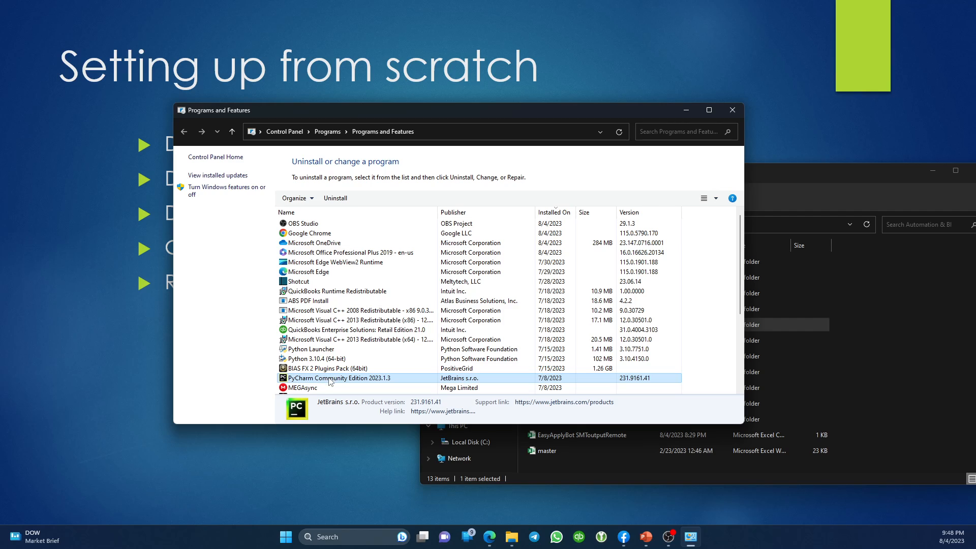
pyautogui.rightClick(331, 381)
pyautogui.click(356, 385)
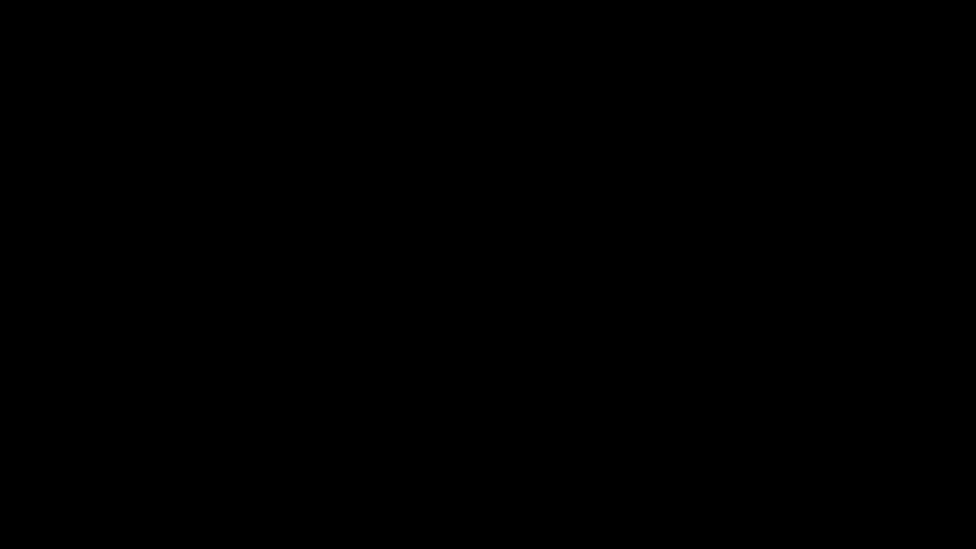
pyautogui.scroll(-4, 430, 336)
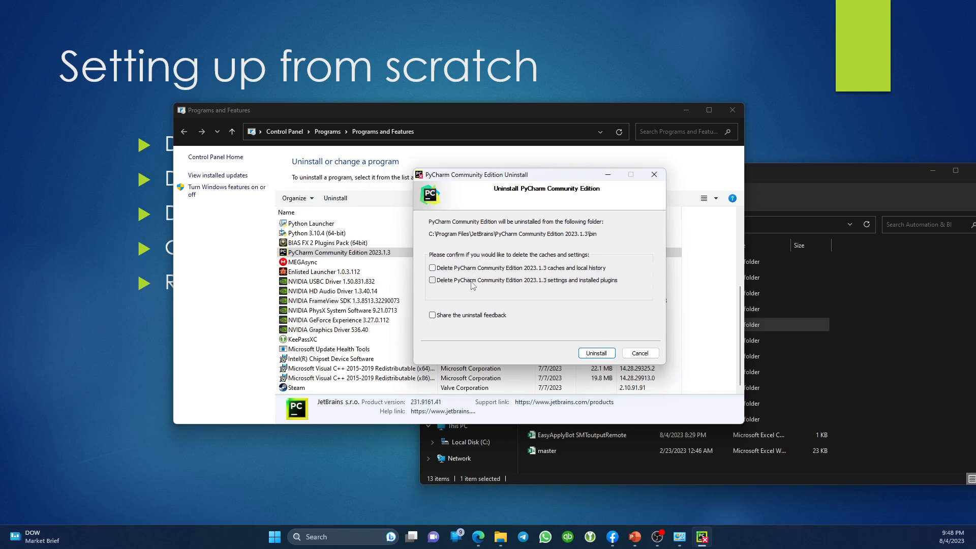
# Uninstall PyCharm Community Edition 2023.1.3, also deleting its caches, local history, settings and plugins.
pyautogui.click(483, 268)
pyautogui.click(492, 282)
pyautogui.click(595, 355)
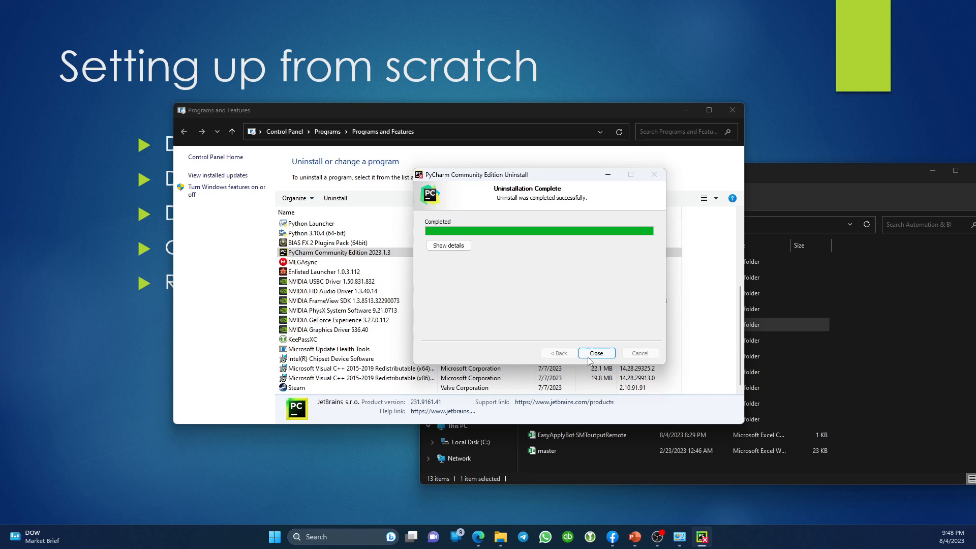
pyautogui.click(589, 360)
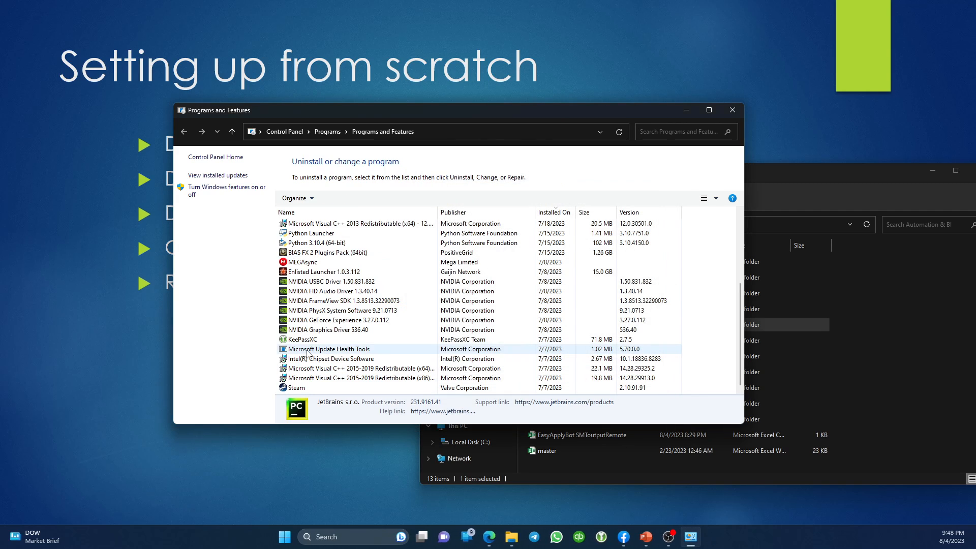
# Uninstall Python Launcher from the installed programs list.
pyautogui.scroll(-4, 330, 364)
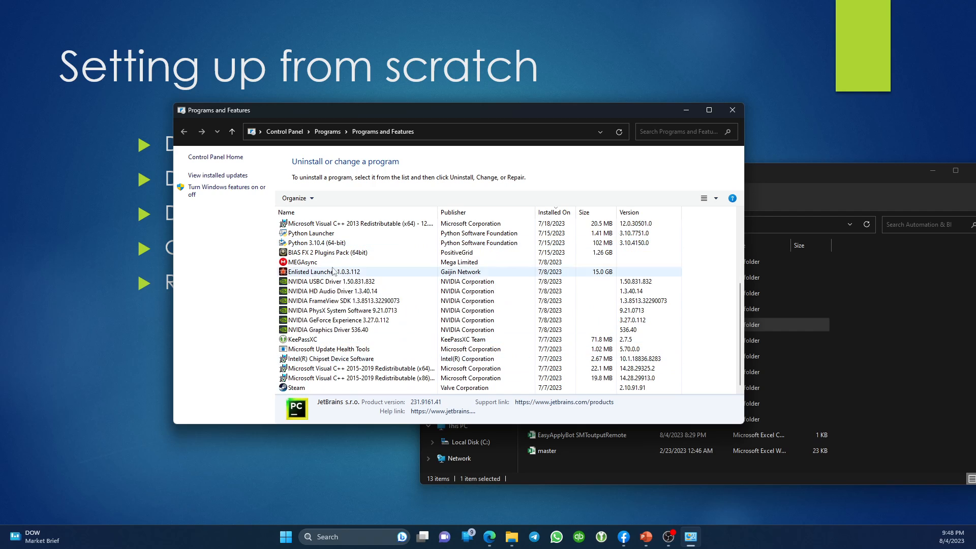
pyautogui.rightClick(321, 234)
pyautogui.click(351, 238)
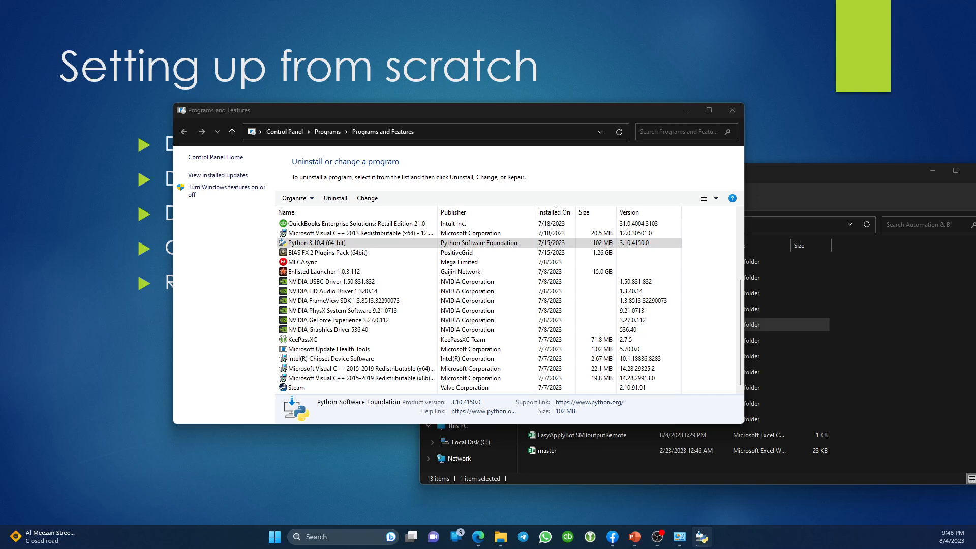
# Start uninstalling Python 3.10.4 (64-bit) and move its progress window aside.
pyautogui.click(331, 199)
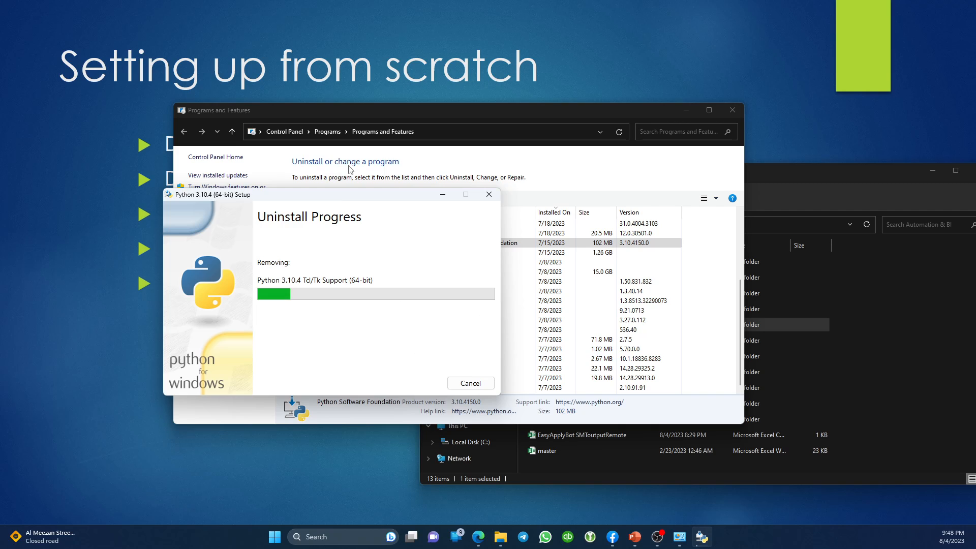
pyautogui.moveTo(331, 198); pyautogui.dragTo(672, 79)
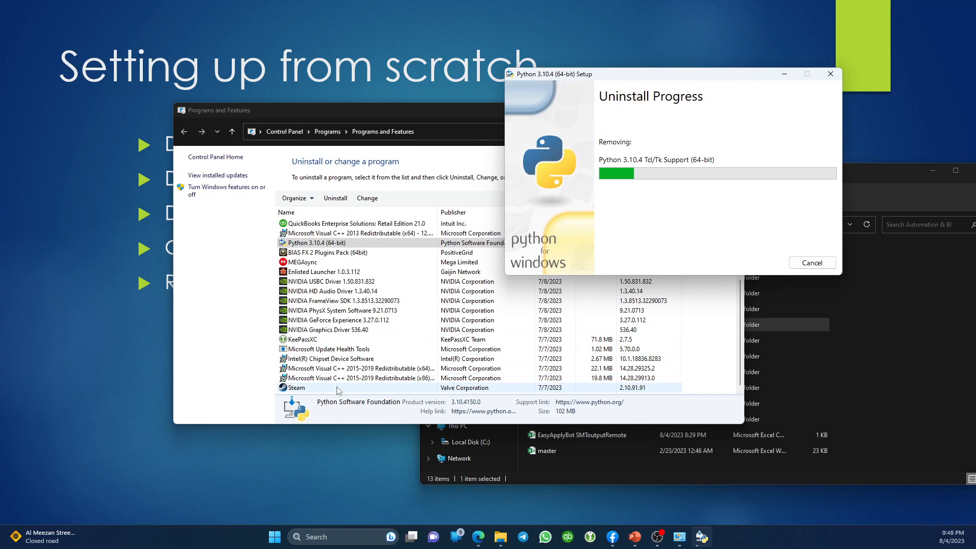
pyautogui.click(336, 389)
# Review the remaining programs such as OBS Studio and Shotcut, check the Python uninstall, and return to File Explorer.
pyautogui.click(339, 359)
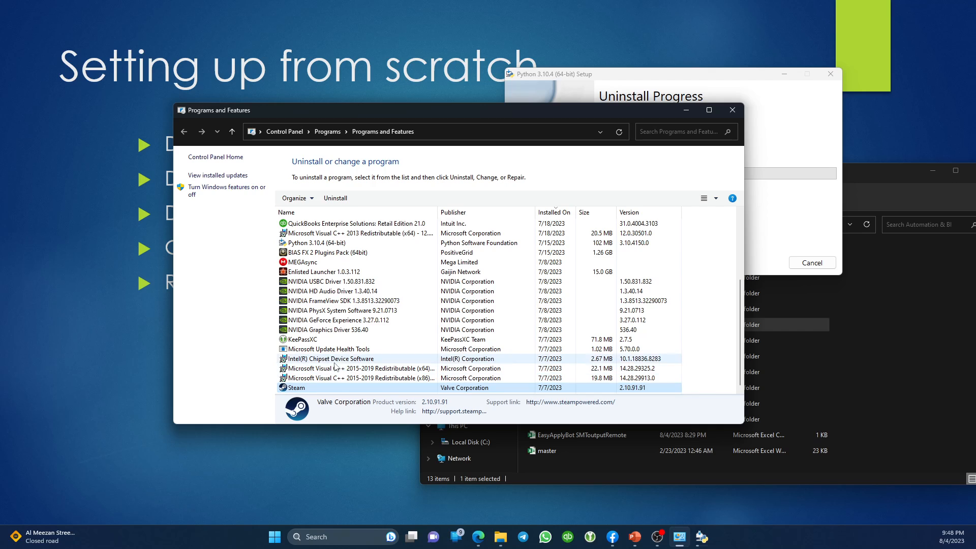
pyautogui.scroll(1, 357, 364)
pyautogui.scroll(3, 357, 364)
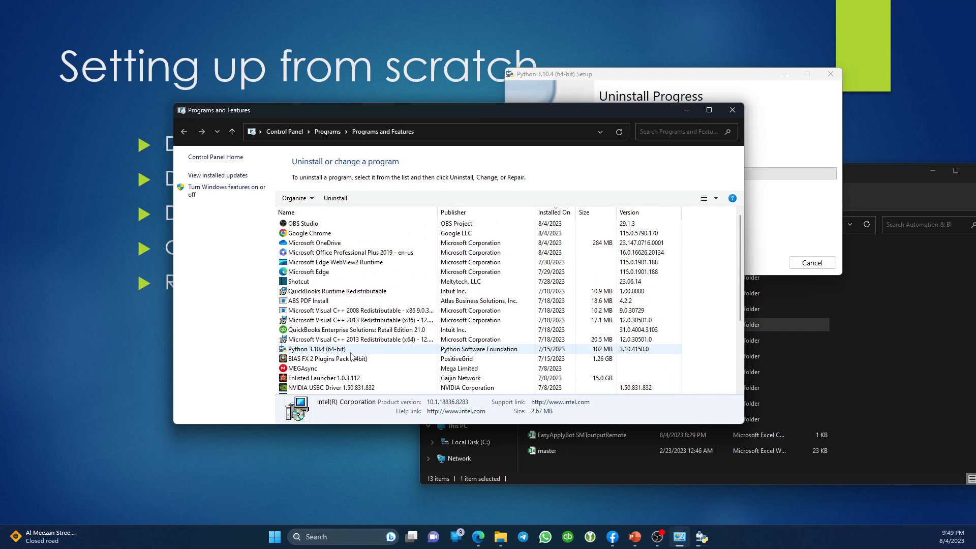
pyautogui.click(325, 301)
pyautogui.click(332, 224)
pyautogui.click(320, 282)
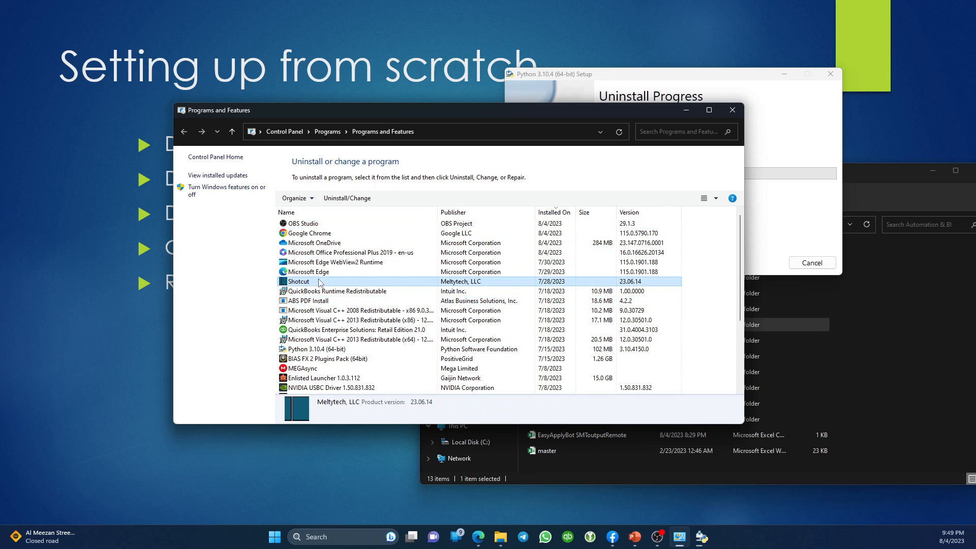
pyautogui.click(689, 86)
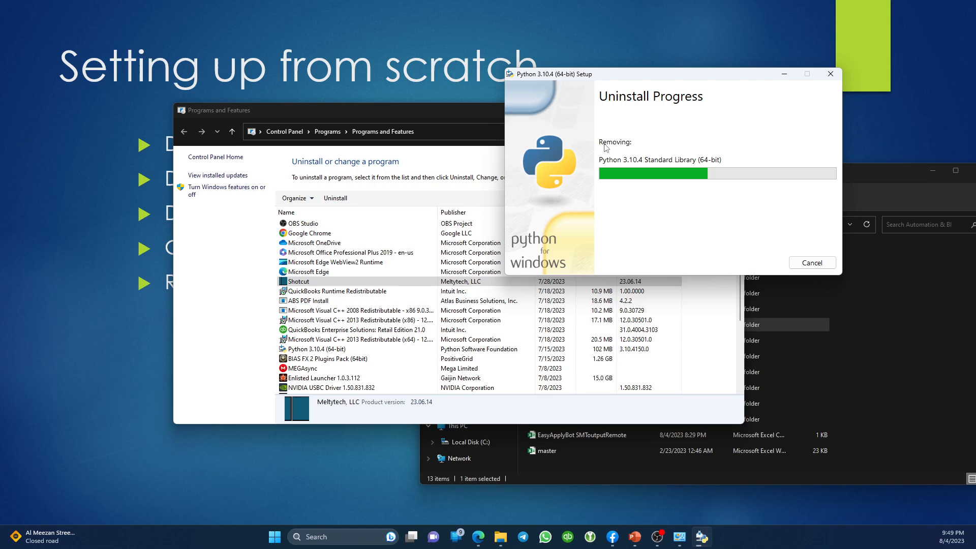
pyautogui.click(563, 473)
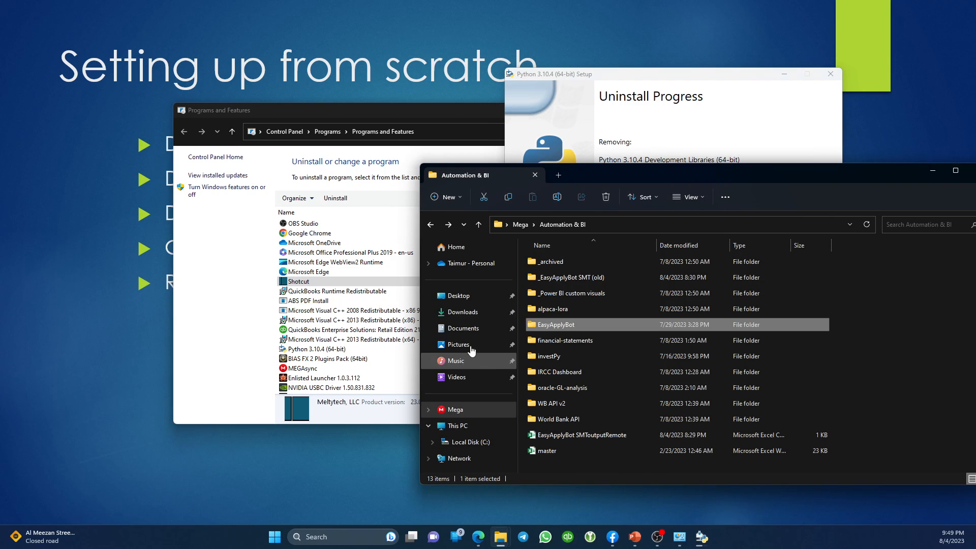
# Permanently delete EpicInstaller-15.7.0, SteamSetup and ChromeSetup from Downloads, then return to Edge.
pyautogui.click(462, 313)
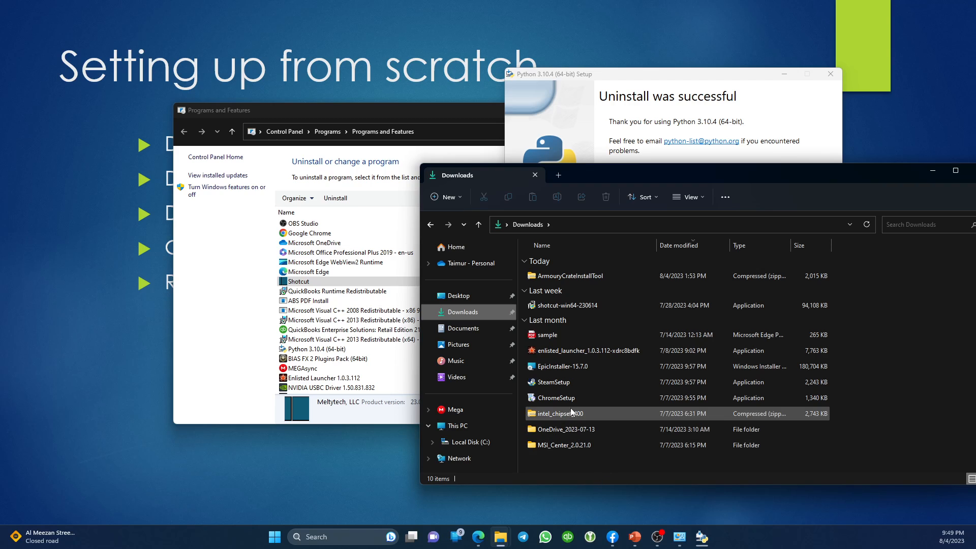
pyautogui.click(580, 369)
pyautogui.hotkey('shift', 'Down')
pyautogui.hotkey('shift', 'Down')
pyautogui.hotkey('shift', 'Delete')
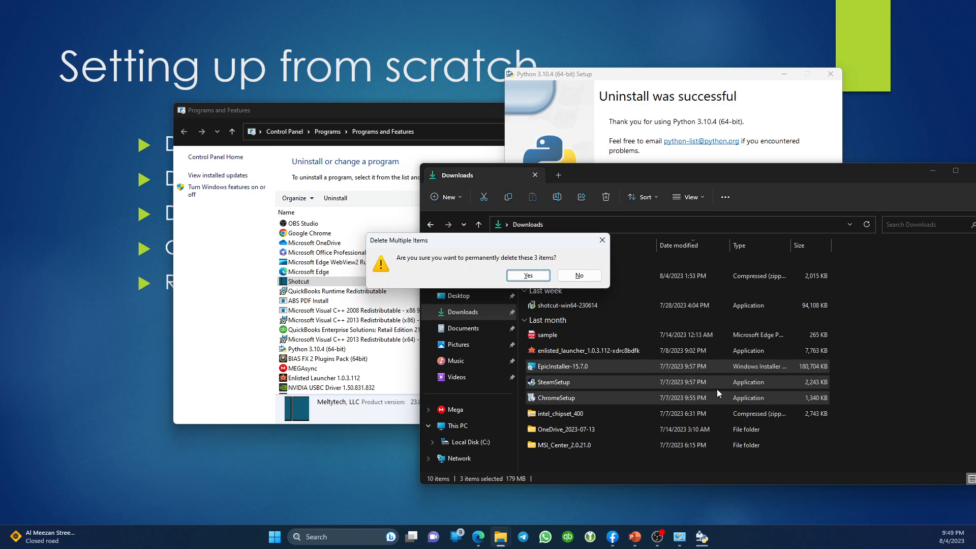
pyautogui.press('Return')
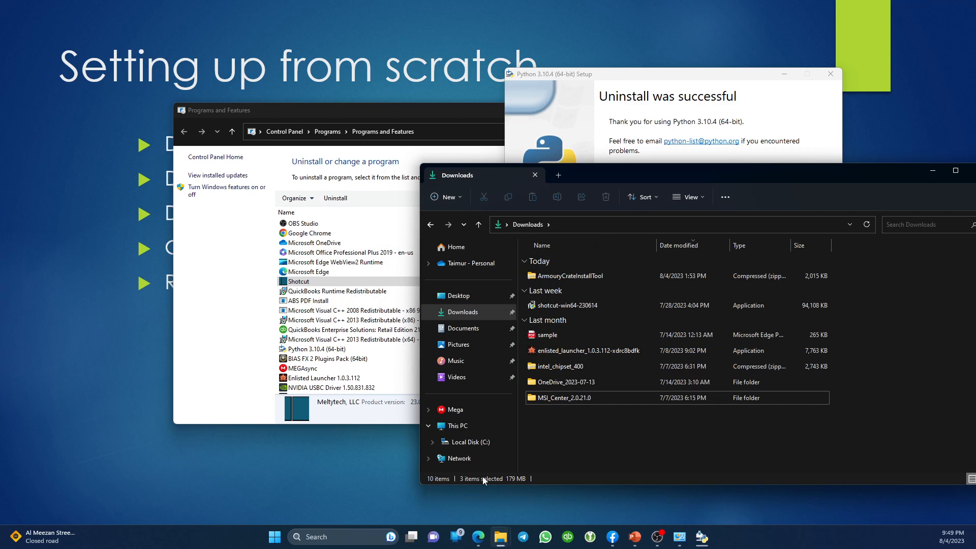
pyautogui.click(473, 537)
# Search the web for Git for Windows and open the git-scm.com Download for Windows page.
pyautogui.hotkey('ctrl', 't')
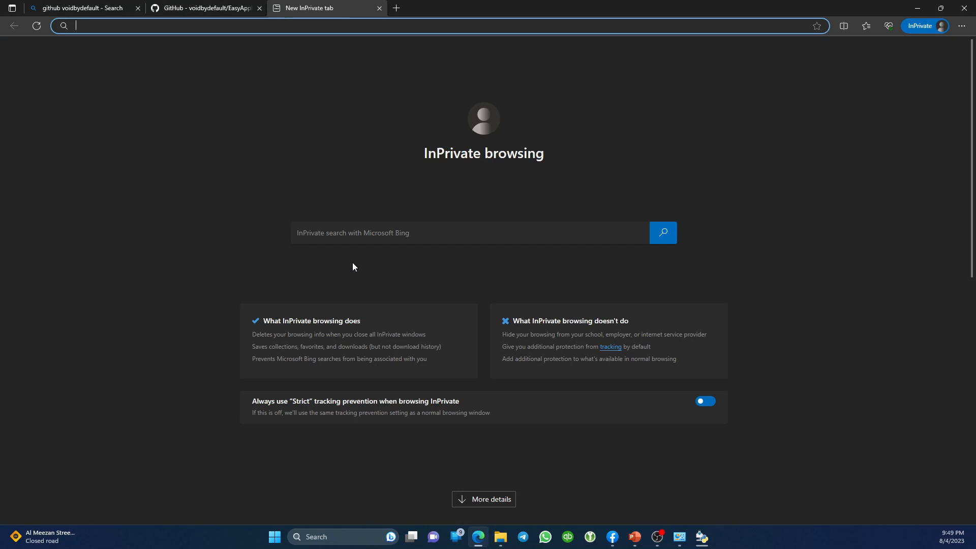
pyautogui.write('py')
pyautogui.press('BackSpace')
pyautogui.press('BackSpace')
pyautogui.press('BackSpace')
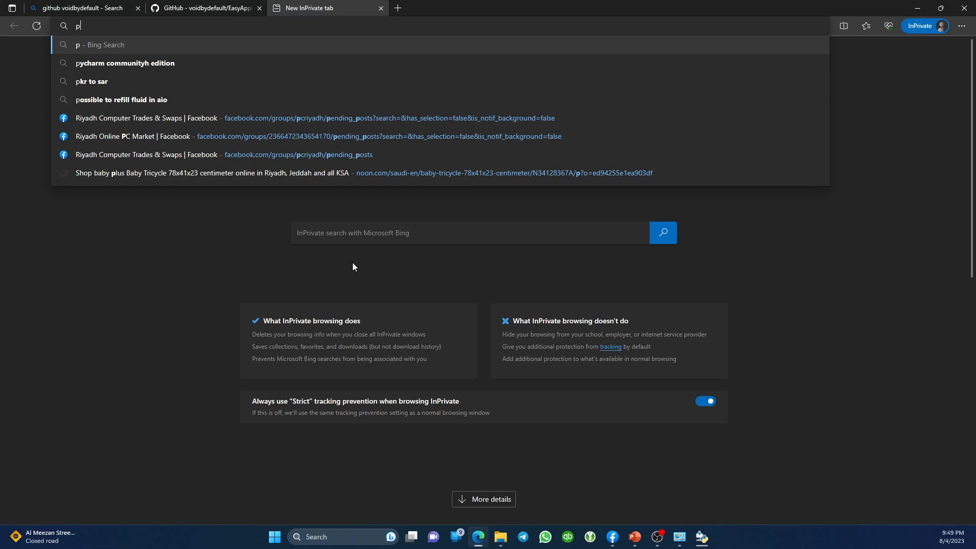
pyautogui.write('git to')
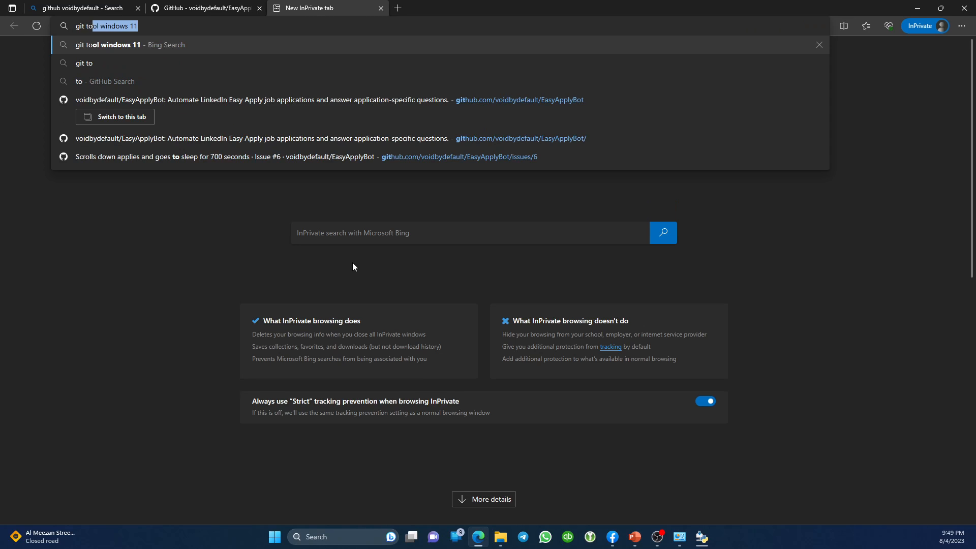
pyautogui.press('Return')
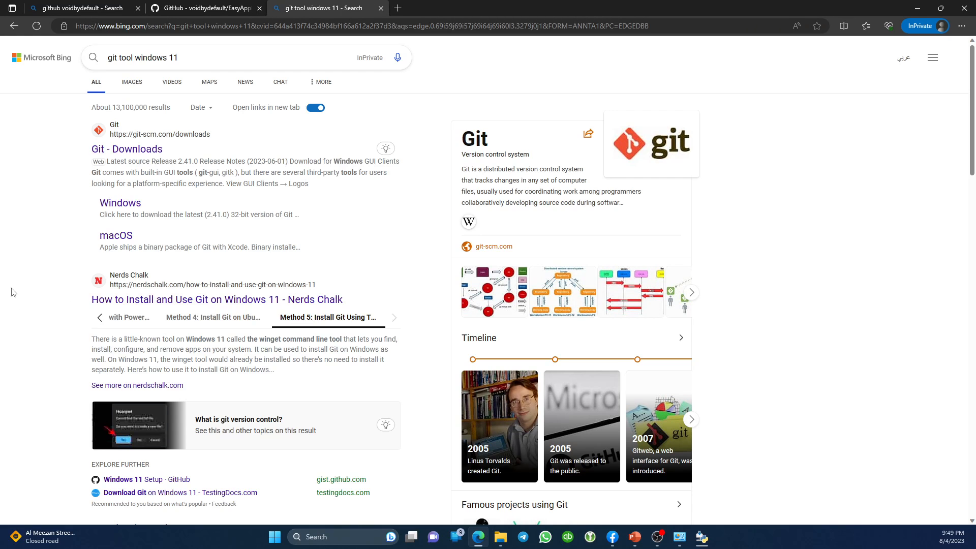
pyautogui.click(128, 150)
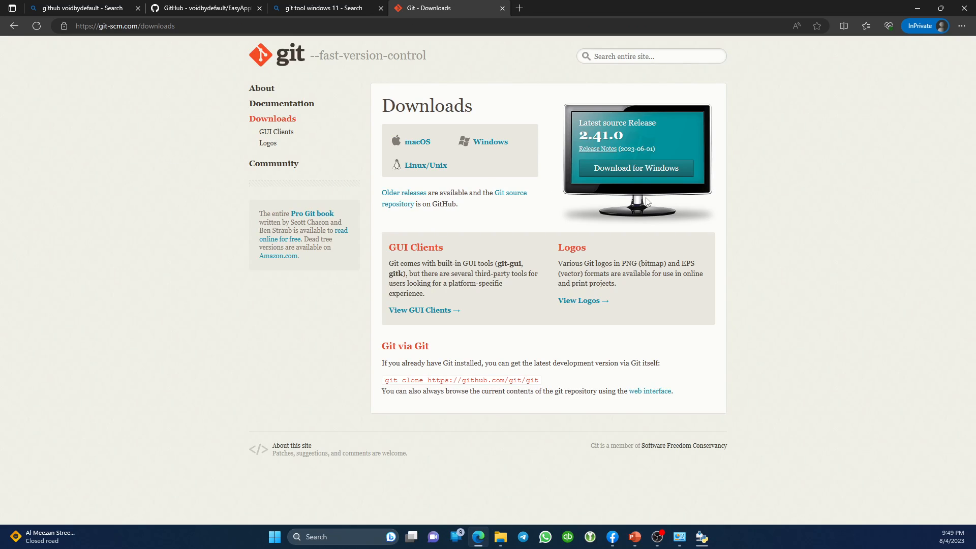
pyautogui.click(620, 169)
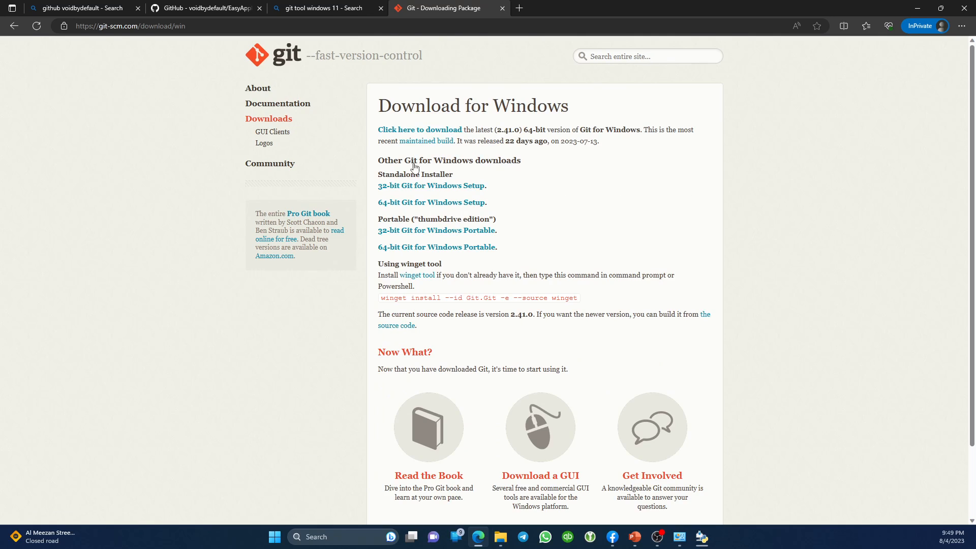
# Save the 64-bit Git for Windows Setup (Git-2.41.0.3-64-bit) into Downloads.
pyautogui.click(405, 203)
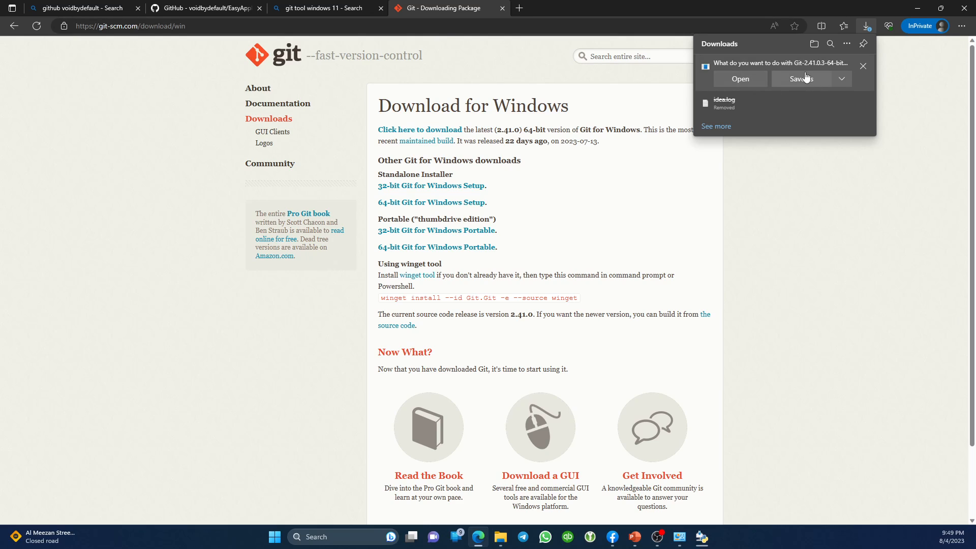
pyautogui.click(801, 80)
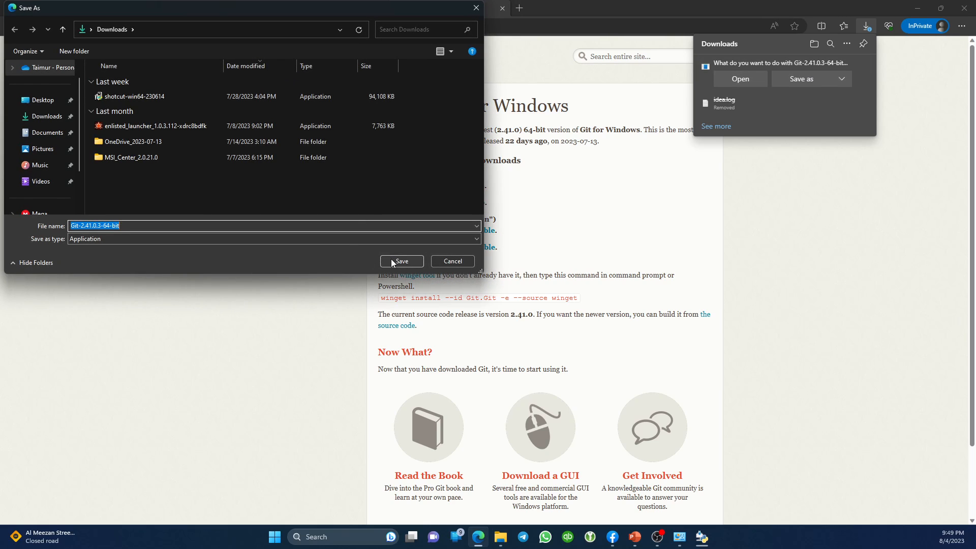
pyautogui.click(392, 262)
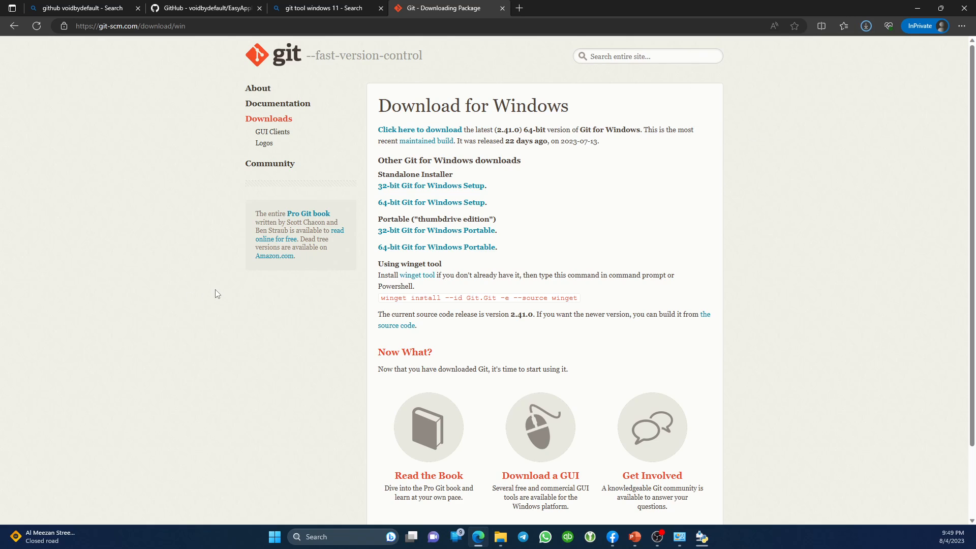
# Close the Git tab and search the web for 'pycharm community edition'.
pyautogui.hotkey('ctrl', 'w')
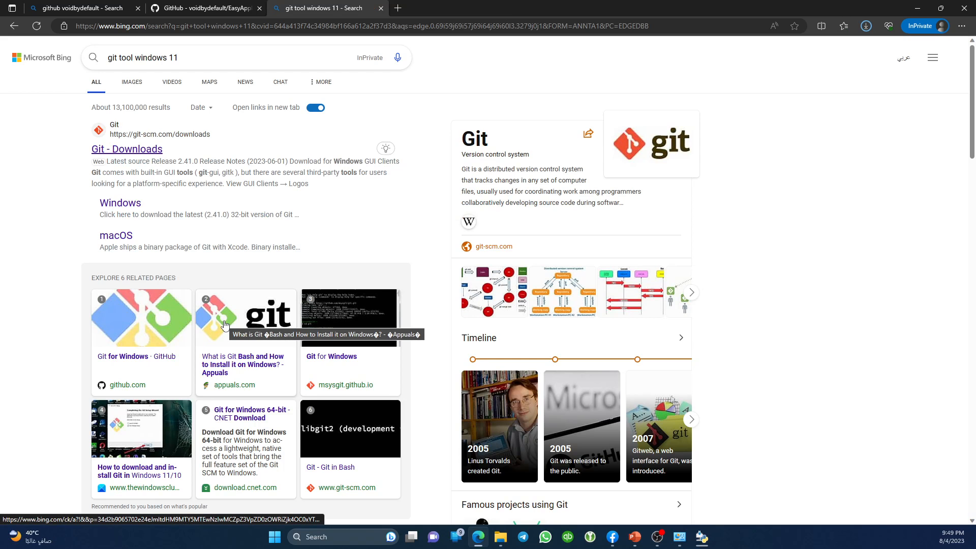
pyautogui.hotkey('ctrl', 'l')
pyautogui.write('pycharm communityh edition')
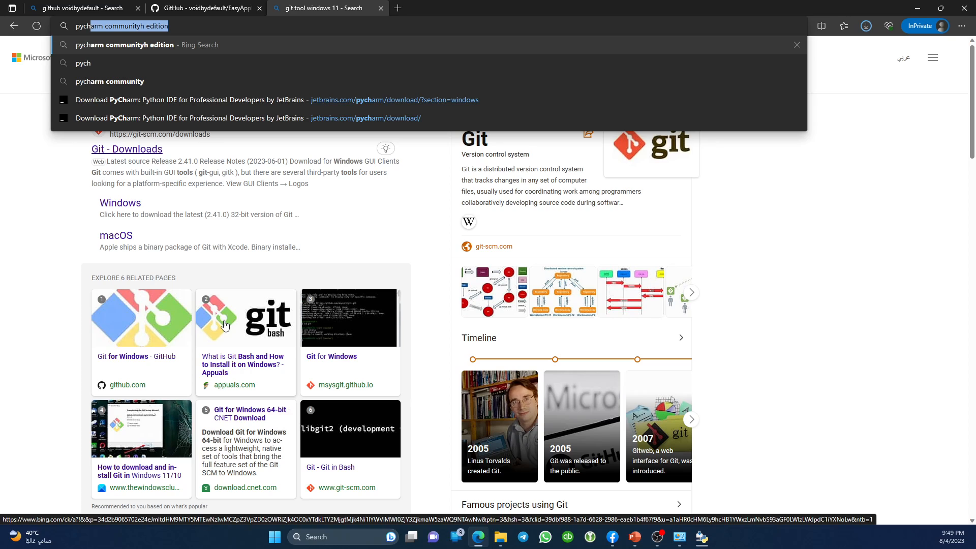
pyautogui.press('End')
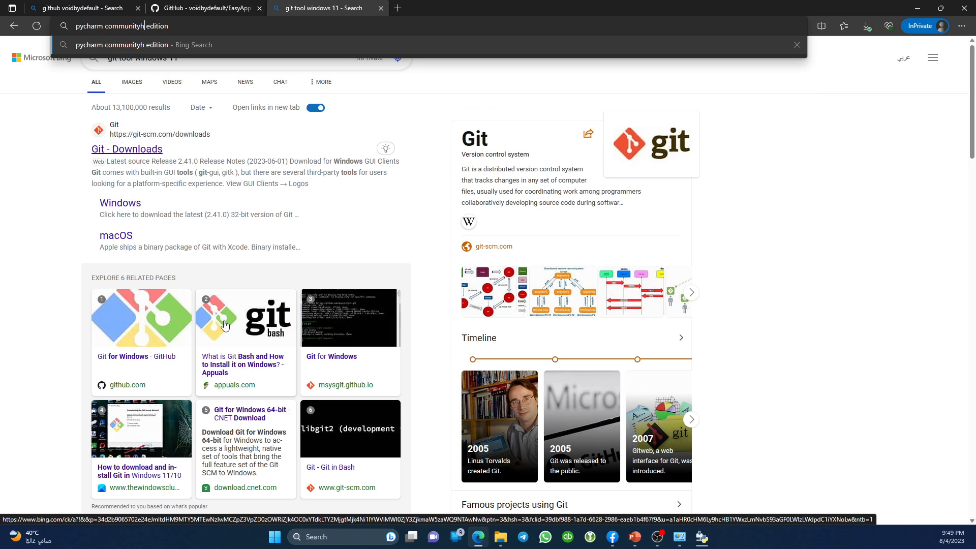
pyautogui.press('BackSpace')
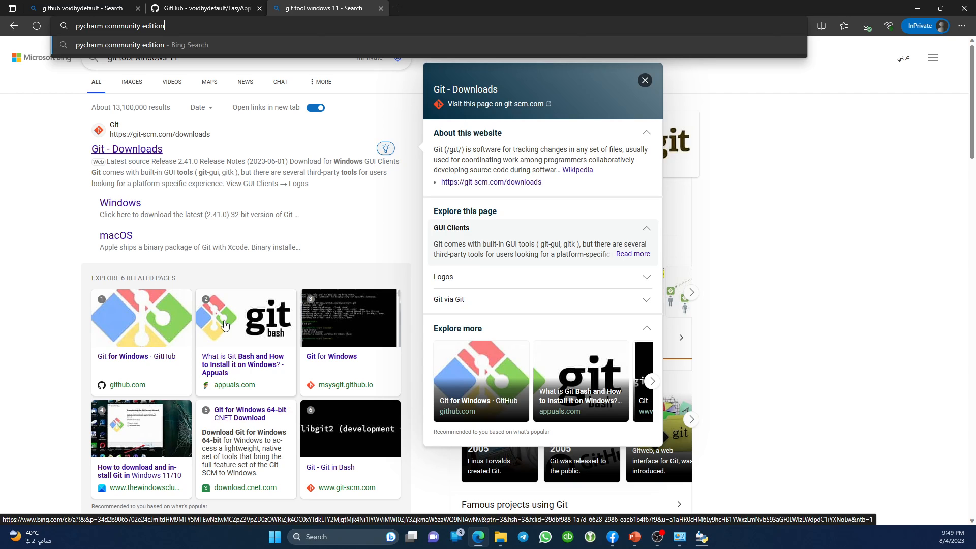
pyautogui.press('Return')
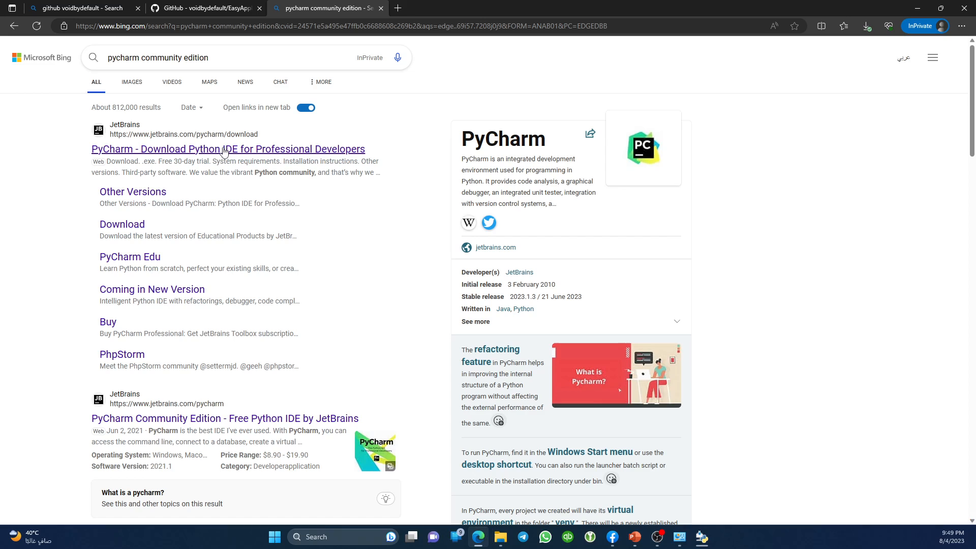
# Open the JetBrains PyCharm download page for Windows and locate the Community Edition section.
pyautogui.click(224, 149)
pyautogui.click(310, 8)
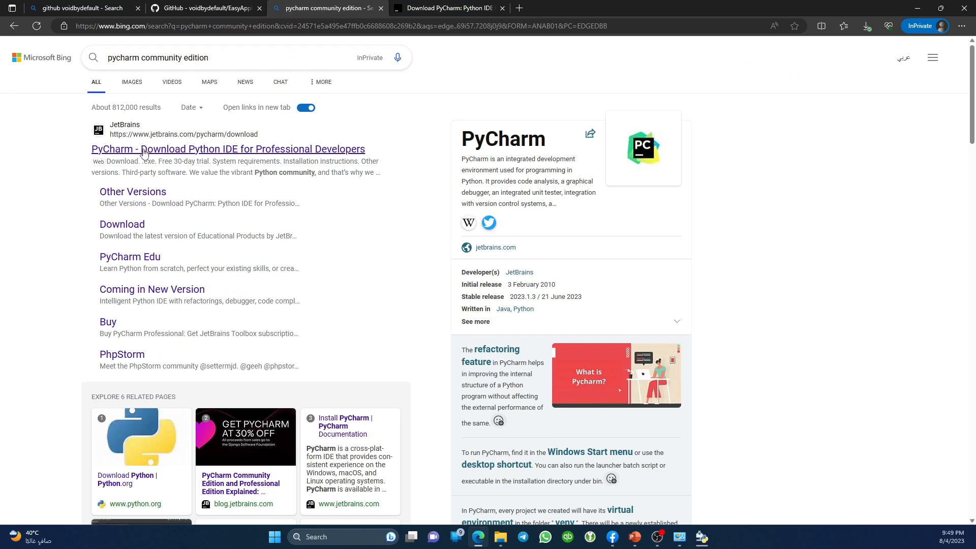
pyautogui.click(427, 5)
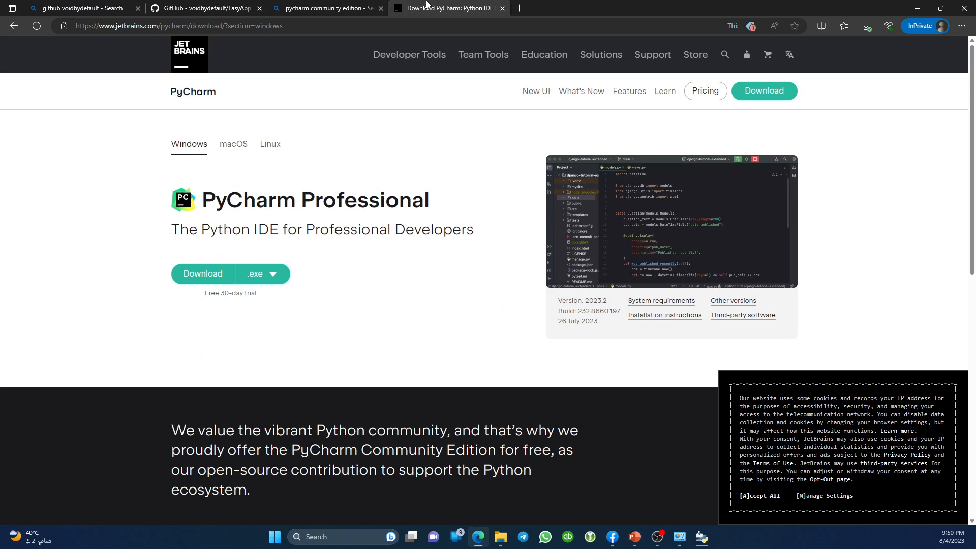
pyautogui.tripleClick(271, 196)
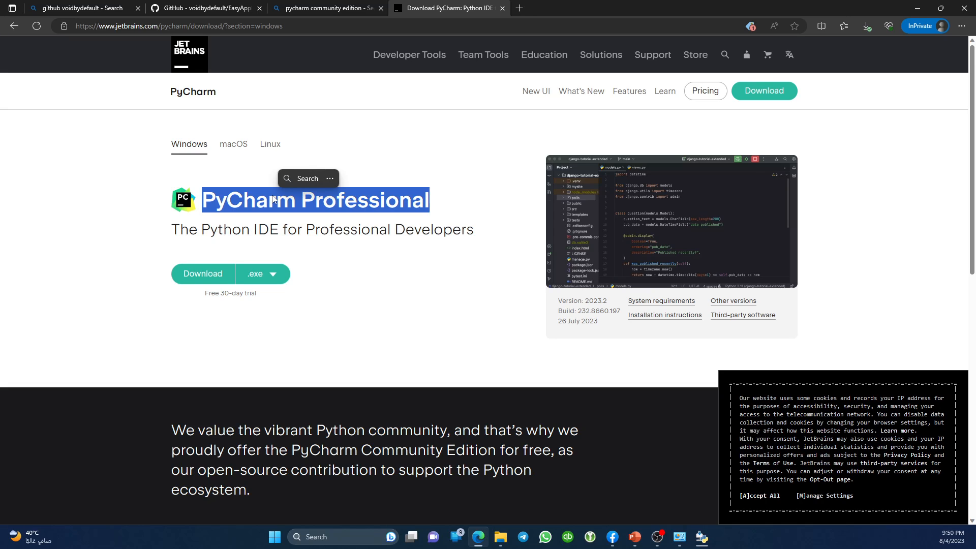
pyautogui.scroll(-8, 272, 200)
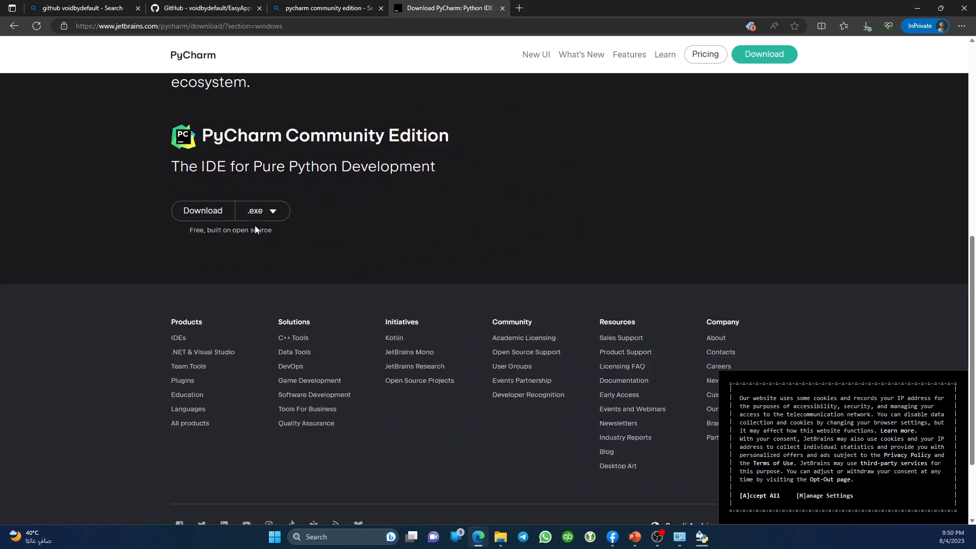
pyautogui.scroll(5, 258, 223)
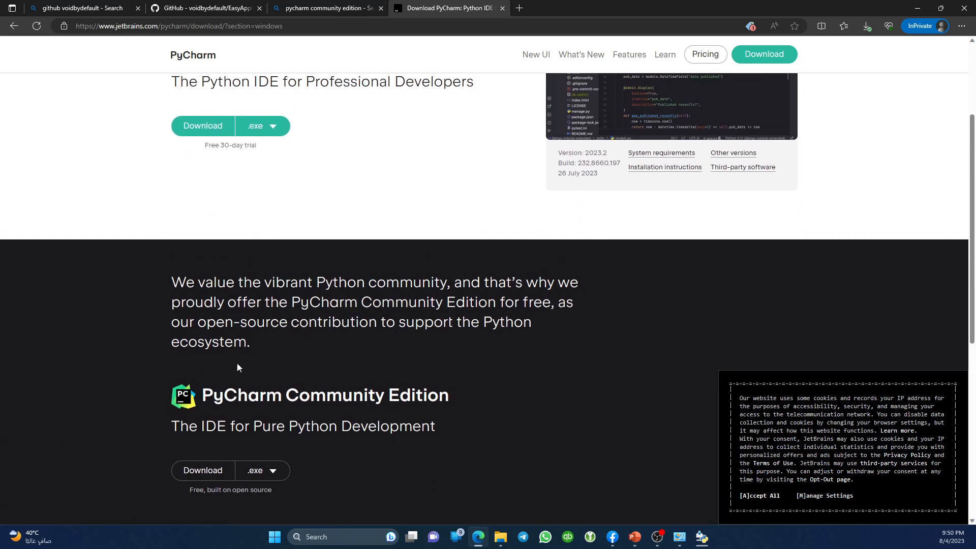
pyautogui.tripleClick(230, 395)
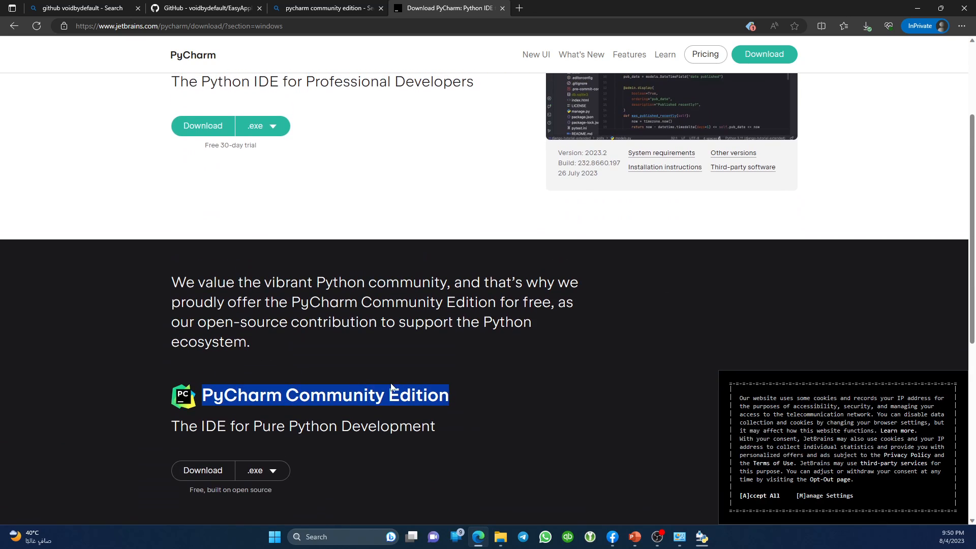
# Download pycharm-community-2023.2.exe, saving it to the Downloads folder.
pyautogui.click(194, 478)
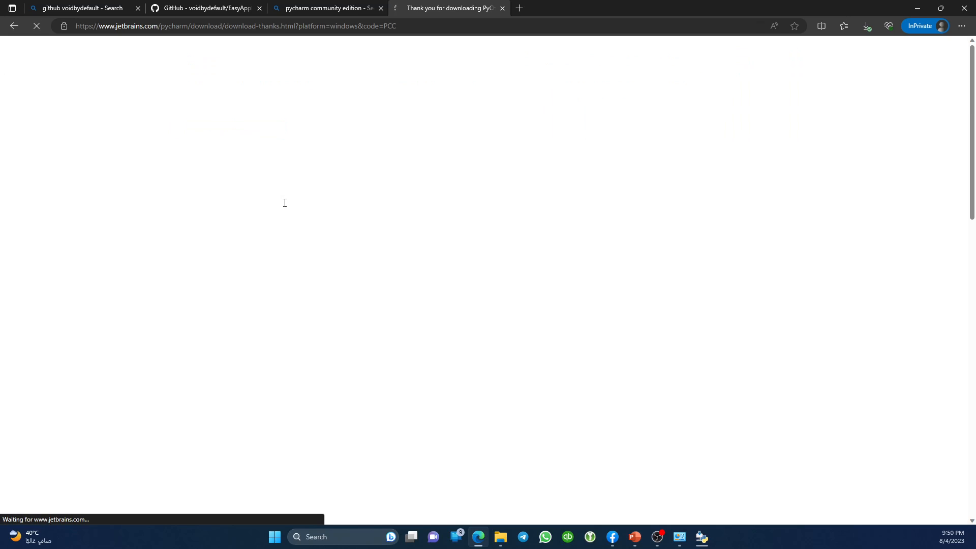
pyautogui.click(797, 80)
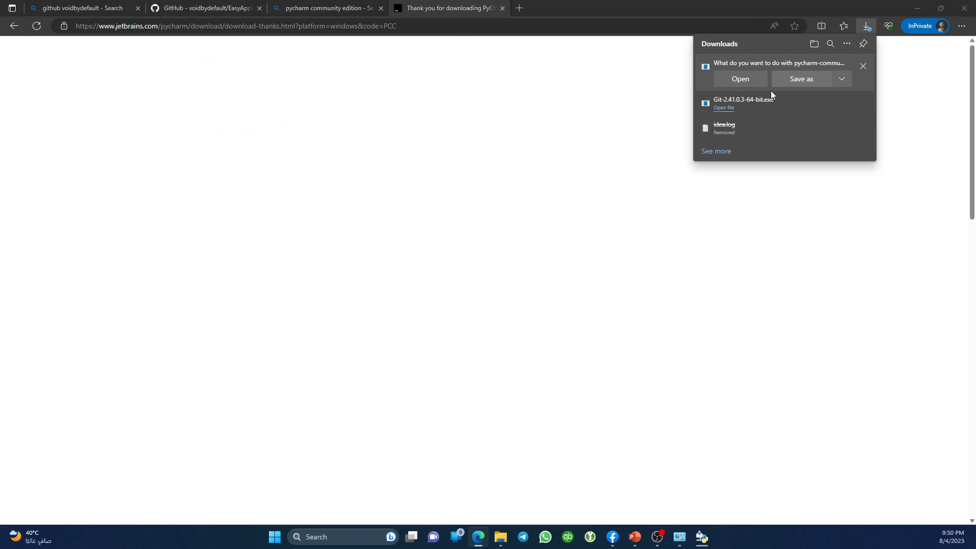
pyautogui.click(392, 262)
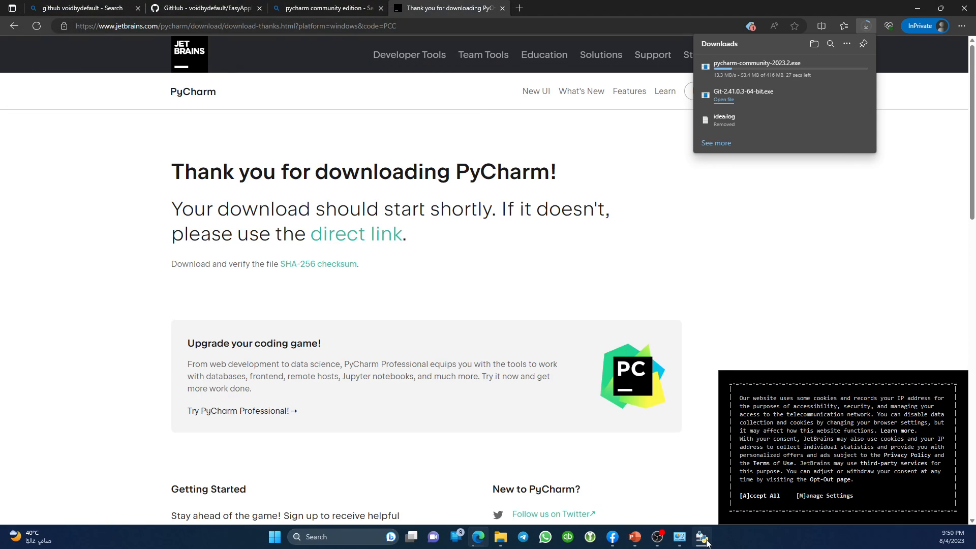
# Dismiss the Python uninstall success notice, close the PyCharm search tab, and check download progress.
pyautogui.moveTo(687, 75); pyautogui.dragTo(402, 139)
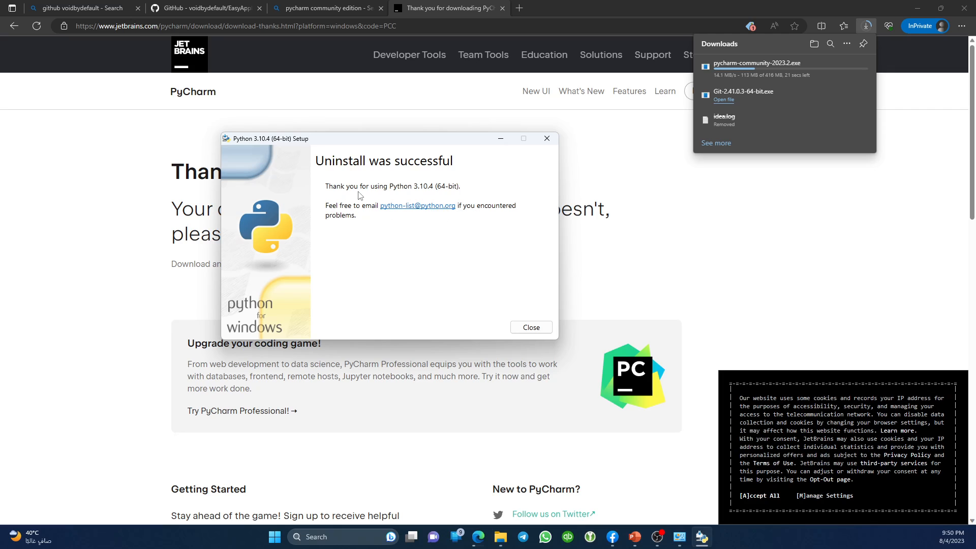
pyautogui.click(531, 327)
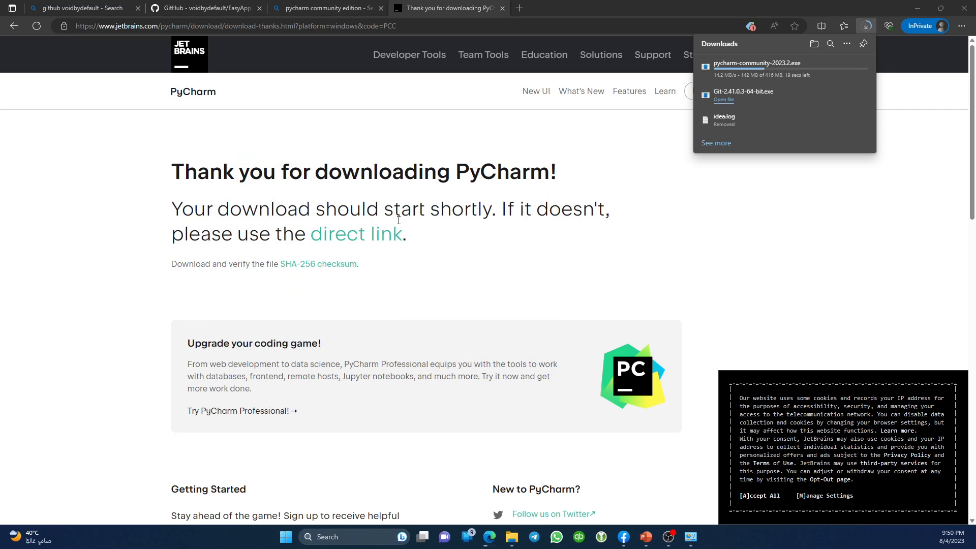
pyautogui.click(341, 6)
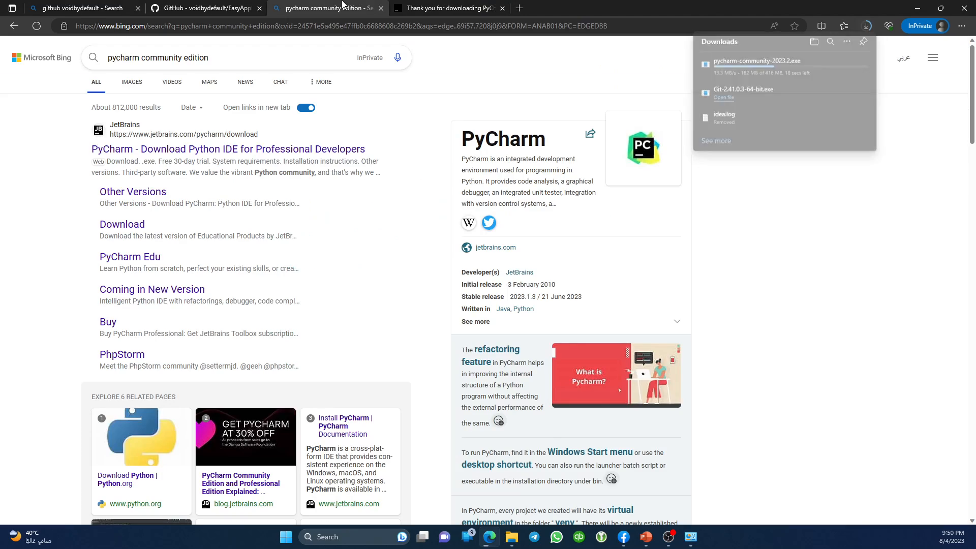
pyautogui.click(232, 6)
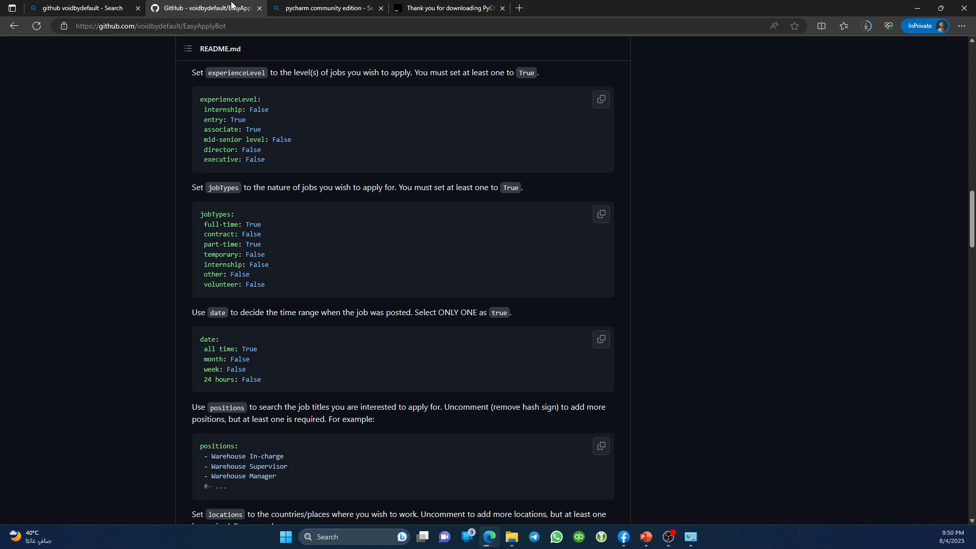
pyautogui.click(325, 4)
pyautogui.hotkey('ctrl', 'w')
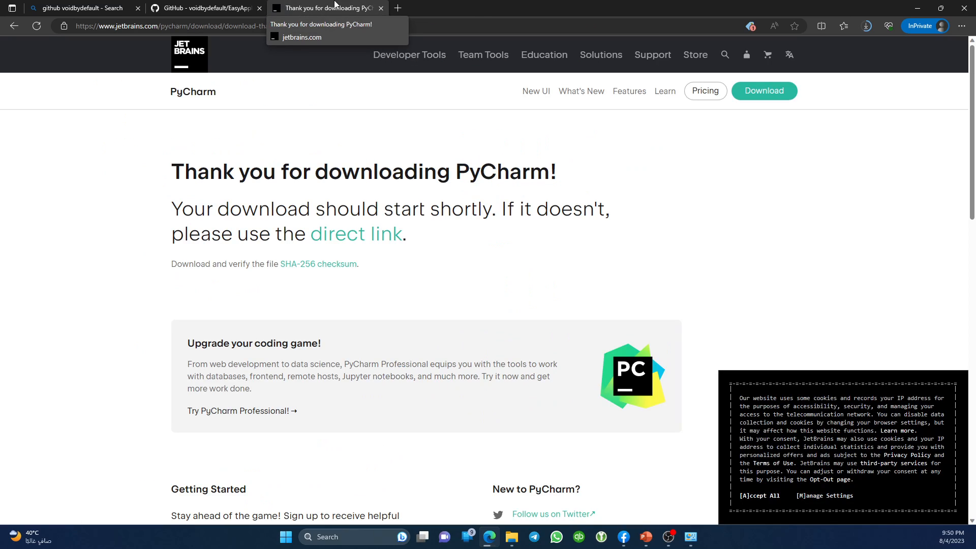
pyautogui.click(871, 26)
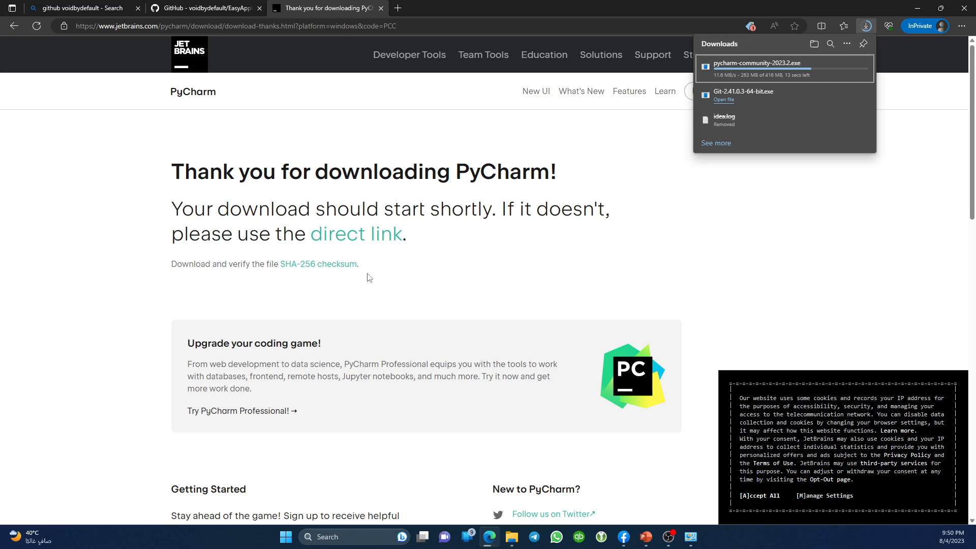
pyautogui.click(455, 318)
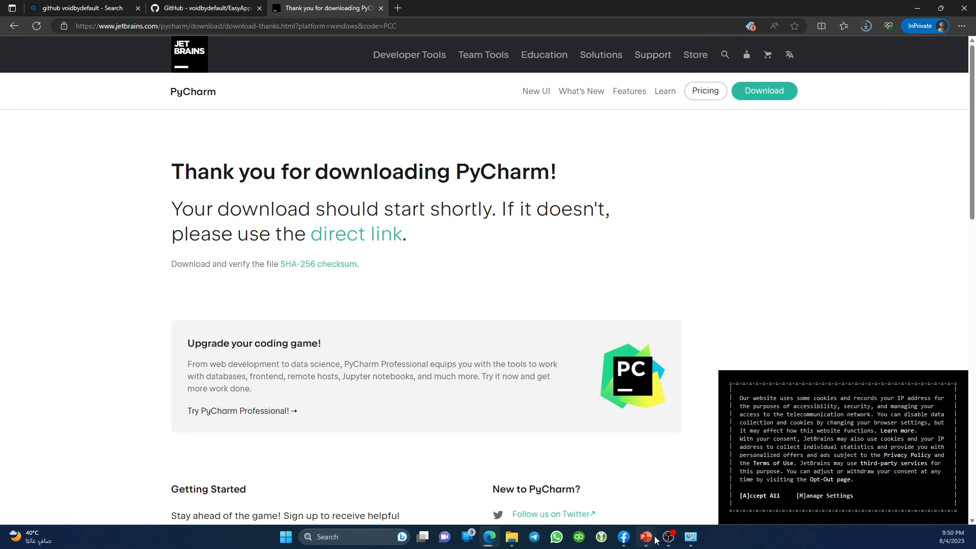
pyautogui.click(514, 538)
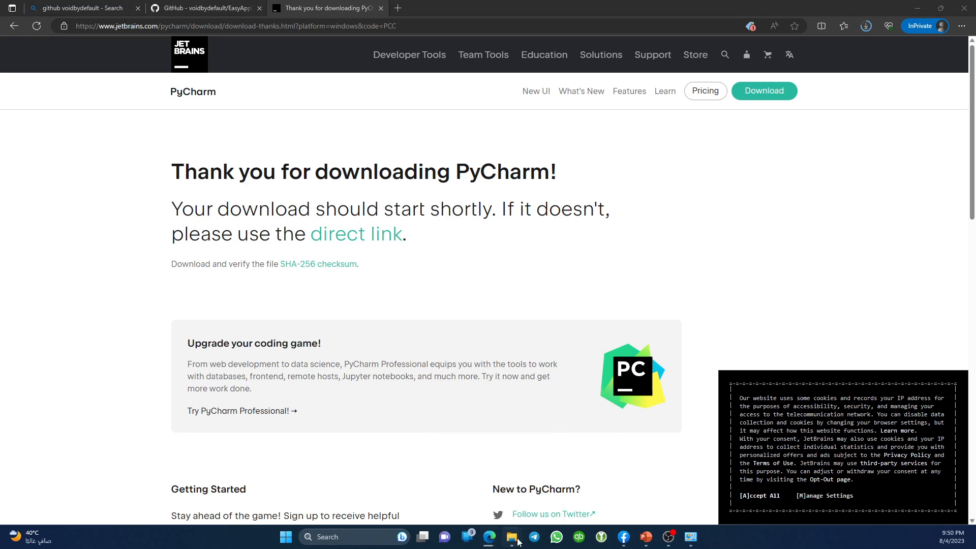
# Open the Downloads folder in File Explorer and select the Git-2.41.0.3-64-bit installer.
pyautogui.click(683, 542)
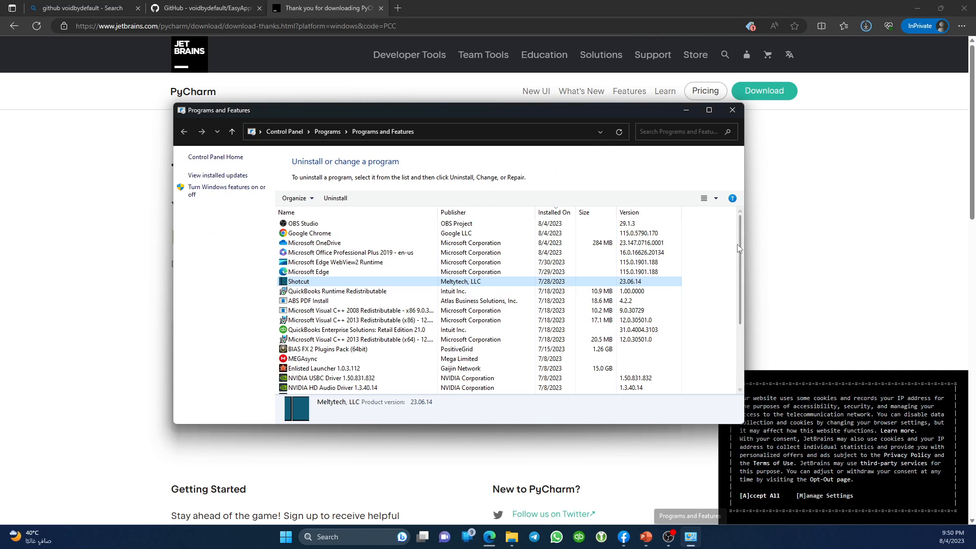
pyautogui.click(731, 112)
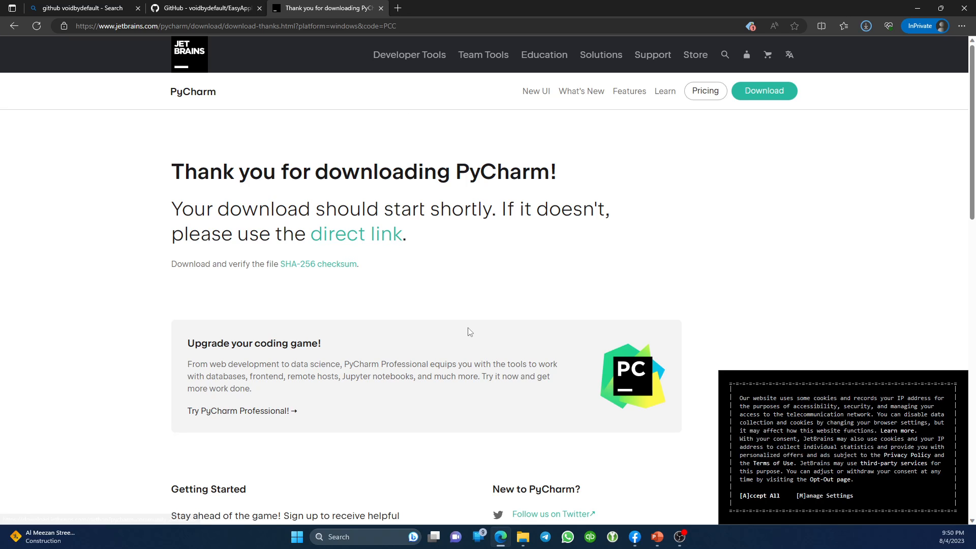
pyautogui.click(523, 547)
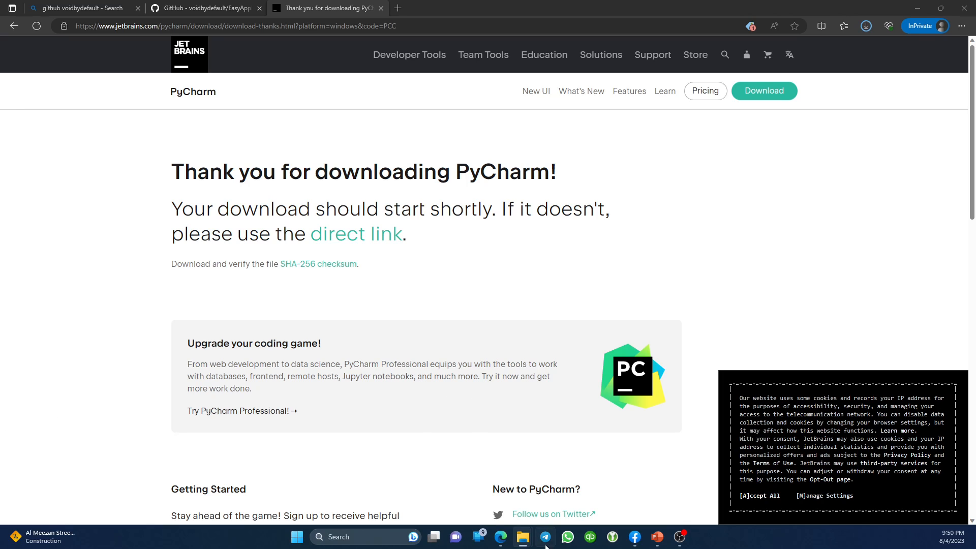
pyautogui.moveTo(523, 538)
pyautogui.click(462, 459)
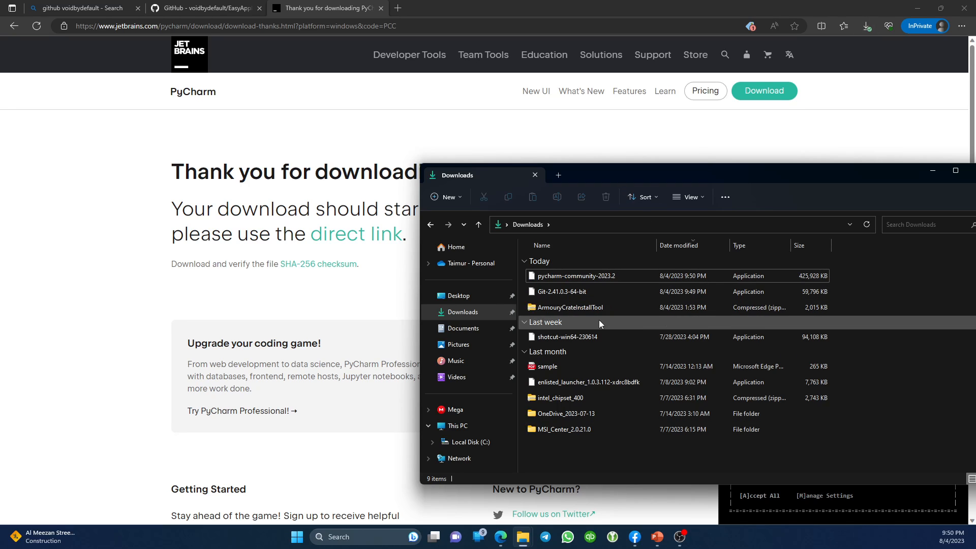
pyautogui.click(562, 295)
# Launch the Git 2.41.0.3 installer and accept the GNU General Public License.
pyautogui.doubleClick(564, 294)
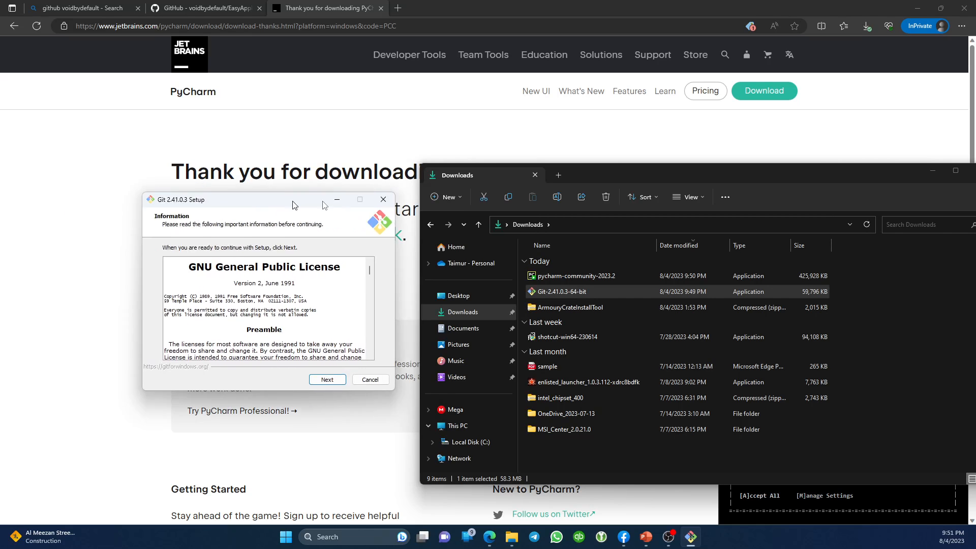
pyautogui.moveTo(290, 199); pyautogui.dragTo(478, 203)
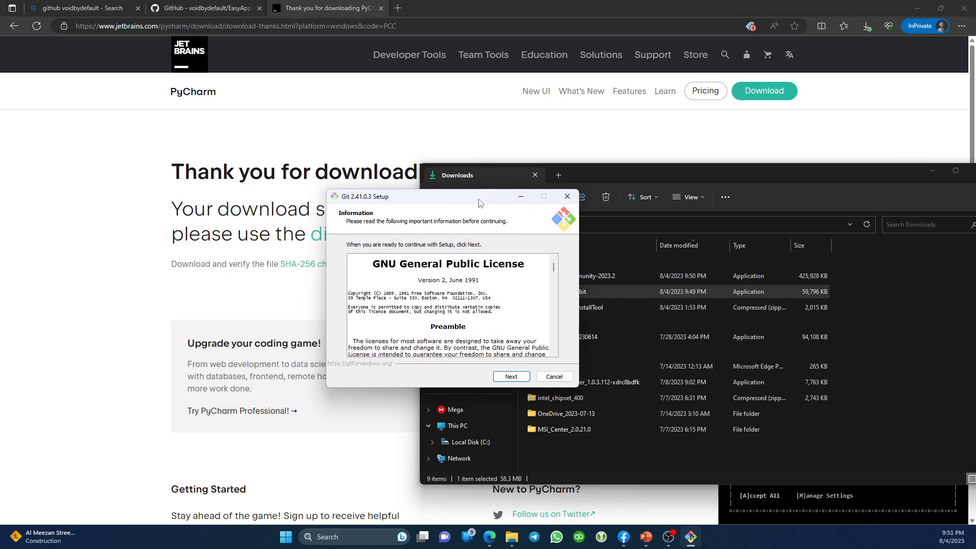
pyautogui.click(511, 379)
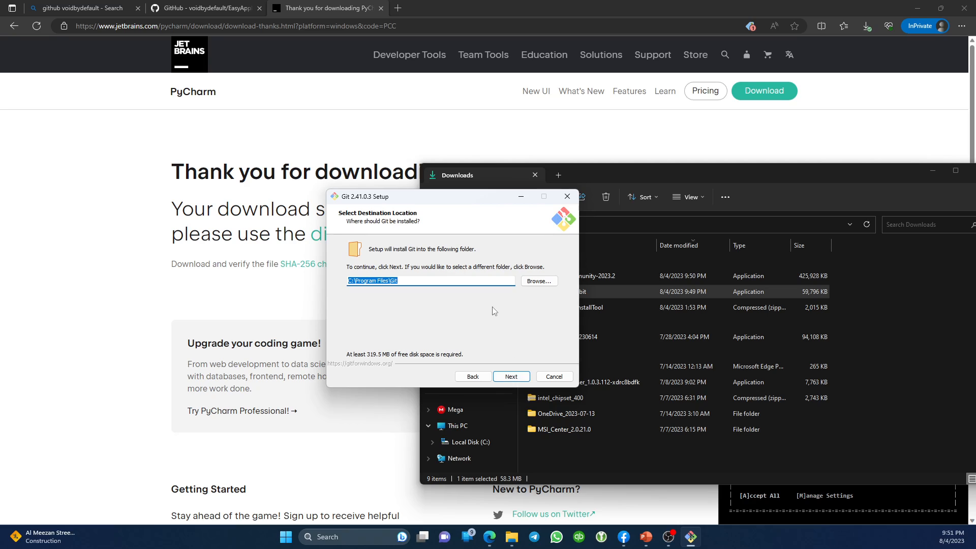
# Install into the existing C:\Program Files\Git with default components and Start Menu folder.
pyautogui.click(511, 379)
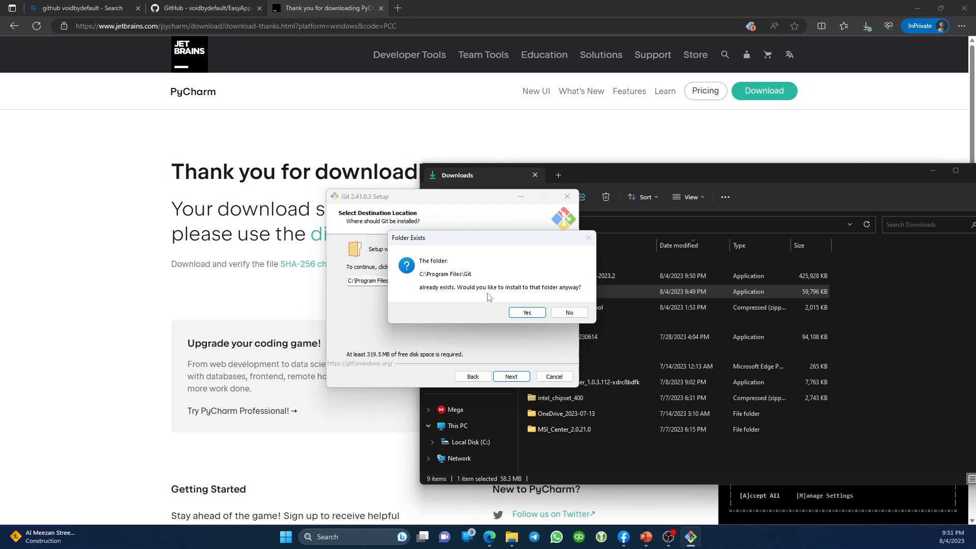
pyautogui.click(527, 312)
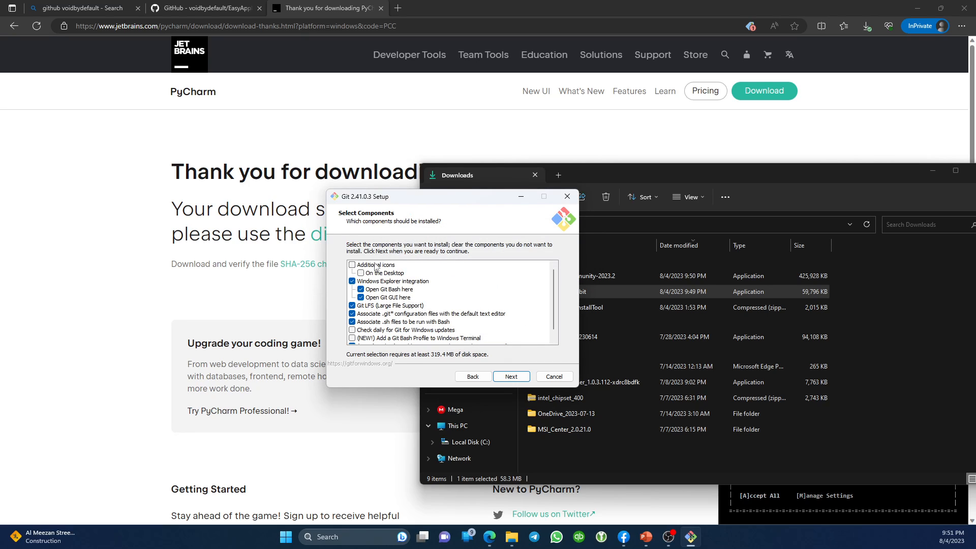
pyautogui.scroll(-2, 415, 317)
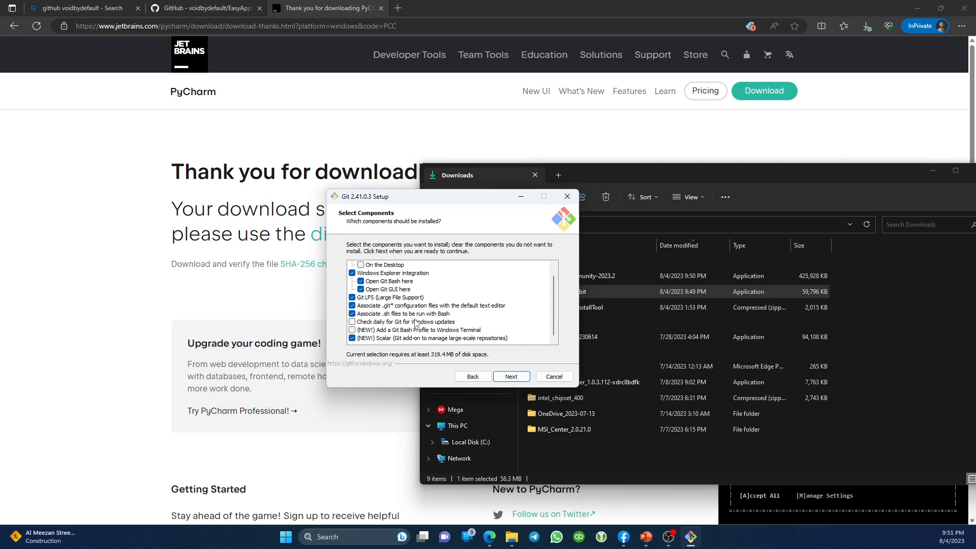
pyautogui.click(511, 377)
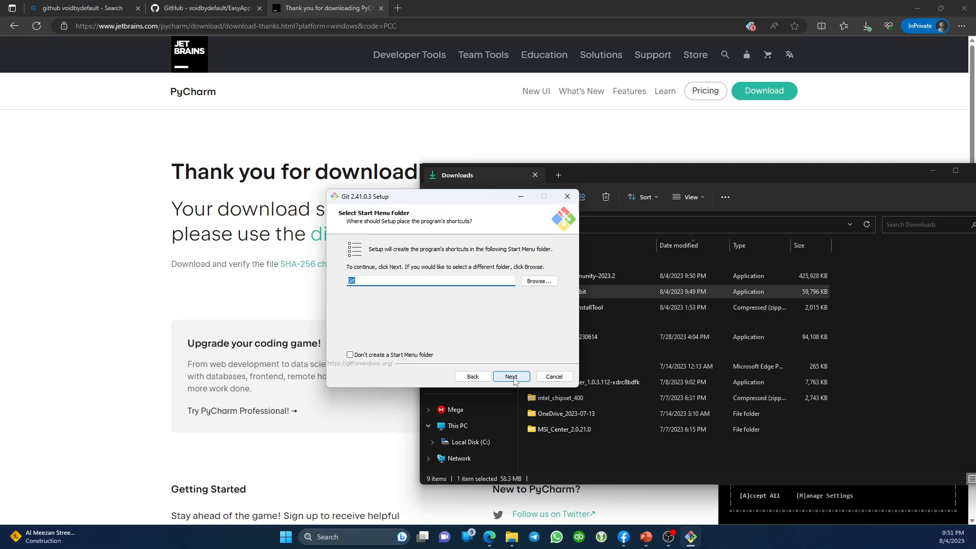
pyautogui.click(512, 378)
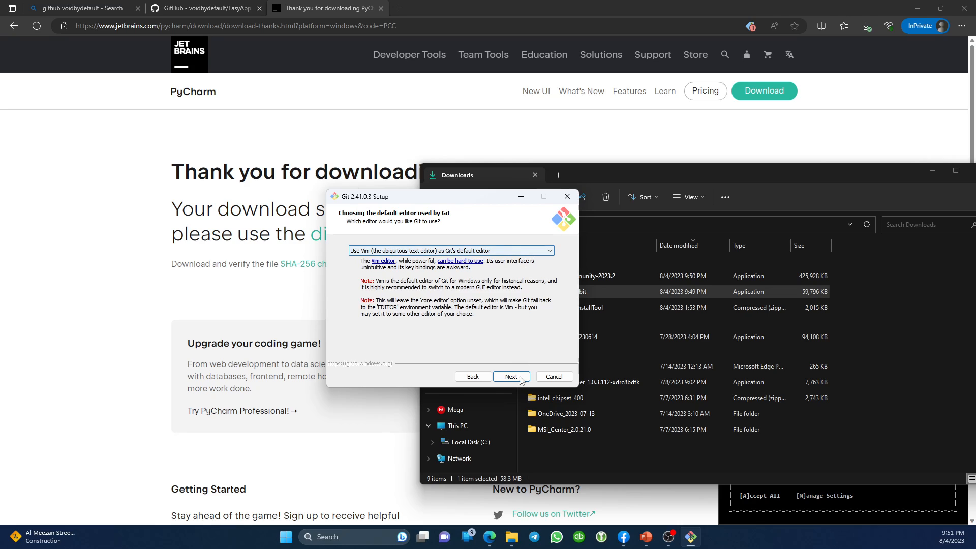
# Choose 'Use Notepad as Git's default editor' and move on to the initial-branch page.
pyautogui.click(510, 253)
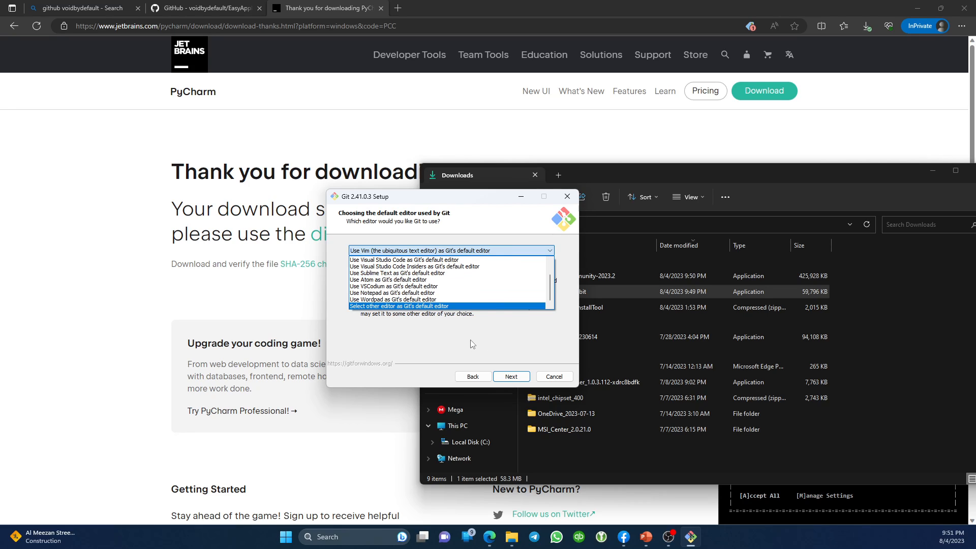
pyautogui.click(468, 295)
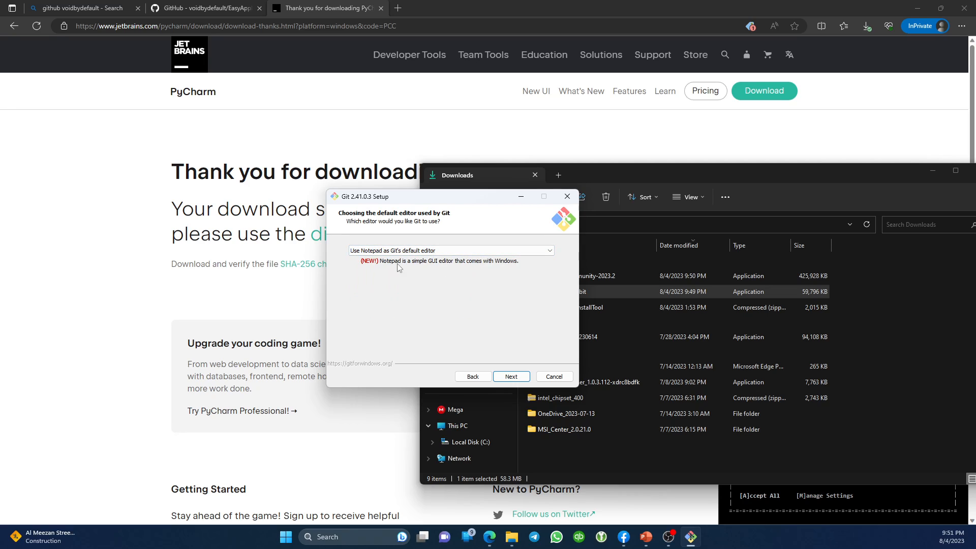
pyautogui.click(511, 377)
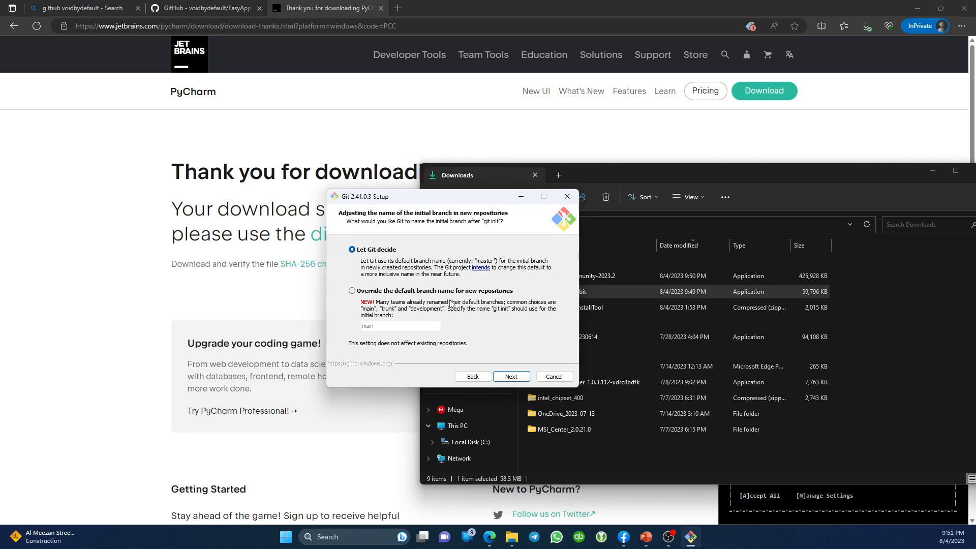
# Keep defaults for branch naming, PATH, OpenSSH, OpenSSL, line endings and MinTTY terminal.
pyautogui.click(510, 376)
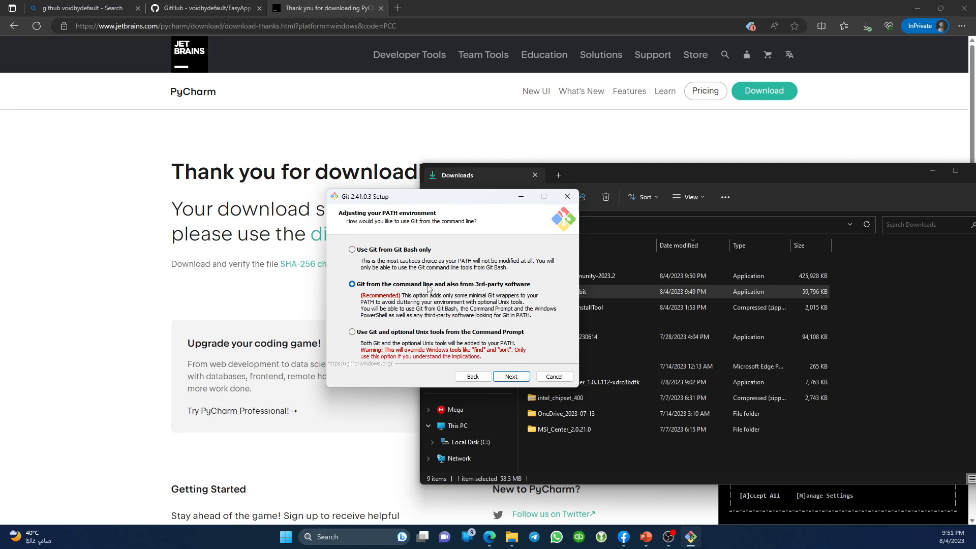
pyautogui.click(510, 376)
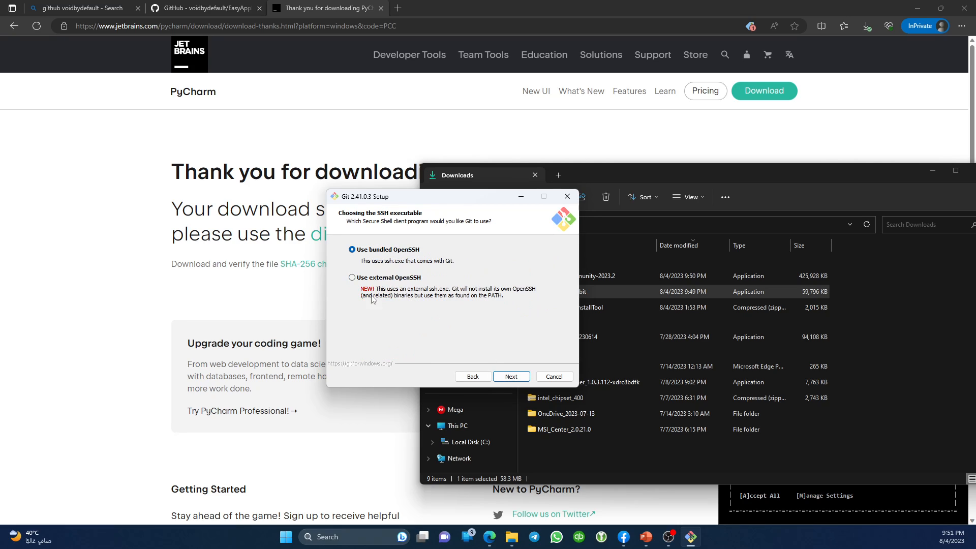
pyautogui.click(505, 375)
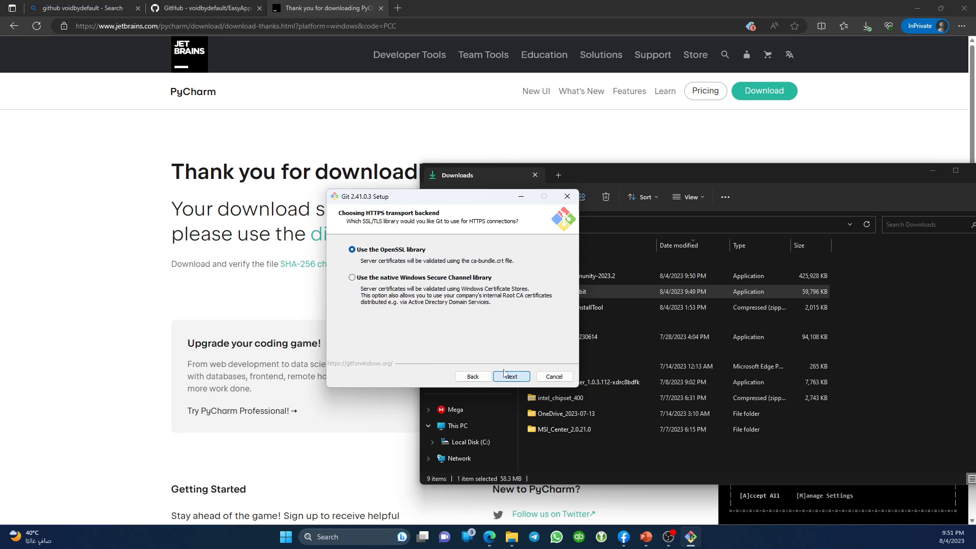
pyautogui.click(526, 378)
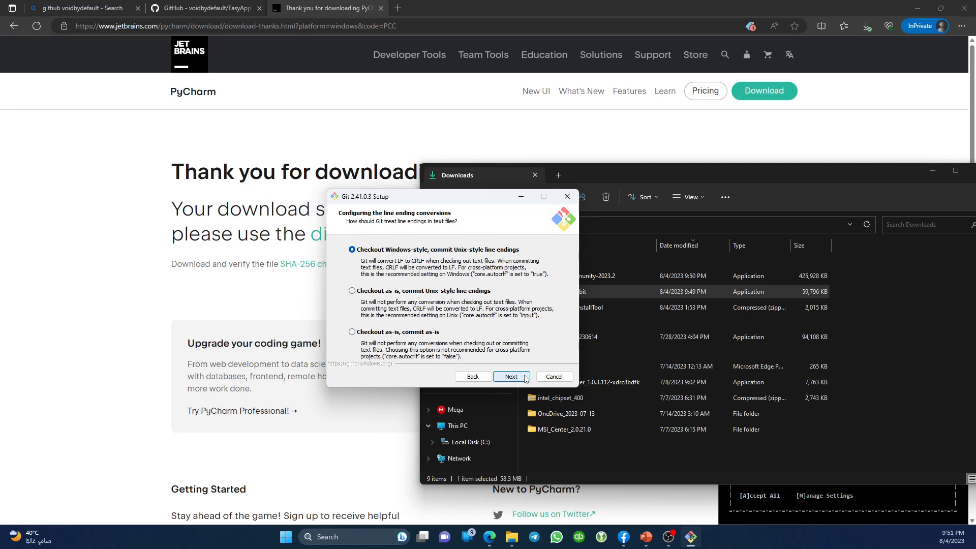
pyautogui.click(524, 380)
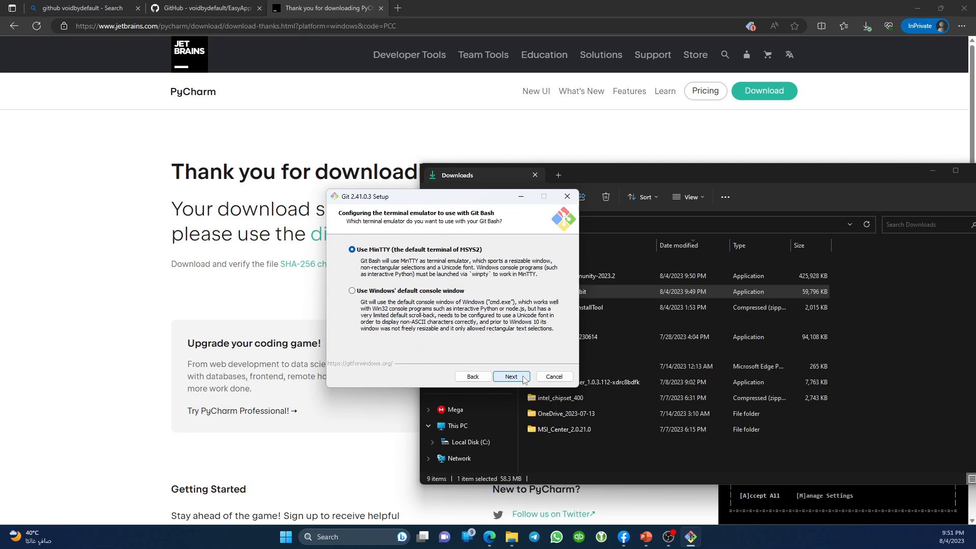
pyautogui.click(525, 380)
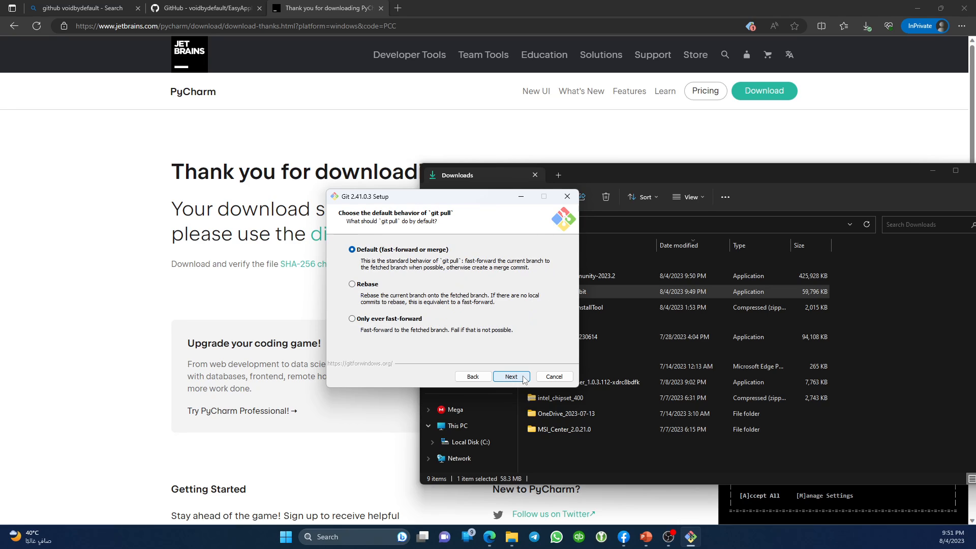
# Keep default pull, credential and extra options, install Git, and launch Git Bash without release notes.
pyautogui.click(525, 380)
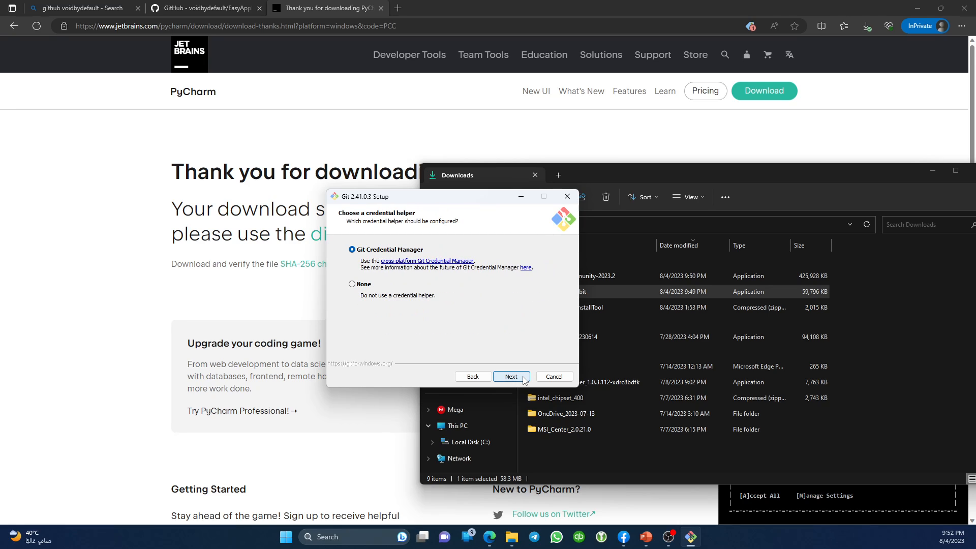
pyautogui.click(524, 380)
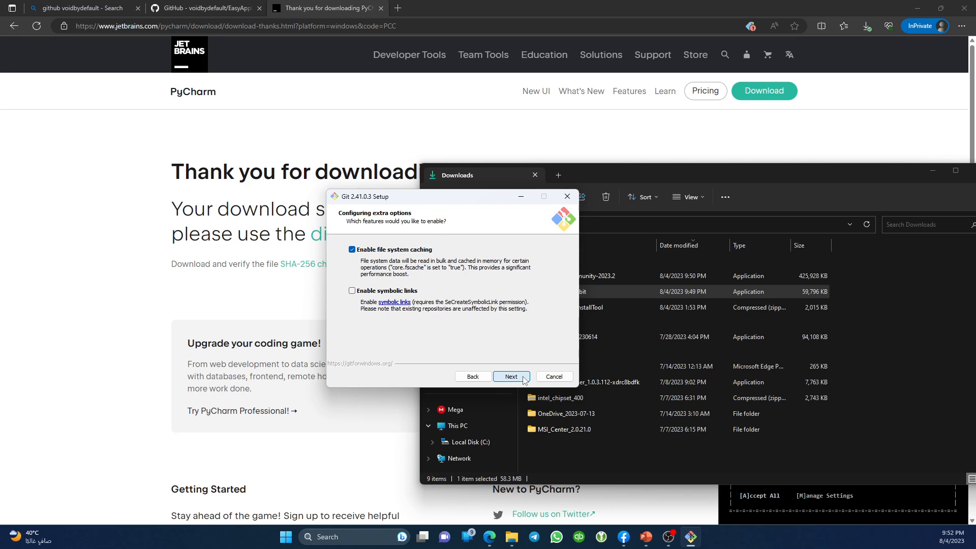
pyautogui.click(524, 380)
pyautogui.click(524, 380)
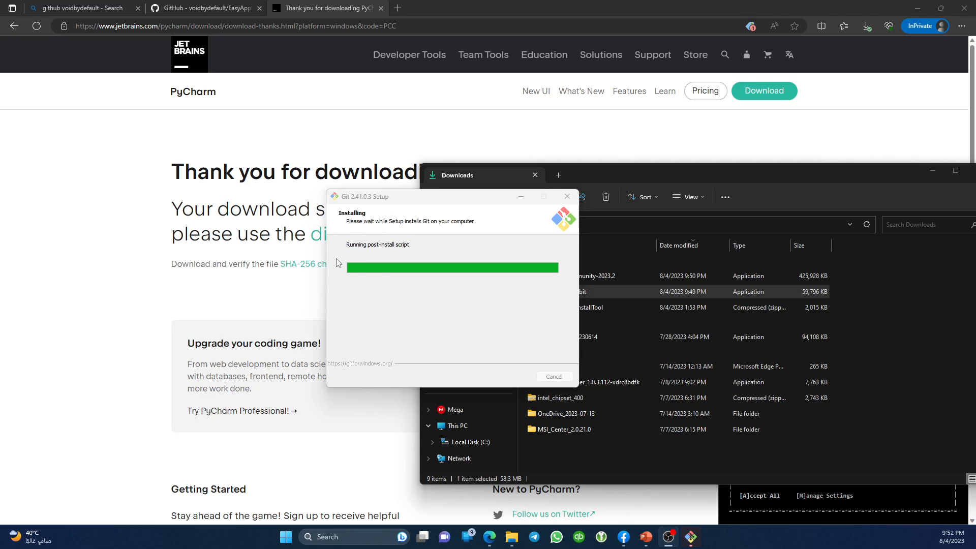
pyautogui.click(444, 288)
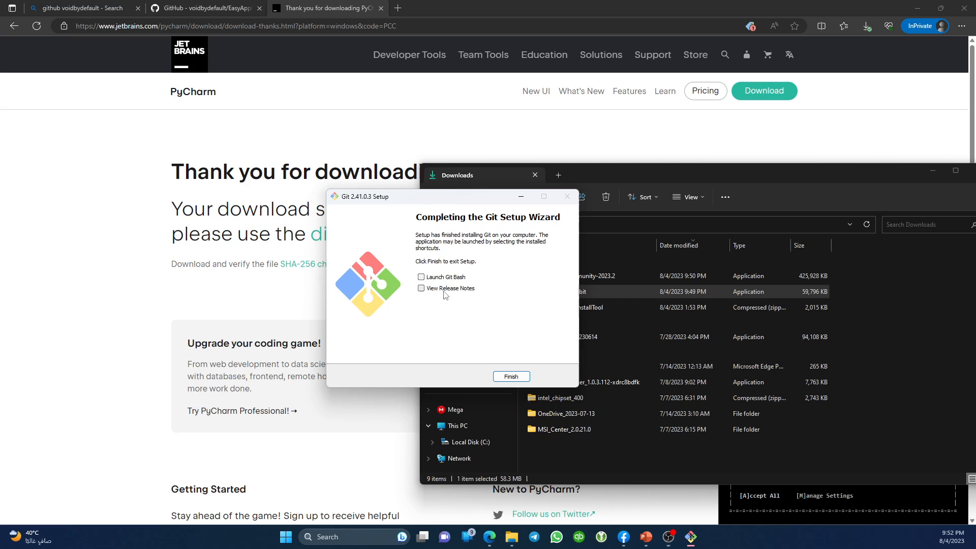
pyautogui.click(456, 277)
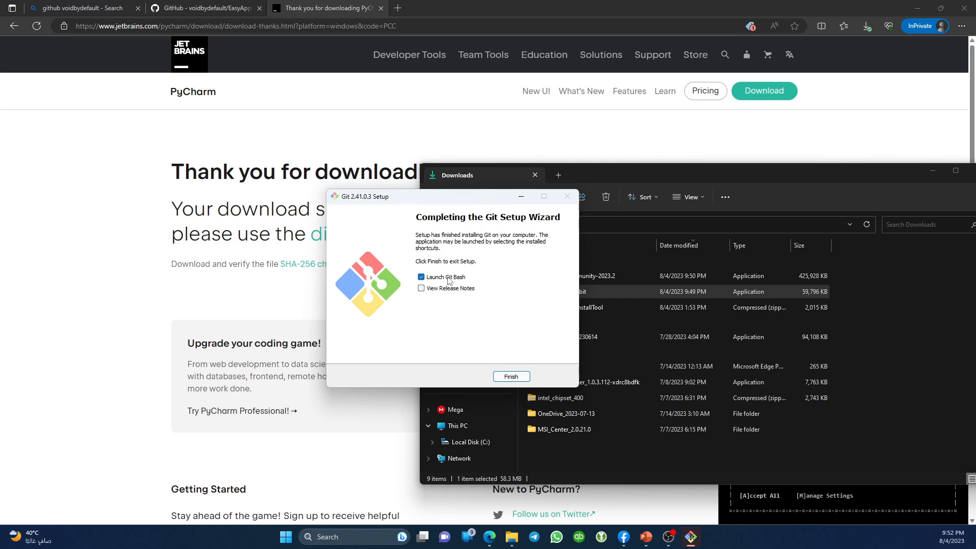
# Finish the Git setup, close the launched Git Bash window, and run pycharm-community-2023.2 from Downloads.
pyautogui.click(510, 376)
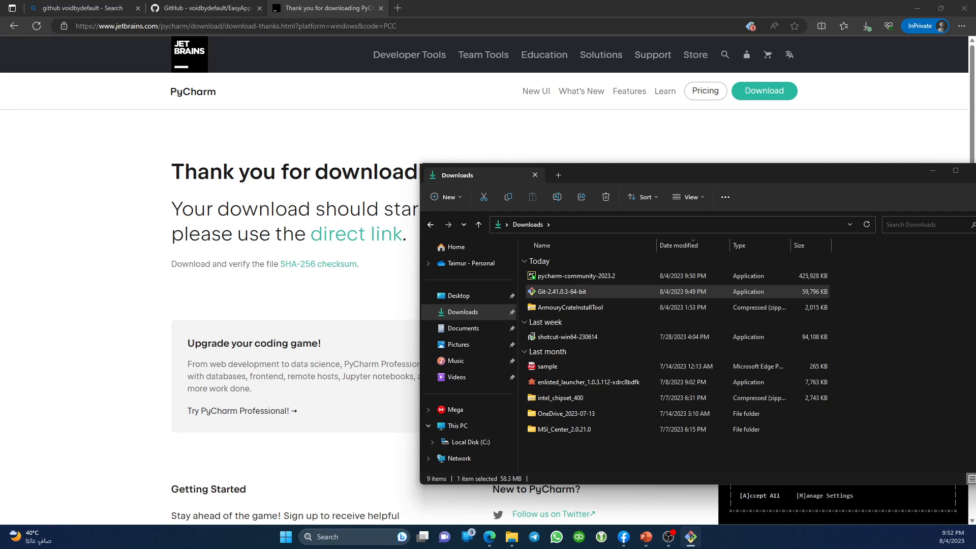
pyautogui.moveTo(75, 251); pyautogui.dragTo(392, 235)
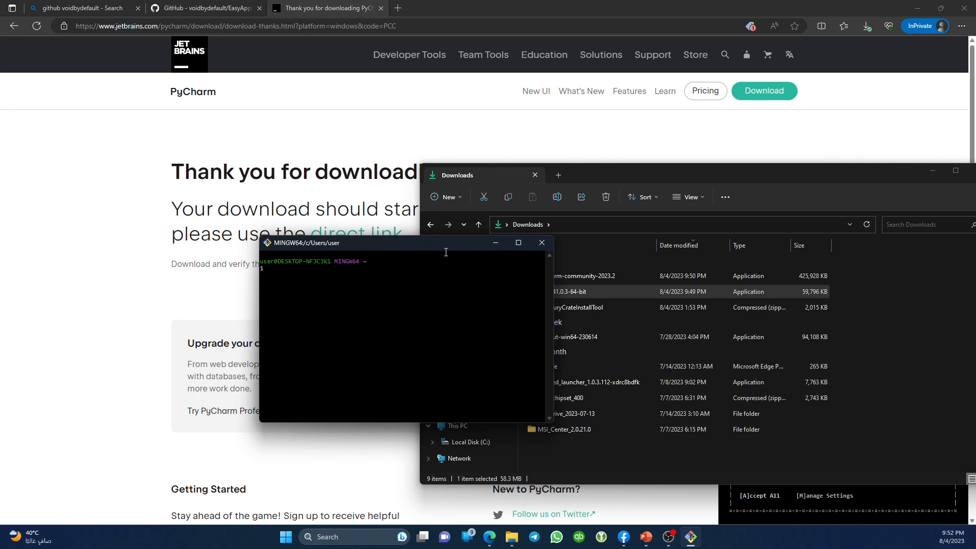
pyautogui.click(542, 243)
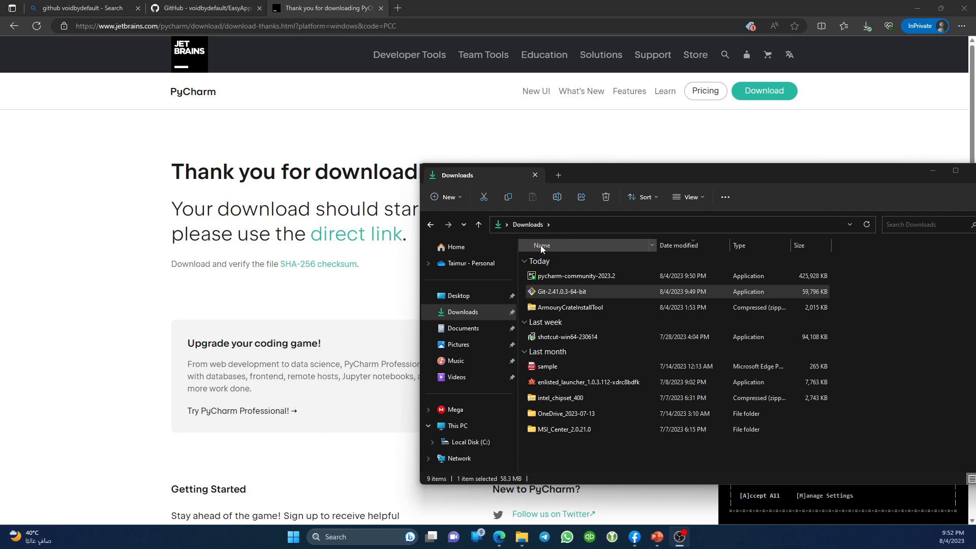
pyautogui.click(566, 277)
pyautogui.doubleClick(566, 276)
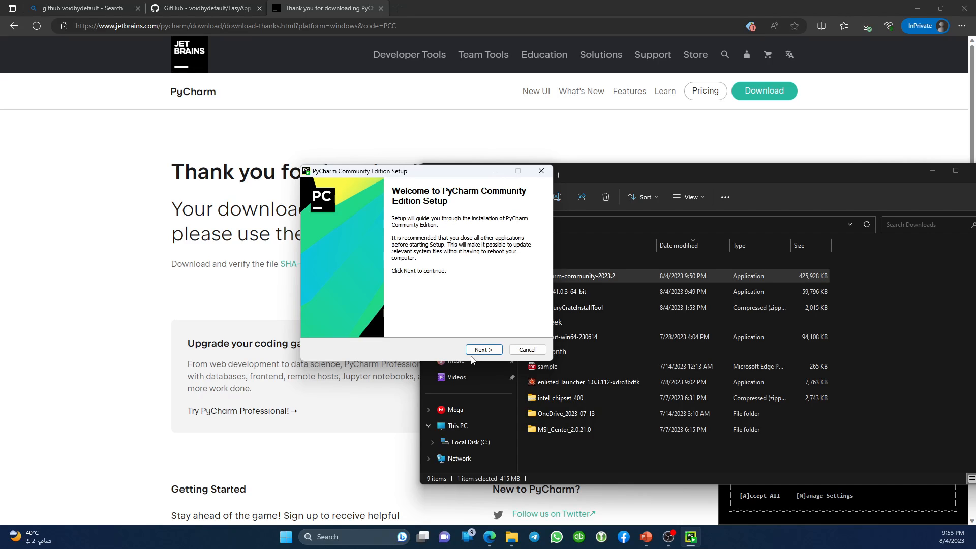
# Install PyCharm to the default location with bin on PATH, Open Folder as Project and .py association.
pyautogui.click(483, 350)
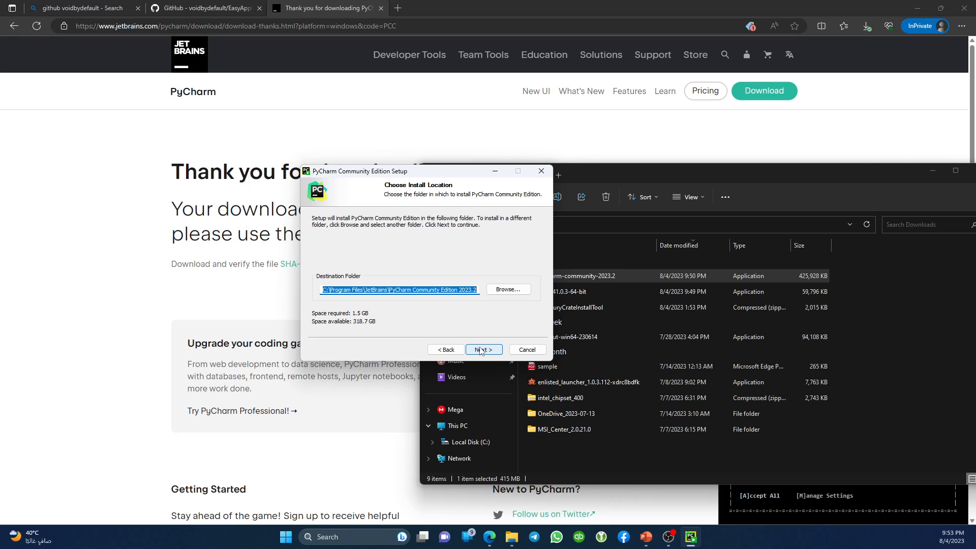
pyautogui.click(481, 350)
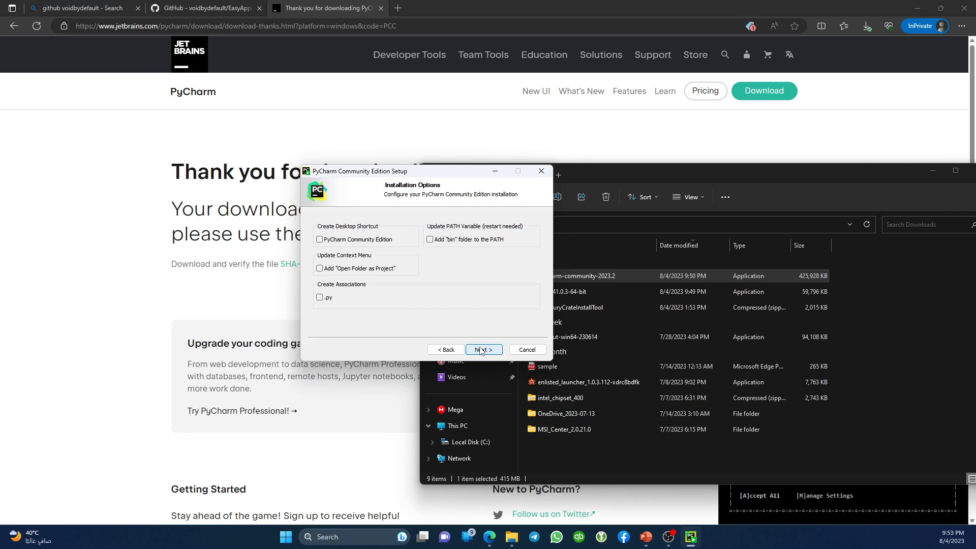
pyautogui.click(440, 244)
pyautogui.click(358, 269)
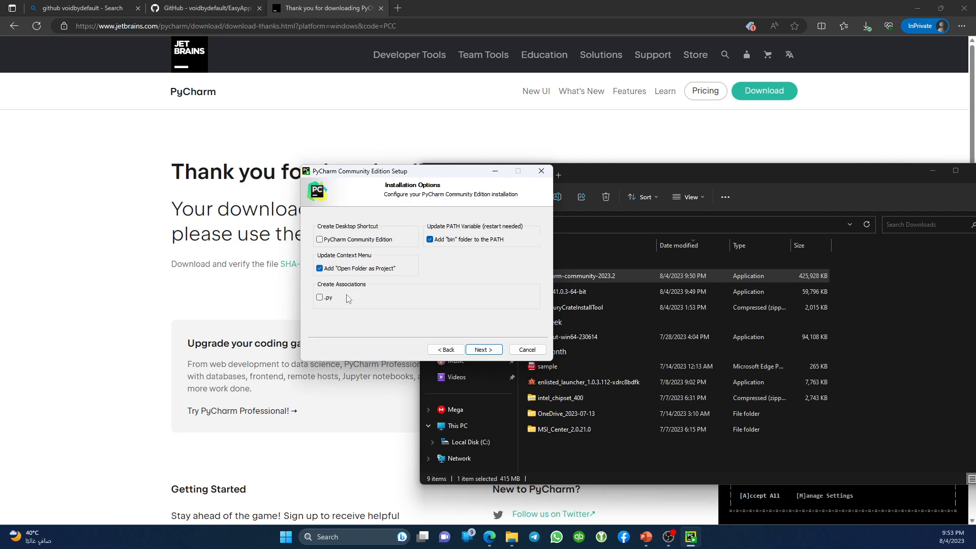
pyautogui.click(320, 297)
pyautogui.click(483, 349)
pyautogui.click(483, 350)
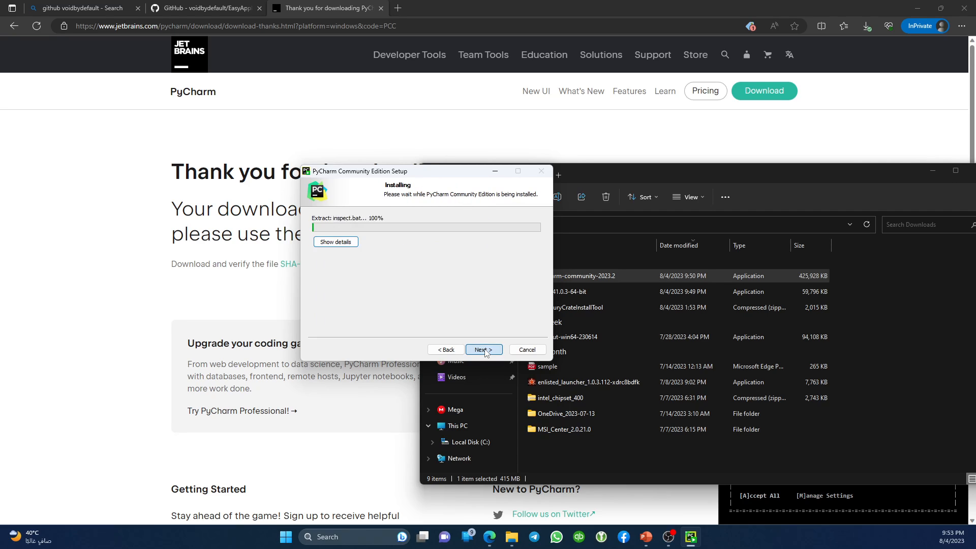
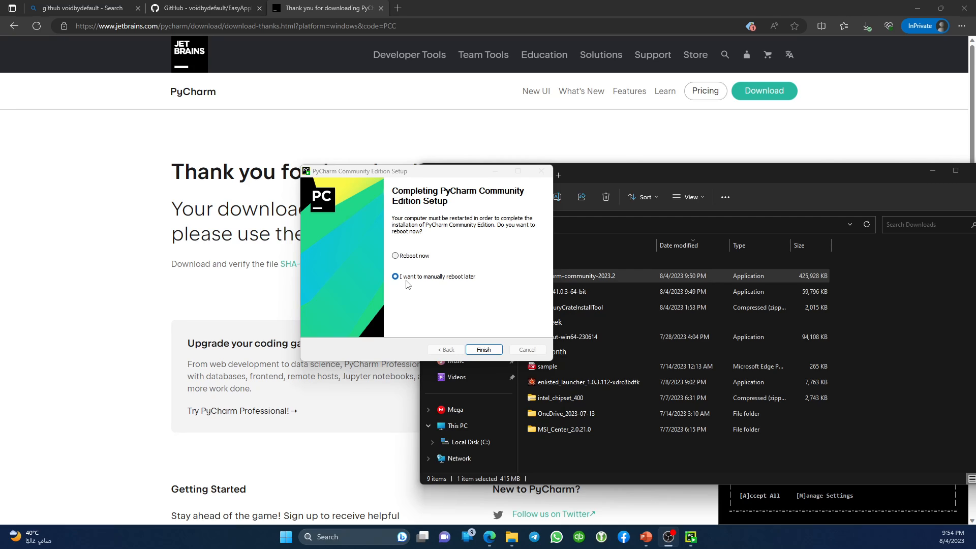
# Finish the PyCharm install with manual reboot later, skip importing settings, and return to Edge.
pyautogui.click(408, 257)
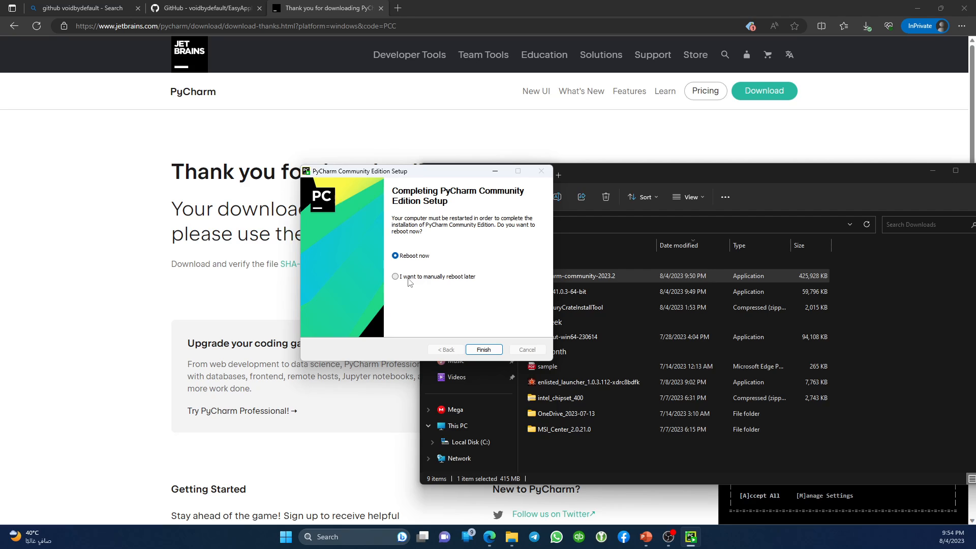
pyautogui.click(409, 279)
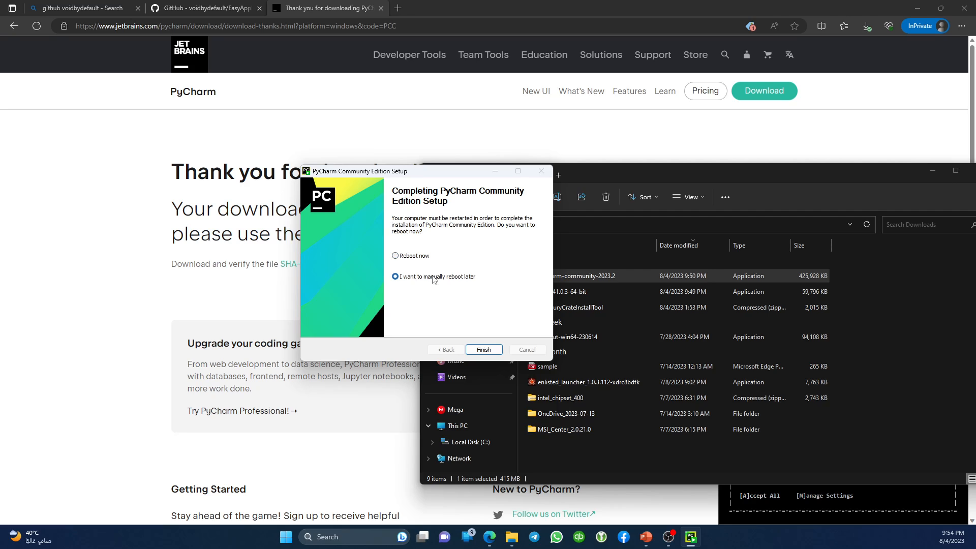
pyautogui.click(483, 350)
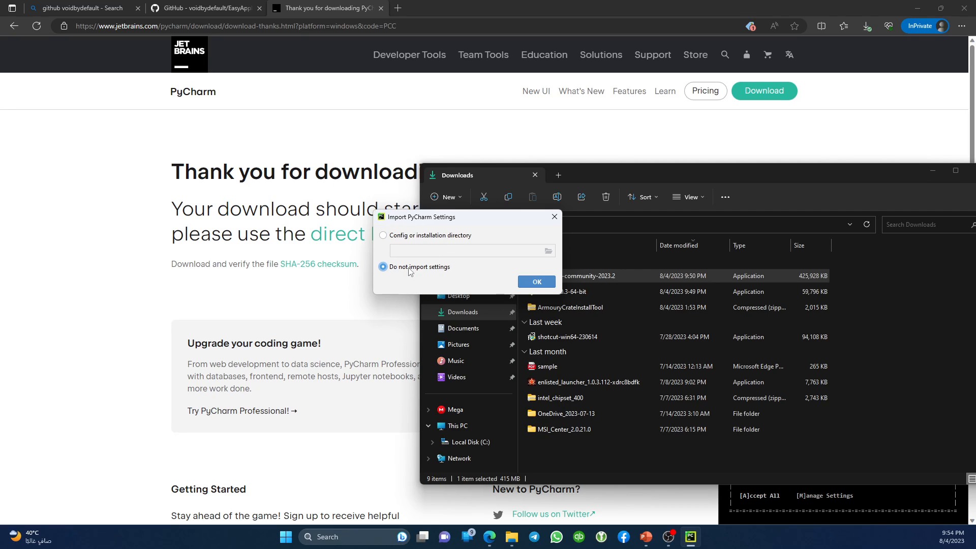
pyautogui.click(537, 283)
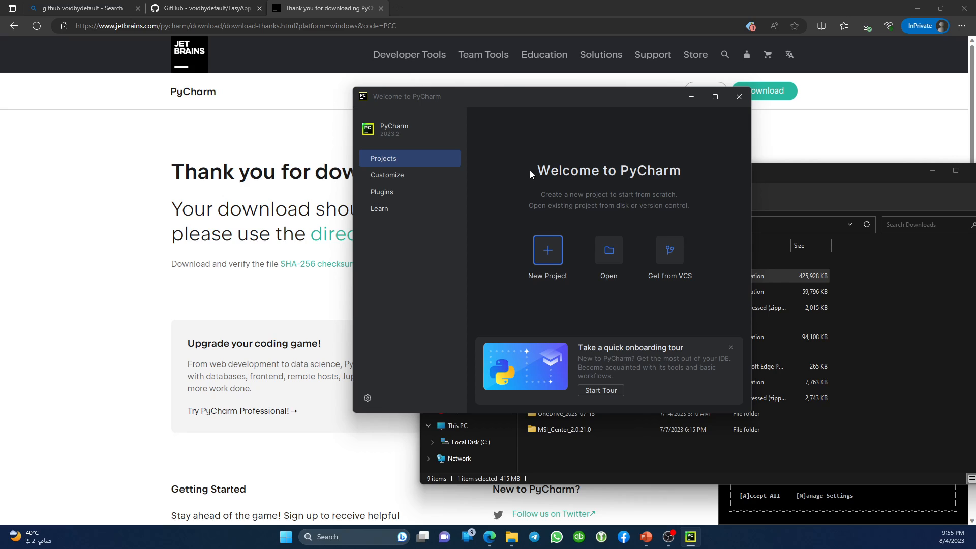
pyautogui.click(50, 301)
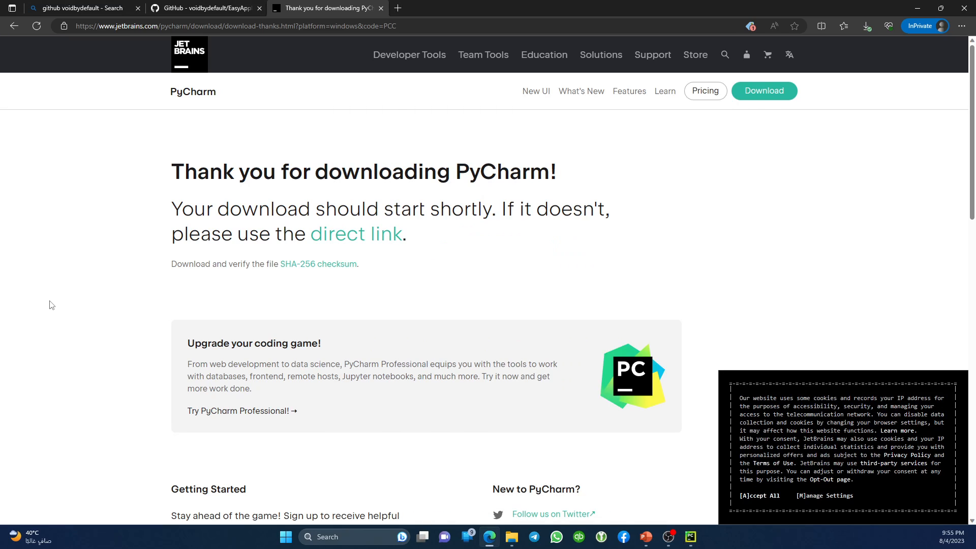
# Close the thank-you tab, start the EasyApplyBot Download ZIP on GitHub, then dismiss it.
pyautogui.hotkey('ctrl', 'w')
pyautogui.scroll(15, 324, 257)
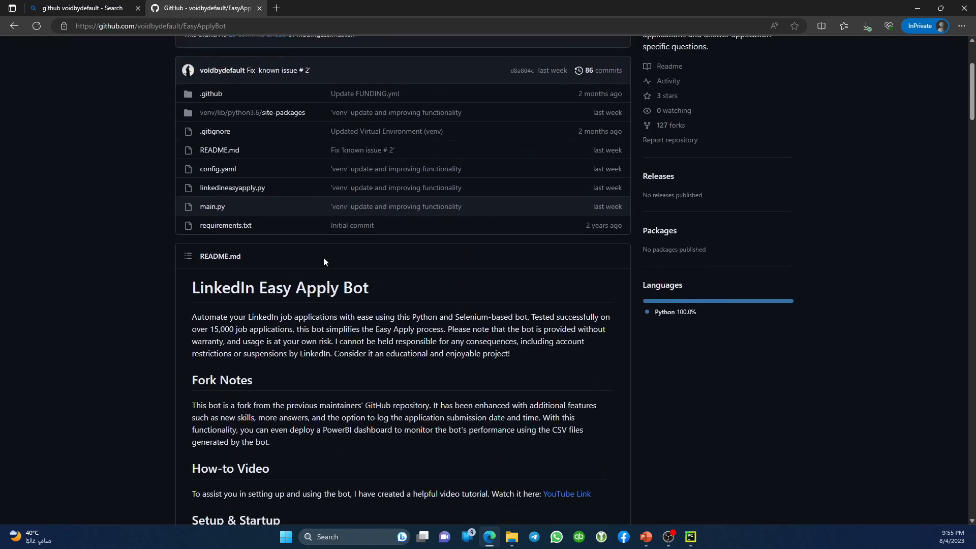
pyautogui.click(607, 160)
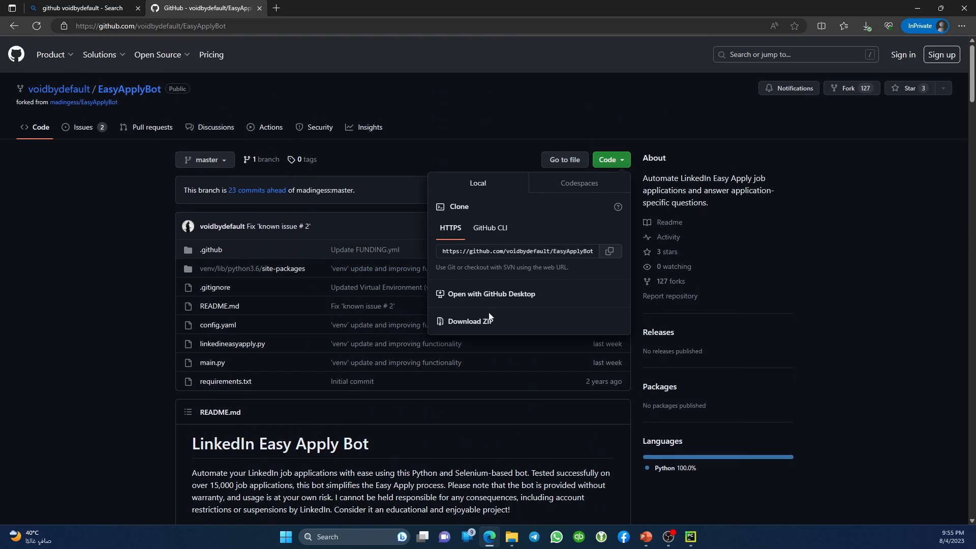
pyautogui.click(465, 327)
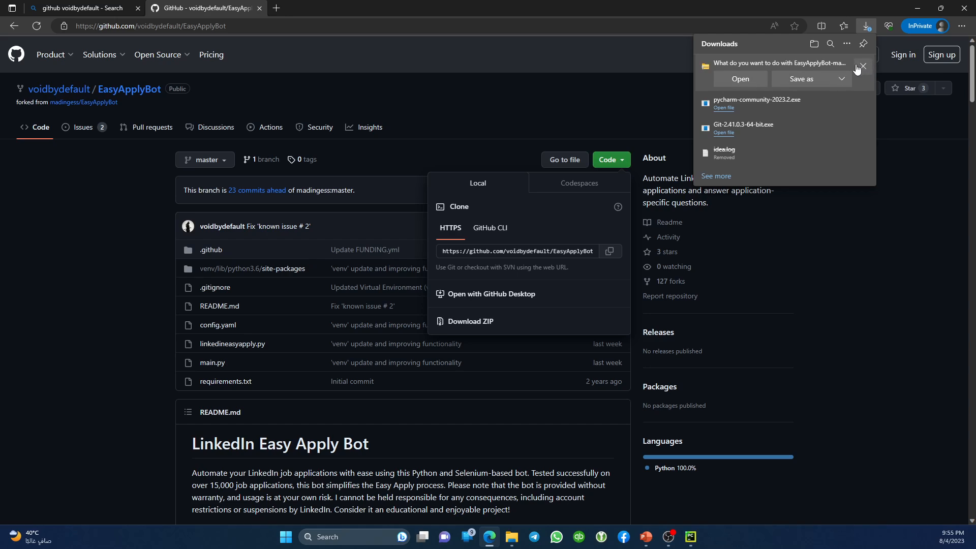
pyautogui.click(862, 66)
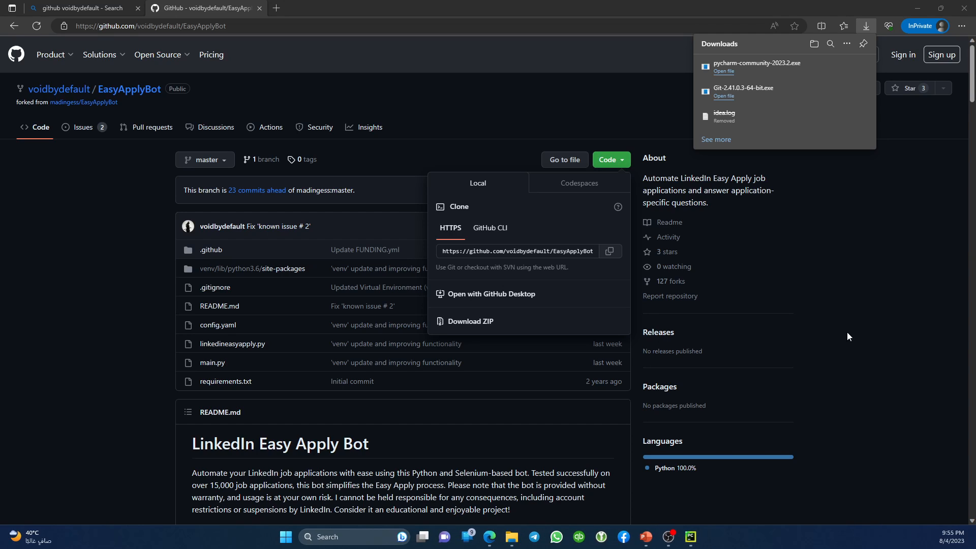
# Open the Mega > Automation & BI folder in File Explorer.
pyautogui.moveTo(511, 537)
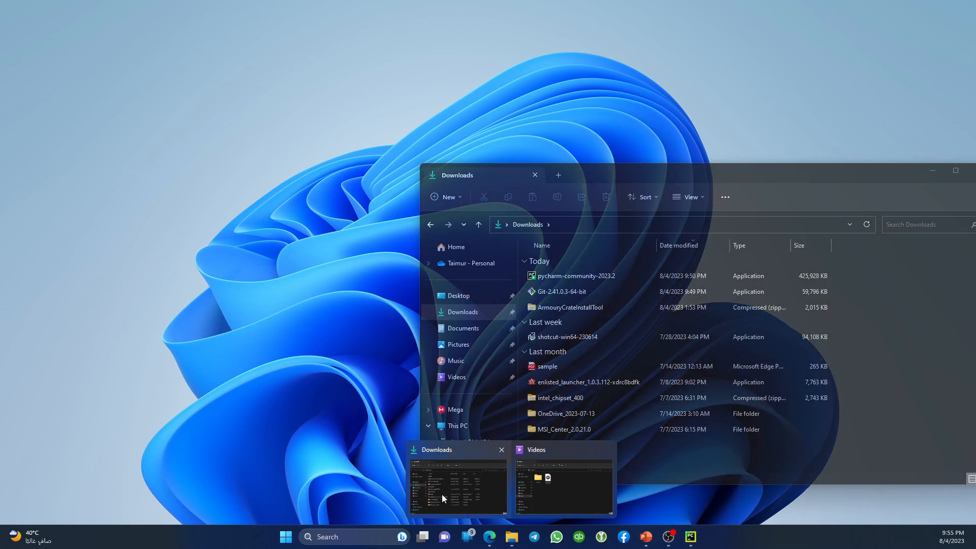
pyautogui.click(442, 490)
pyautogui.click(454, 409)
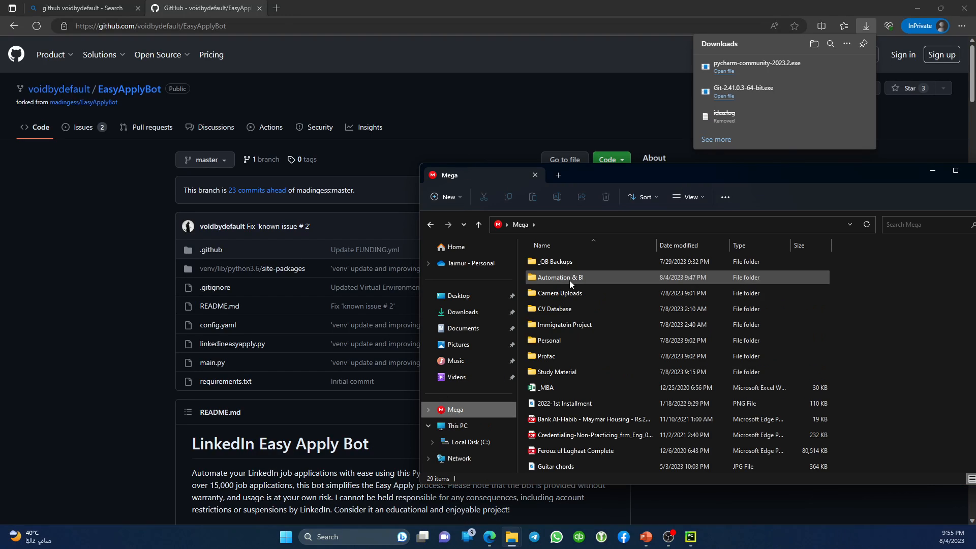
pyautogui.doubleClick(569, 280)
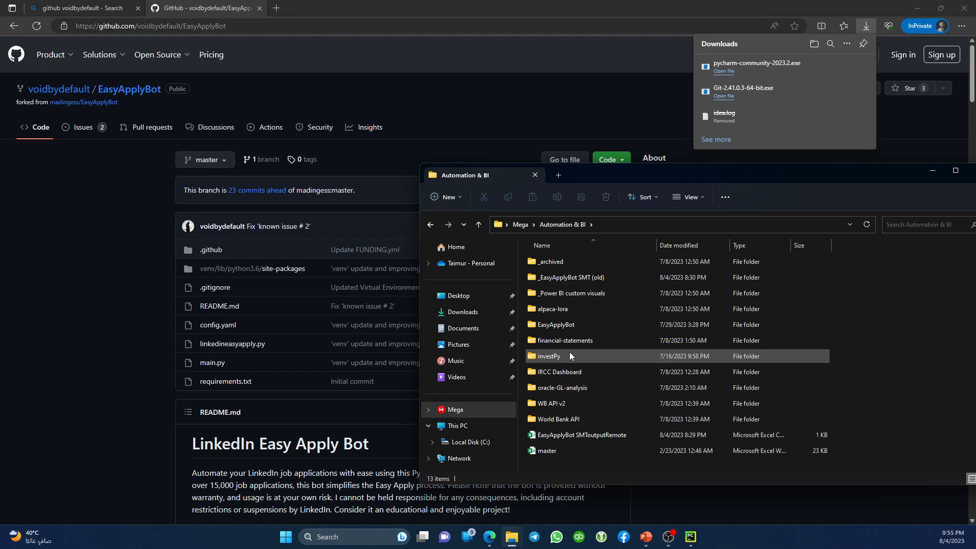
# Create a new folder named demo there and open a terminal inside it.
pyautogui.rightClick(567, 474)
pyautogui.moveTo(611, 425)
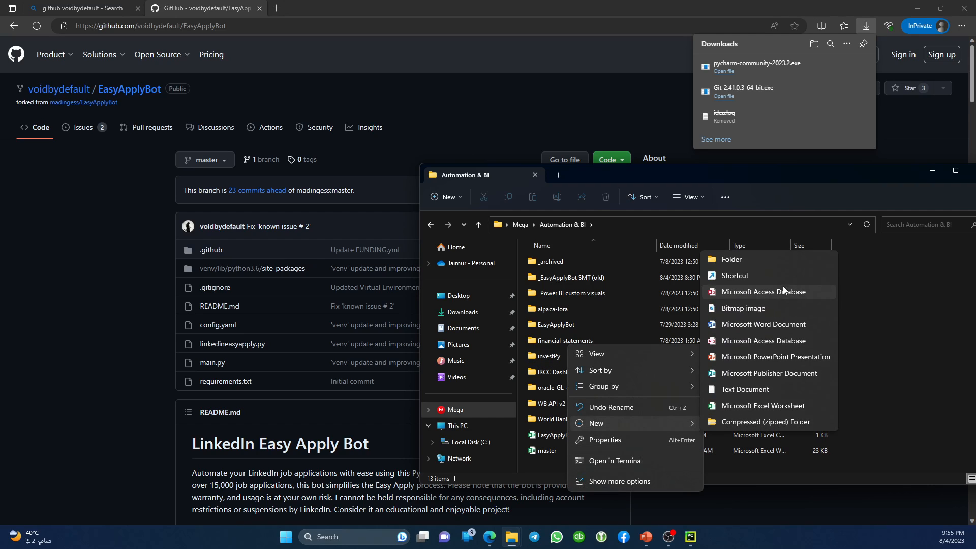
pyautogui.click(768, 264)
pyautogui.write('de')
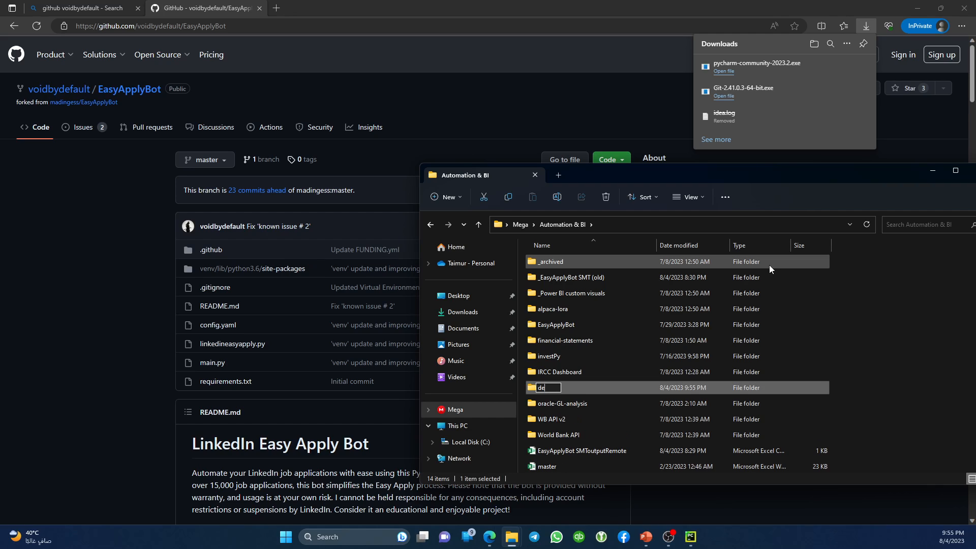
pyautogui.write('mo')
pyautogui.press('Return')
pyautogui.press('Return')
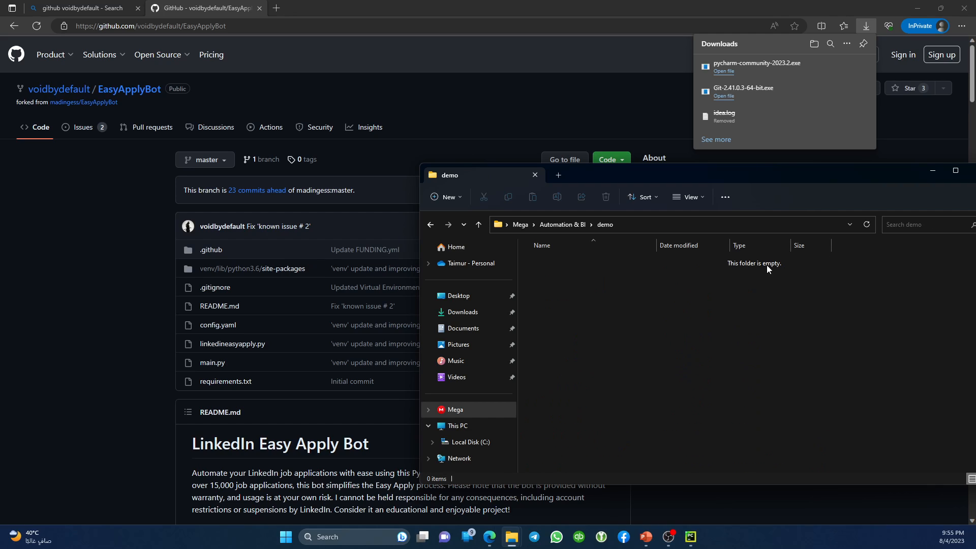
pyautogui.rightClick(553, 297)
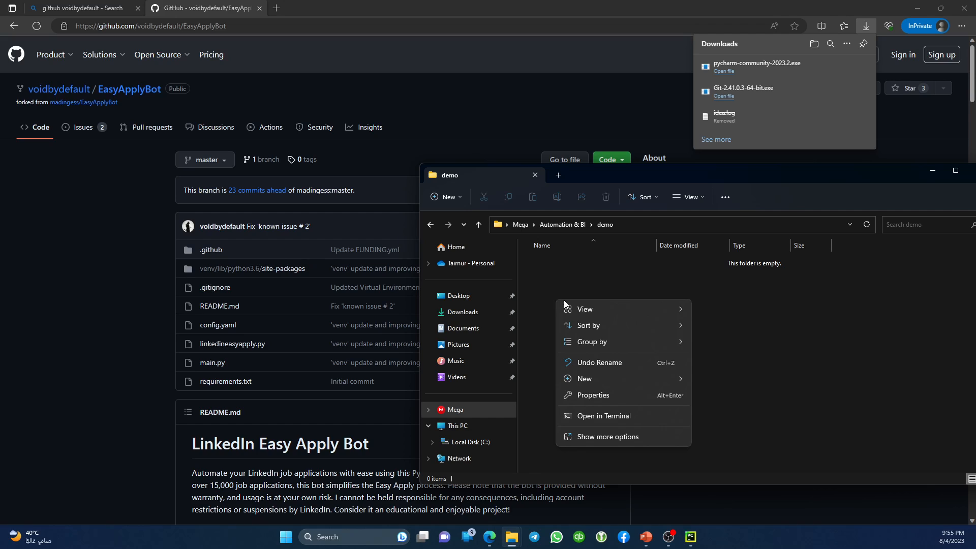
pyautogui.click(605, 416)
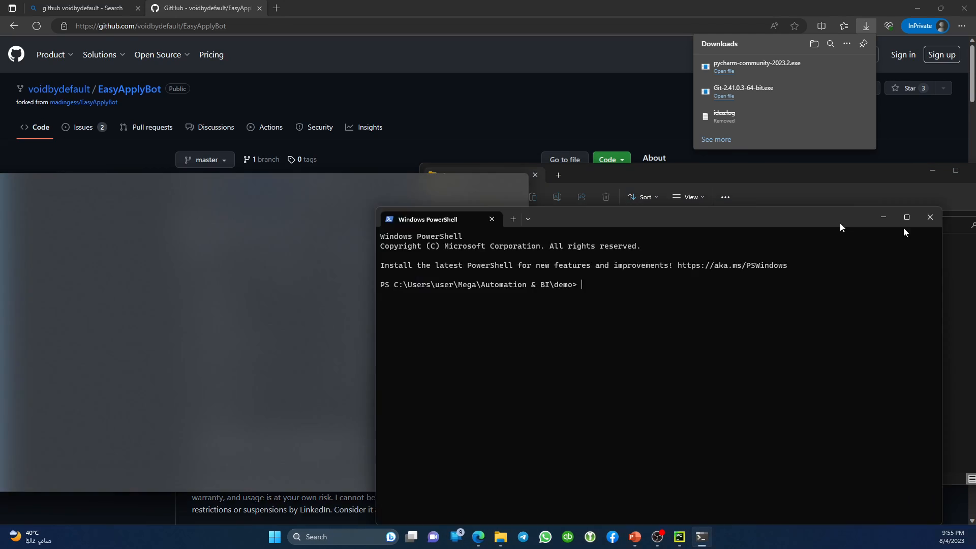
# Arrange the PowerShell and demo folder windows side by side on screen.
pyautogui.moveTo(840, 222); pyautogui.dragTo(589, 176)
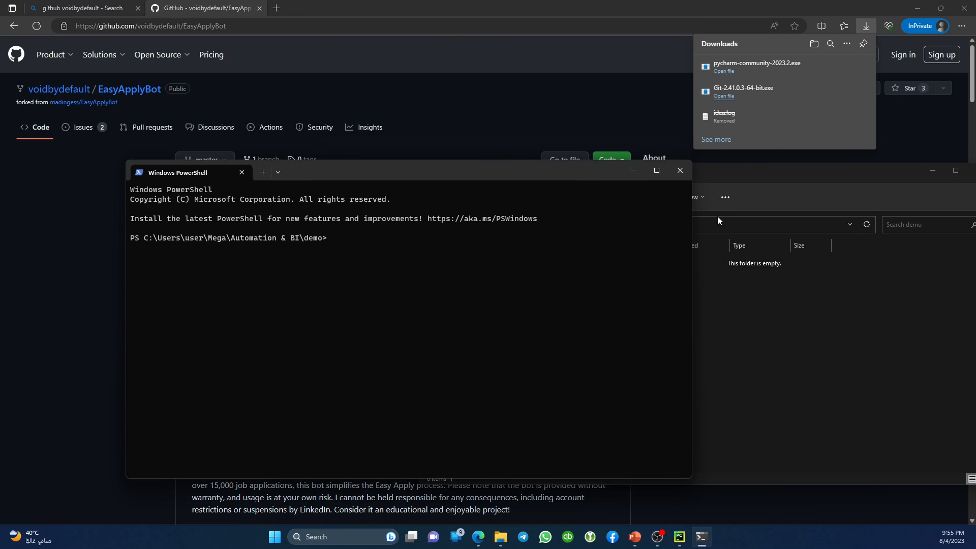
pyautogui.moveTo(144, 243); pyautogui.dragTo(226, 243)
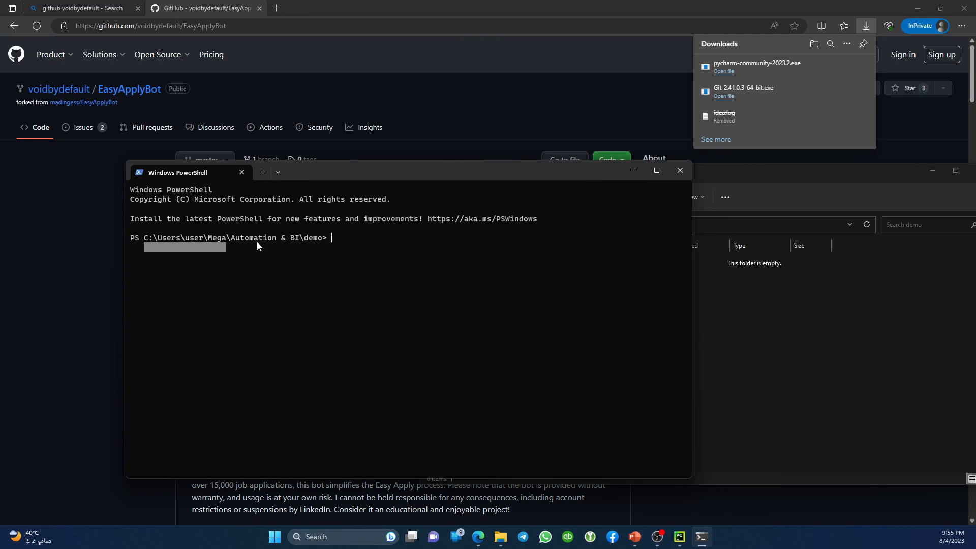
pyautogui.click(285, 241)
pyautogui.moveTo(456, 175); pyautogui.dragTo(404, 187)
pyautogui.click(728, 172)
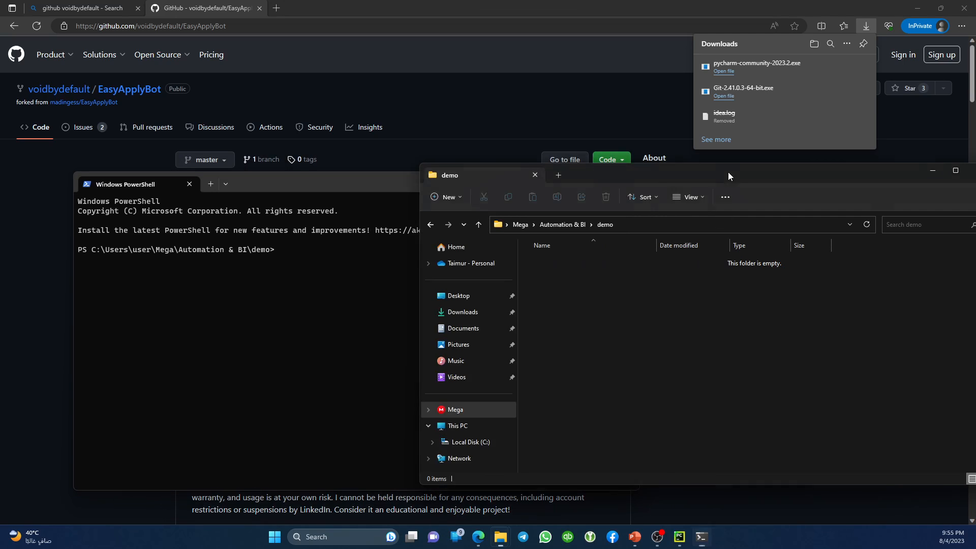
pyautogui.moveTo(728, 171); pyautogui.dragTo(738, 63)
pyautogui.click(311, 307)
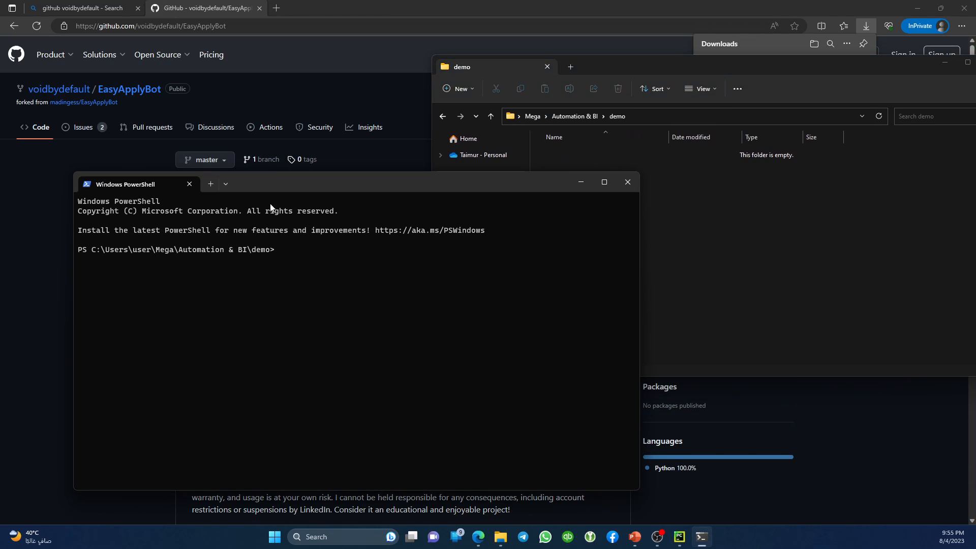
# Copy the EasyApplyBot repo URL from Edge and run git clone with it in PowerShell.
pyautogui.click(167, 29)
pyautogui.rightClick(167, 29)
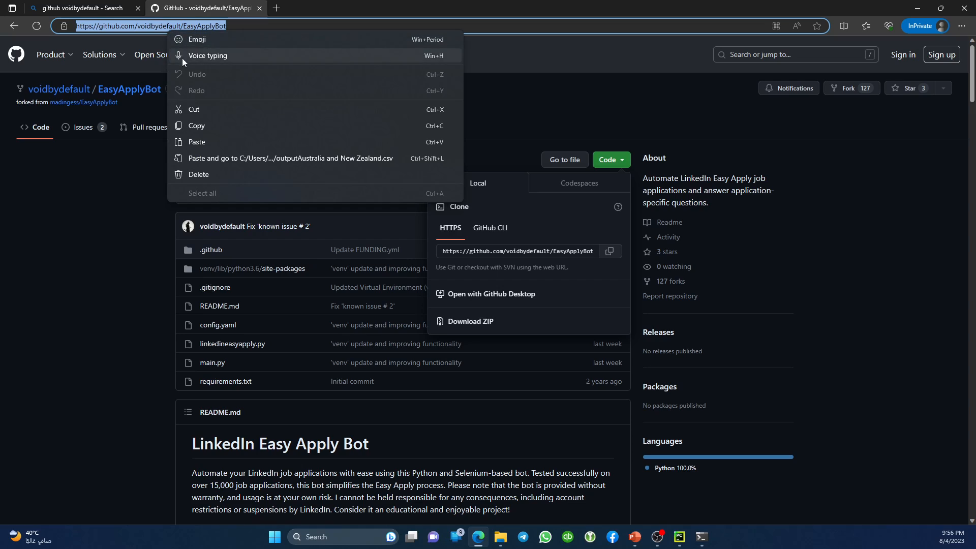
pyautogui.click(284, 167)
pyautogui.hotkey('ctrl', 'c')
pyautogui.hotkey('alt', 'Tab')
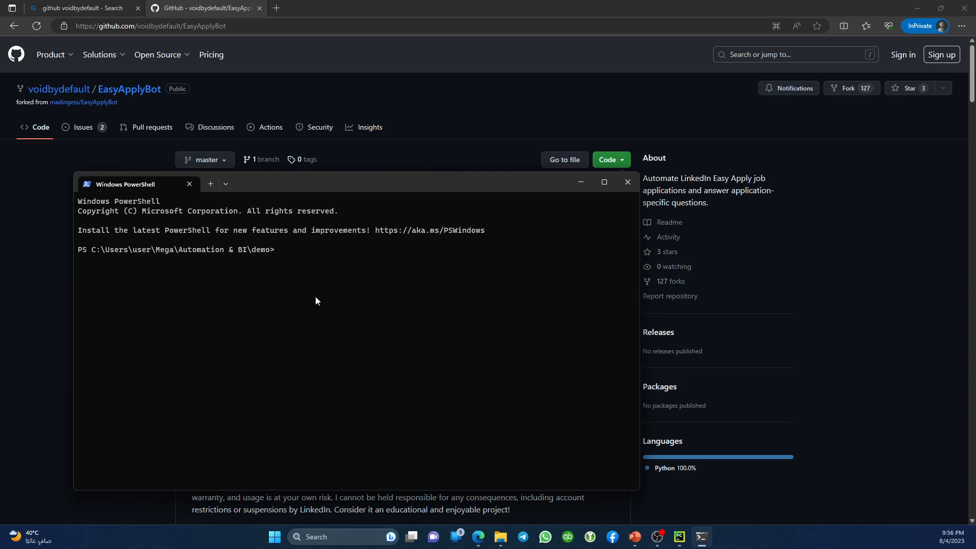
pyautogui.write('git clone')
pyautogui.hotkey('ctrl', 'v')
pyautogui.press('Return')
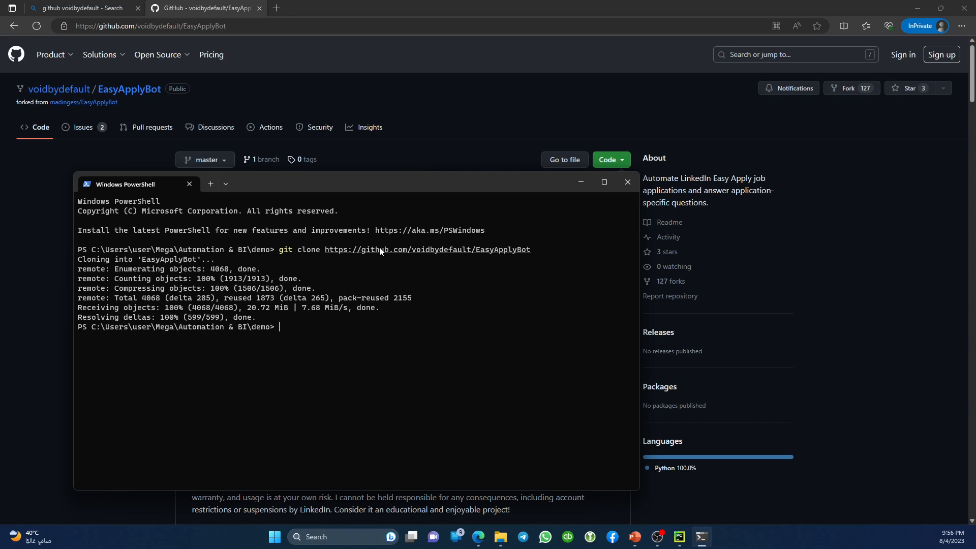
# Try git pull and git pull master, both failing outside the repo, then close PowerShell.
pyautogui.write('git pull')
pyautogui.press('Return')
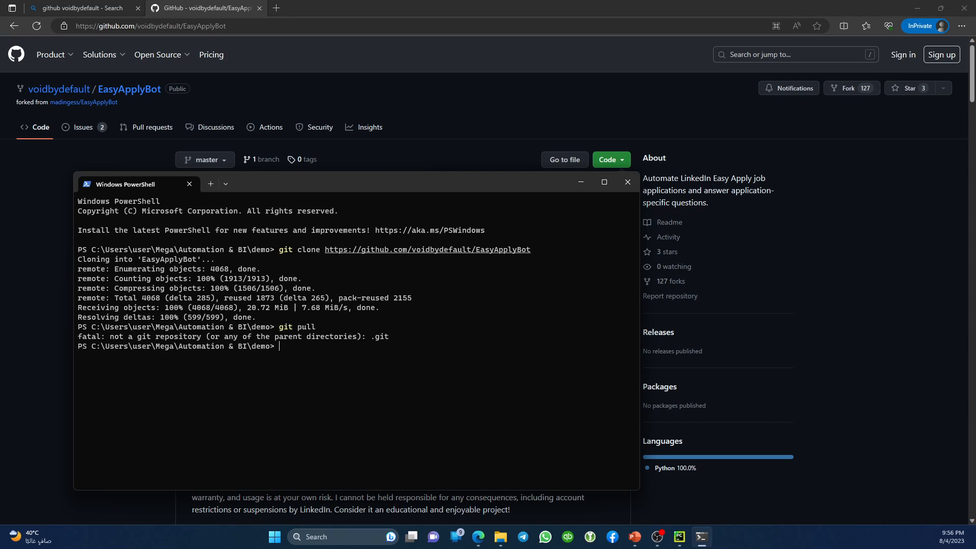
pyautogui.press('Up')
pyautogui.write('master')
pyautogui.press('Return')
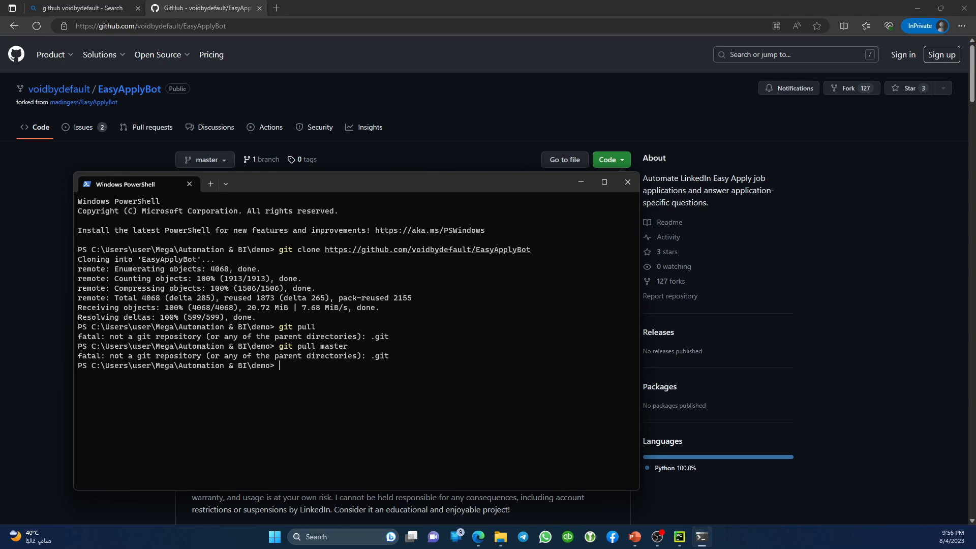
pyautogui.click(631, 183)
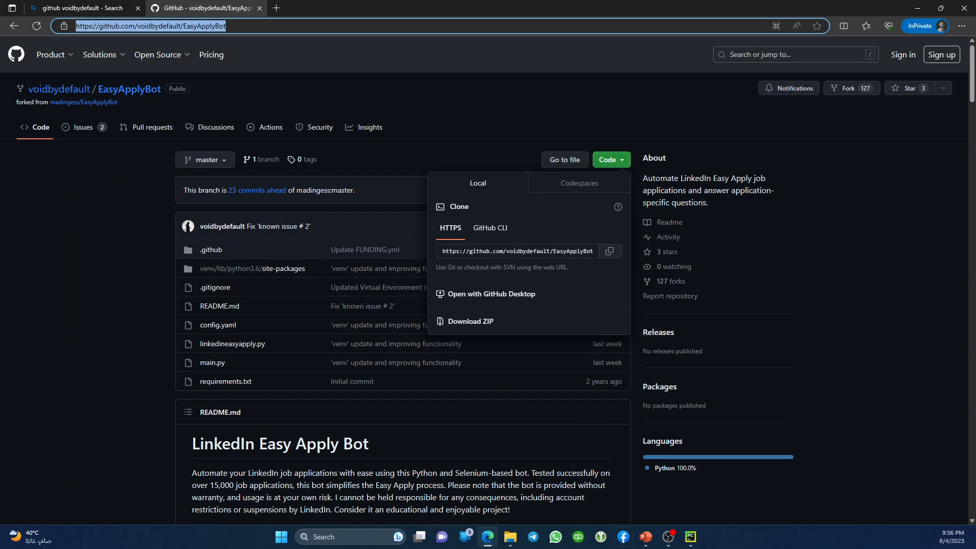
# Open the cloned EasyApplyBot folder and open its config.yaml in Notepad just once.
pyautogui.click(690, 537)
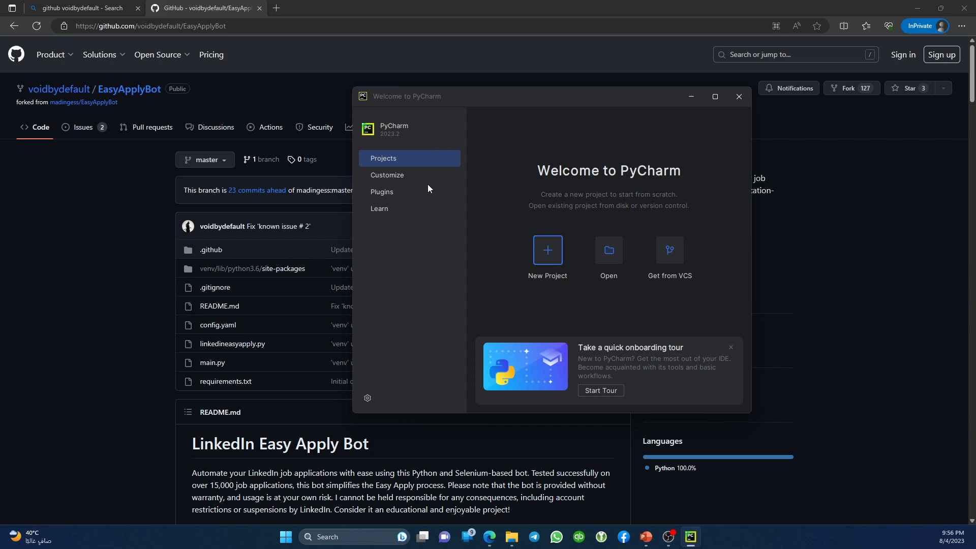
pyautogui.moveTo(511, 537)
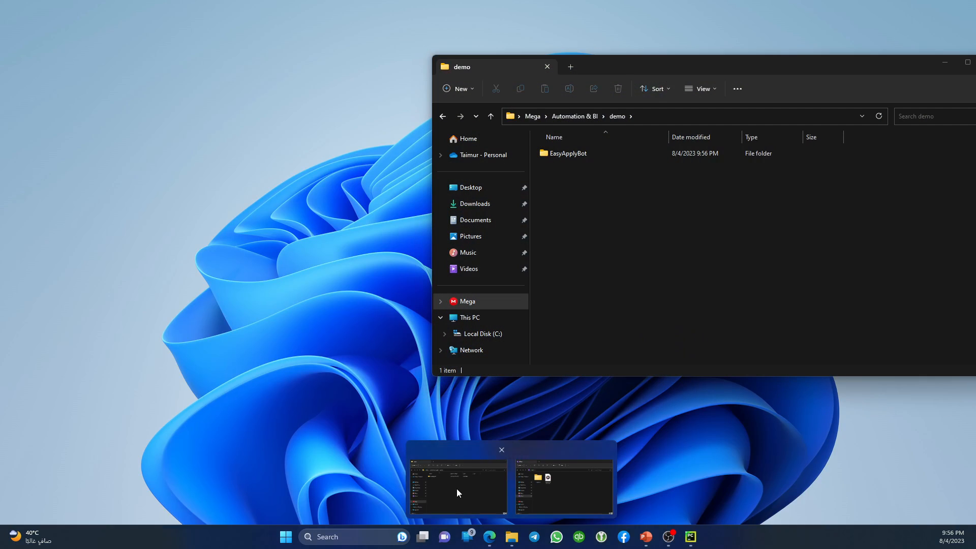
pyautogui.click(456, 489)
pyautogui.doubleClick(560, 154)
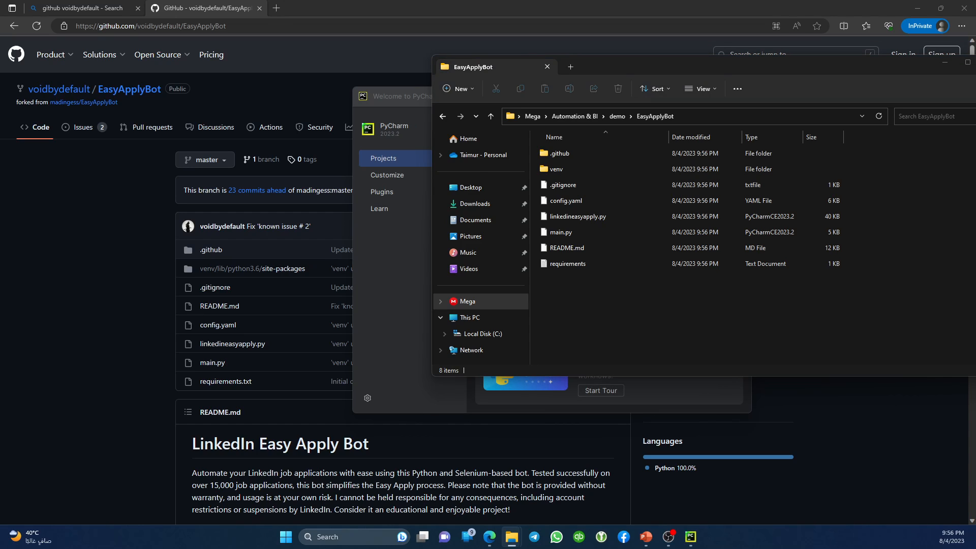
pyautogui.press('super+e')
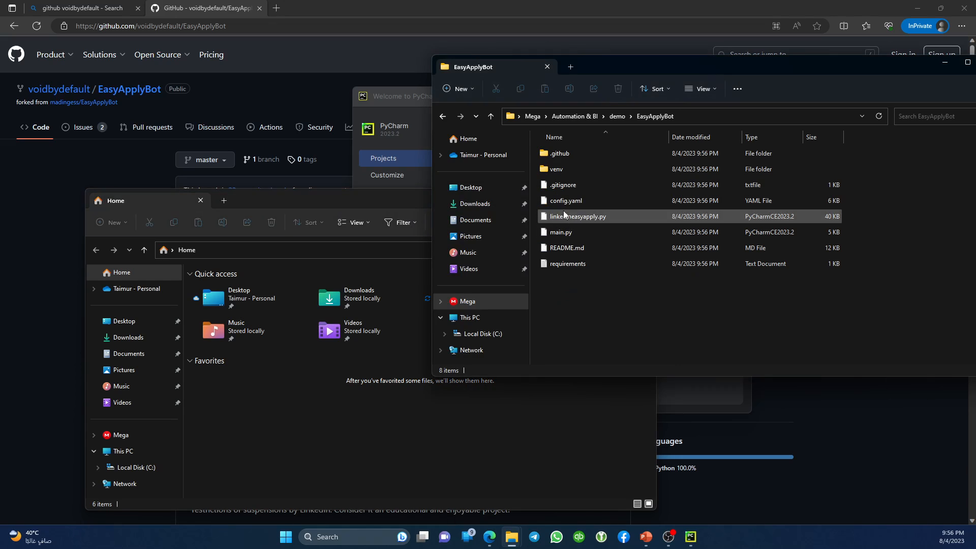
pyautogui.doubleClick(560, 202)
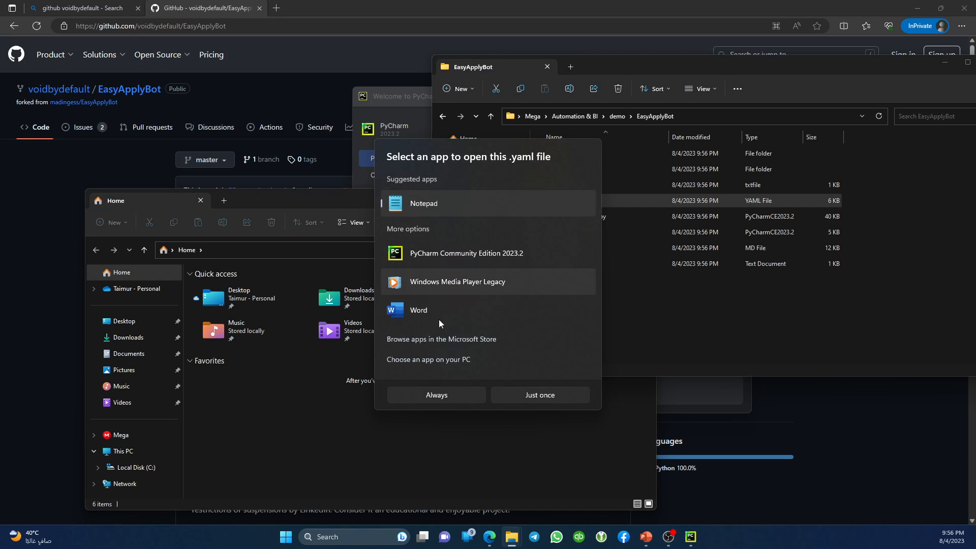
pyautogui.click(544, 396)
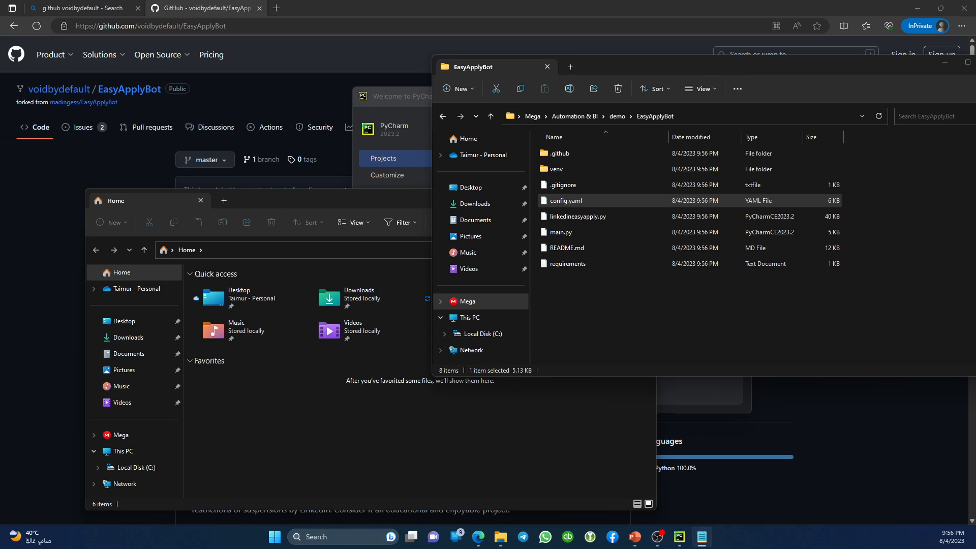
pyautogui.moveTo(803, 20); pyautogui.dragTo(570, 192)
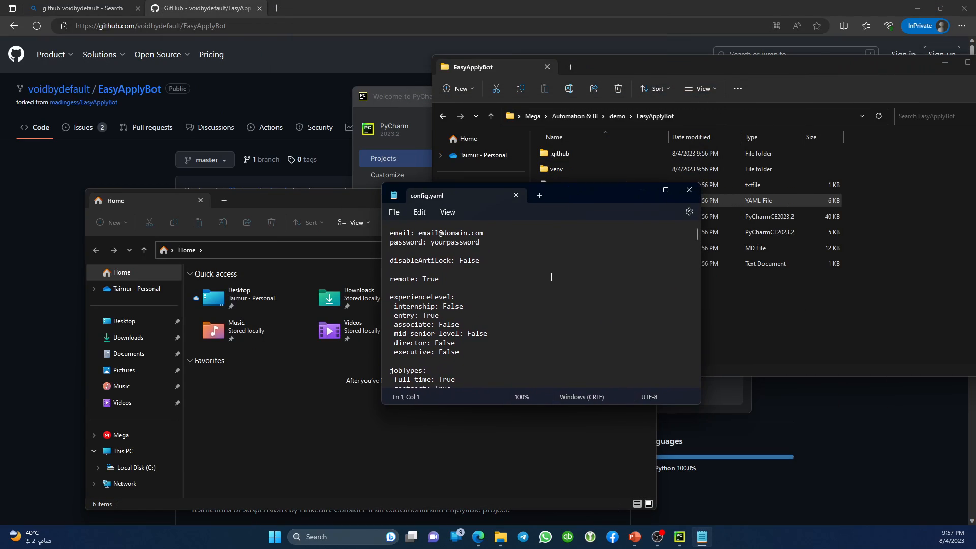
# Scroll through config.yaml in Notepad, close it, and start opening a project in PyCharm.
pyautogui.scroll(-15, 551, 277)
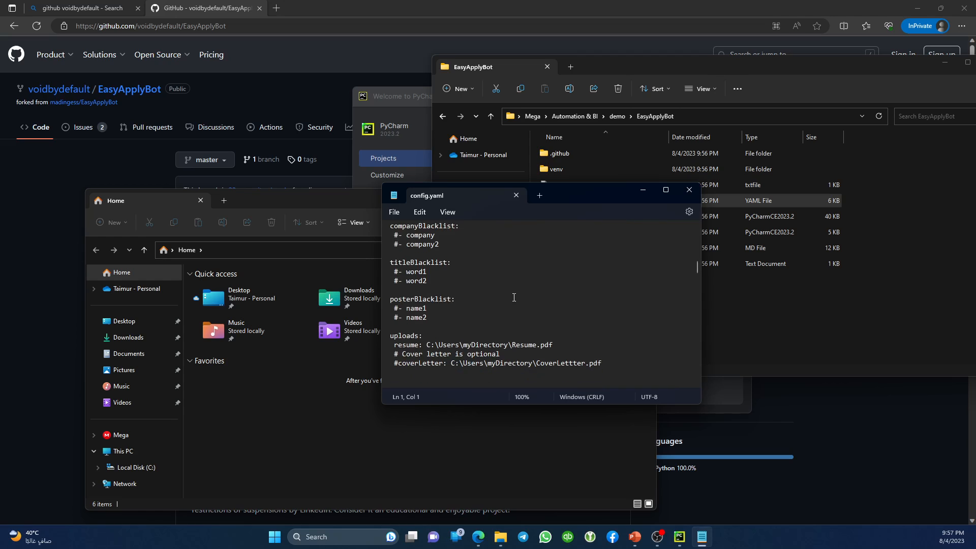
pyautogui.scroll(-15, 514, 297)
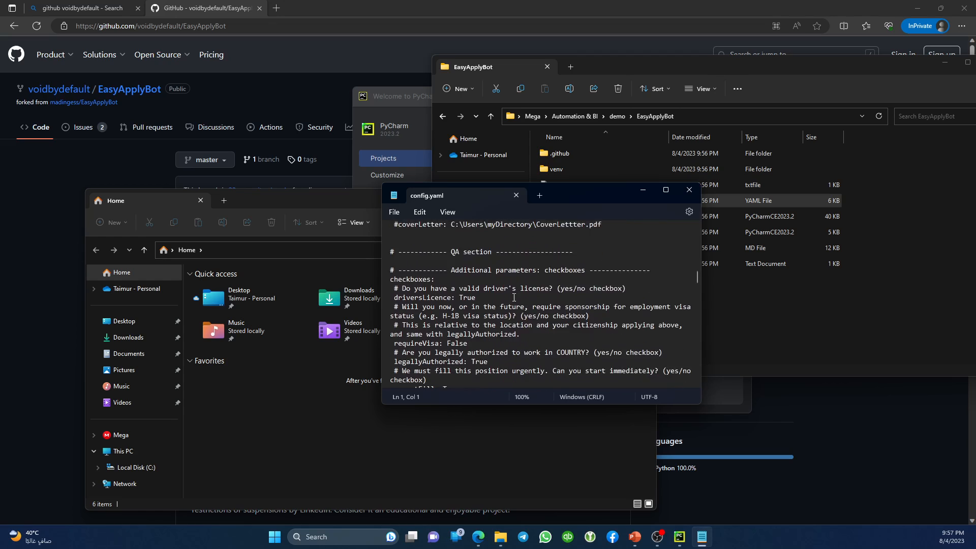
pyautogui.click(666, 190)
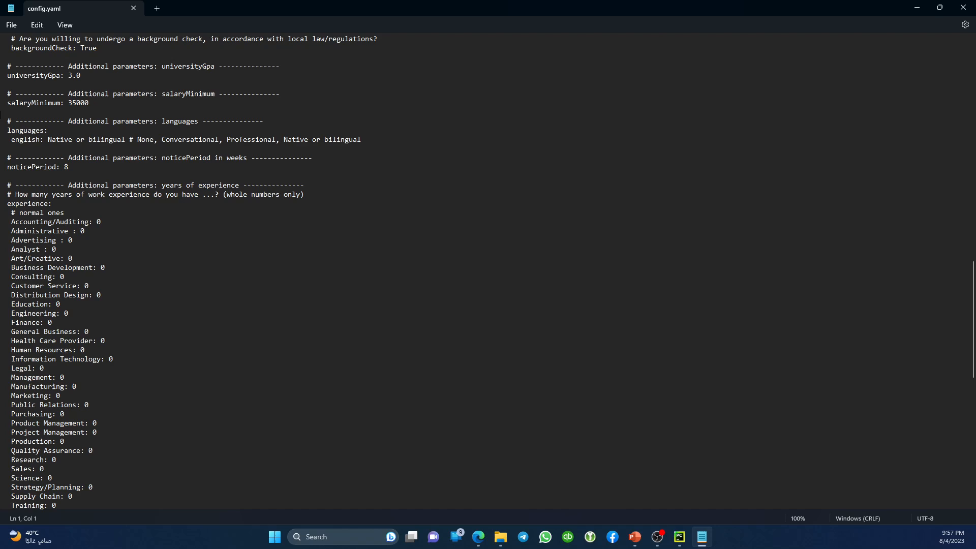
pyautogui.click(965, 6)
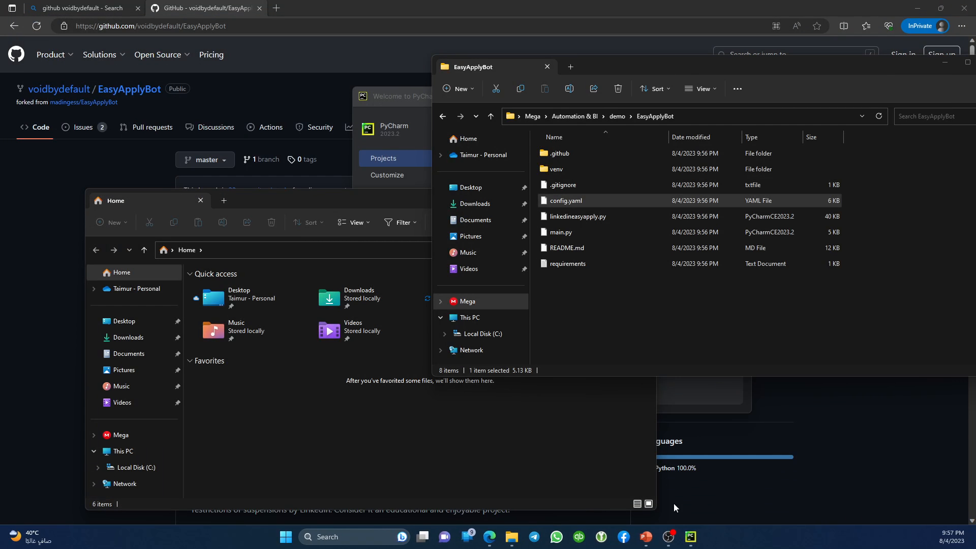
pyautogui.click(691, 536)
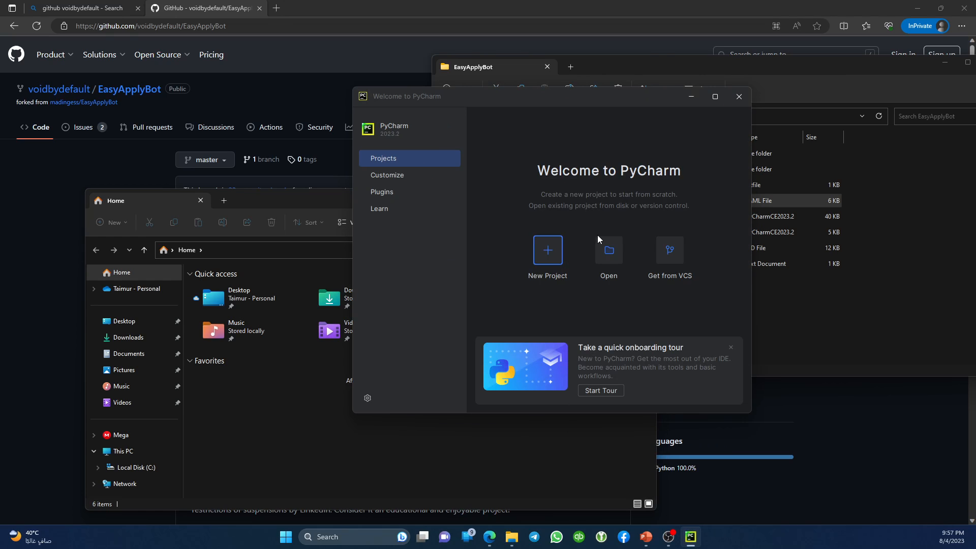
pyautogui.click(611, 256)
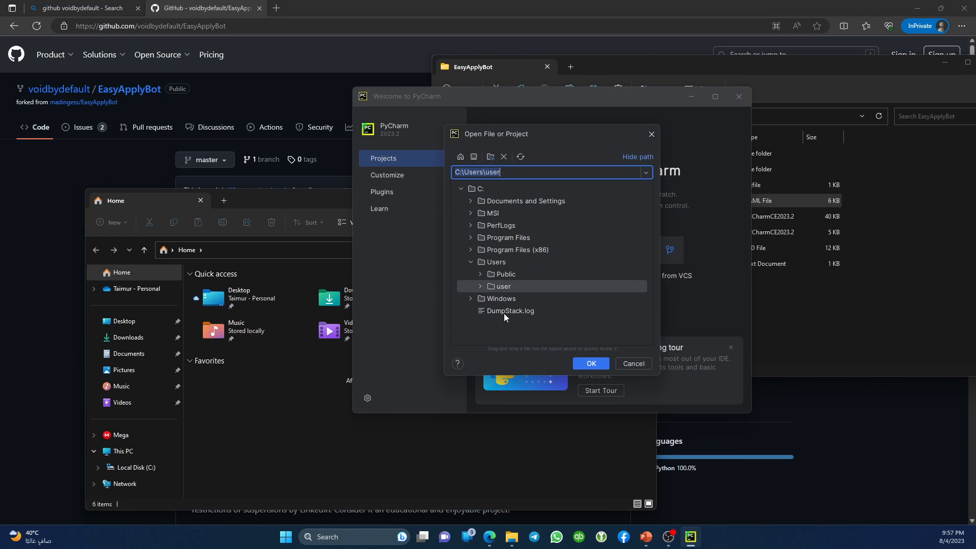
# Open the EasyApplyBot folder in PyCharm by pasting its Explorer path, and trust the project.
pyautogui.click(833, 327)
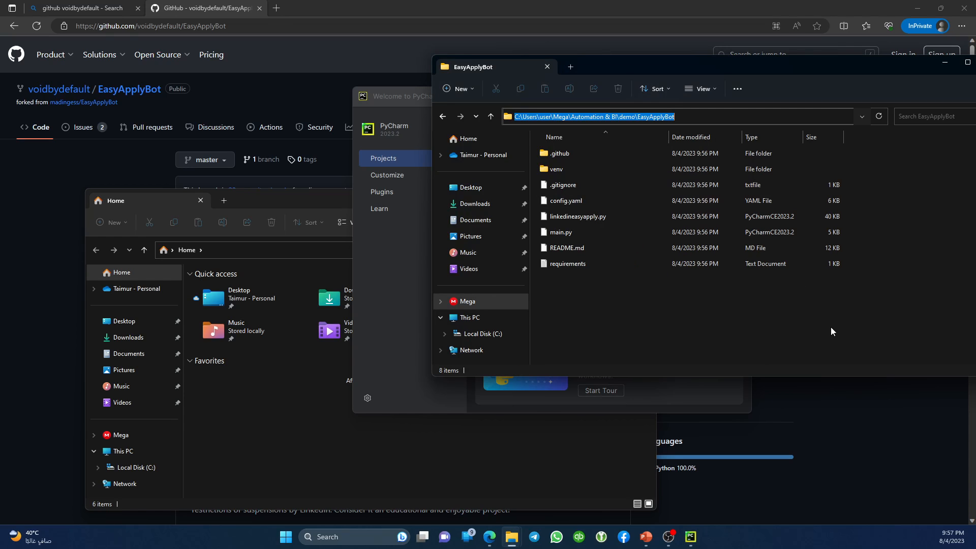
pyautogui.hotkey('alt', 'Tab')
pyautogui.write('C:\\Users\\user\\Mega\\Automation & BI\\demo\\EasyApplyBot')
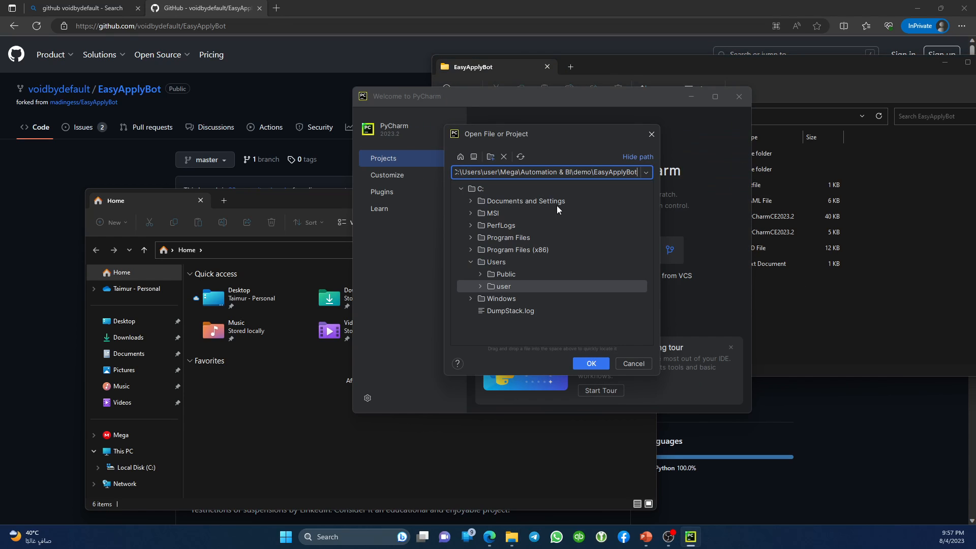
pyautogui.click(590, 363)
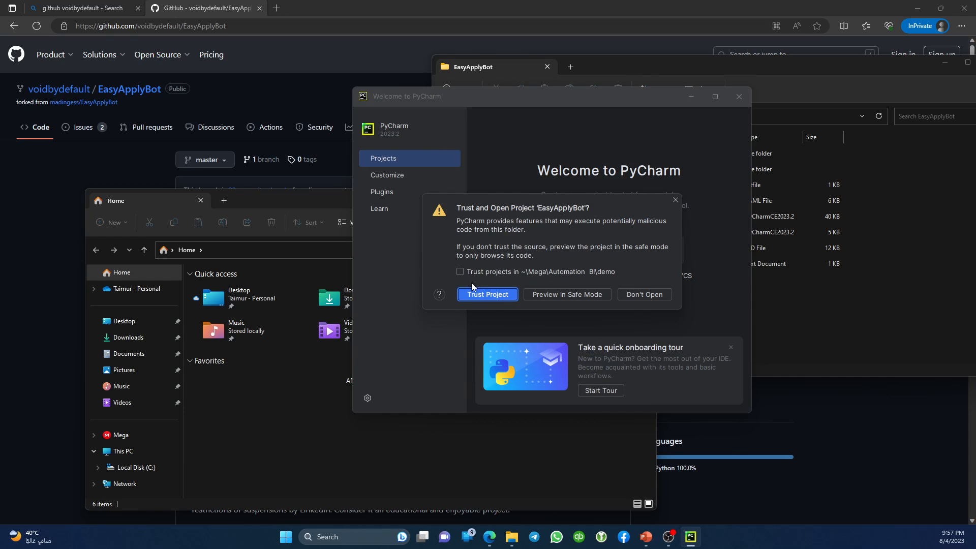
pyautogui.click(473, 295)
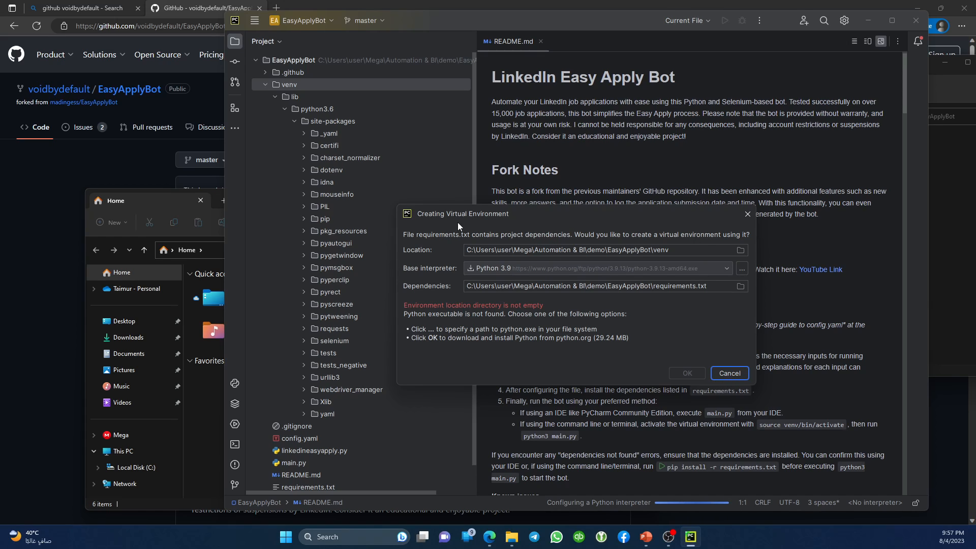
# Review the virtual environment location, requirements file and base interpreter, then cancel creation.
pyautogui.click(599, 249)
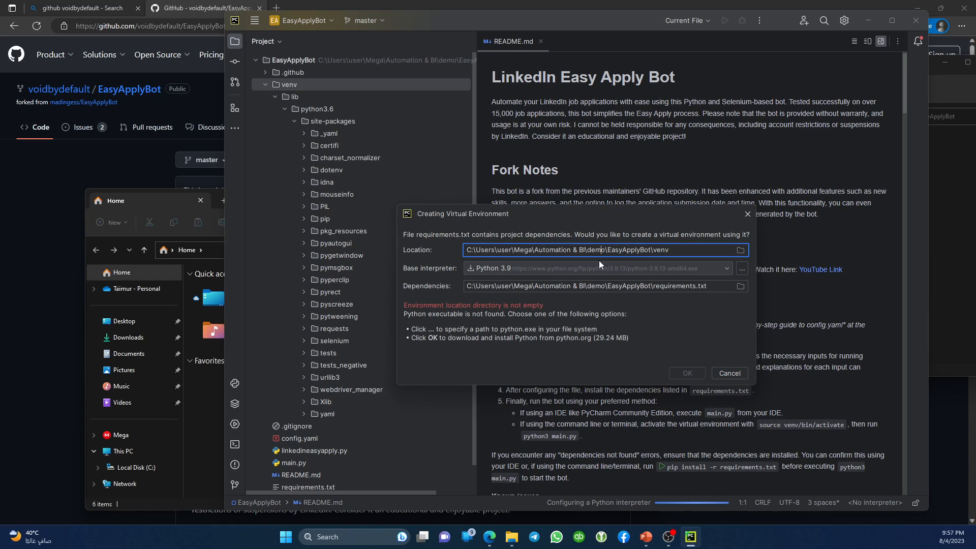
pyautogui.click(606, 283)
pyautogui.click(580, 250)
pyautogui.click(577, 266)
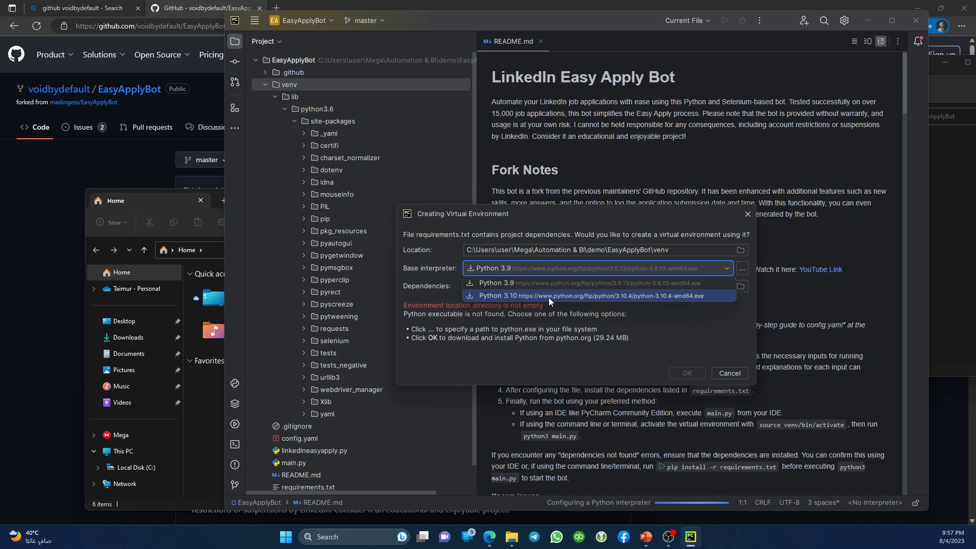
pyautogui.click(740, 273)
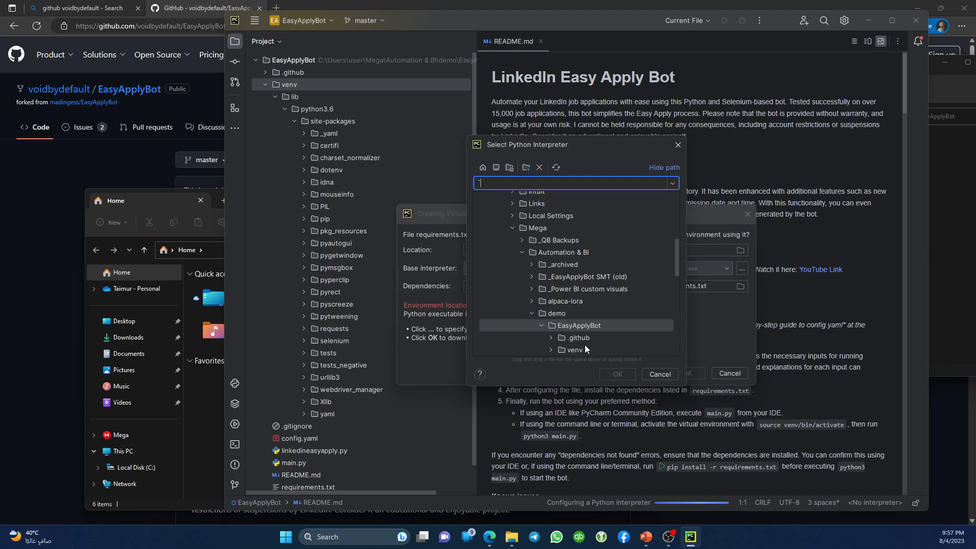
pyautogui.press('Escape')
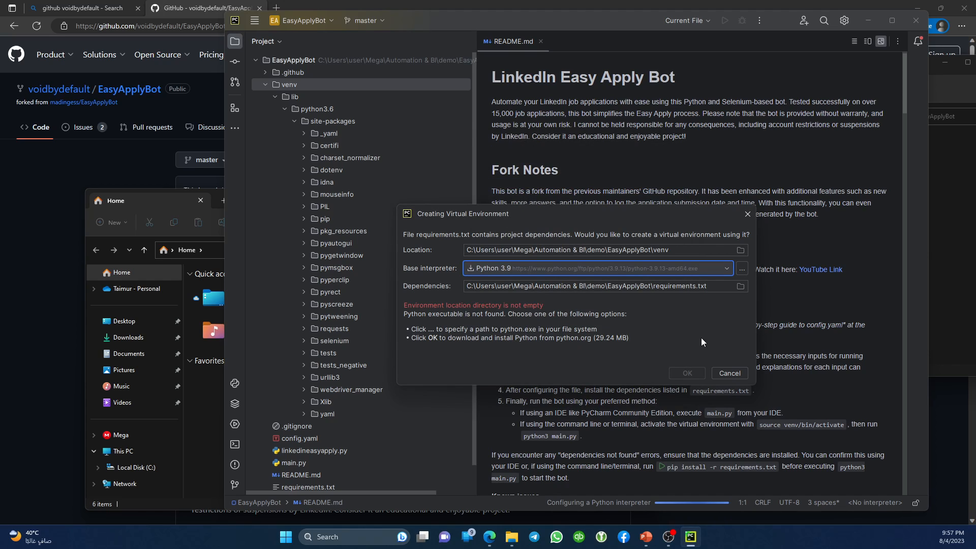
pyautogui.click(731, 374)
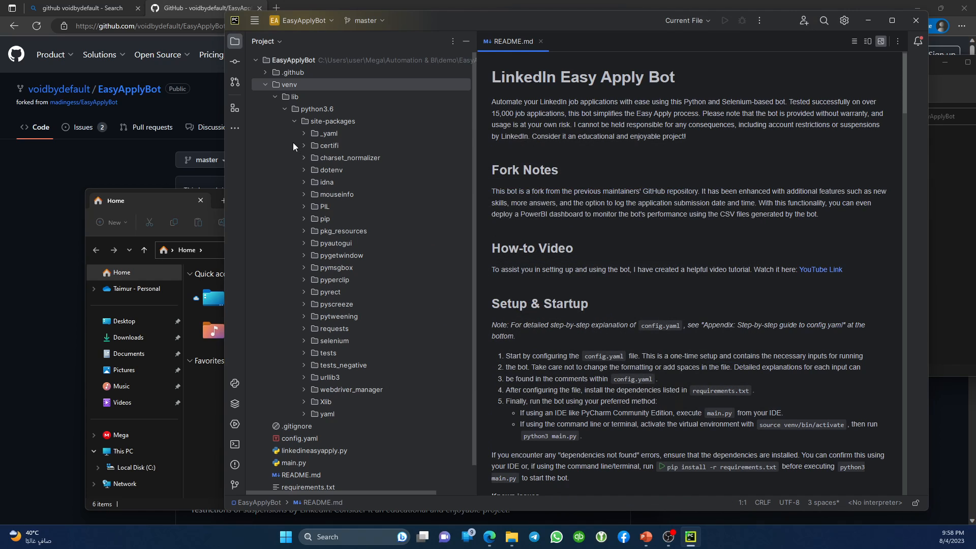
# Delete the venv folder from the EasyApplyBot project tree.
pyautogui.click(291, 90)
pyautogui.rightClick(291, 90)
pyautogui.click(265, 85)
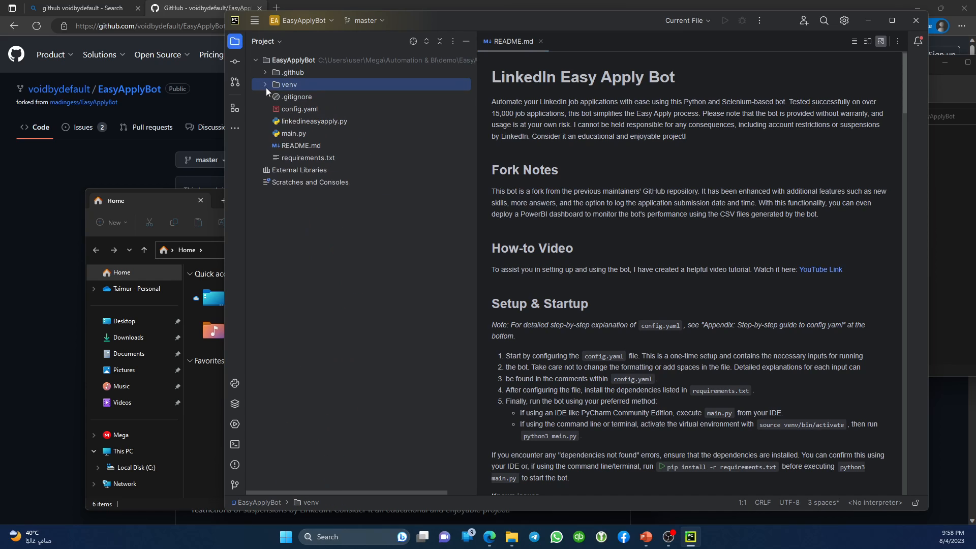
pyautogui.rightClick(291, 89)
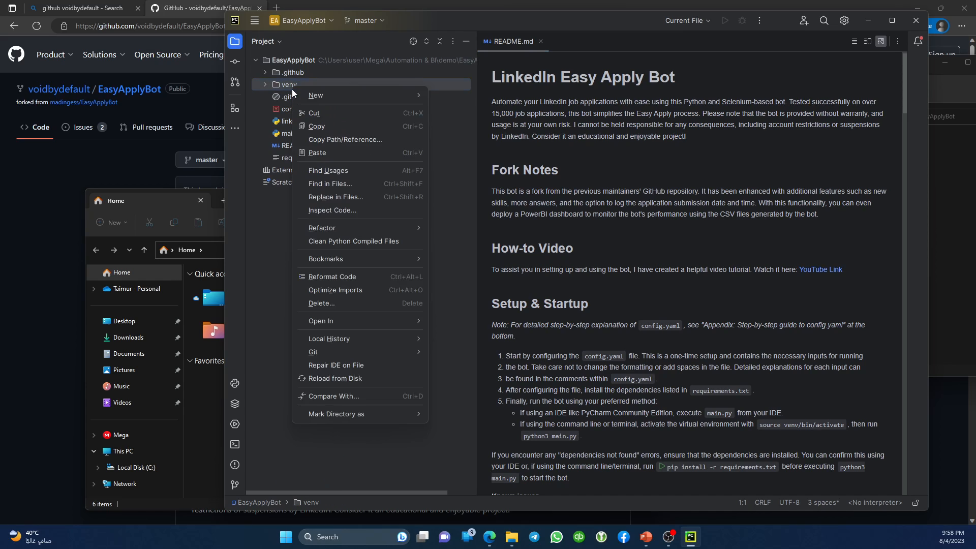
pyautogui.click(351, 305)
pyautogui.click(612, 288)
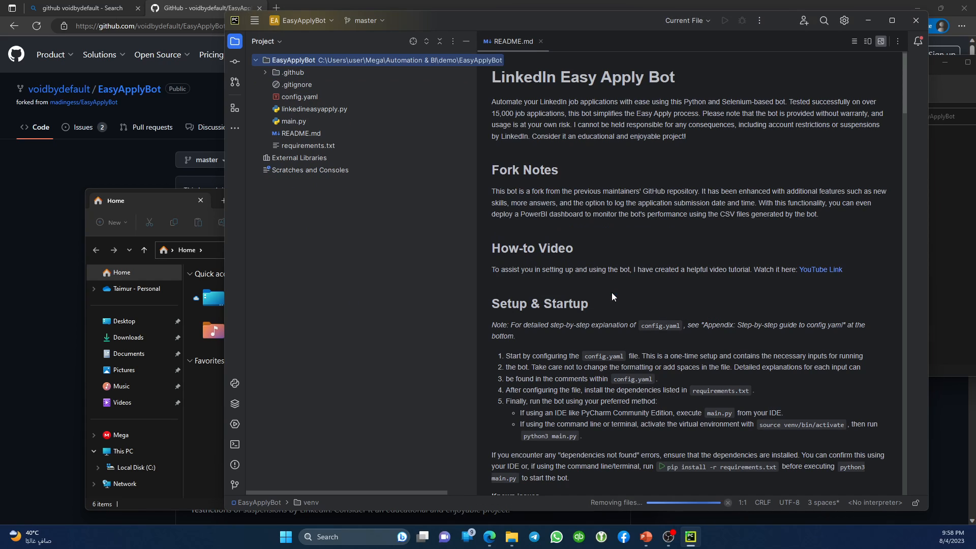
pyautogui.doubleClick(294, 97)
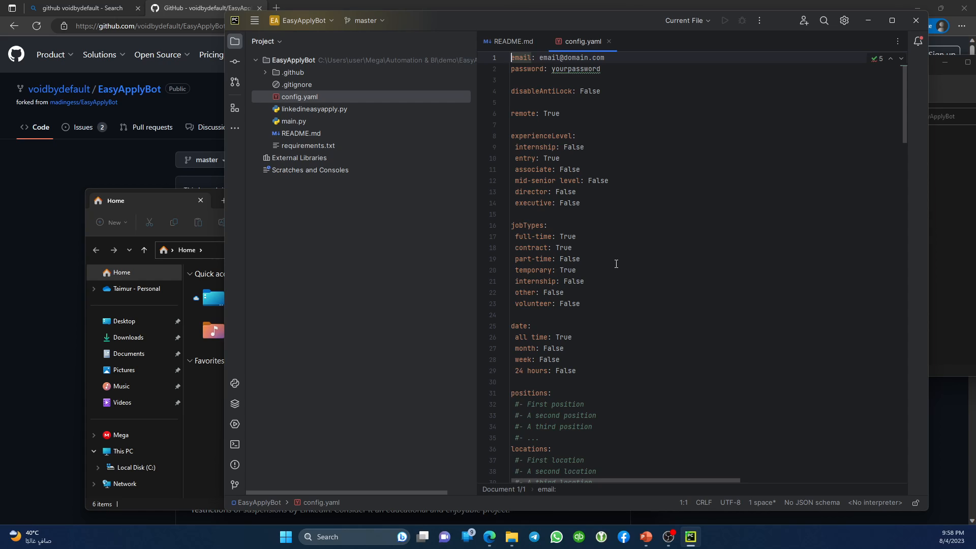
pyautogui.hotkey('ctrl', 'Right')
pyautogui.press('Right')
pyautogui.press('Left')
pyautogui.press('Right')
pyautogui.press('Right')
pyautogui.write('myemail@')
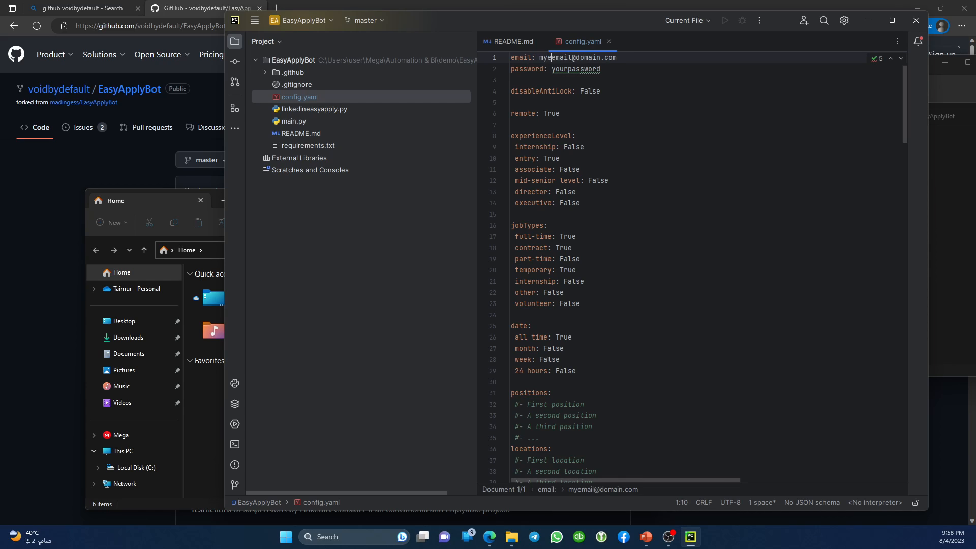
pyautogui.press('Down')
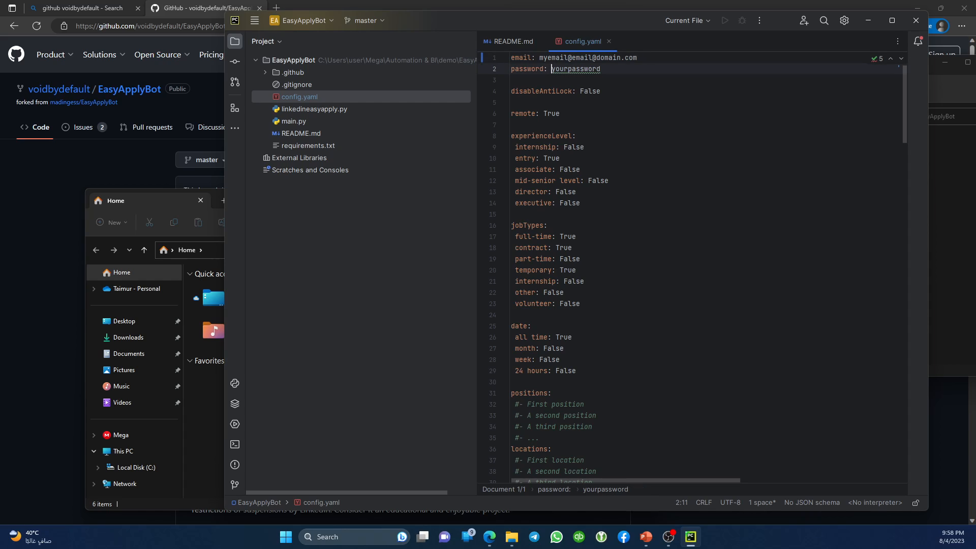
pyautogui.hotkey('ctrl', 'Left')
pyautogui.hotkey('shift', 'Right')
pyautogui.press('Left')
pyautogui.write('asdfasdfad')
pyautogui.click(591, 91)
pyautogui.hotkey('ctrl', 'Left')
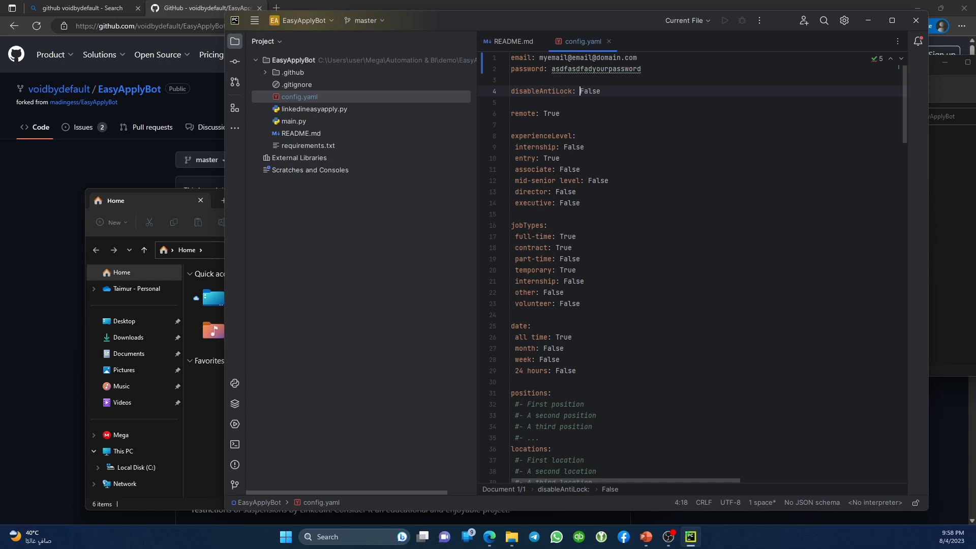
pyautogui.hotkey('shift', 'Left')
pyautogui.press('End')
pyautogui.hotkey('ctrl', 'shift', 'Left')
pyautogui.press('End')
pyautogui.hotkey('shift', 'Home')
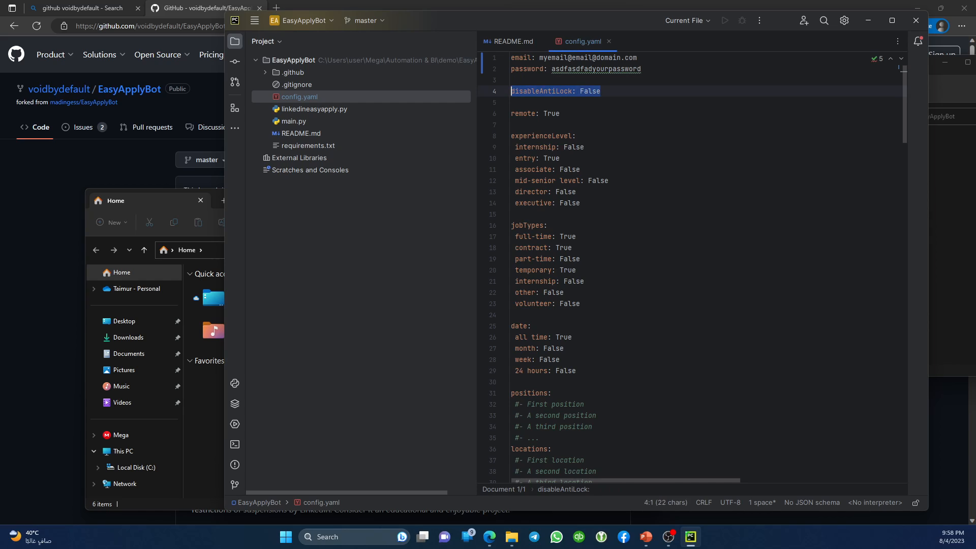
pyautogui.press('Down')
pyautogui.press('Down')
pyautogui.press('End')
pyautogui.hotkey('shift', 'Home')
pyautogui.press('End')
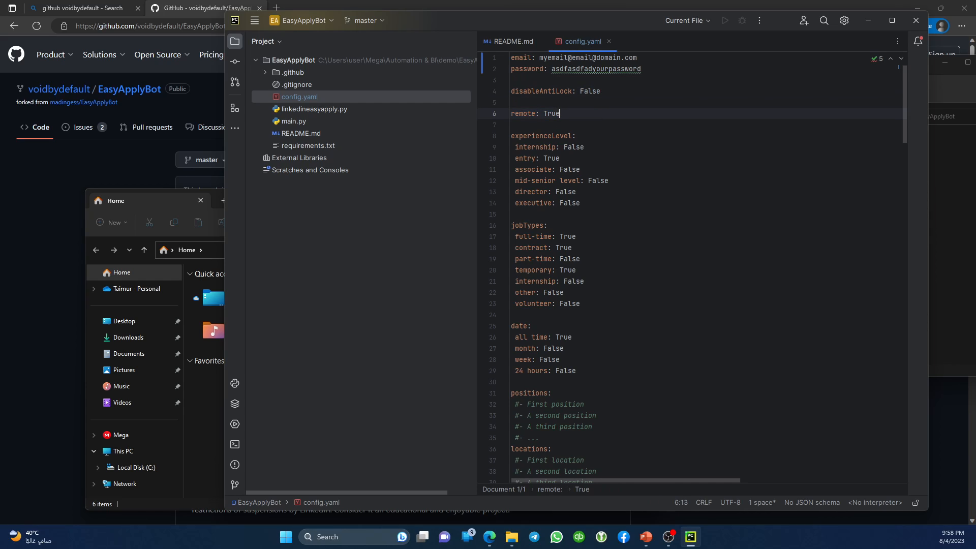
pyautogui.hotkey('ctrl', 'shift', 'Left')
pyautogui.press('End')
pyautogui.press('Down')
pyautogui.press('Down')
pyautogui.press('Down')
pyautogui.press('Home')
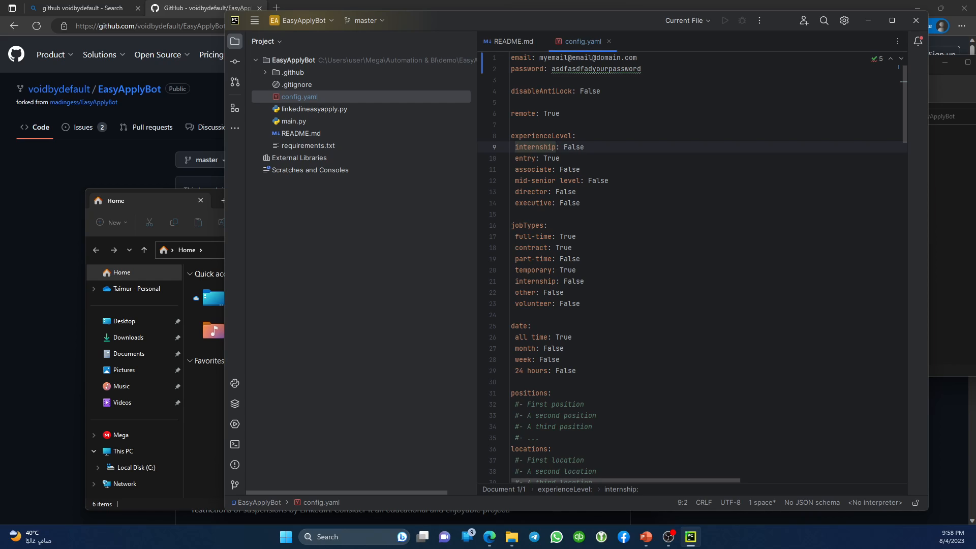
pyautogui.press('Home')
pyautogui.press('Home')
pyautogui.press('Down')
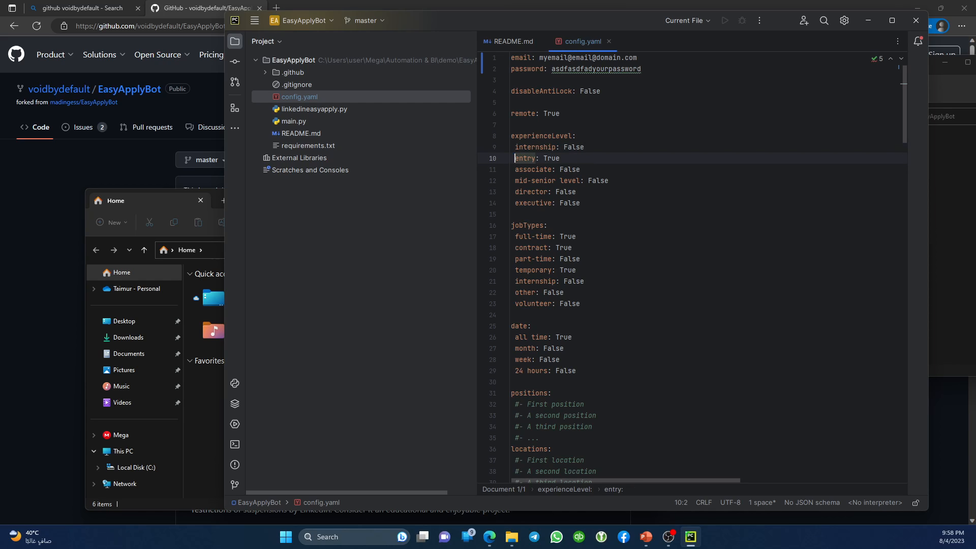
pyautogui.hotkey('shift', 'Right')
pyautogui.press('Down')
pyautogui.press('Down')
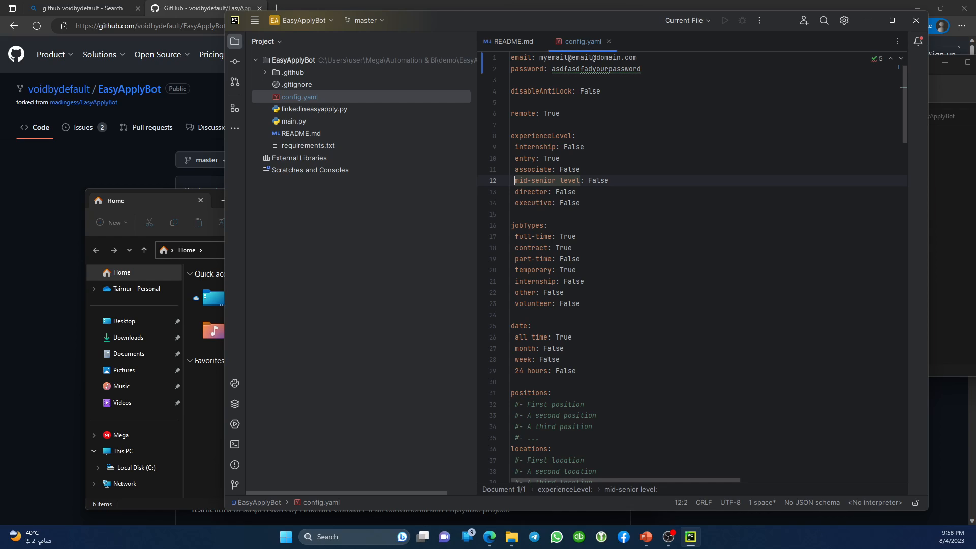
pyautogui.press('Down')
pyautogui.press('Down')
pyautogui.press('Down')
pyautogui.press('Down')
pyautogui.press('Down')
pyautogui.press('Down')
pyautogui.press('Down')
pyautogui.press('Down')
pyautogui.press('Down')
pyautogui.press('Down')
pyautogui.press('Down')
pyautogui.press('Down')
pyautogui.press('Down')
pyautogui.press('Down')
pyautogui.press('Down')
pyautogui.press('Down')
pyautogui.press('Down')
pyautogui.press('Down')
pyautogui.press('Down')
pyautogui.press('Down')
pyautogui.press('Down')
pyautogui.press('Down')
pyautogui.press('Down')
pyautogui.press('Down')
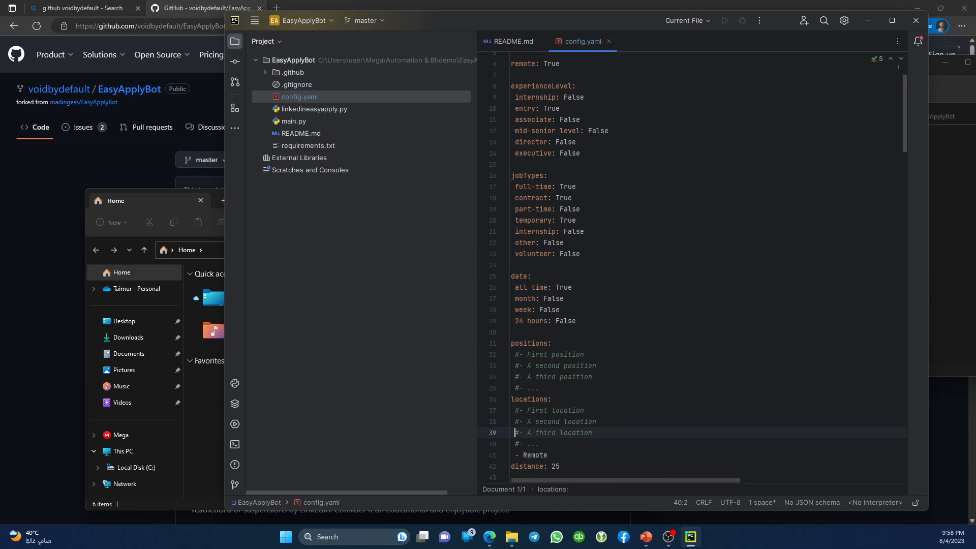
# Uncomment the first position in config.yaml and replace its placeholder with Finance manager.
pyautogui.press('Up')
pyautogui.press('Up')
pyautogui.press('Up')
pyautogui.press('Up')
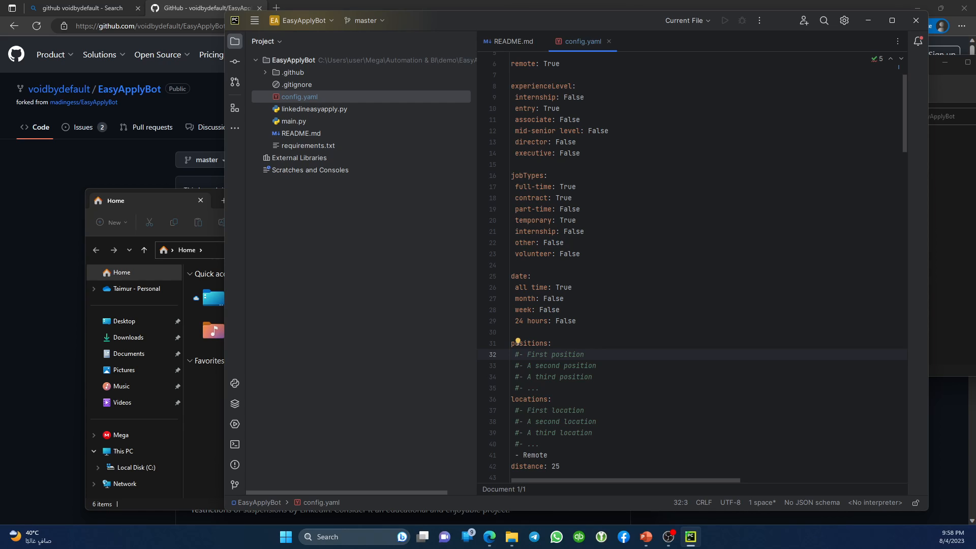
pyautogui.press('Left')
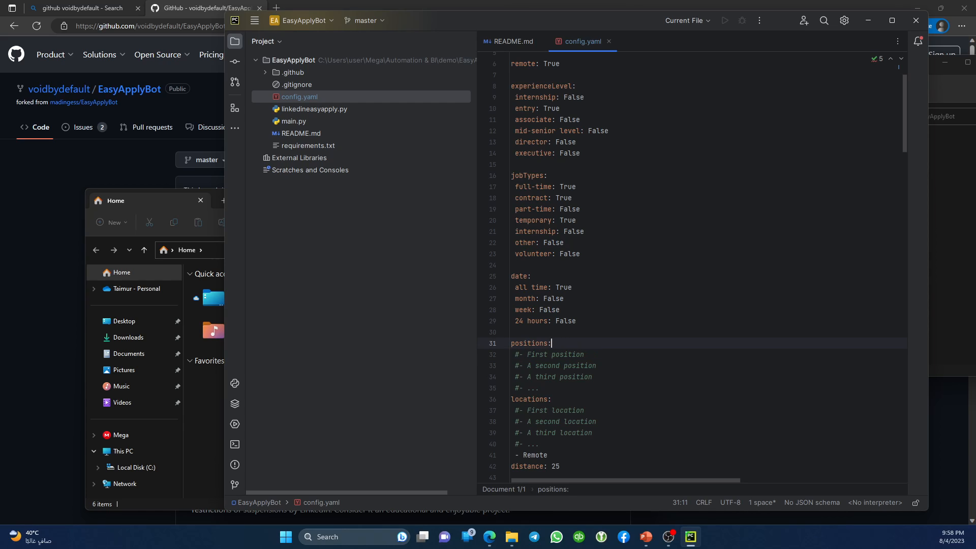
pyautogui.hotkey('shift', 'Right')
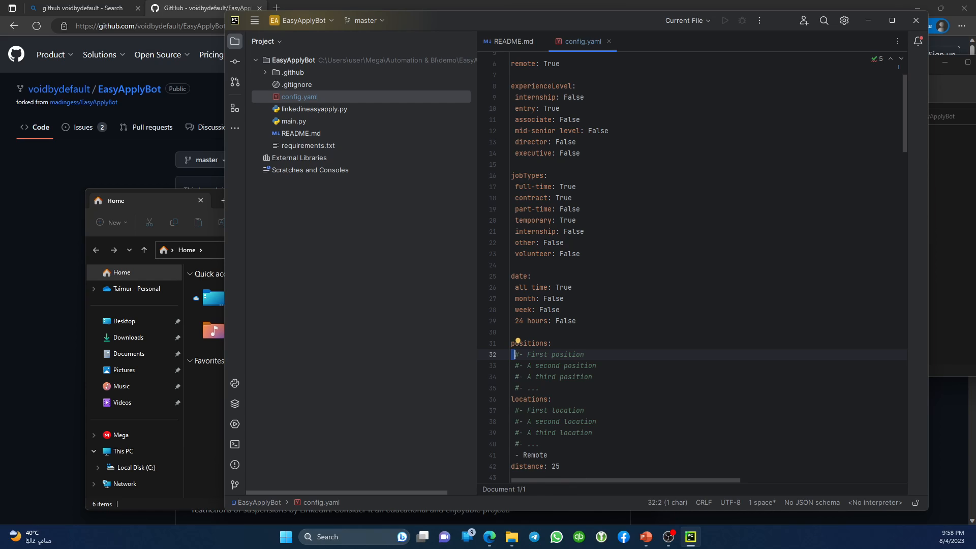
pyautogui.press('Right')
pyautogui.press('Delete')
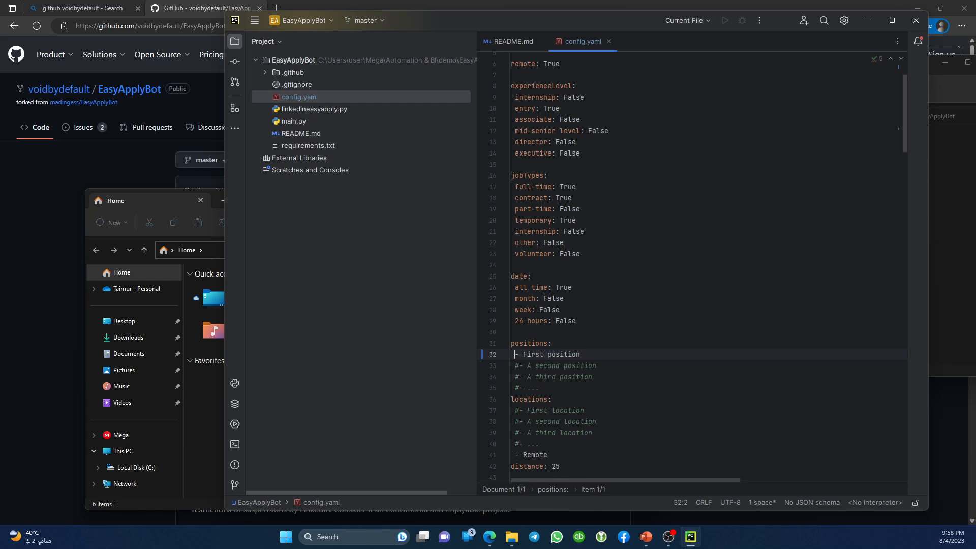
pyautogui.press('Right')
pyautogui.hotkey('shift', 'End')
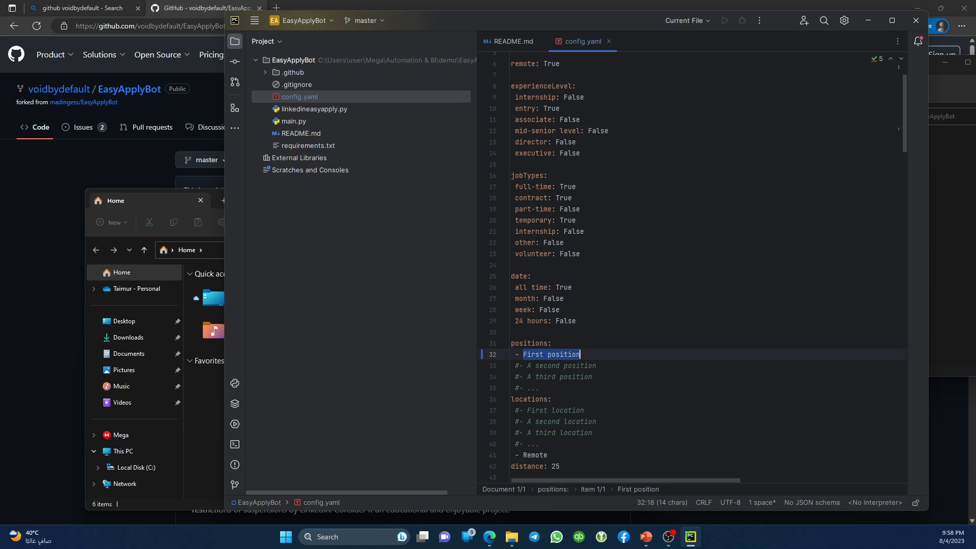
pyautogui.press('BackSpace')
pyautogui.write('Finance aman')
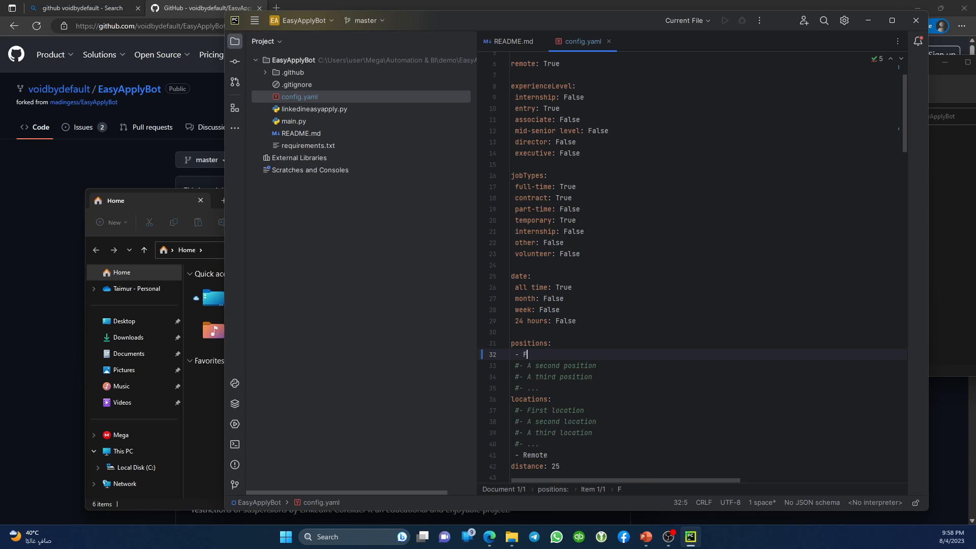
pyautogui.press('BackSpace')
pyautogui.press('BackSpace')
pyautogui.press('BackSpace')
pyautogui.press('BackSpace')
pyautogui.write('manager')
# Duplicate the Finance manager line and change the copy to Accounting manager.
pyautogui.press('Down')
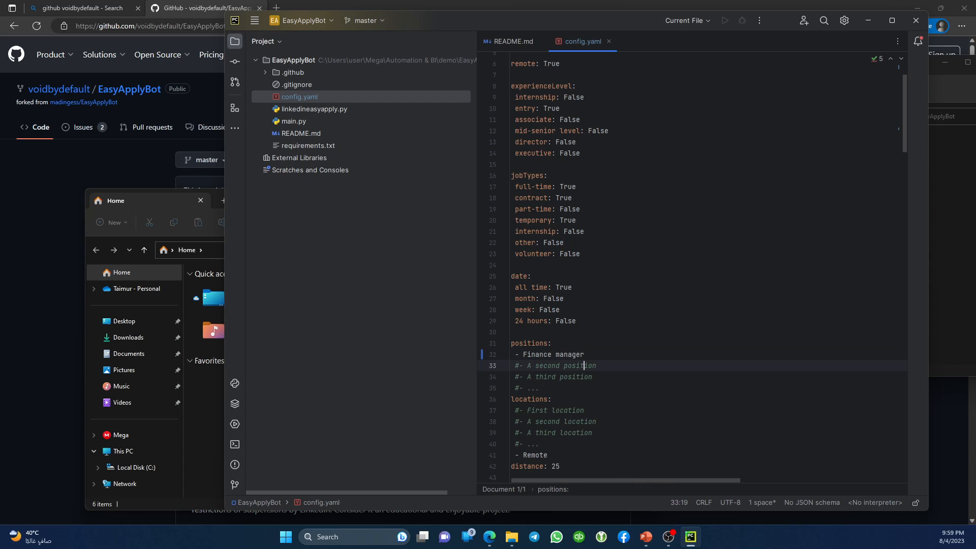
pyautogui.press('Up')
pyautogui.hotkey('shift', 'Home')
pyautogui.hotkey('ctrl', 'c')
pyautogui.press('End')
pyautogui.press('Return')
pyautogui.hotkey('ctrl', 'v')
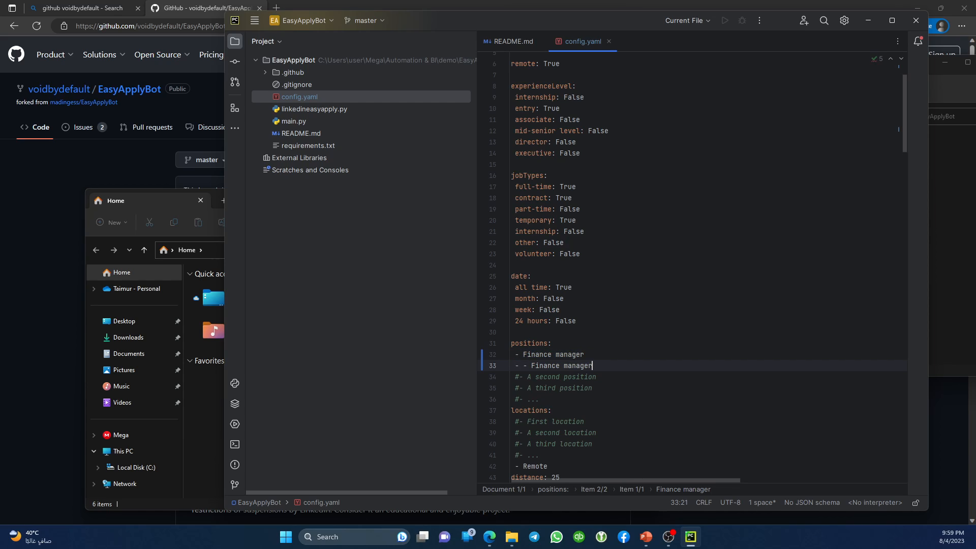
pyautogui.press('Home')
pyautogui.hotkey('ctrl', 'z')
pyautogui.hotkey('ctrl', 'z')
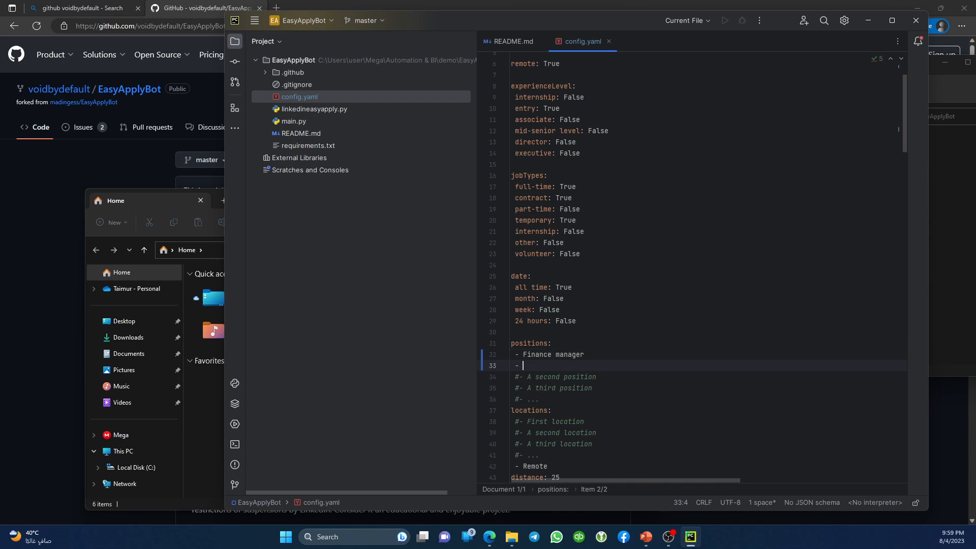
pyautogui.press('Up')
pyautogui.hotkey('shift', 'End')
pyautogui.hotkey('ctrl', 'c')
pyautogui.press('Down')
pyautogui.hotkey('ctrl', 'v')
pyautogui.hotkey('ctrl', 'Left')
pyautogui.hotkey('ctrl', 'shift', 'Left')
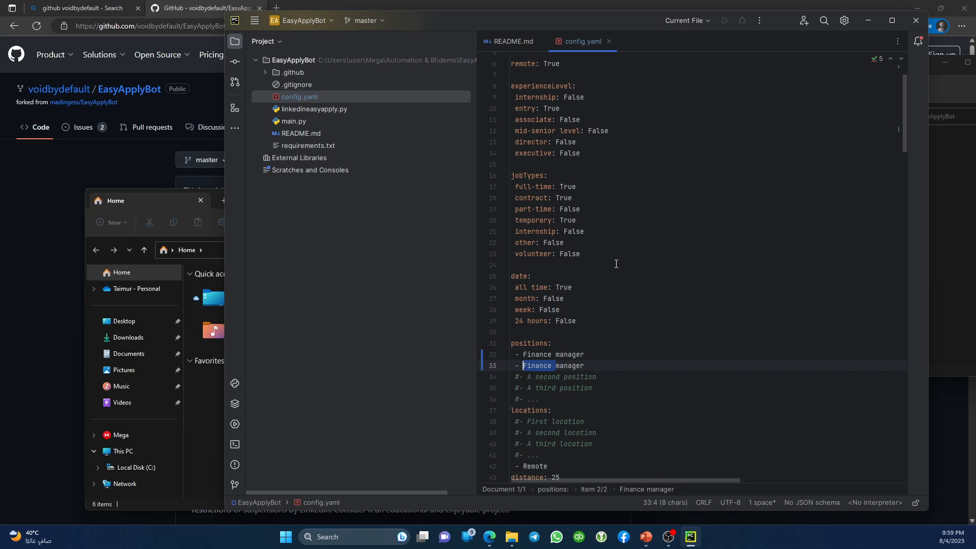
pyautogui.write('Accounting')
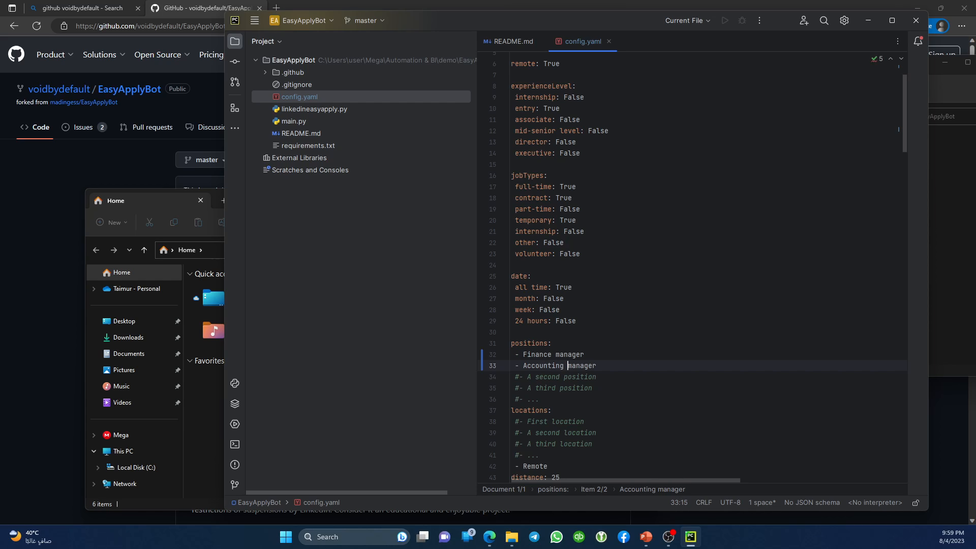
# Check the settings below, then paste a repeated Accounting manager line after it.
pyautogui.press('Down')
pyautogui.press('Down')
pyautogui.press('Down')
pyautogui.press('Down')
pyautogui.press('Down')
pyautogui.press('Down')
pyautogui.press('Down')
pyautogui.press('Down')
pyautogui.press('Down')
pyautogui.press('Down')
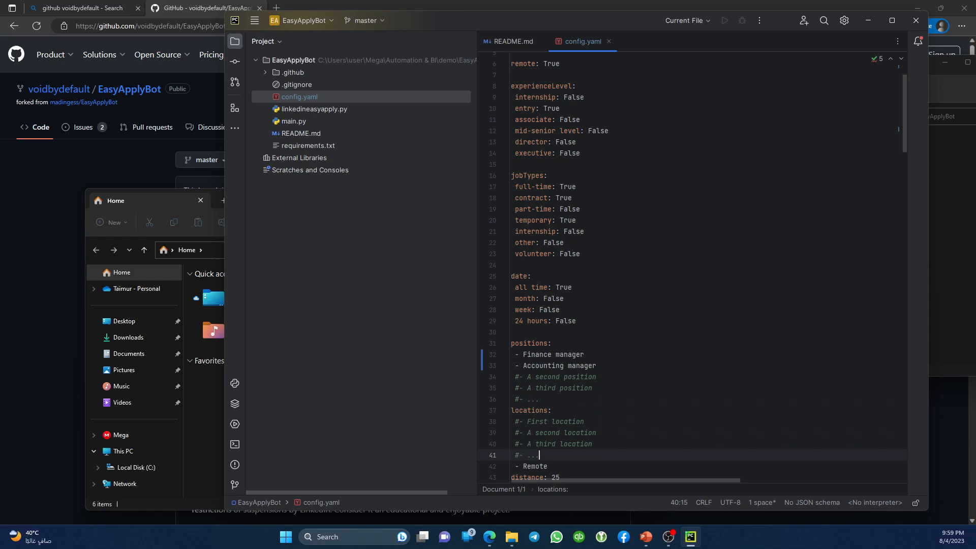
pyautogui.press('Down')
pyautogui.press('Down')
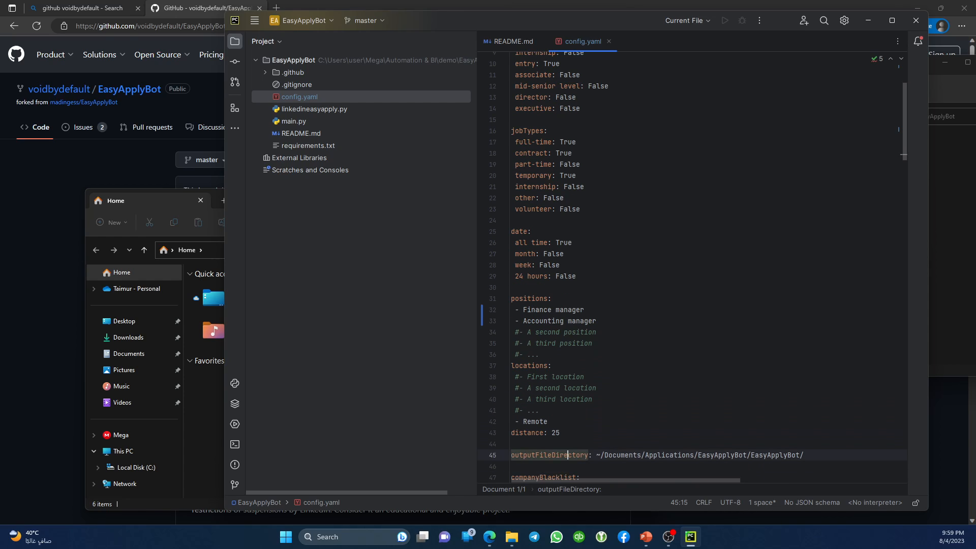
pyautogui.press('Up')
pyautogui.press('Up')
pyautogui.press('Up')
pyautogui.press('Up')
pyautogui.press('Up')
pyautogui.press('Up')
pyautogui.press('Up')
pyautogui.press('Up')
pyautogui.press('Up')
pyautogui.press('Up')
pyautogui.press('Up')
pyautogui.press('Up')
pyautogui.press('Home')
pyautogui.hotkey('shift', 'End')
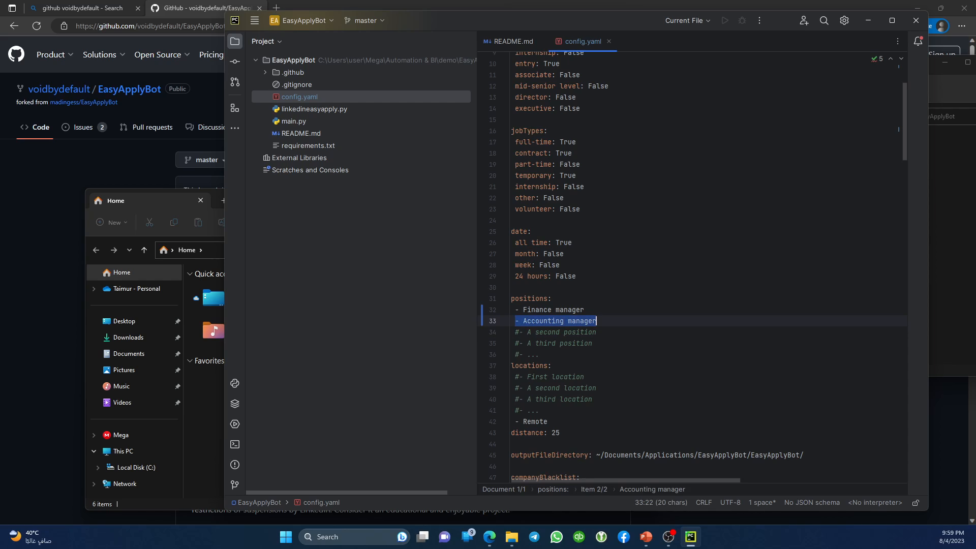
pyautogui.press('Home')
pyautogui.press('End')
pyautogui.press('Return')
pyautogui.press('BackSpace')
pyautogui.press('BackSpace')
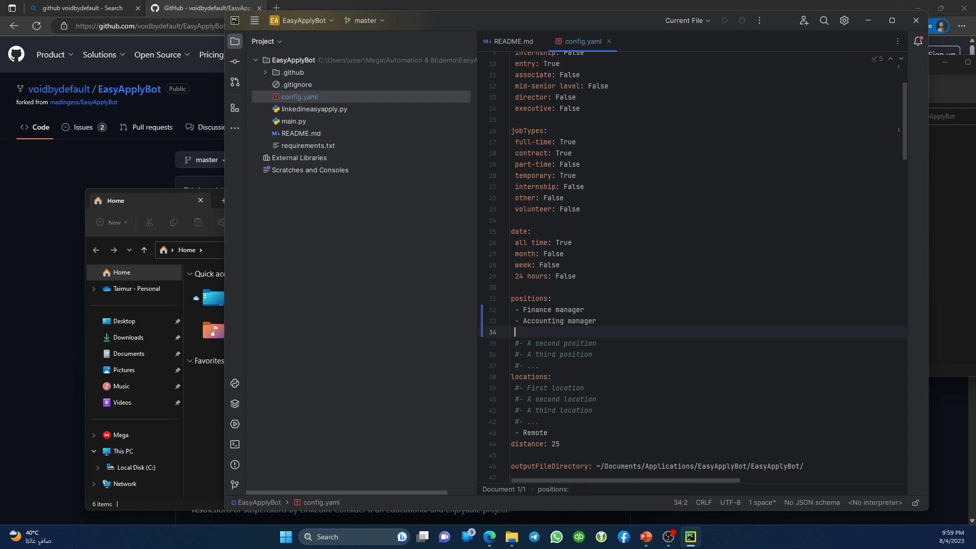
pyautogui.hotkey('ctrl', 'v')
# Add test items 'd d d dd d' and select the unwanted extra lines.
pyautogui.press('Return')
pyautogui.write('d d d dd d')
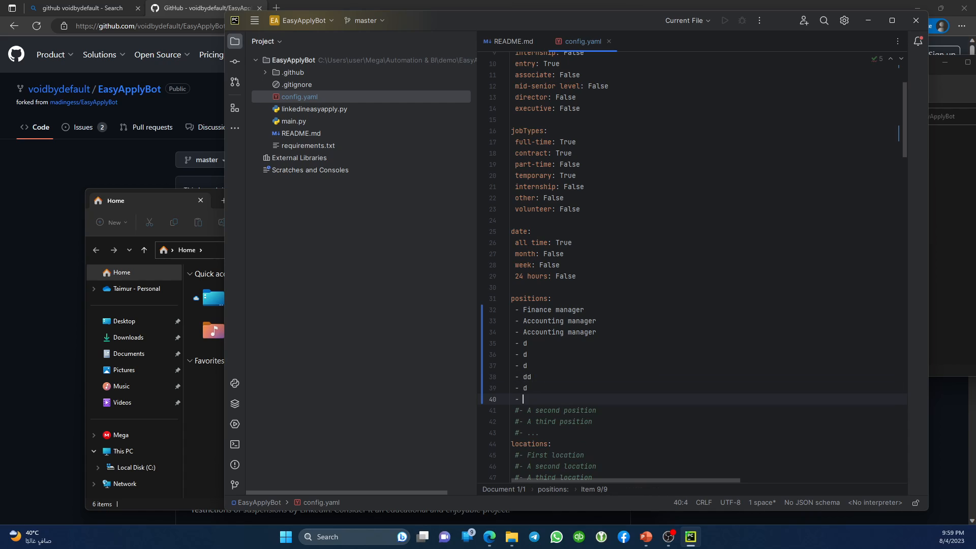
pyautogui.hotkey('shift', 'Up')
pyautogui.hotkey('shift', 'Up')
pyautogui.hotkey('shift', 'Up')
pyautogui.hotkey('shift', 'Up')
pyautogui.hotkey('shift', 'Up')
pyautogui.hotkey('shift', 'Up')
pyautogui.hotkey('shift', 'Up')
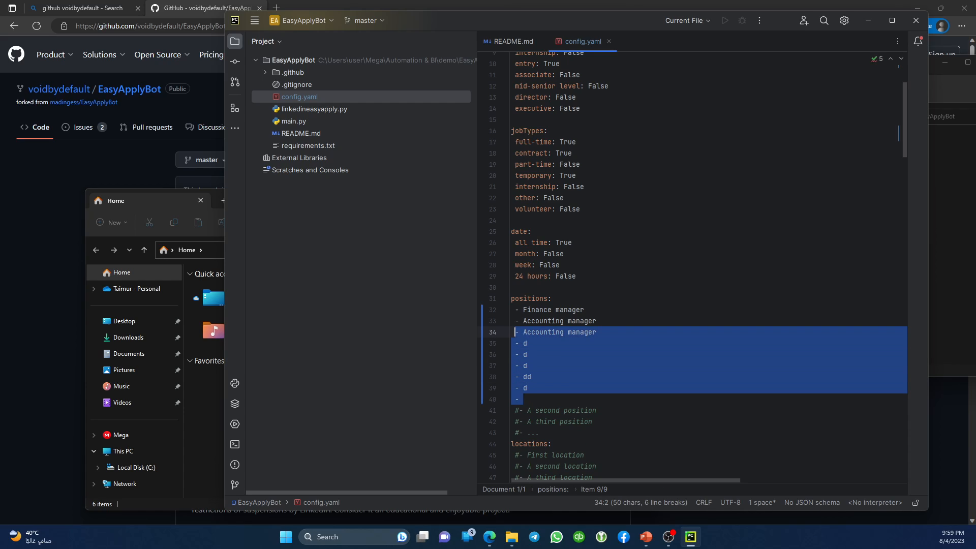
pyautogui.hotkey('shift', 'Home')
pyautogui.hotkey('shift', 'Down')
pyautogui.hotkey('shift', 'Home')
# Delete the extra position lines and uncomment the First location entry, selecting its placeholder.
pyautogui.press('Delete')
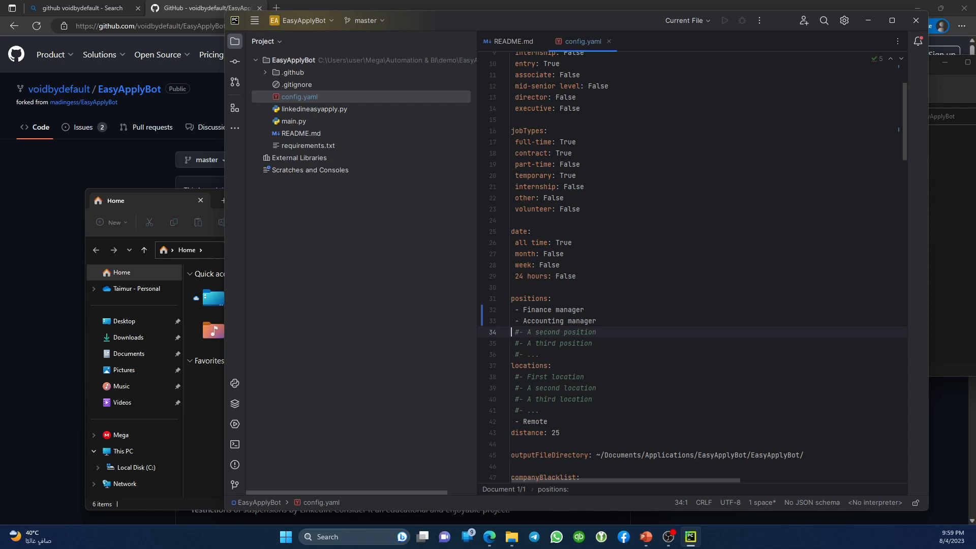
pyautogui.press('Down')
pyautogui.press('Down')
pyautogui.press('Down')
pyautogui.press('Down')
pyautogui.press('Down')
pyautogui.press('Up')
pyautogui.press('Right')
pyautogui.press('Delete')
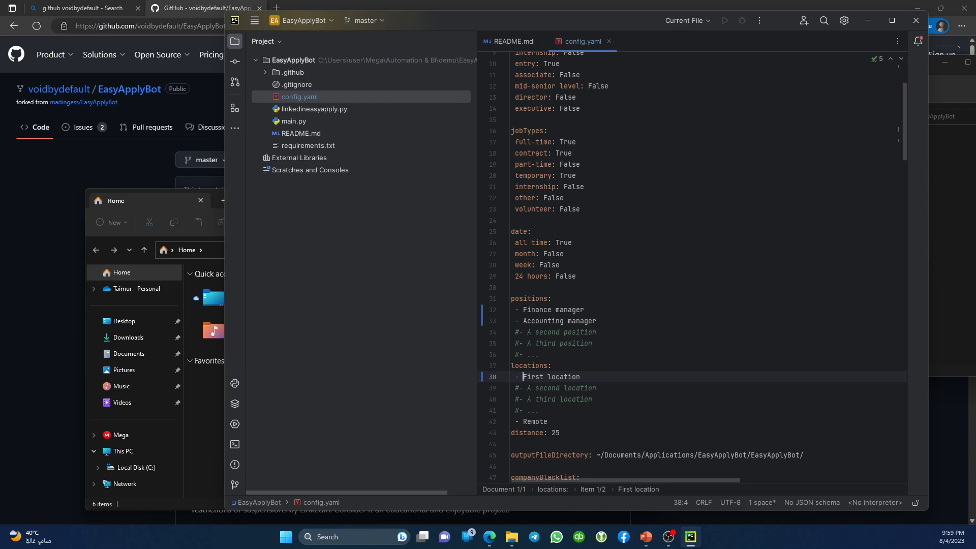
pyautogui.hotkey('shift', 'End')
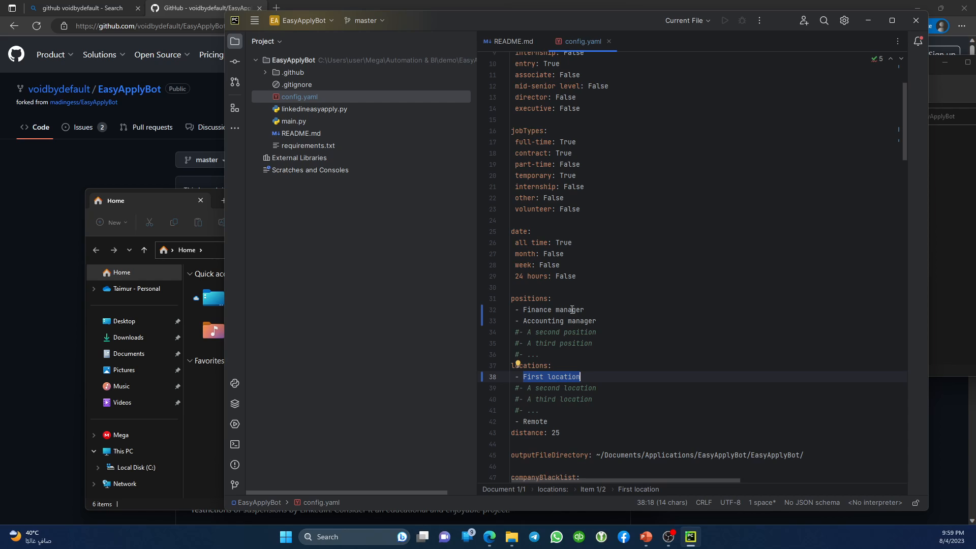
# Set the first location to Australia and New Zealand.
pyautogui.moveTo(491, 537)
pyautogui.write('A')
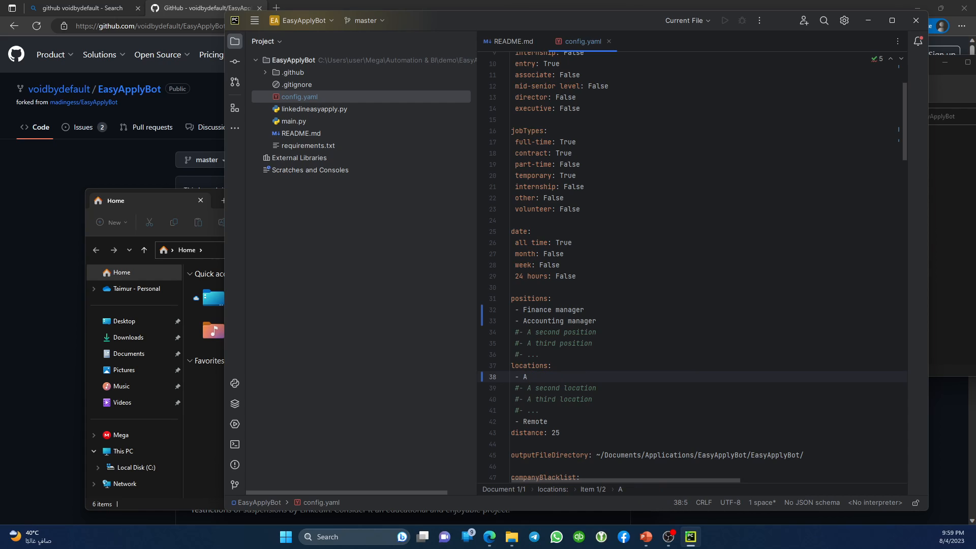
pyautogui.write('ustralia & Ne')
pyautogui.moveTo(523, 377); pyautogui.dragTo(581, 377)
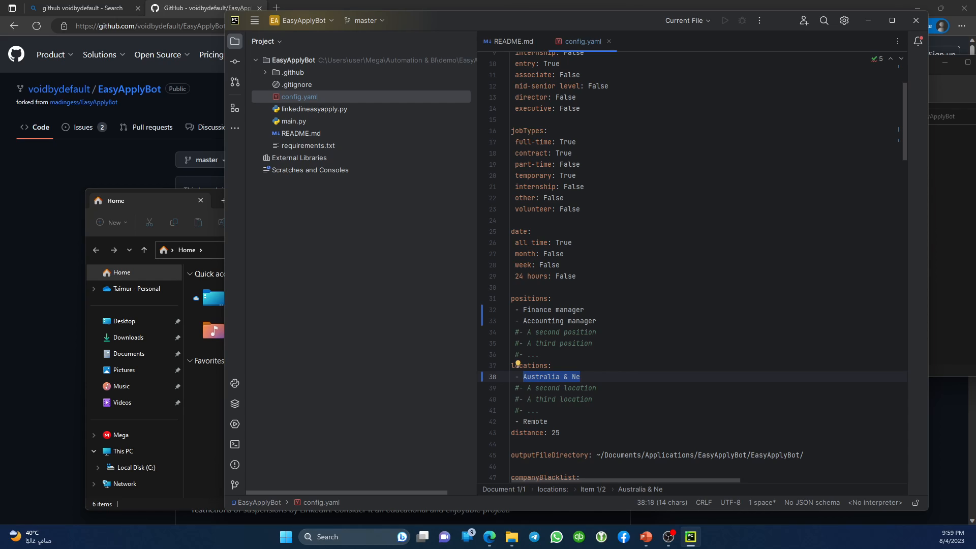
pyautogui.write('Australia an')
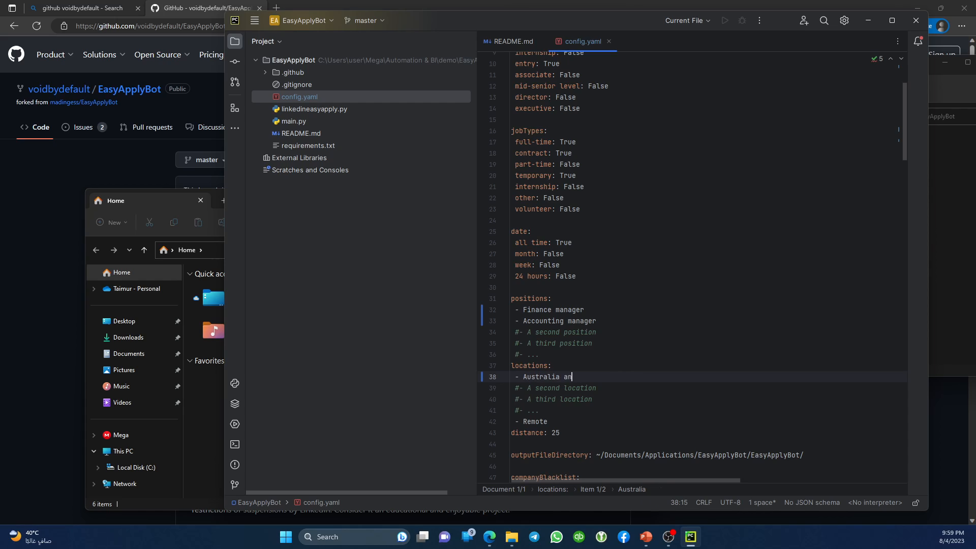
pyautogui.write('d New Zealand')
pyautogui.click(596, 388)
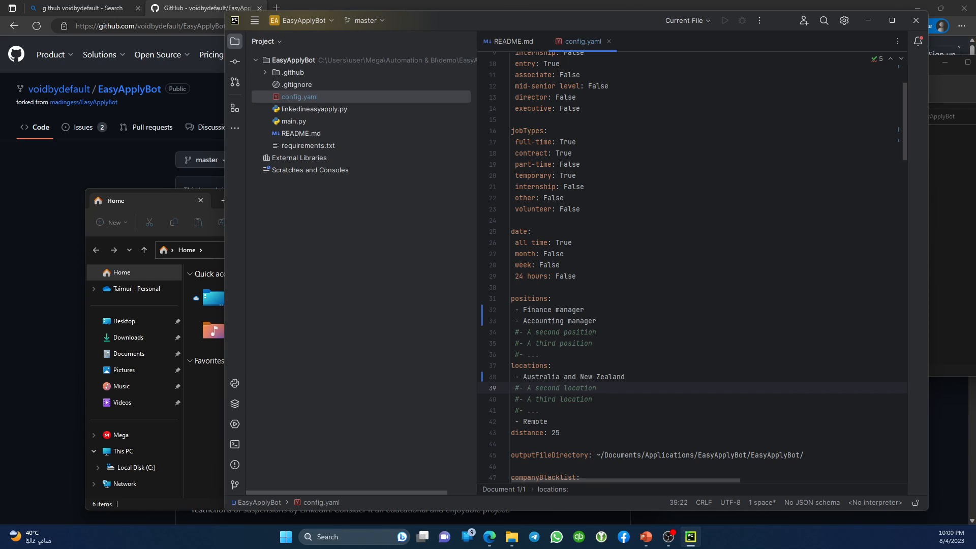
pyautogui.click(539, 411)
pyautogui.press('Down')
pyautogui.press('Down')
pyautogui.press('Down')
pyautogui.press('Down')
pyautogui.press('Down')
pyautogui.press('Down')
pyautogui.press('Down')
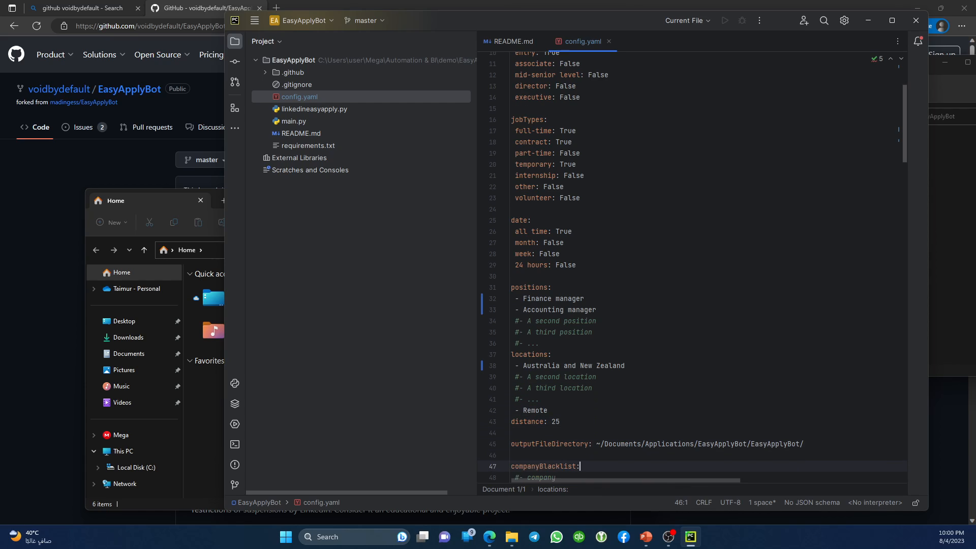
pyautogui.press('Up')
pyautogui.press('Up')
pyautogui.press('Up')
pyautogui.press('Up')
pyautogui.press('Down')
pyautogui.press('Down')
pyautogui.press('Down')
pyautogui.press('Down')
pyautogui.press('Down')
pyautogui.press('Down')
pyautogui.press('Down')
pyautogui.press('Down')
pyautogui.press('Down')
pyautogui.press('Down')
pyautogui.press('Down')
pyautogui.press('Down')
pyautogui.press('Down')
pyautogui.press('Down')
pyautogui.press('Down')
pyautogui.press('Down')
pyautogui.press('Down')
pyautogui.press('Down')
pyautogui.press('Down')
pyautogui.press('Down')
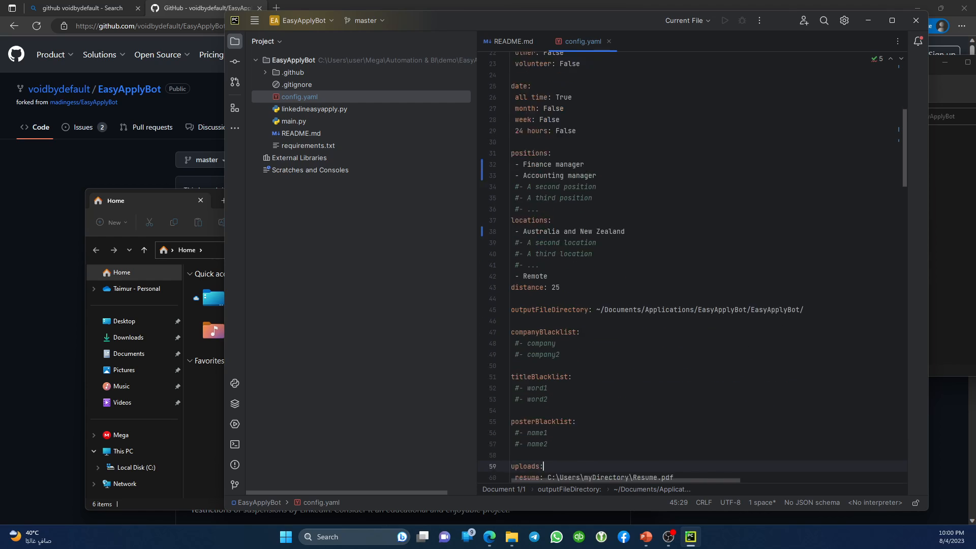
pyautogui.press('Down')
pyautogui.press('Down')
pyautogui.press('Down')
pyautogui.press('Down')
pyautogui.press('Down')
pyautogui.press('Down')
pyautogui.press('Down')
pyautogui.press('Down')
pyautogui.press('Down')
pyautogui.press('Down')
pyautogui.press('Down')
pyautogui.press('Down')
pyautogui.press('Down')
pyautogui.press('Down')
pyautogui.press('Down')
pyautogui.press('Down')
pyautogui.press('Down')
pyautogui.press('Down')
pyautogui.press('Down')
pyautogui.press('Down')
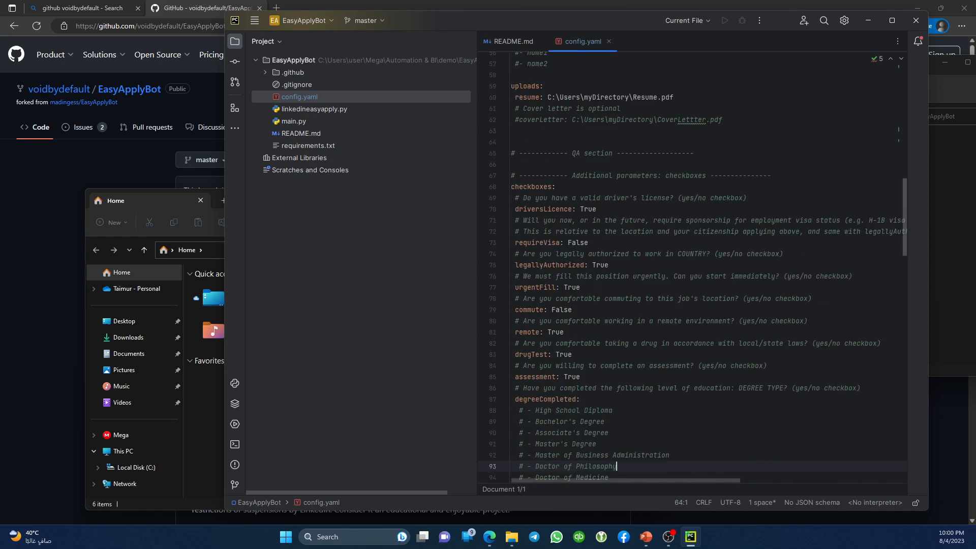
pyautogui.press('Down')
pyautogui.press('Down')
pyautogui.press('Down')
pyautogui.press('Down')
pyautogui.press('Down')
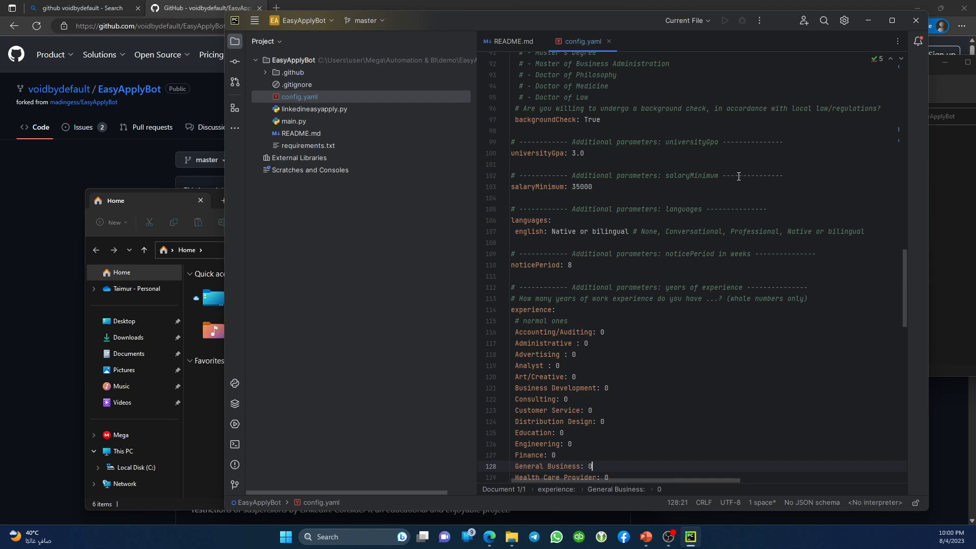
pyautogui.scroll(8, 738, 176)
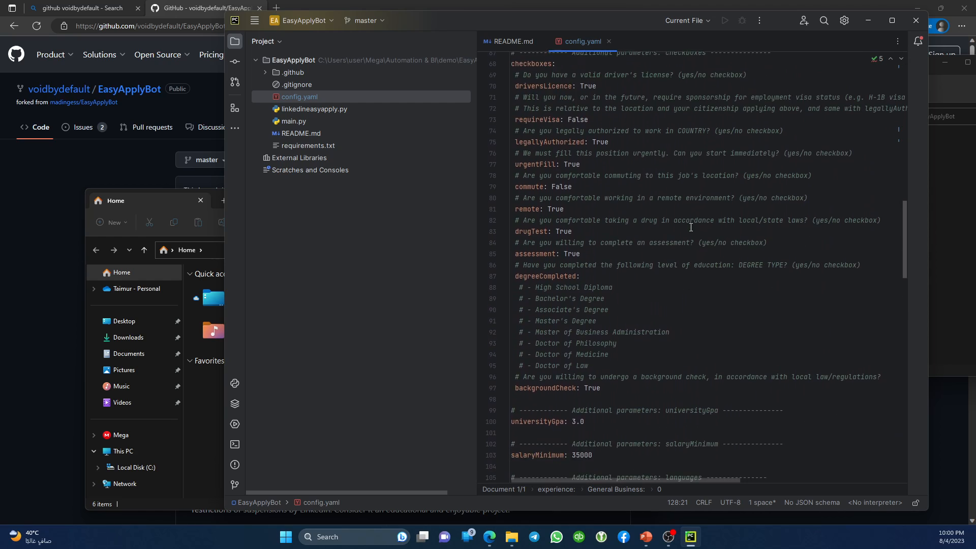
pyautogui.scroll(-13, 690, 227)
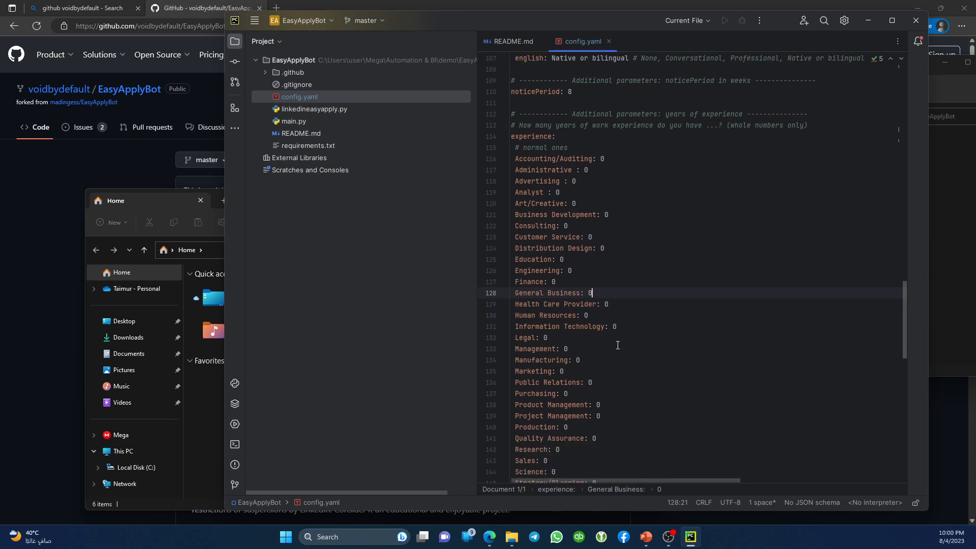
pyautogui.scroll(-15, 617, 345)
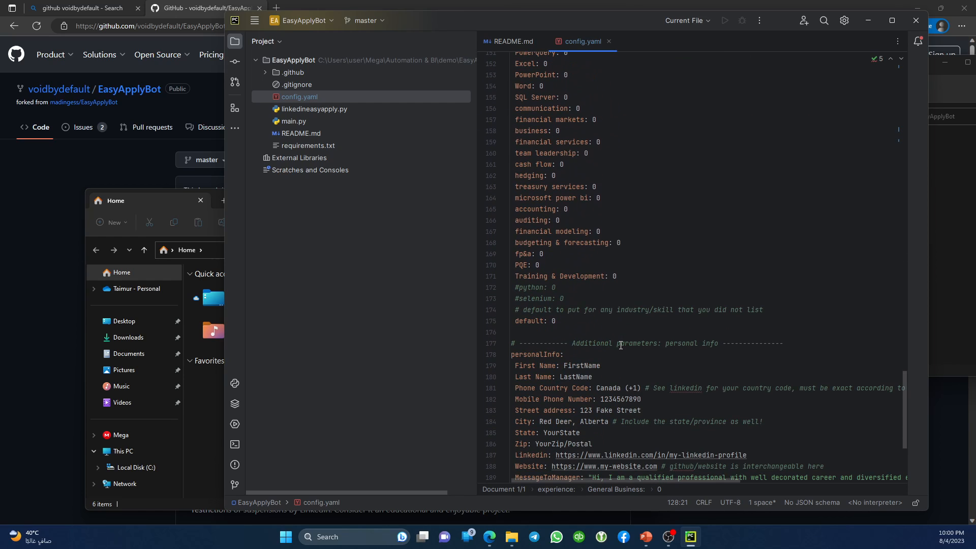
pyautogui.click(563, 279)
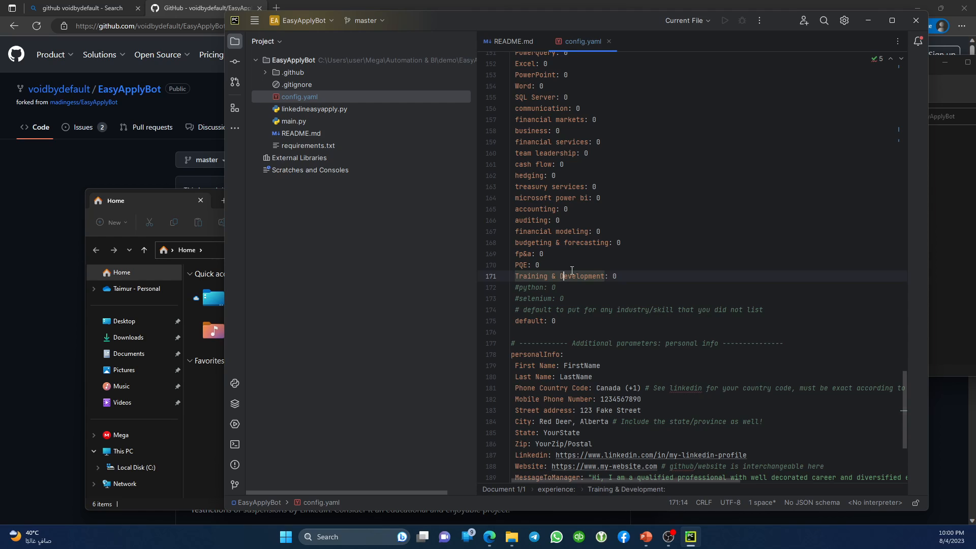
pyautogui.scroll(16, 566, 278)
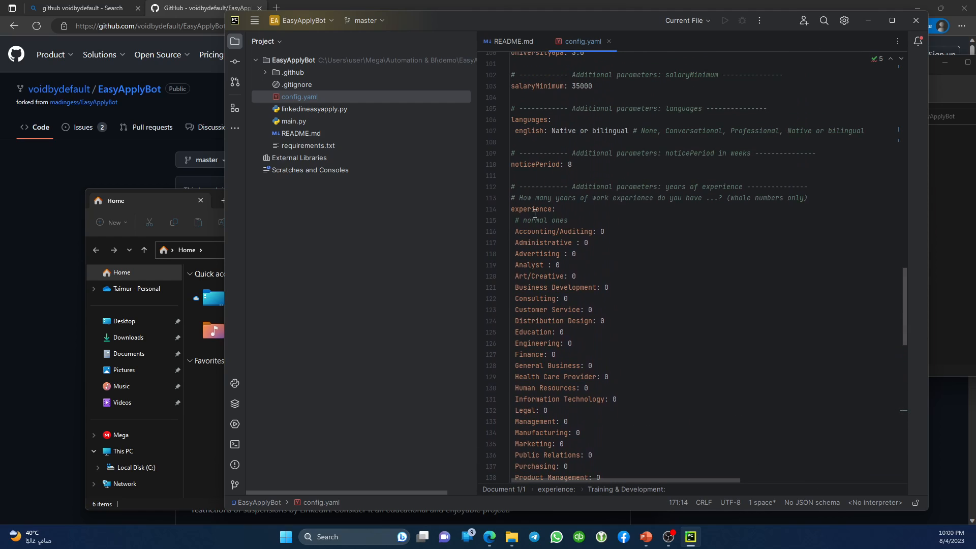
pyautogui.doubleClick(535, 210)
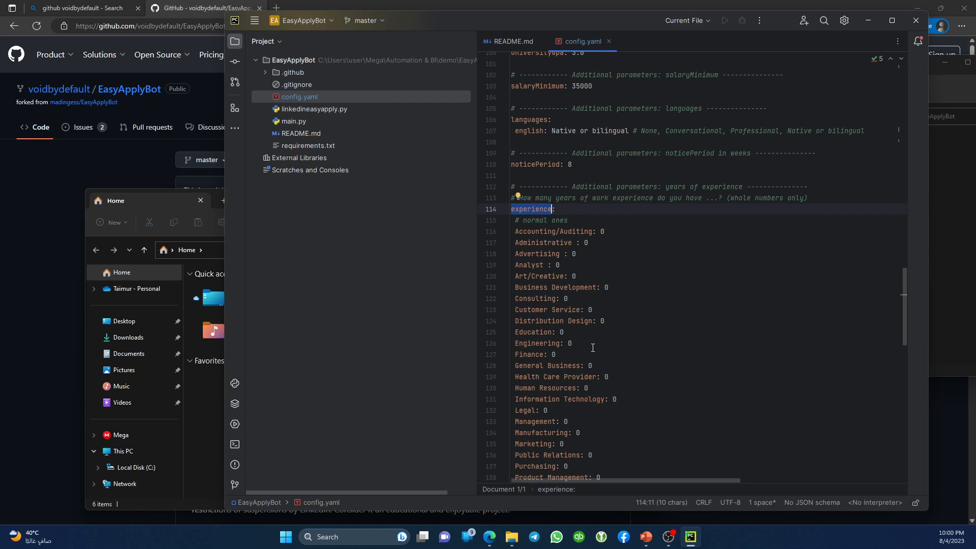
pyautogui.scroll(-6, 593, 348)
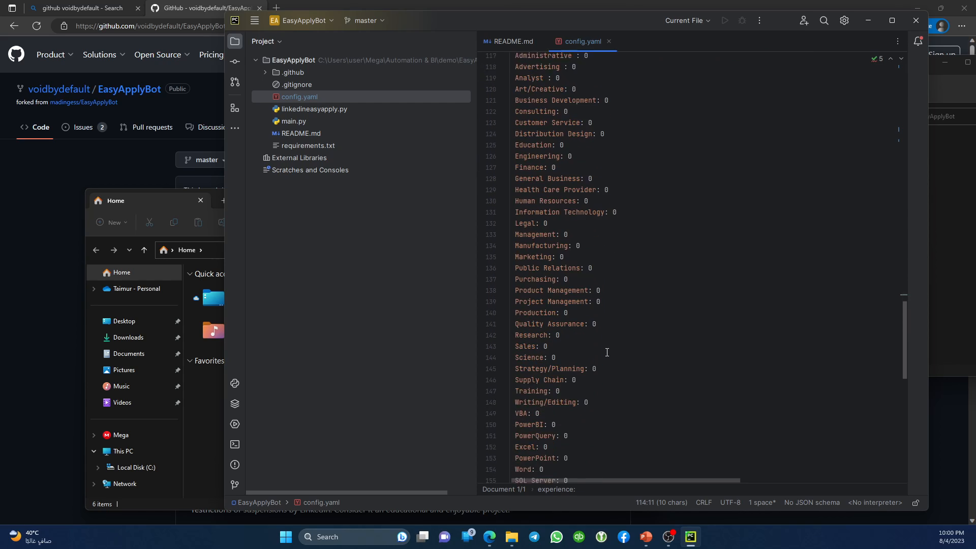
pyautogui.scroll(-9, 607, 353)
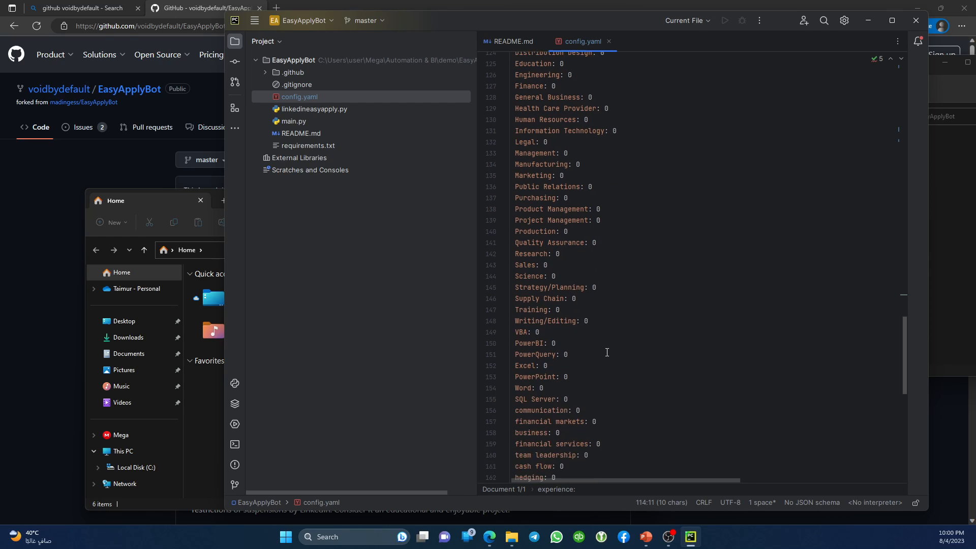
pyautogui.click(625, 344)
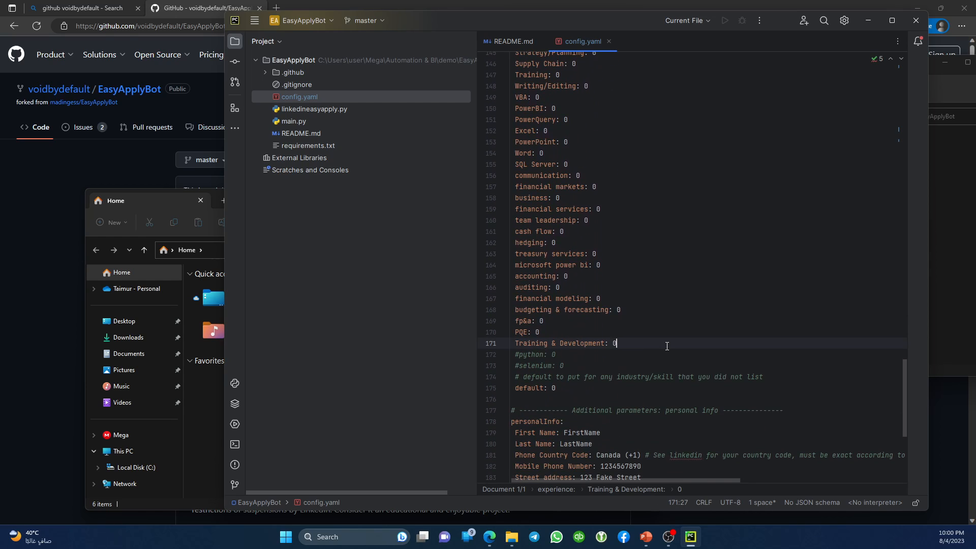
# Add MySQL: 5 and DoingNothing: 20 to the experience list after Training & Development.
pyautogui.press('Return')
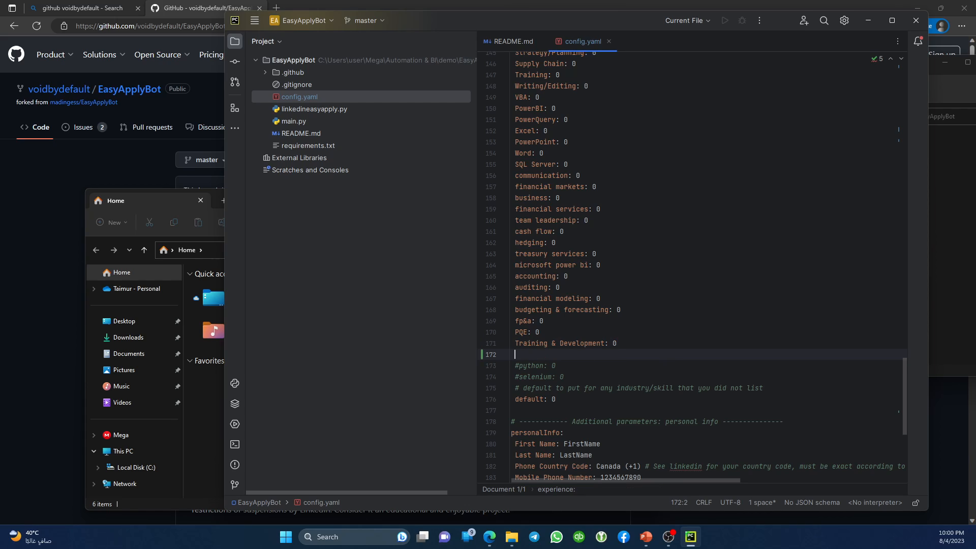
pyautogui.write('MySQL:')
pyautogui.moveTo(564, 343); pyautogui.dragTo(631, 341)
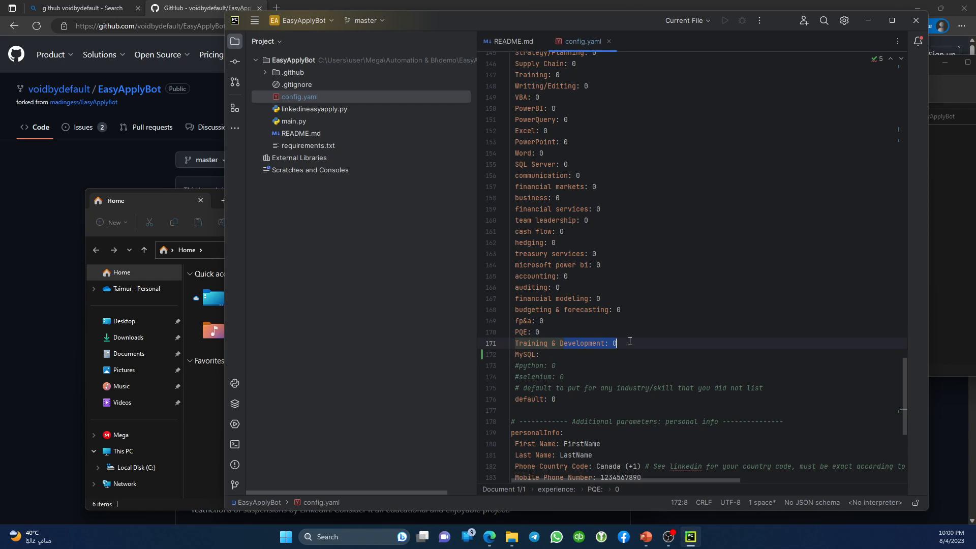
pyautogui.click(551, 352)
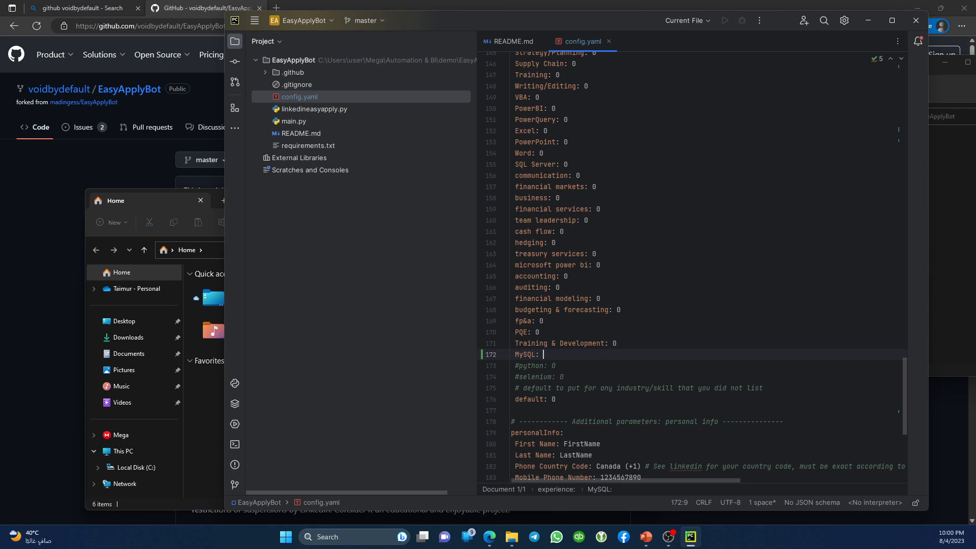
pyautogui.write('5')
pyautogui.press('Return')
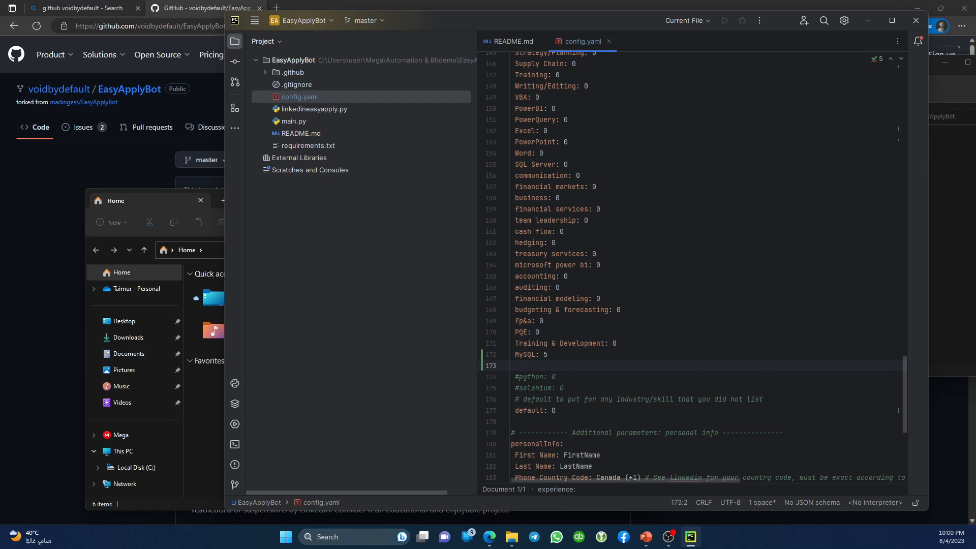
pyautogui.write('DoingNothing: ')
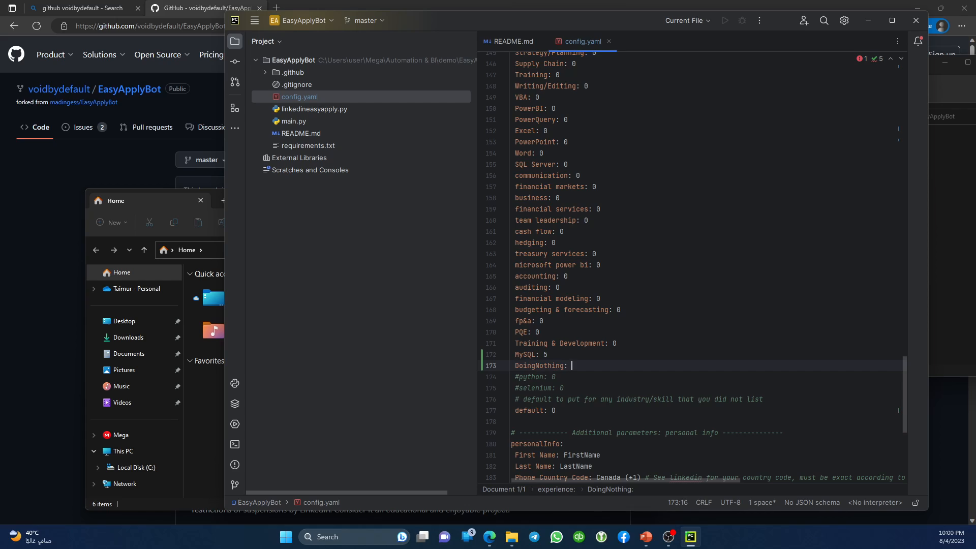
pyautogui.write('20')
# Change the clearance answer to yes, then undo it back to no.
pyautogui.press('Down')
pyautogui.press('Down')
pyautogui.press('Down')
pyautogui.press('Down')
pyautogui.press('Down')
pyautogui.press('Down')
pyautogui.press('Down')
pyautogui.press('Down')
pyautogui.press('Down')
pyautogui.press('Down')
pyautogui.press('Down')
pyautogui.press('Down')
pyautogui.press('Down')
pyautogui.press('Down')
pyautogui.press('Down')
pyautogui.press('Down')
pyautogui.press('Down')
pyautogui.press('Down')
pyautogui.press('Down')
pyautogui.press('Down')
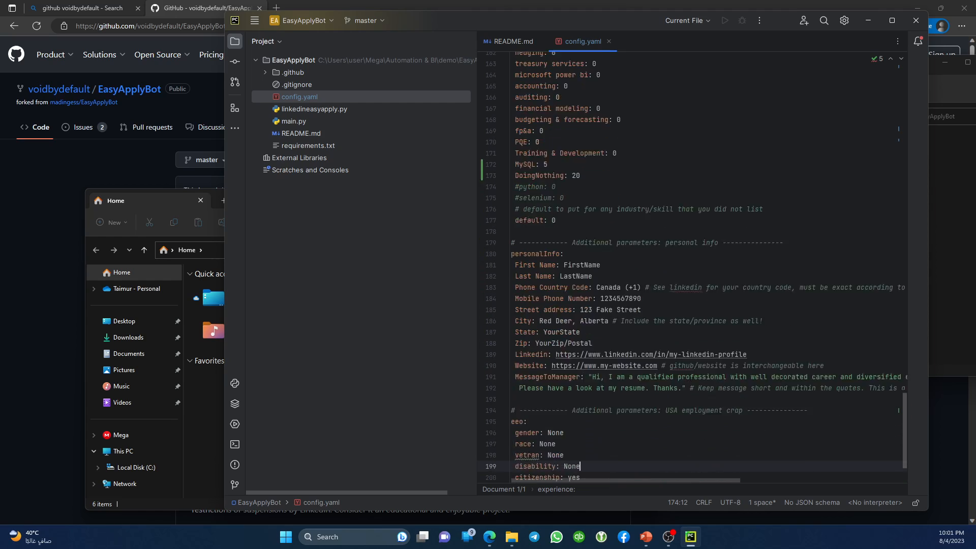
pyautogui.press('Up')
pyautogui.press('Down')
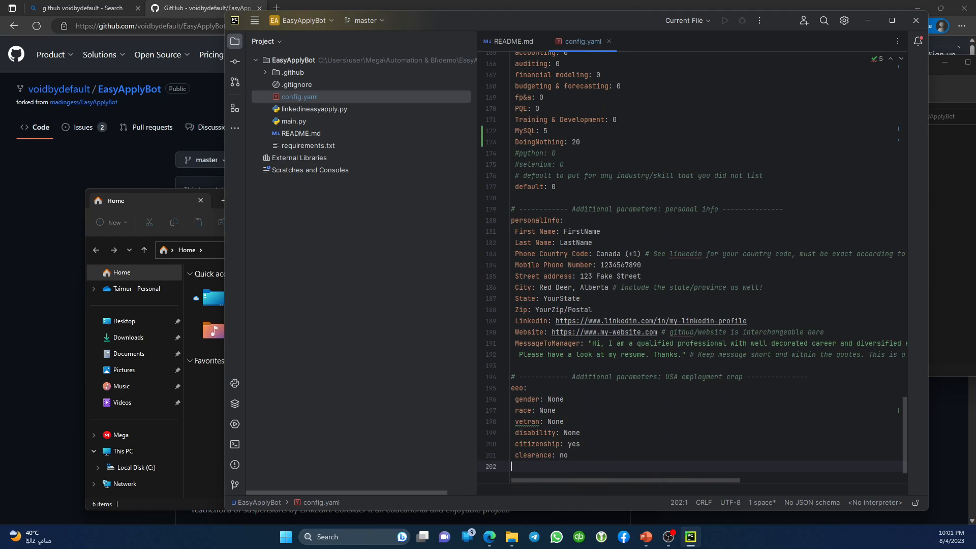
pyautogui.press('Up')
pyautogui.press('Down')
pyautogui.press('Left')
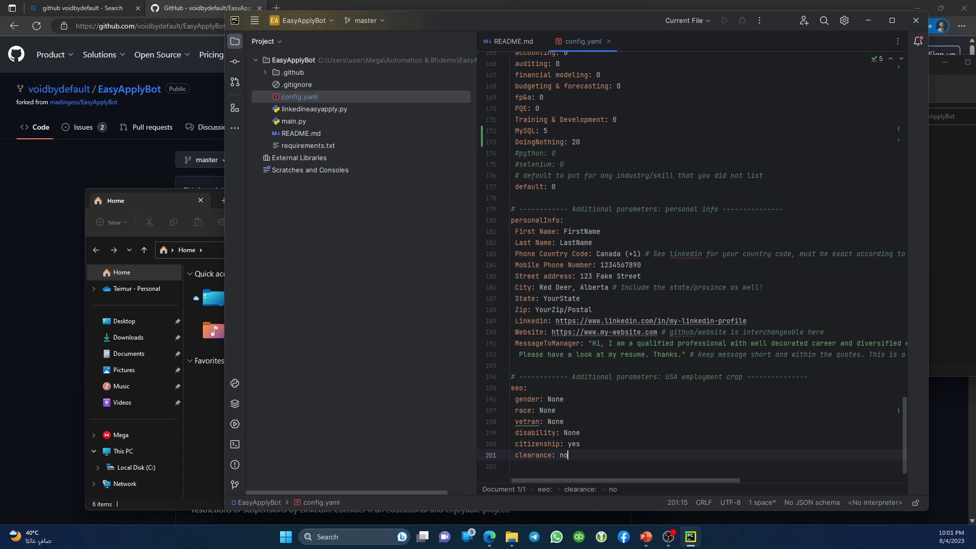
pyautogui.hotkey('shift', 'Left')
pyautogui.hotkey('shift', 'Left')
pyautogui.write('yes')
pyautogui.hotkey('ctrl', 'z')
# Close the config.yaml tab and bring the EasyApplyBot folder window forward.
pyautogui.click(610, 43)
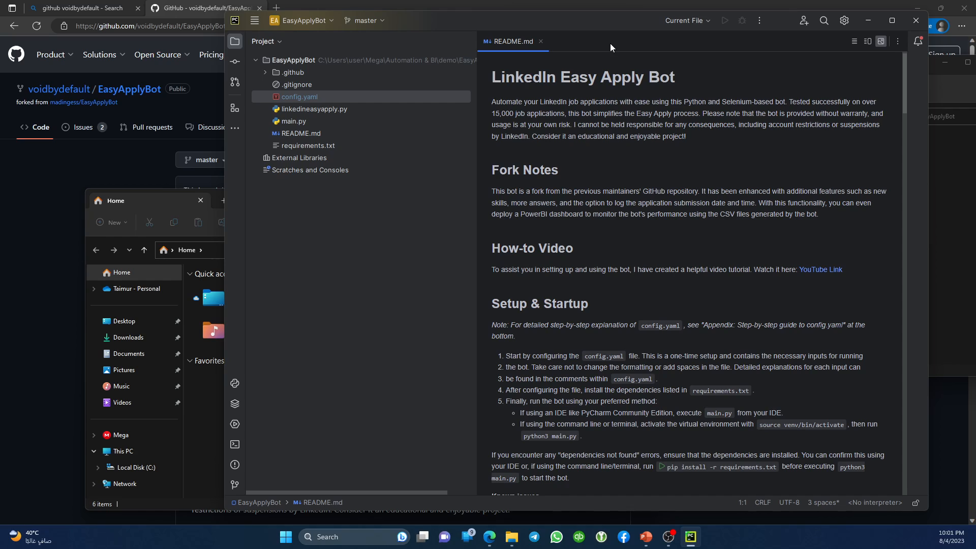
pyautogui.moveTo(548, 25); pyautogui.dragTo(444, 30)
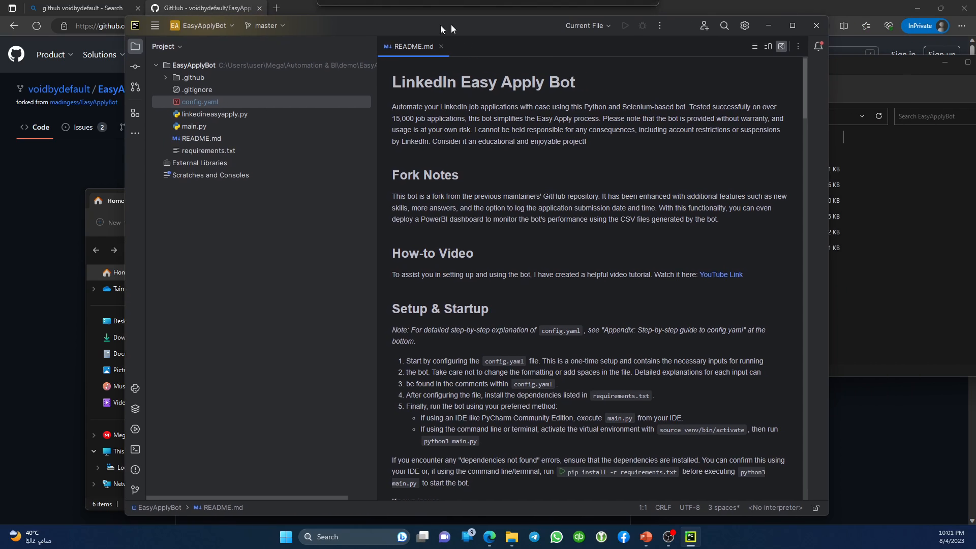
pyautogui.doubleClick(200, 108)
pyautogui.click(505, 48)
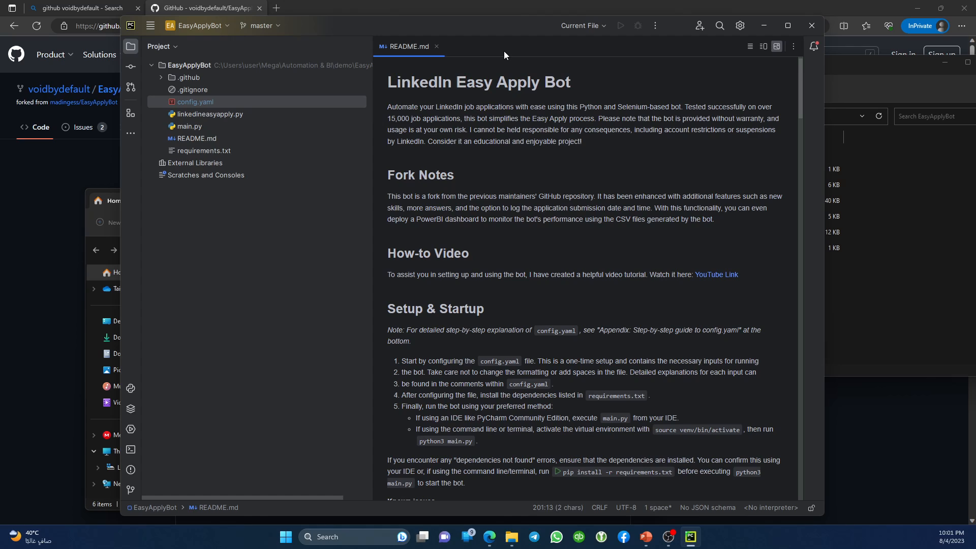
pyautogui.click(919, 294)
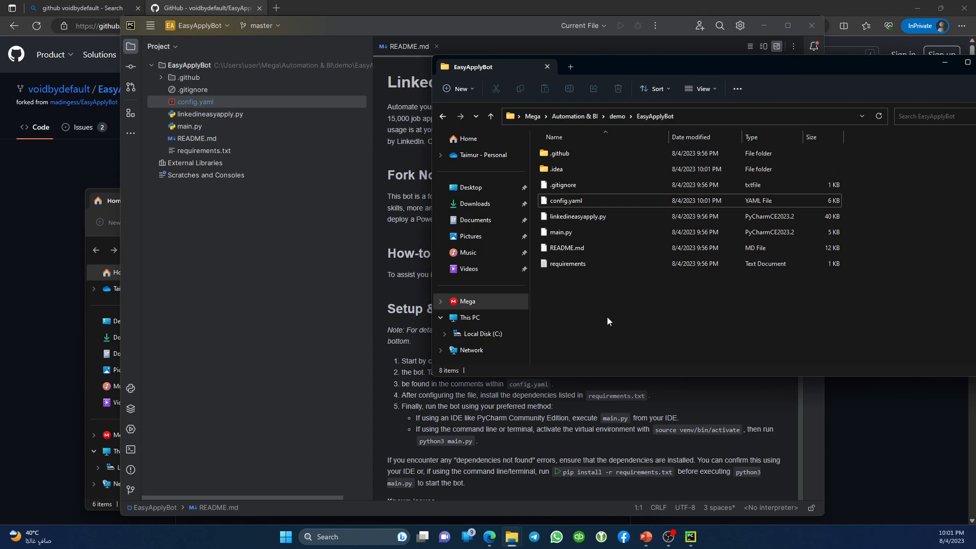
# Select config.yaml inside the _EasyApplyBot SMT (old) folder to copy it.
pyautogui.moveTo(511, 536)
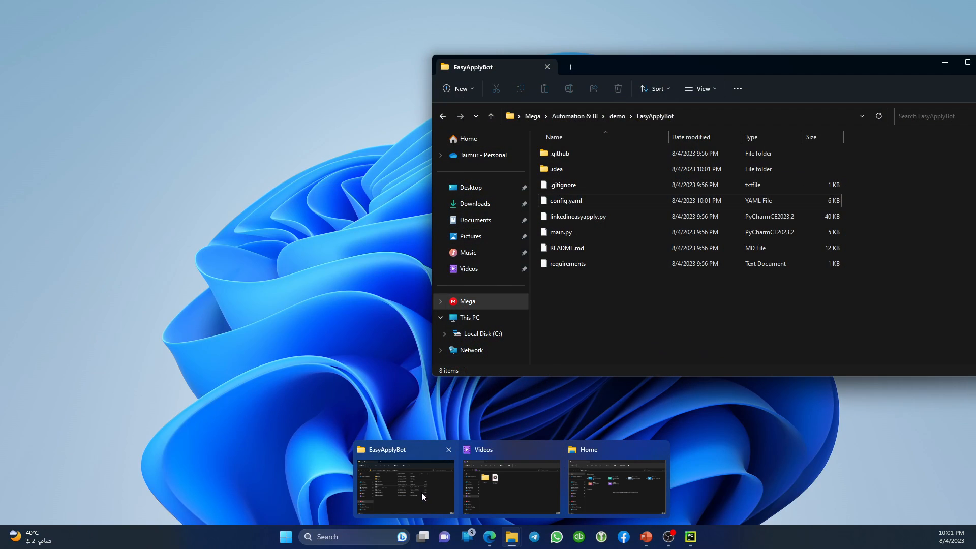
pyautogui.click(422, 492)
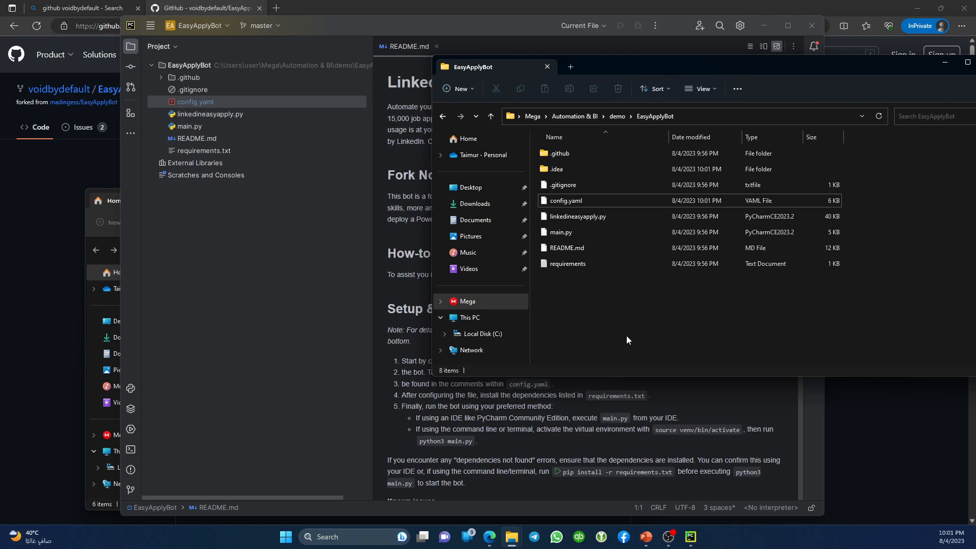
pyautogui.press('BackSpace')
pyautogui.press('BackSpace')
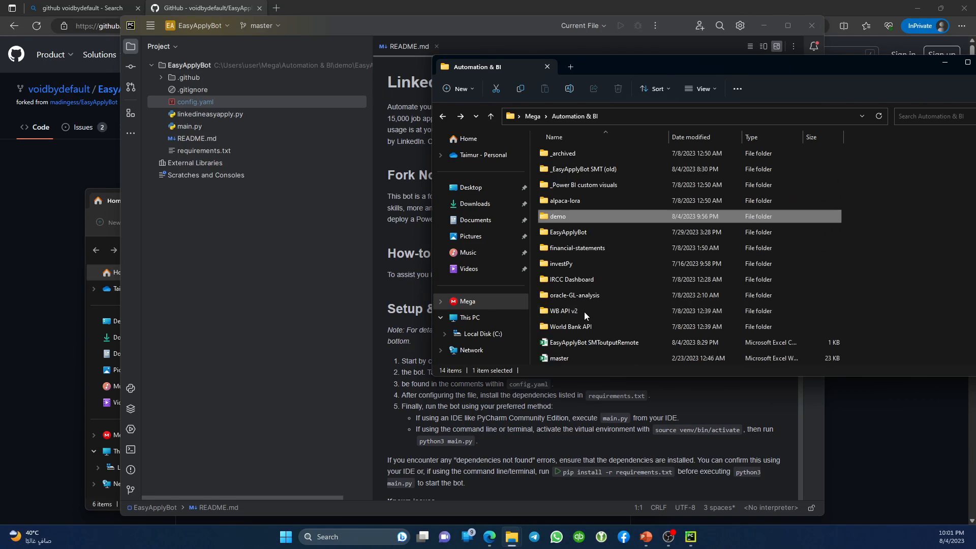
pyautogui.press('Up')
pyautogui.press('Up')
pyautogui.press('Up')
pyautogui.press('Up')
pyautogui.press('Down')
pyautogui.press('Return')
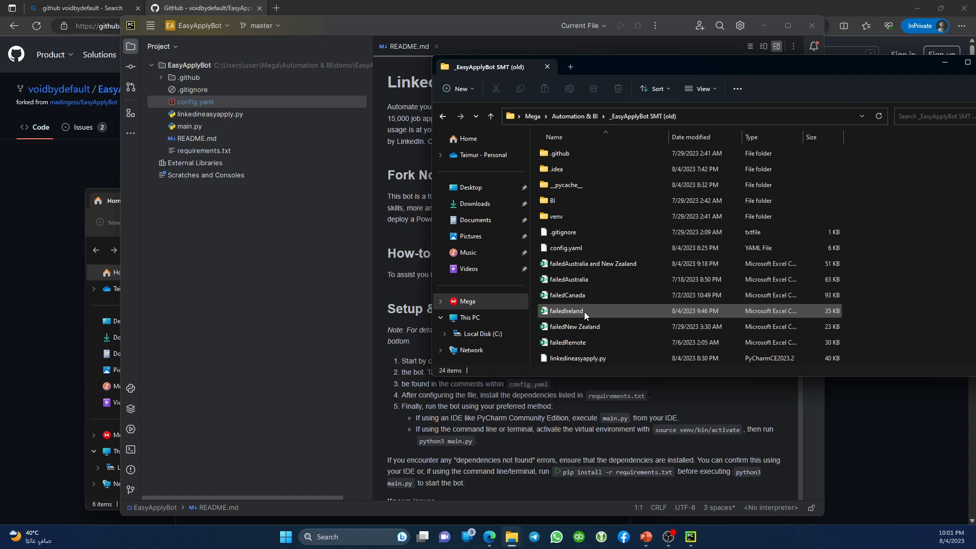
pyautogui.press('Down')
pyautogui.press('Down')
pyautogui.press('c')
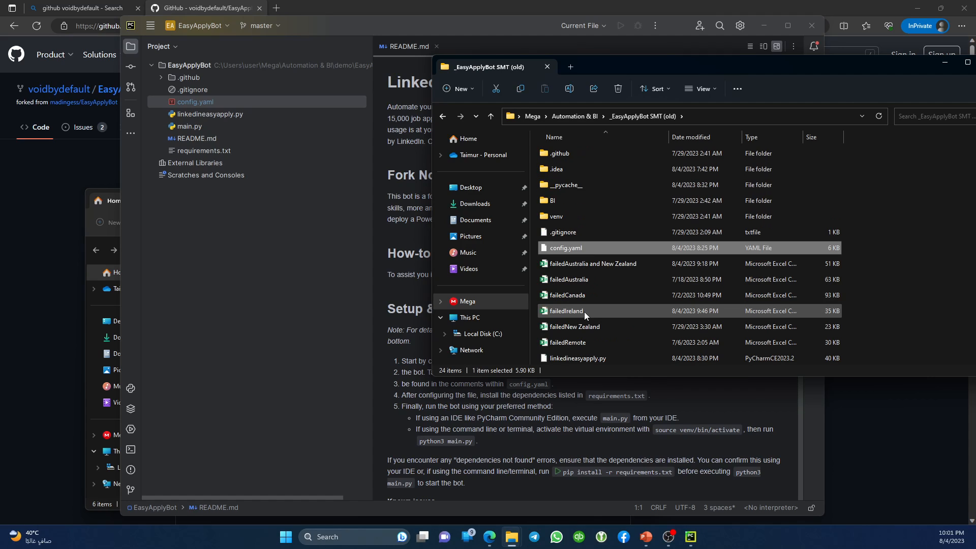
# Paste config.yaml into demo\EasyApplyBot, replacing the existing file.
pyautogui.press('BackSpace')
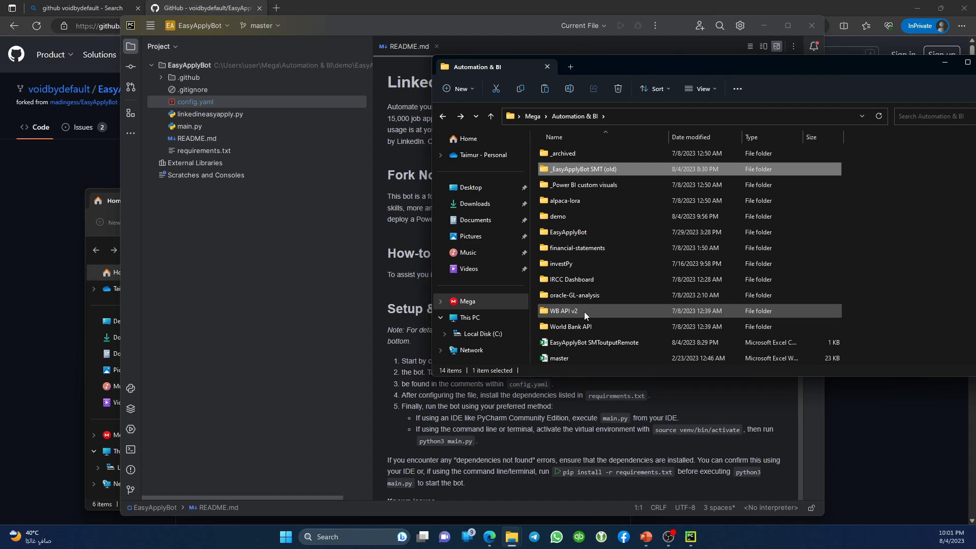
pyautogui.press('d')
pyautogui.press('Return')
pyautogui.press('Down')
pyautogui.press('Return')
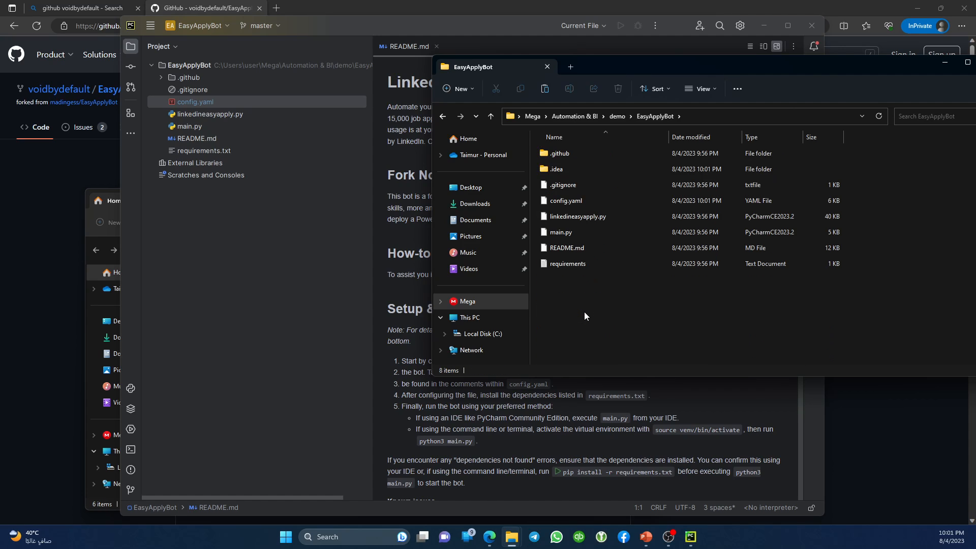
pyautogui.hotkey('ctrl', 'v')
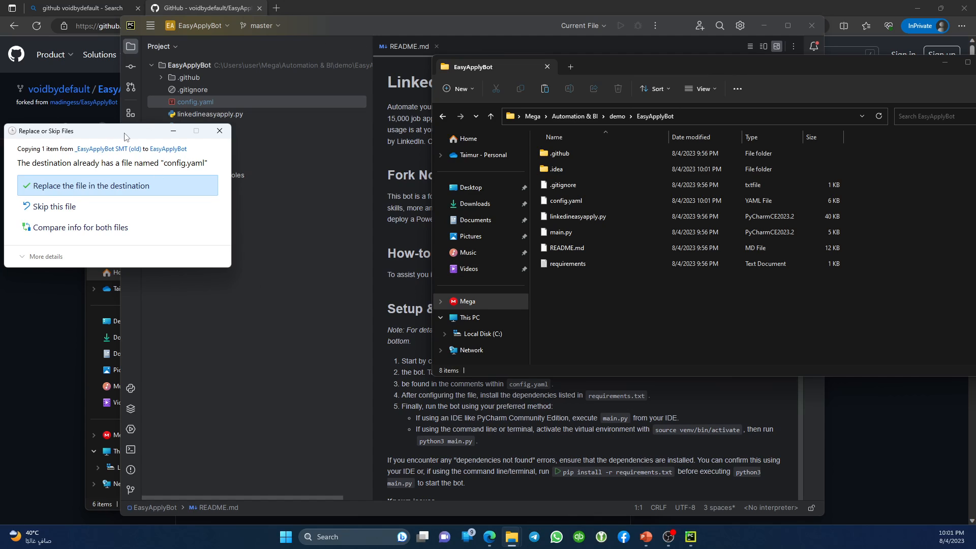
pyautogui.moveTo(124, 136); pyautogui.dragTo(641, 298)
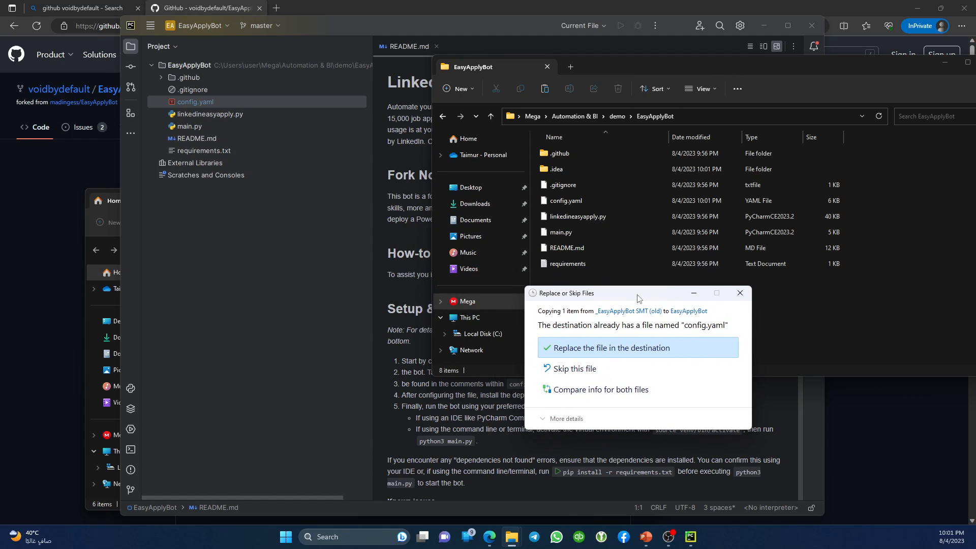
pyautogui.click(613, 352)
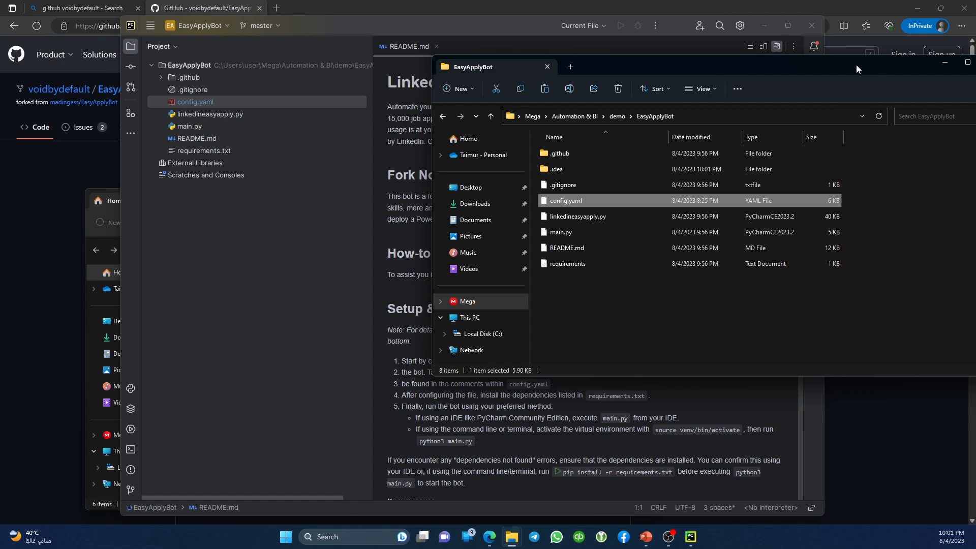
pyautogui.moveTo(854, 65); pyautogui.dragTo(681, 86)
# Close File Explorer and try Add Local Interpreter and Manage Packages from the <No interpreter> menu.
pyautogui.click(817, 86)
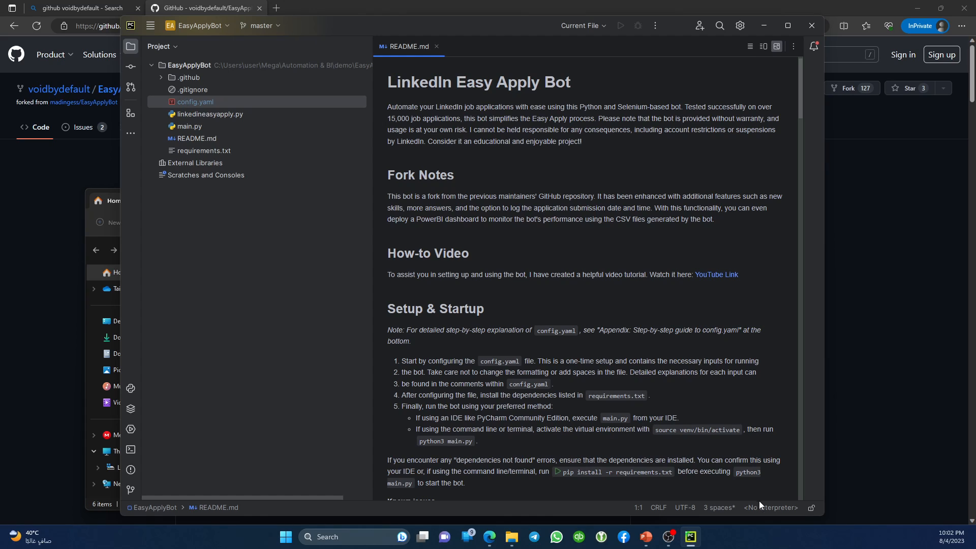
pyautogui.click(773, 506)
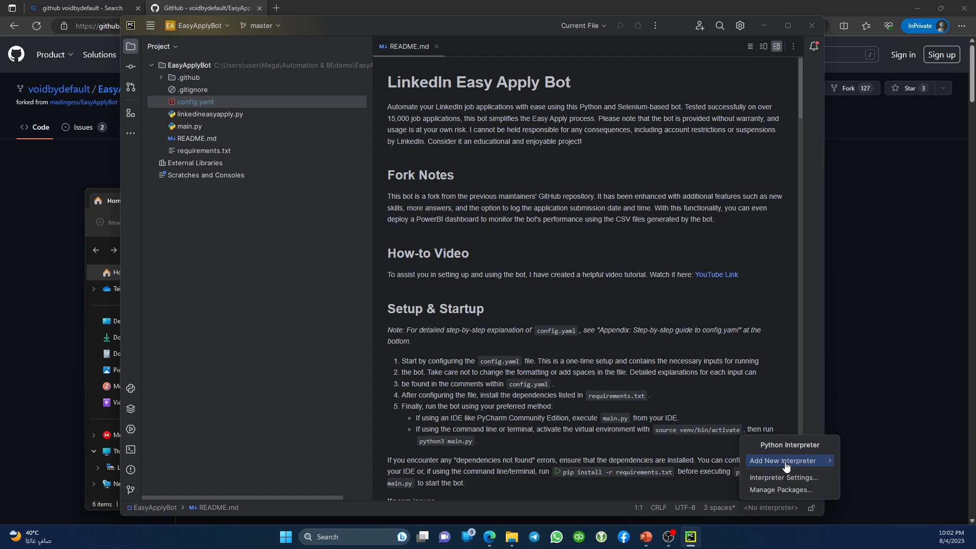
pyautogui.moveTo(787, 465)
pyautogui.click(896, 464)
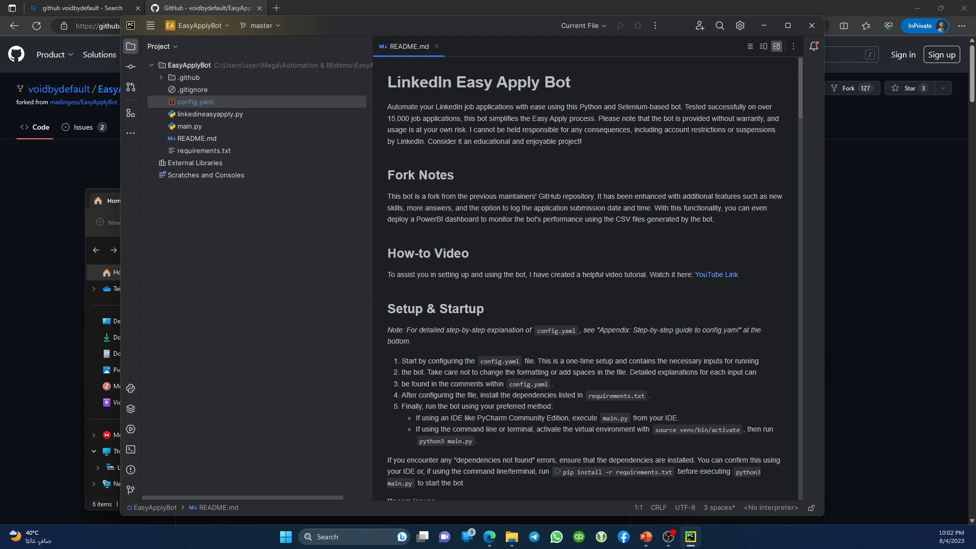
pyautogui.click(776, 507)
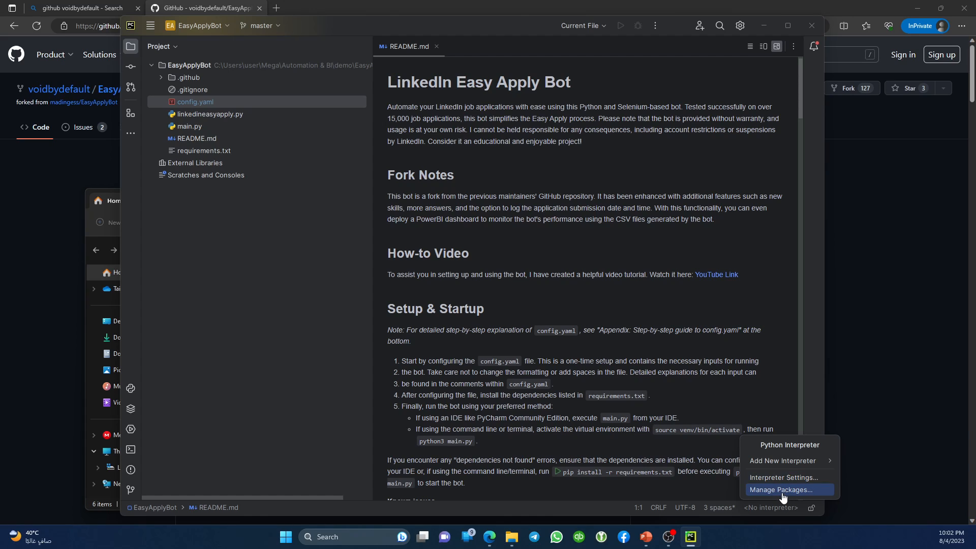
pyautogui.click(782, 490)
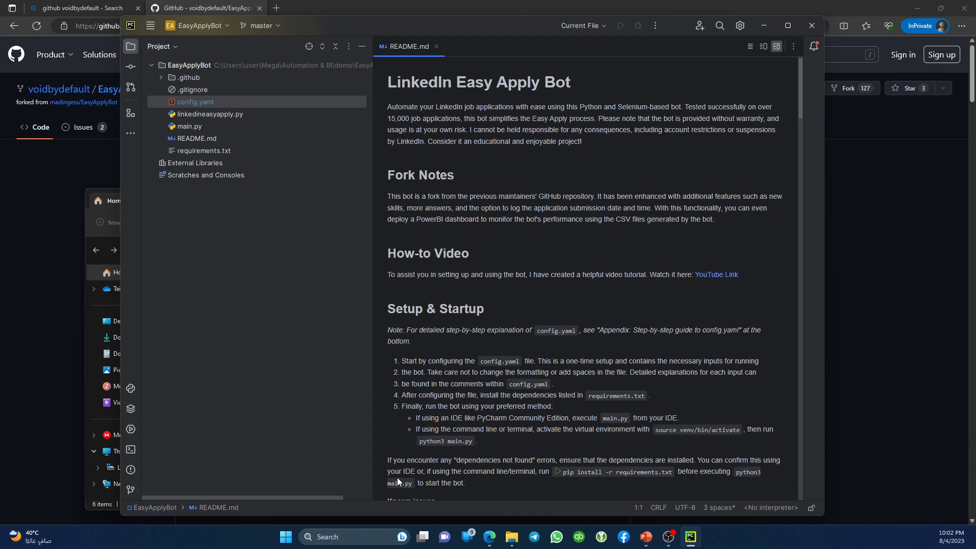
pyautogui.click(690, 537)
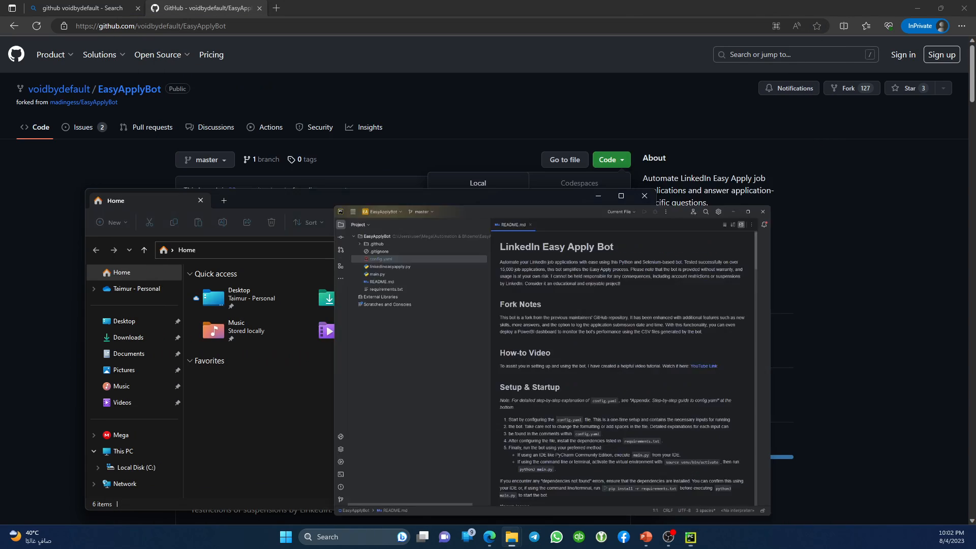
pyautogui.click(690, 537)
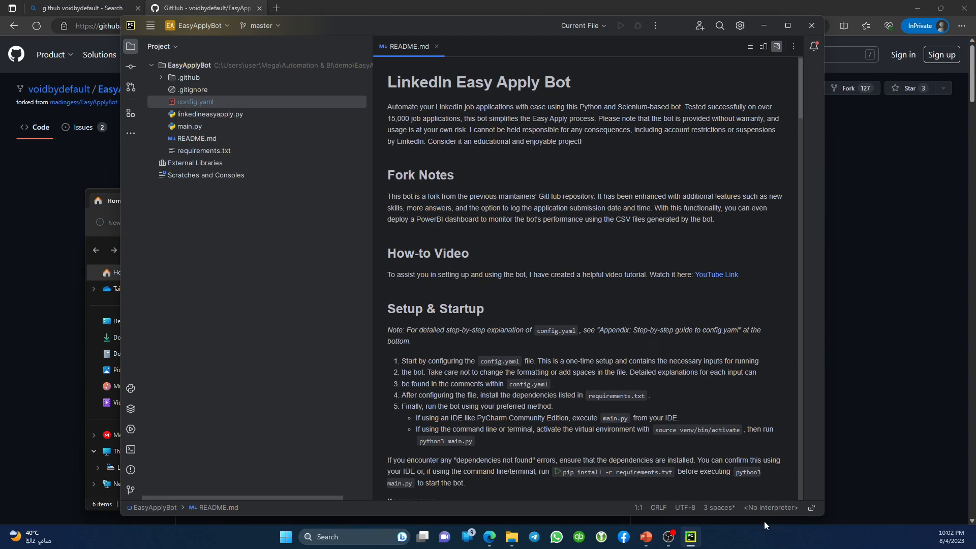
# Retry starting Add Local Interpreter from the interpreter menu.
pyautogui.click(763, 508)
pyautogui.moveTo(785, 461)
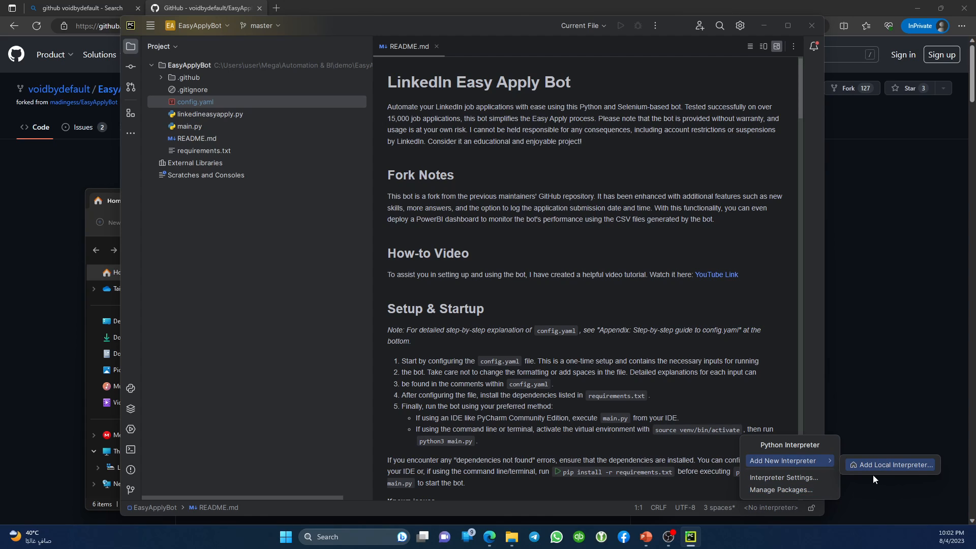
pyautogui.click(876, 465)
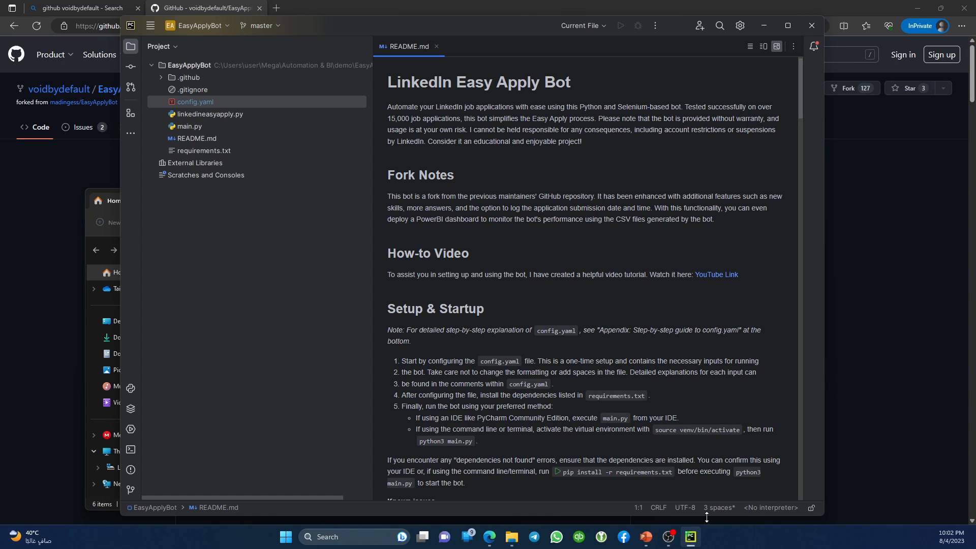
pyautogui.click(691, 539)
pyautogui.click(693, 544)
pyautogui.click(782, 506)
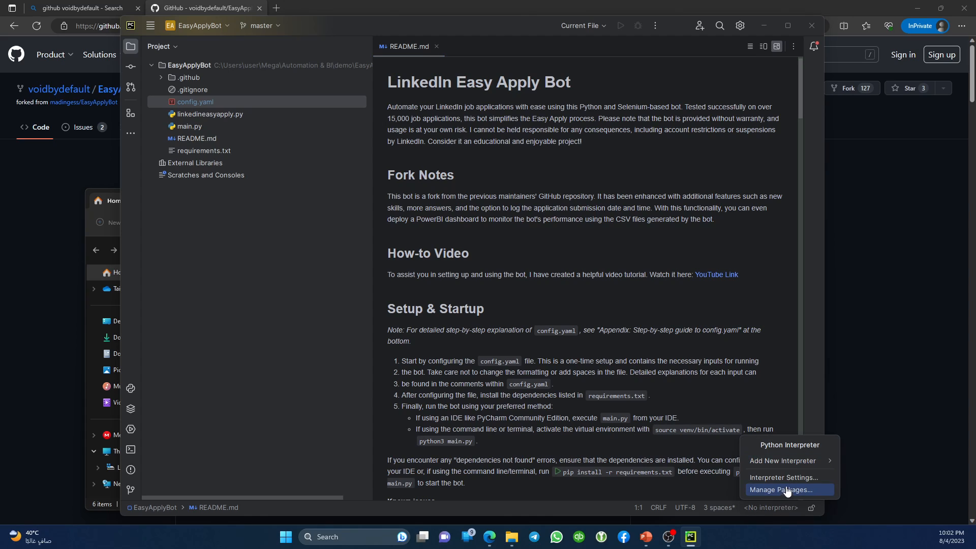
pyautogui.moveTo(788, 461)
pyautogui.click(867, 469)
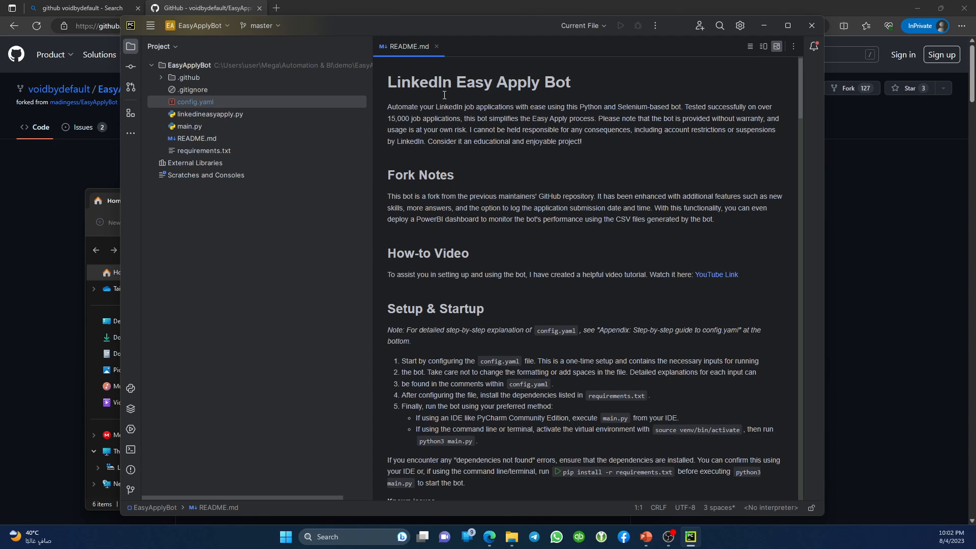
# Close README.md, open the Python Packages panel and drag its divider up to enlarge it.
pyautogui.click(436, 47)
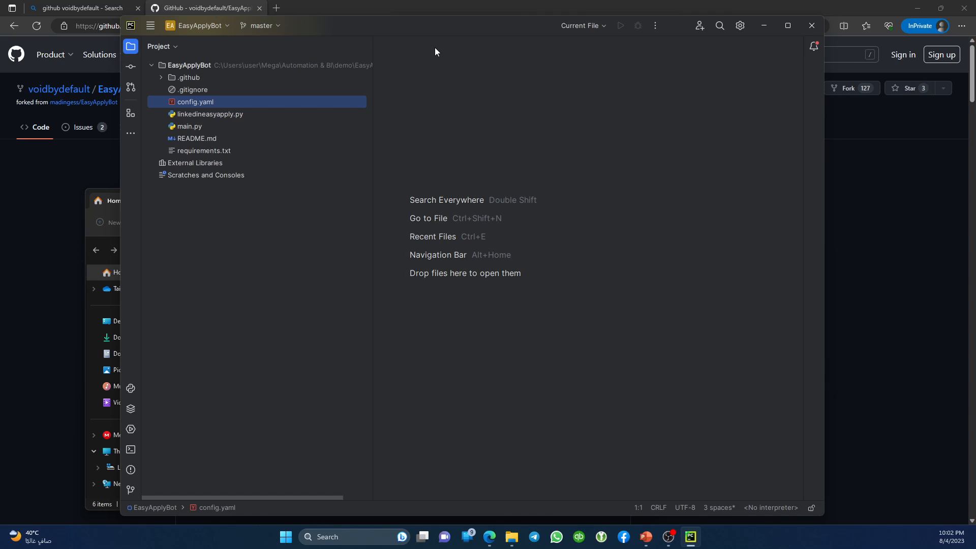
pyautogui.click(784, 507)
pyautogui.click(789, 491)
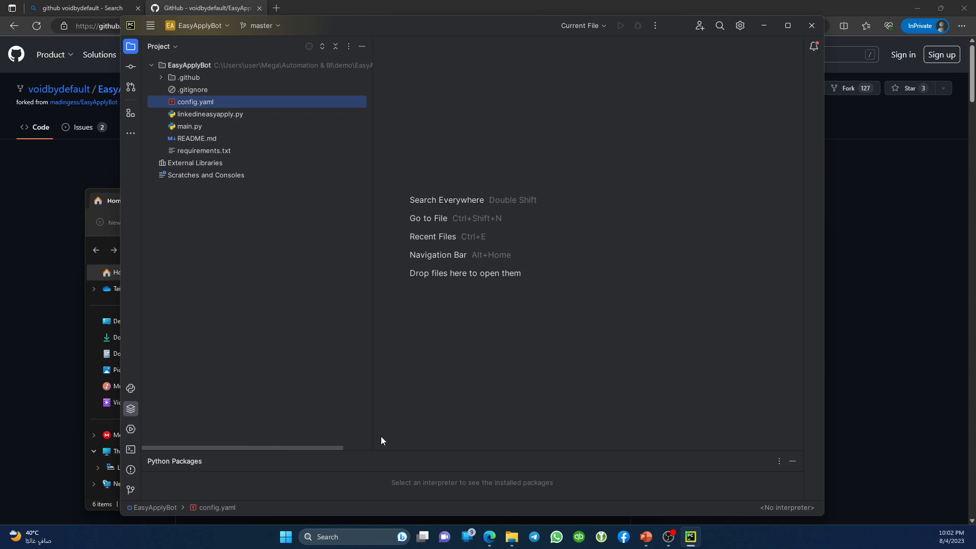
pyautogui.moveTo(279, 450); pyautogui.dragTo(308, 326)
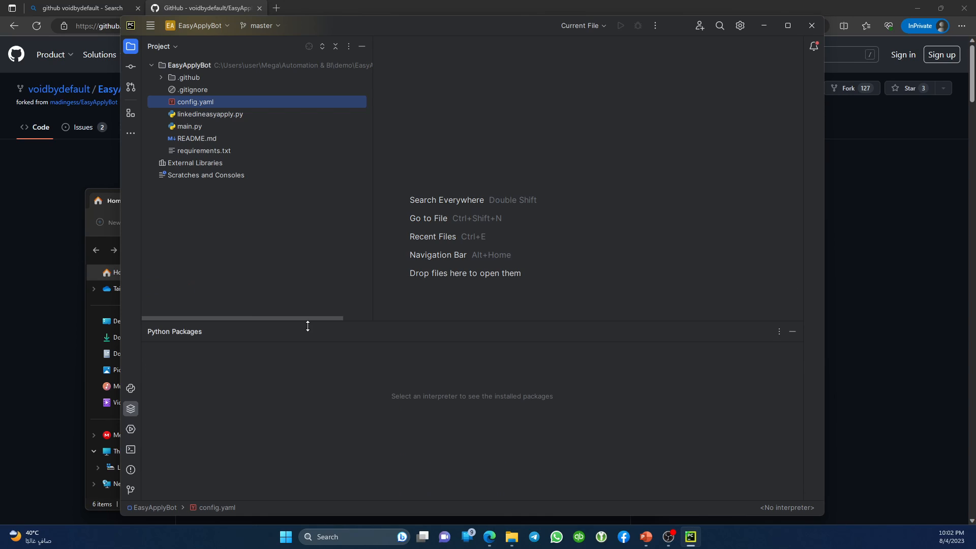
pyautogui.click(791, 509)
# Create a new Virtualenv at EasyApplyBot\venv with Python 3.9 as the base interpreter.
pyautogui.moveTo(809, 460)
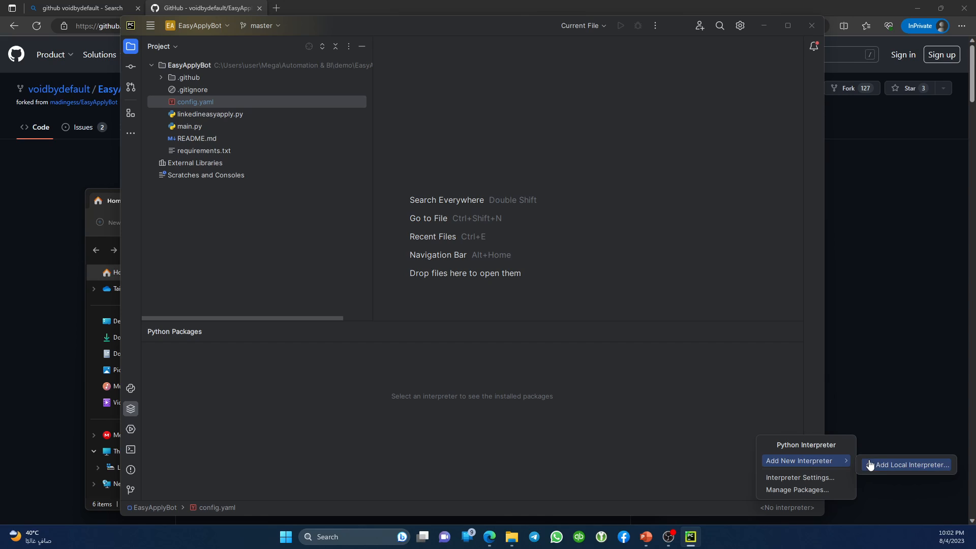
pyautogui.click(871, 465)
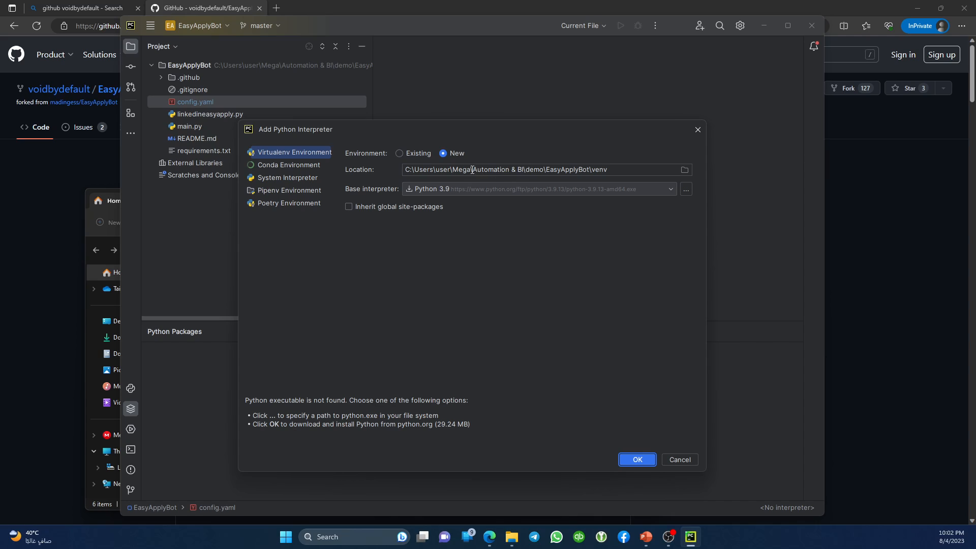
pyautogui.moveTo(467, 171); pyautogui.dragTo(514, 172)
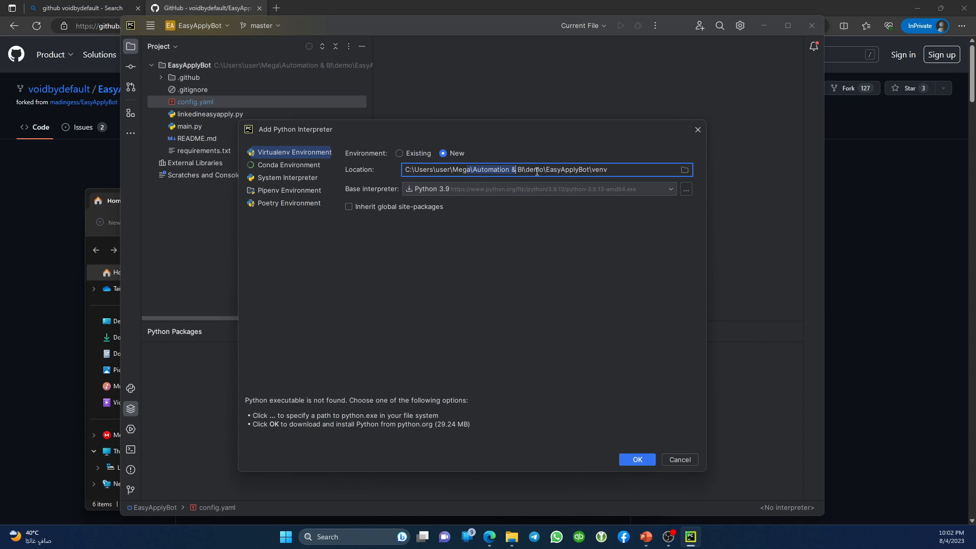
pyautogui.moveTo(545, 170); pyautogui.dragTo(589, 171)
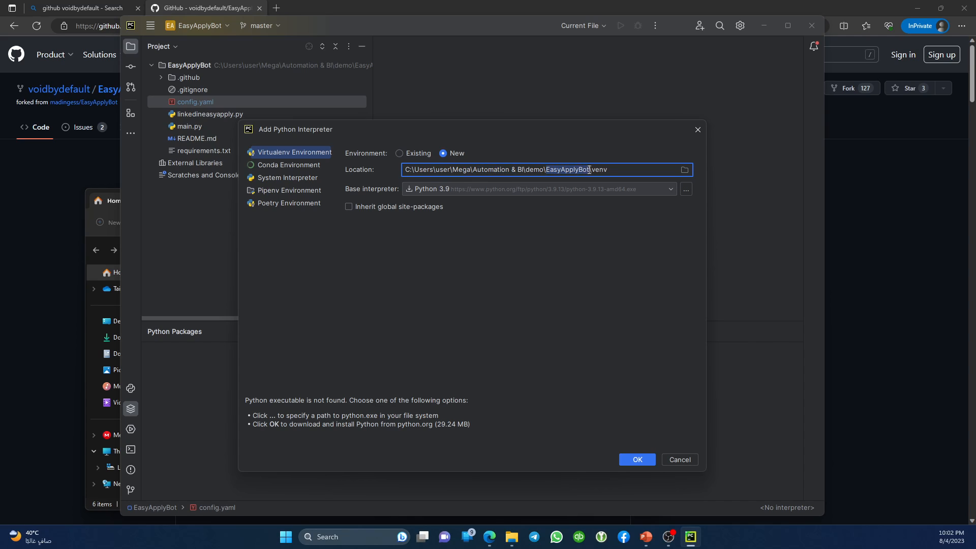
pyautogui.click(615, 170)
pyautogui.click(492, 190)
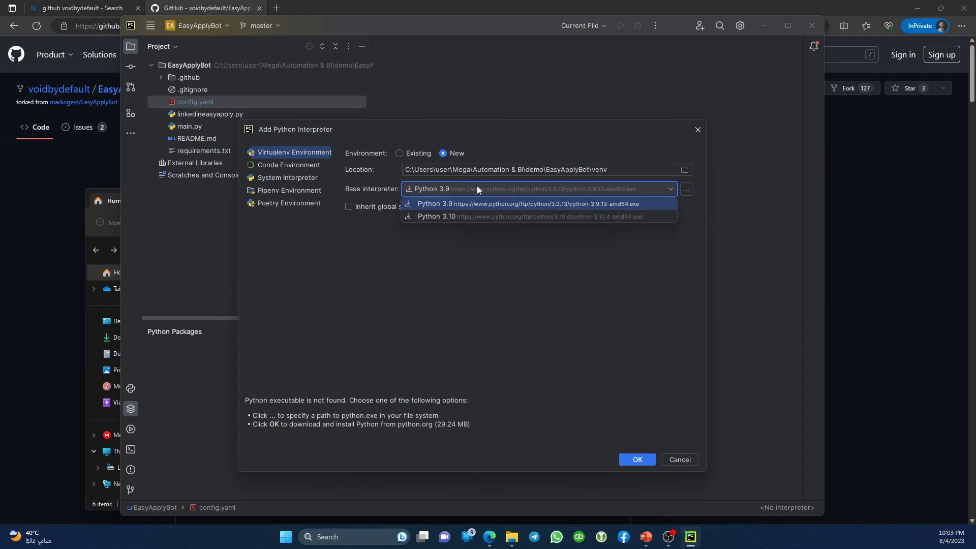
pyautogui.click(462, 209)
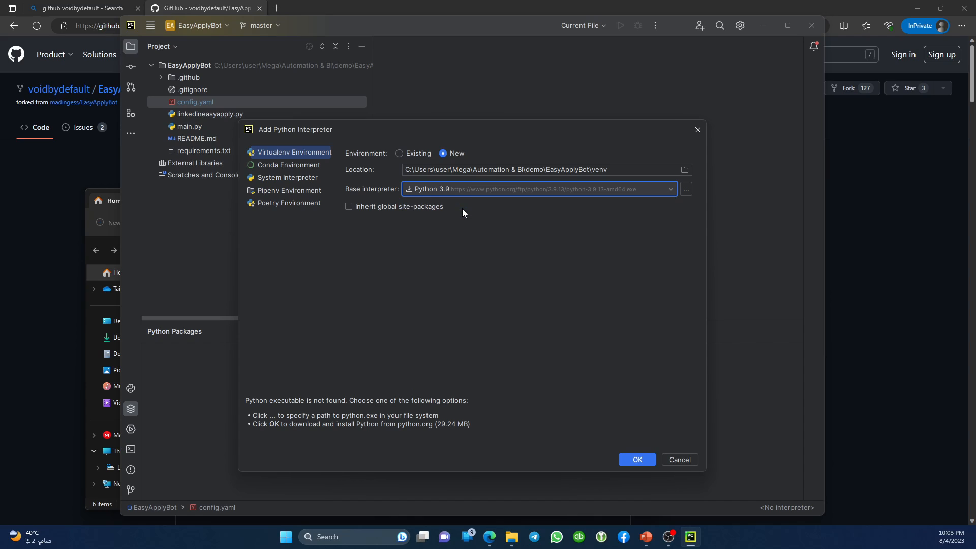
pyautogui.click(638, 459)
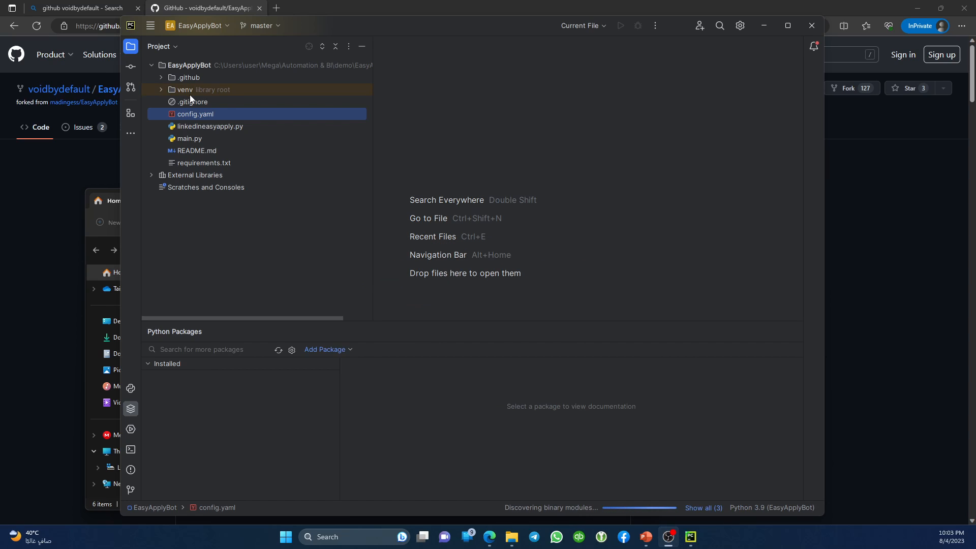
# Install selenium, pyautogui, webdriver_manager, PyYAML and validate_email from requirements.txt.
pyautogui.doubleClick(199, 164)
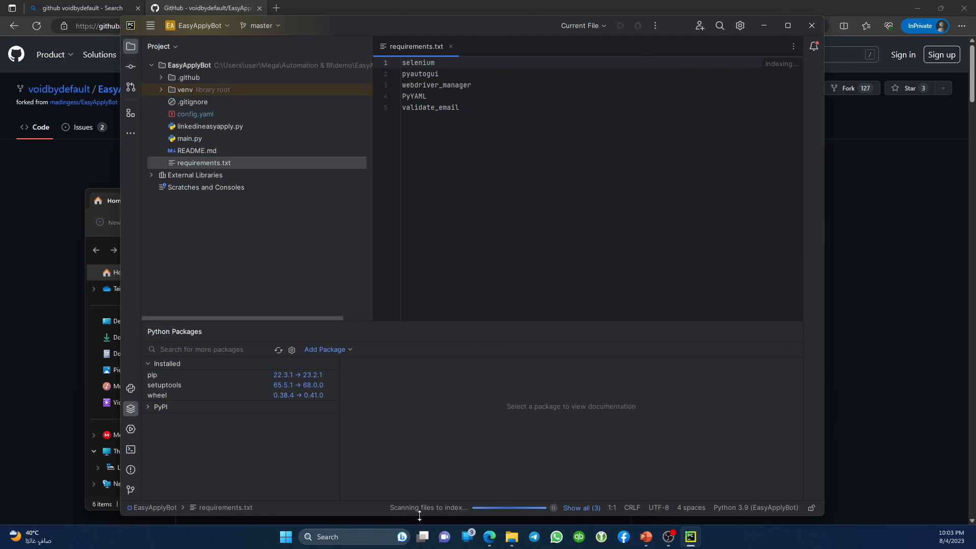
pyautogui.click(579, 508)
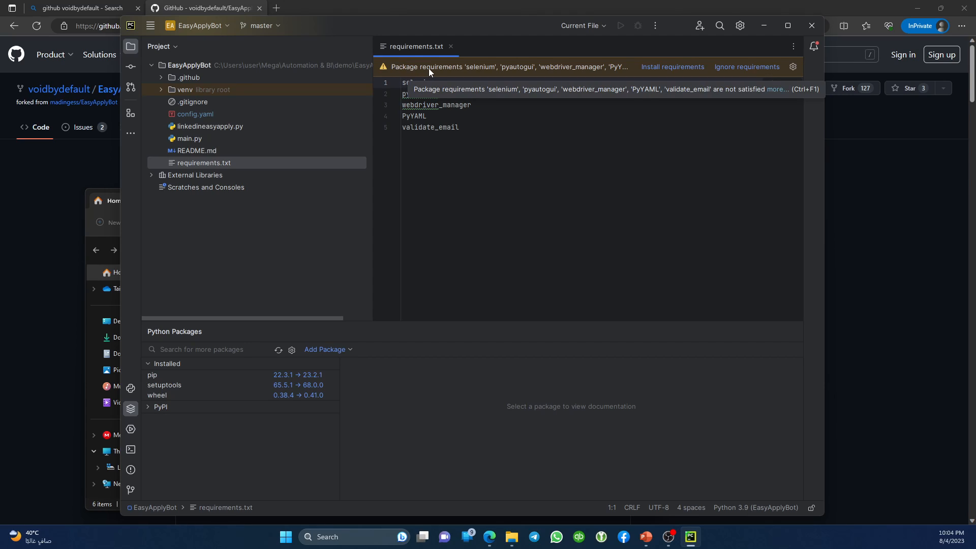
pyautogui.click(683, 66)
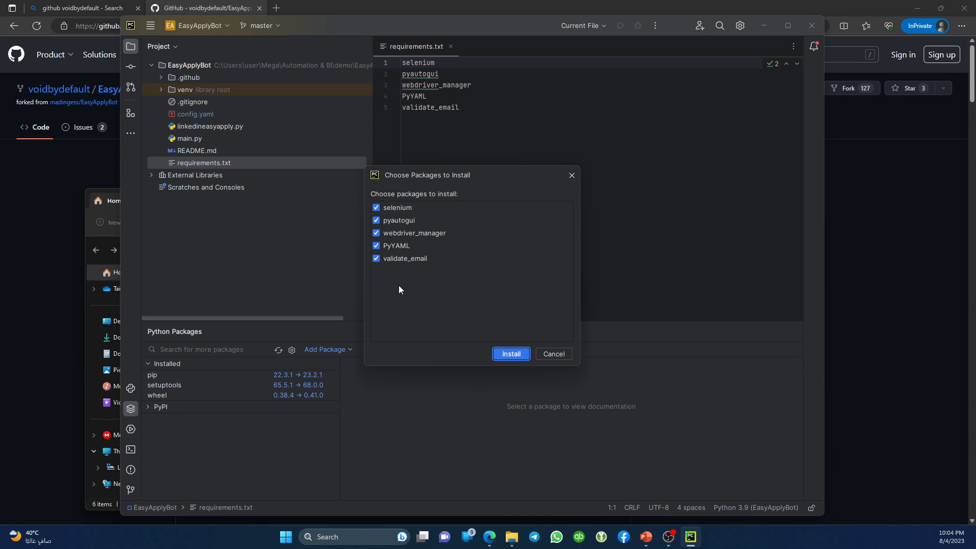
pyautogui.click(518, 355)
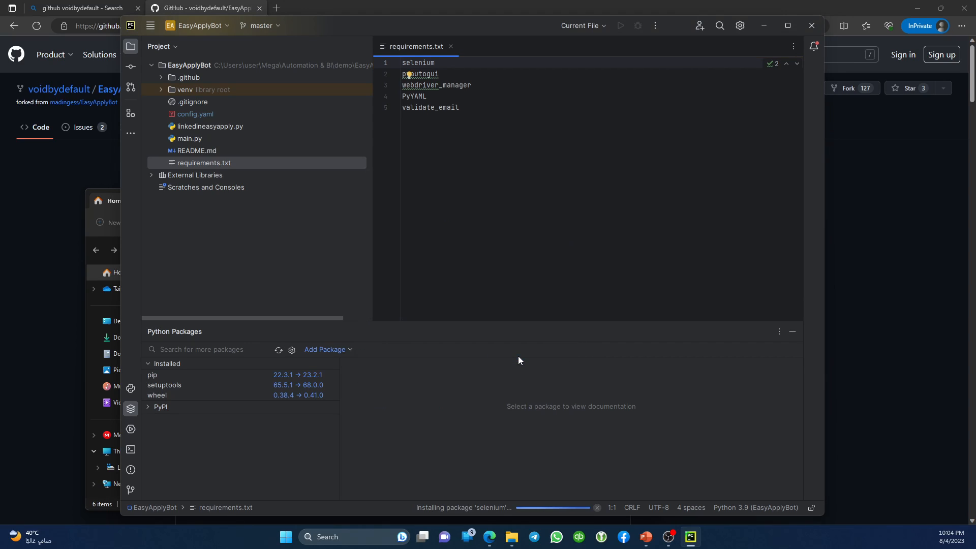
pyautogui.click(480, 508)
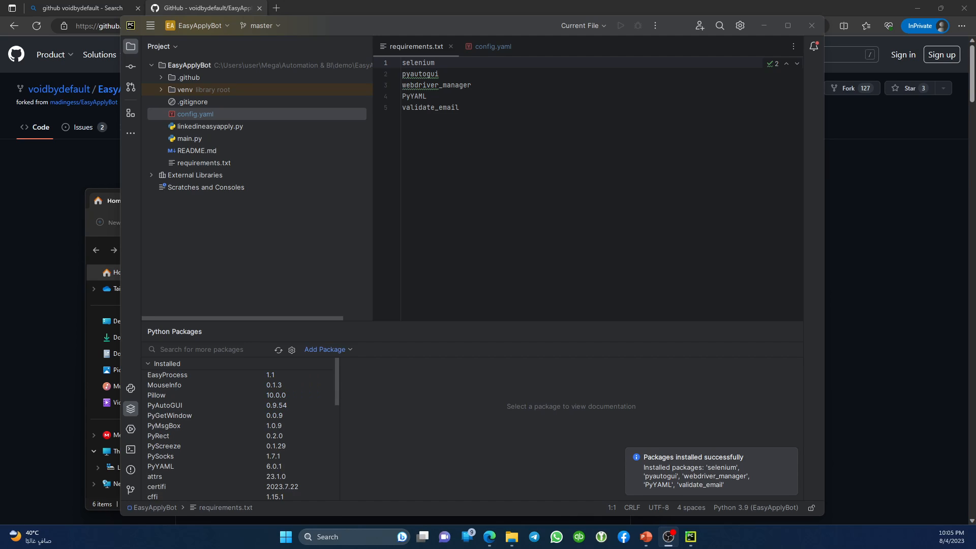
pyautogui.click(708, 488)
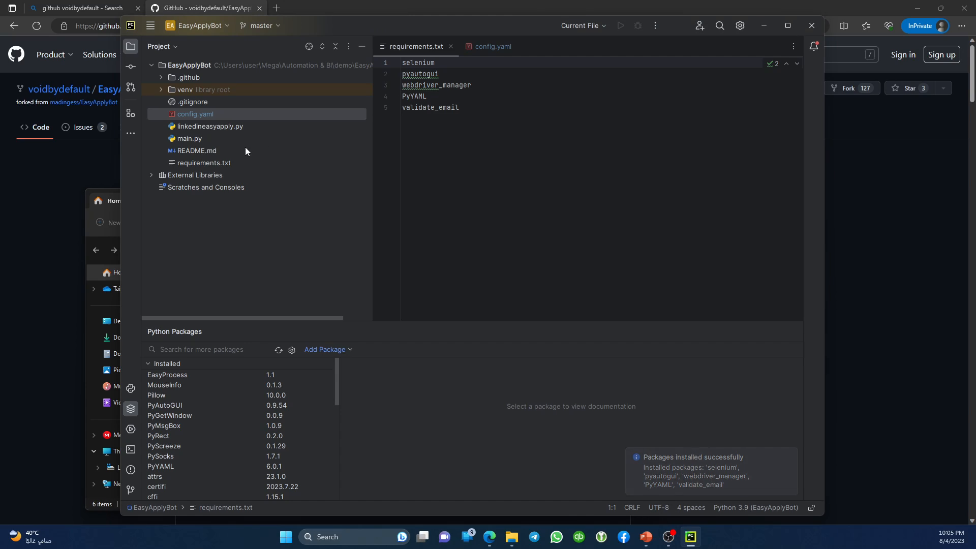
# Bring up config.yaml and highlight the positions and locations lists.
pyautogui.click(496, 45)
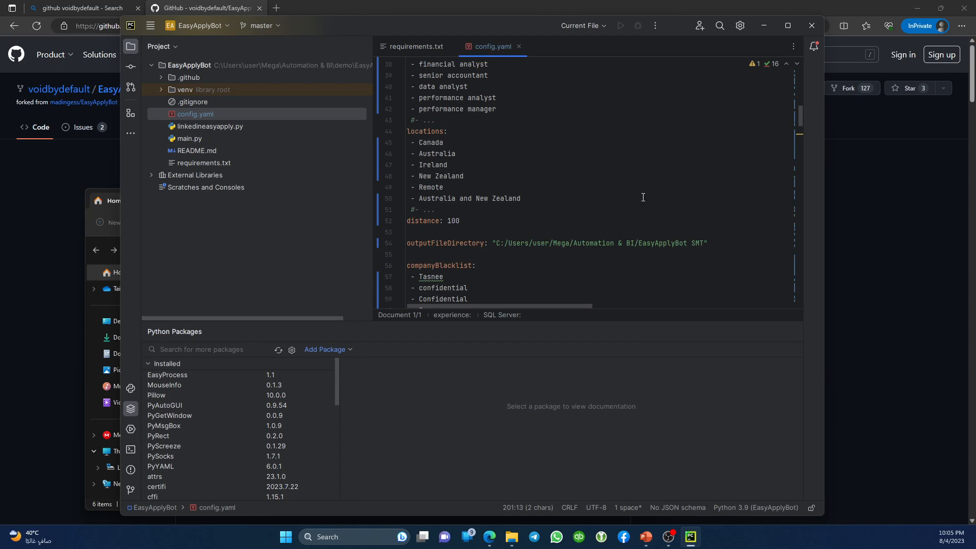
pyautogui.moveTo(799, 124); pyautogui.dragTo(803, 108)
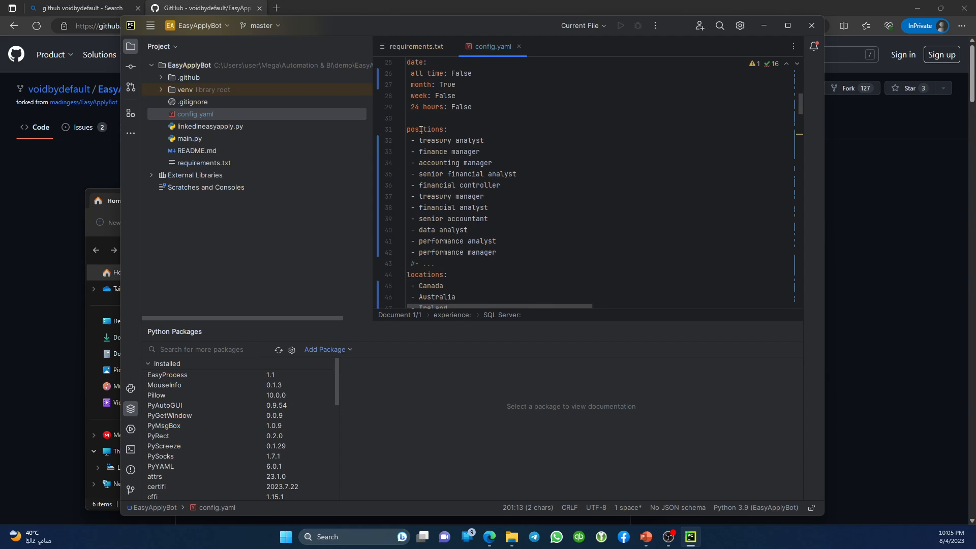
pyautogui.moveTo(421, 130); pyautogui.dragTo(518, 254)
pyautogui.click(431, 136)
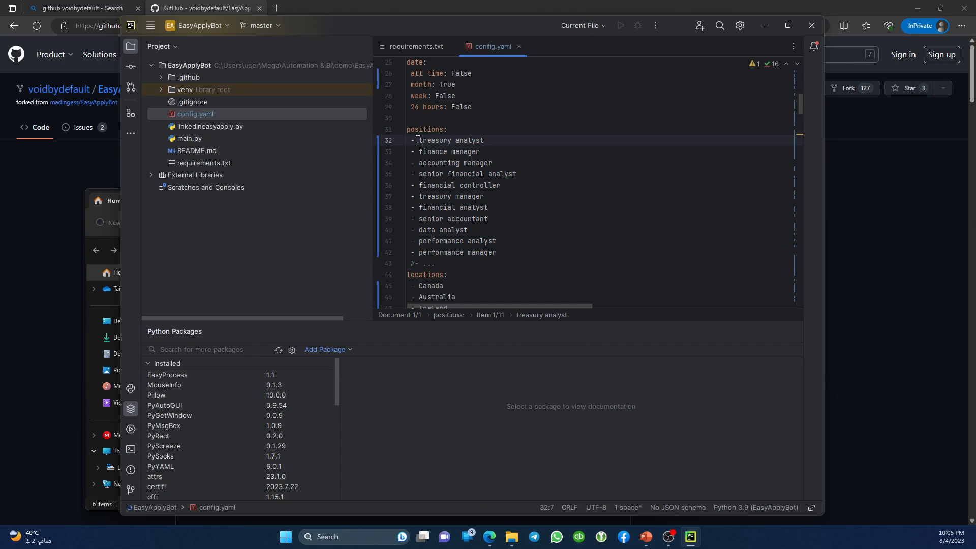
pyautogui.scroll(-1, 468, 199)
pyautogui.scroll(-3, 467, 199)
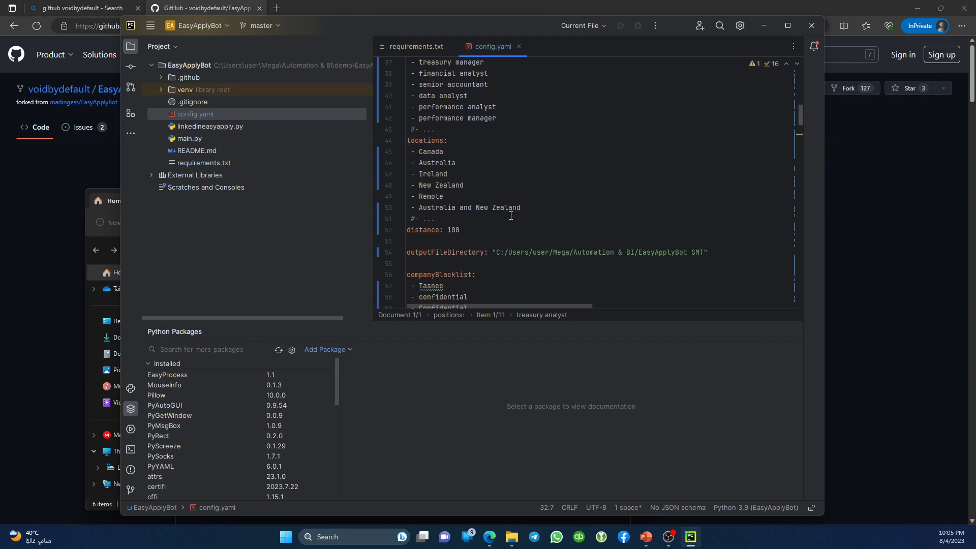
pyautogui.moveTo(523, 208); pyautogui.dragTo(397, 142)
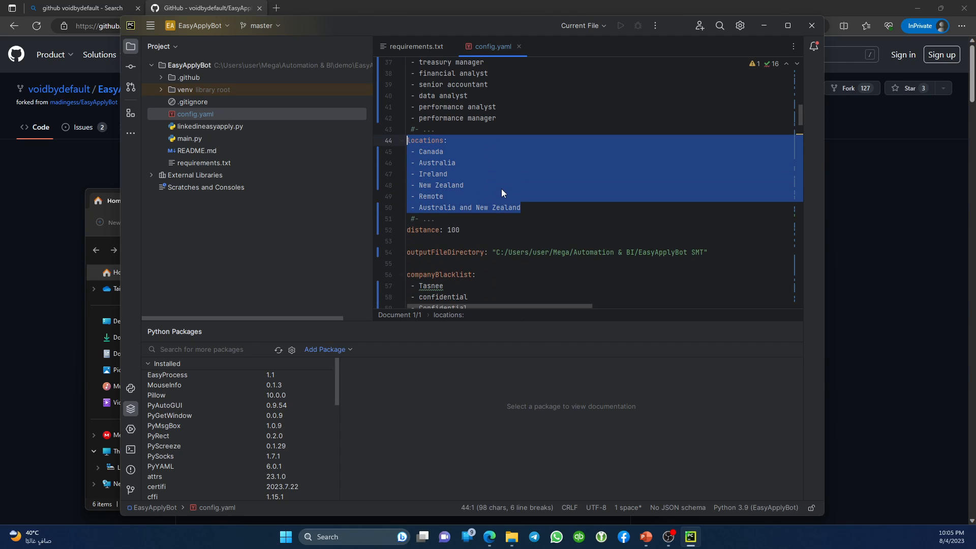
# Highlight companyBlacklist entries such as Tasnee, the two confidential entries and Crossover.
pyautogui.scroll(-1, 501, 188)
pyautogui.scroll(-2, 501, 193)
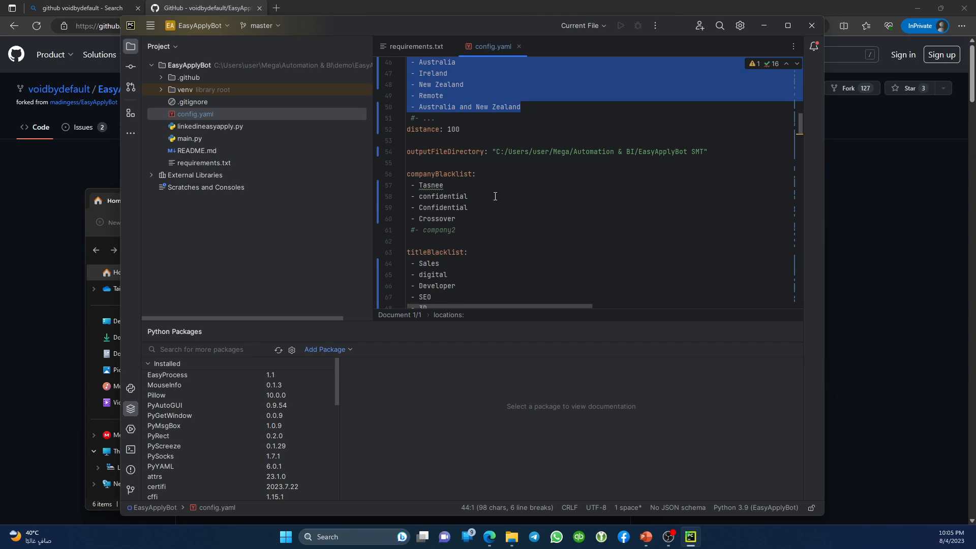
pyautogui.moveTo(460, 221); pyautogui.dragTo(375, 177)
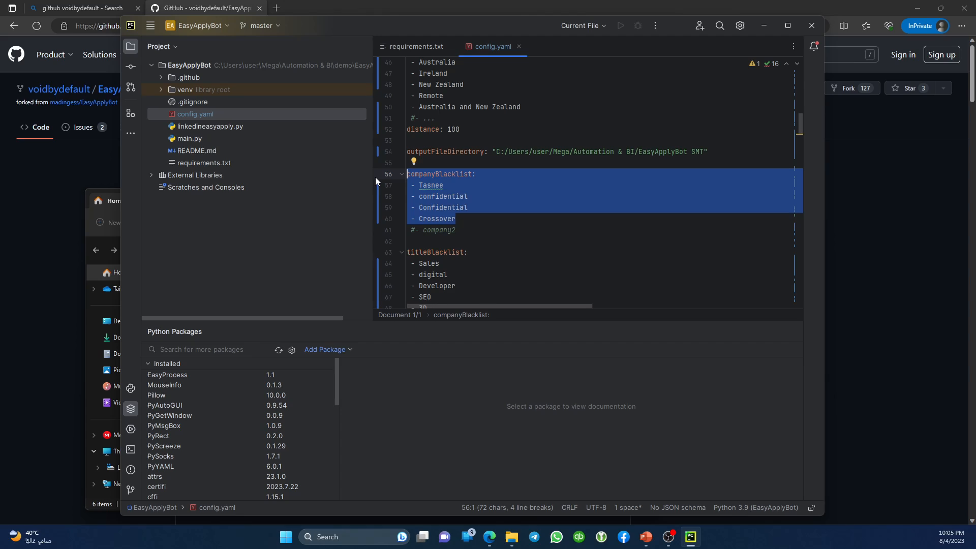
pyautogui.doubleClick(438, 190)
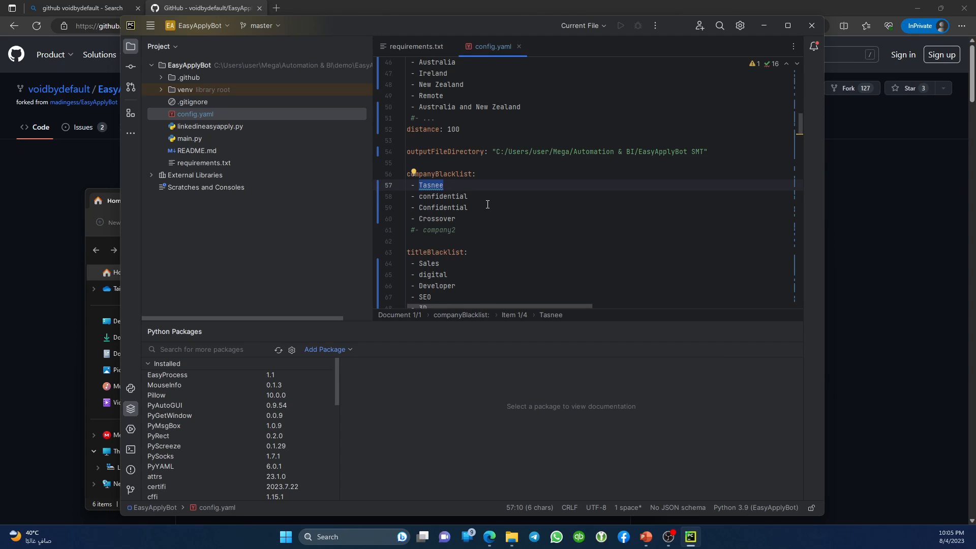
pyautogui.moveTo(470, 207); pyautogui.dragTo(390, 202)
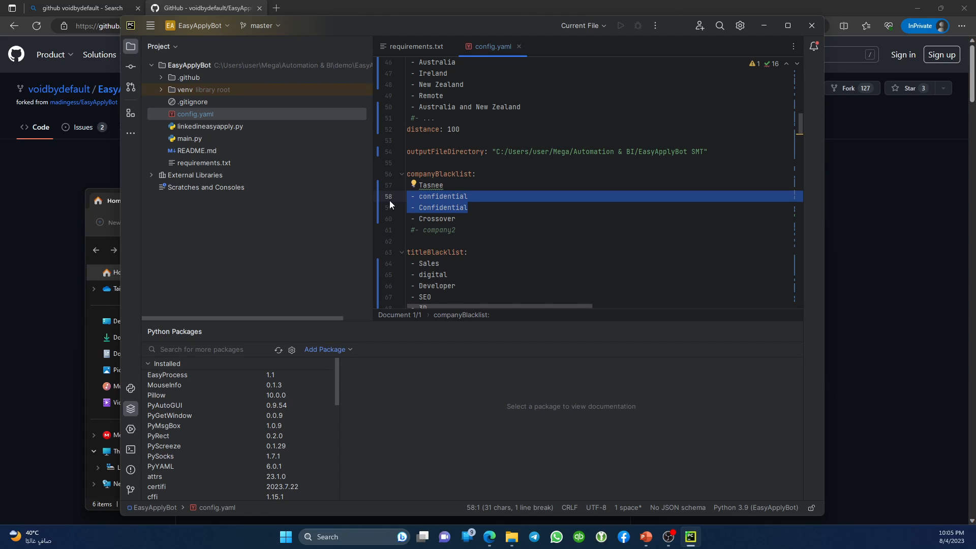
pyautogui.click(431, 208)
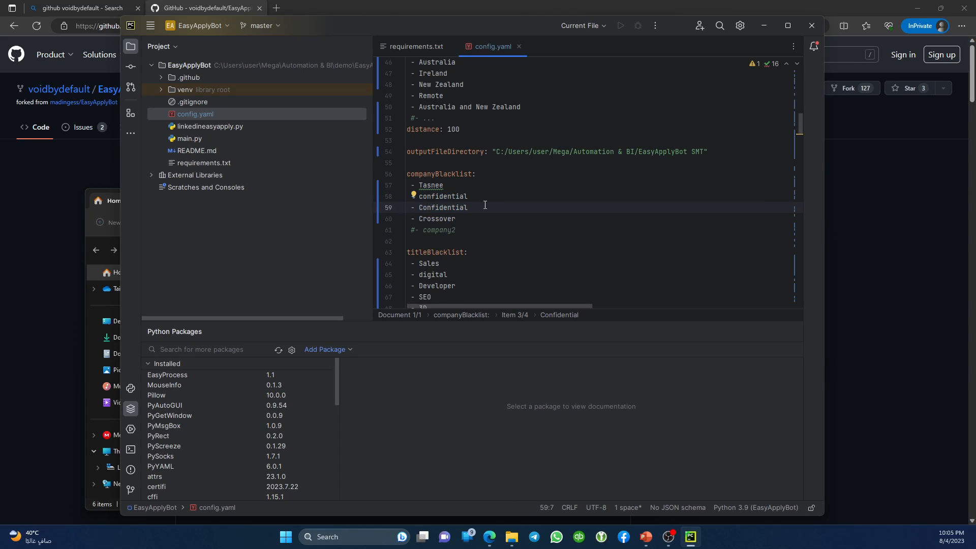
pyautogui.moveTo(481, 207); pyautogui.dragTo(383, 196)
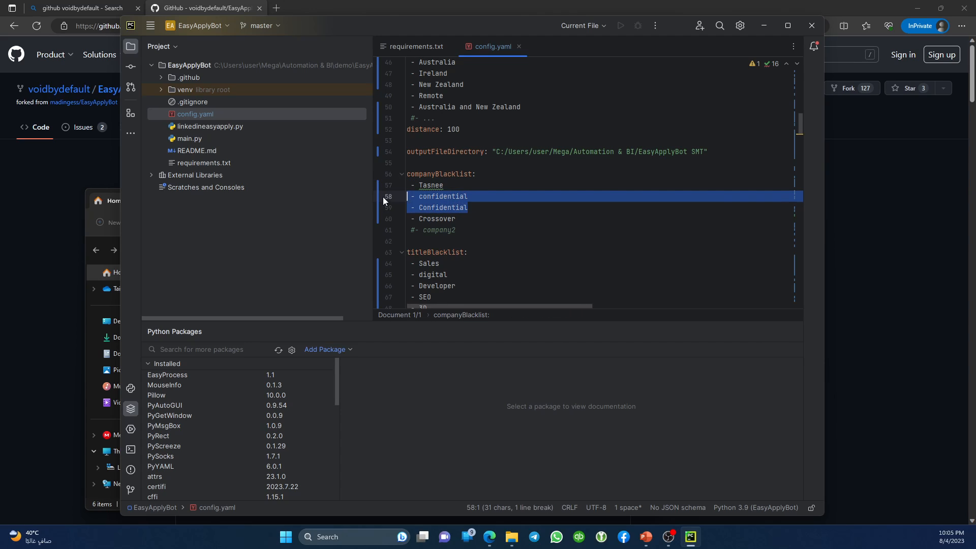
pyautogui.doubleClick(442, 174)
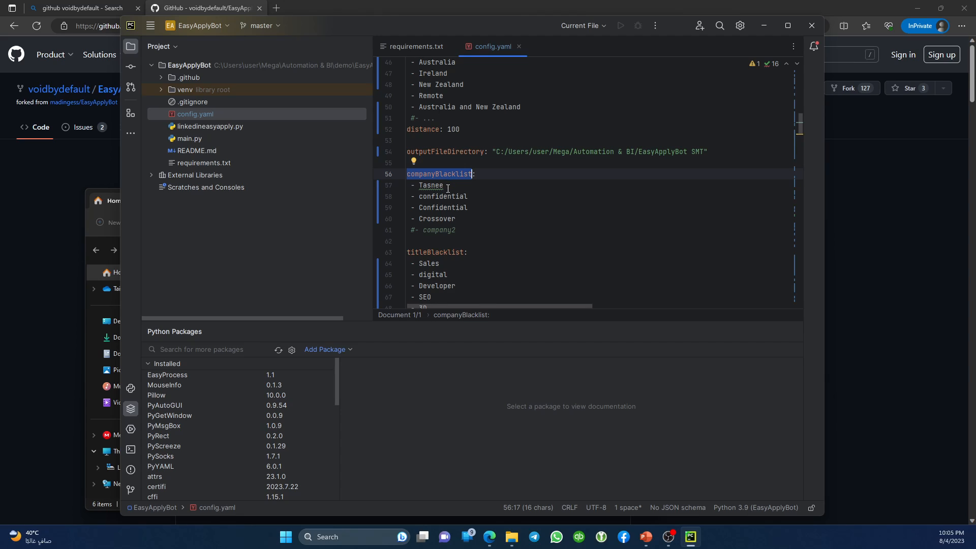
pyautogui.doubleClick(440, 219)
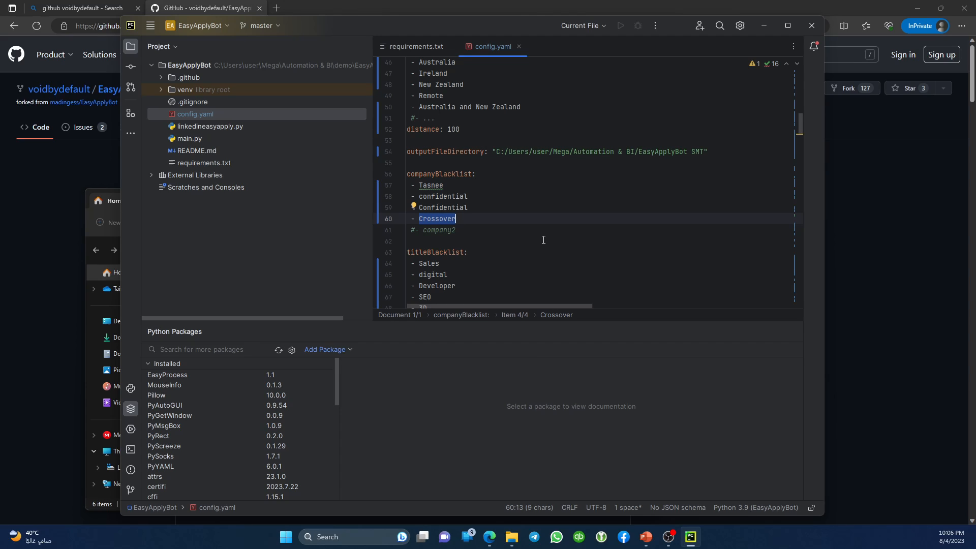
# Scroll to titleBlacklist and highlight its list of blacklisted titles.
pyautogui.scroll(-1, 543, 240)
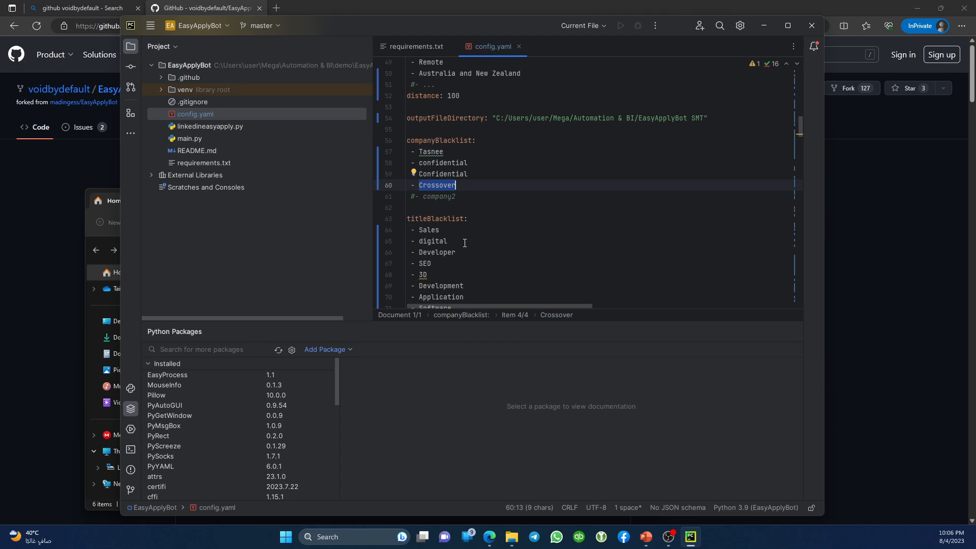
pyautogui.scroll(-1, 435, 152)
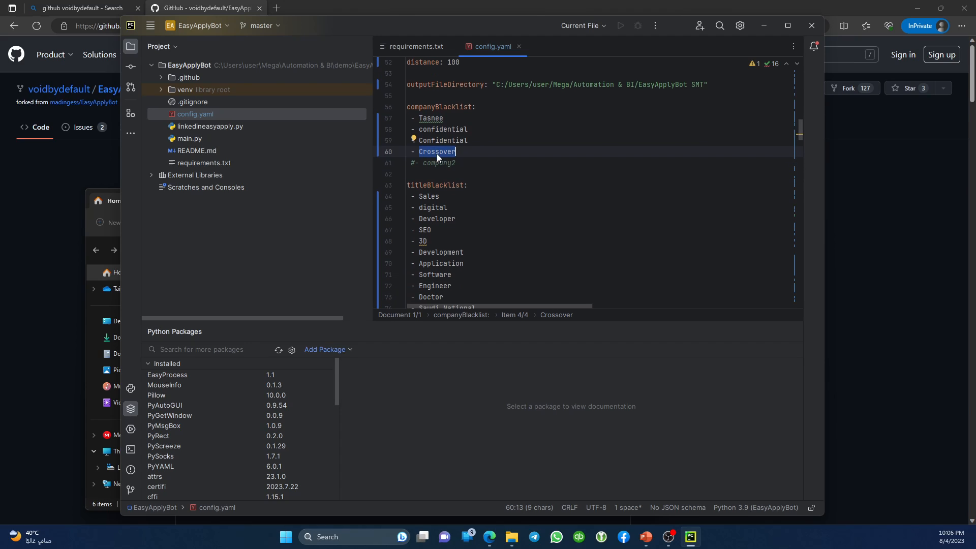
pyautogui.scroll(-2, 432, 150)
pyautogui.doubleClick(429, 116)
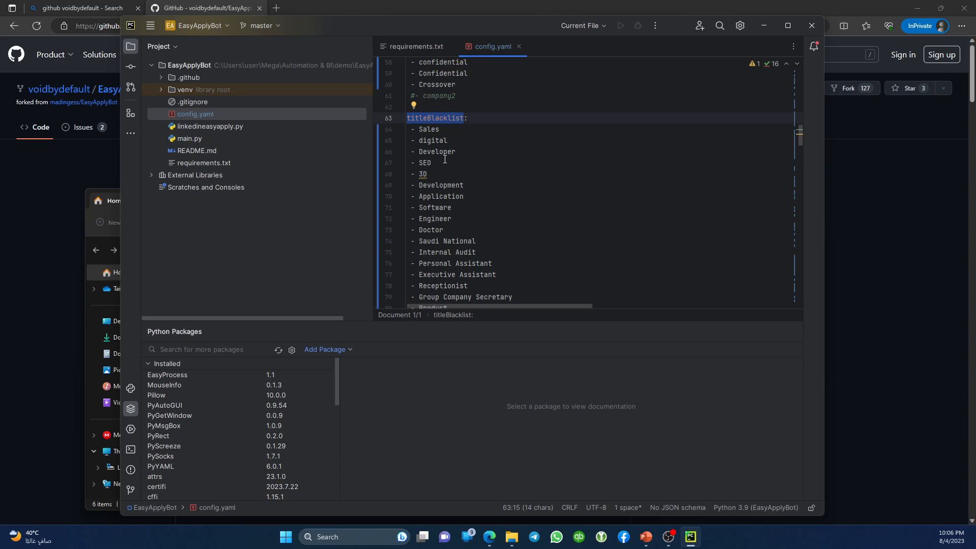
pyautogui.scroll(-1, 443, 155)
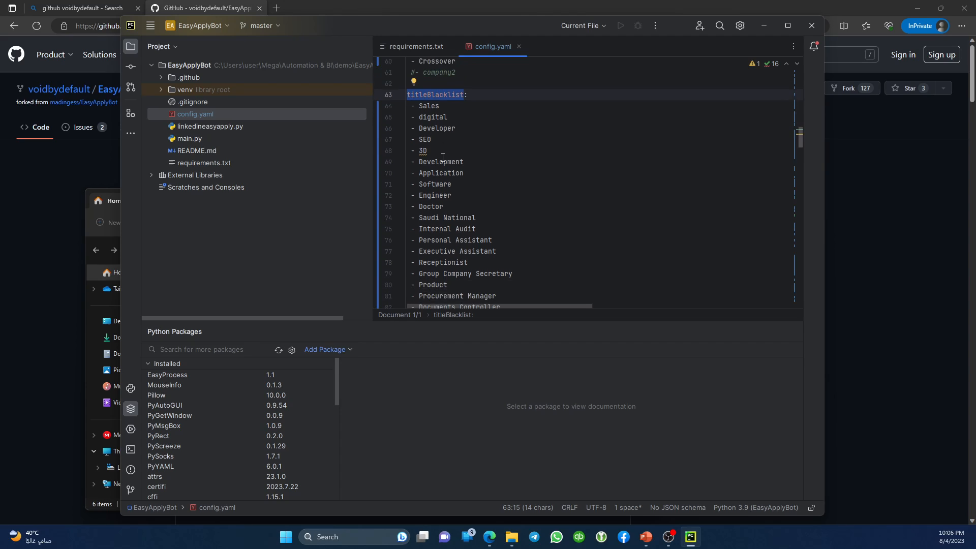
pyautogui.moveTo(423, 107); pyautogui.dragTo(492, 278)
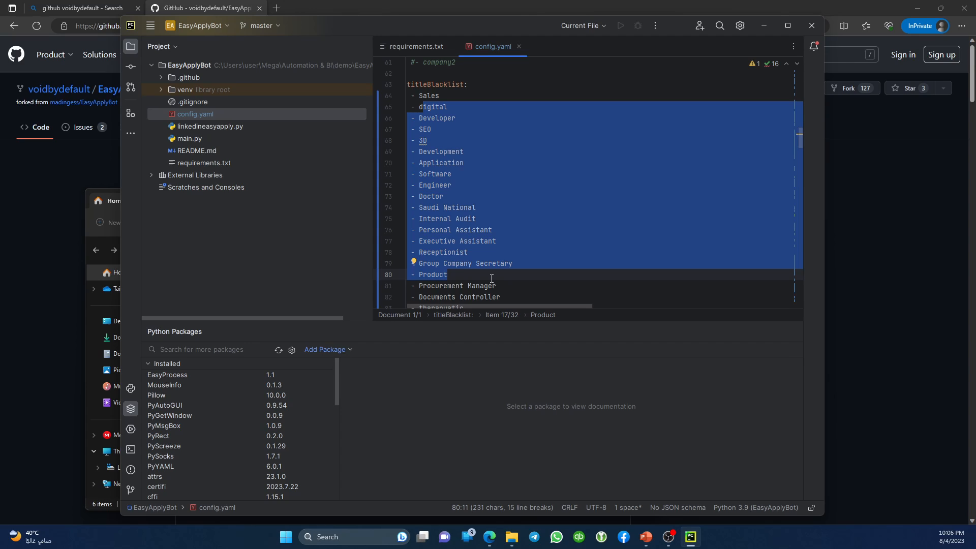
pyautogui.scroll(-2, 491, 279)
pyautogui.click(472, 230)
# Highlight the French titles from directrice and financier through portefeuille.
pyautogui.moveTo(423, 118); pyautogui.dragTo(455, 213)
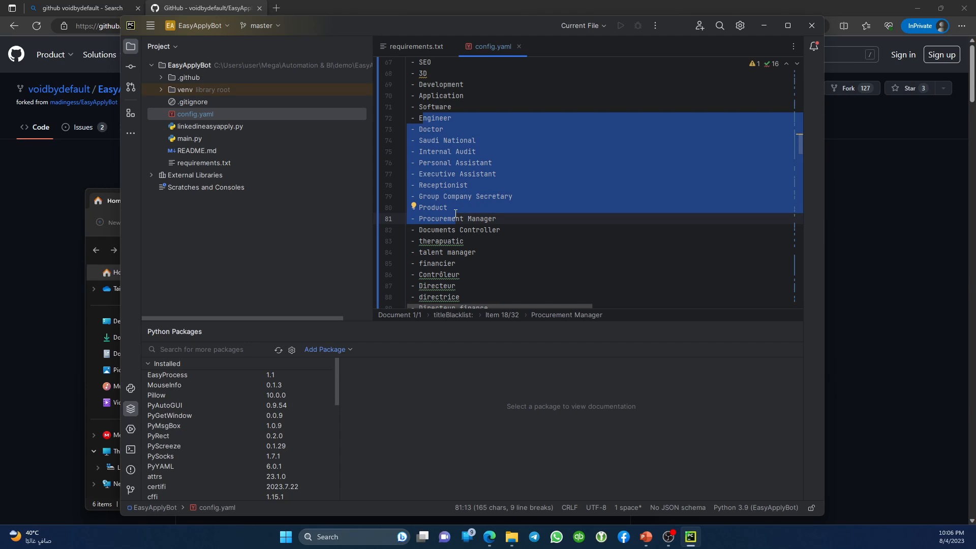
pyautogui.scroll(-5, 391, 151)
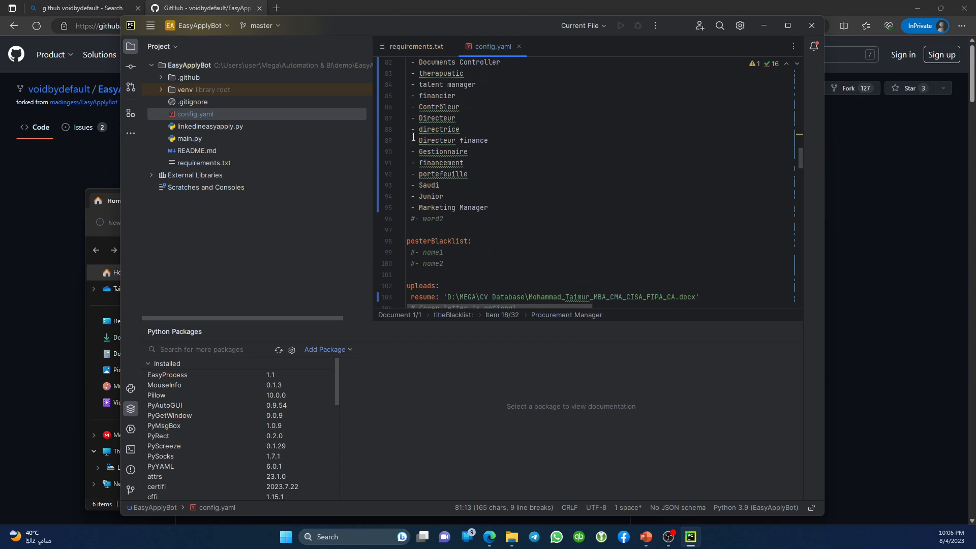
pyautogui.moveTo(407, 129); pyautogui.dragTo(411, 130)
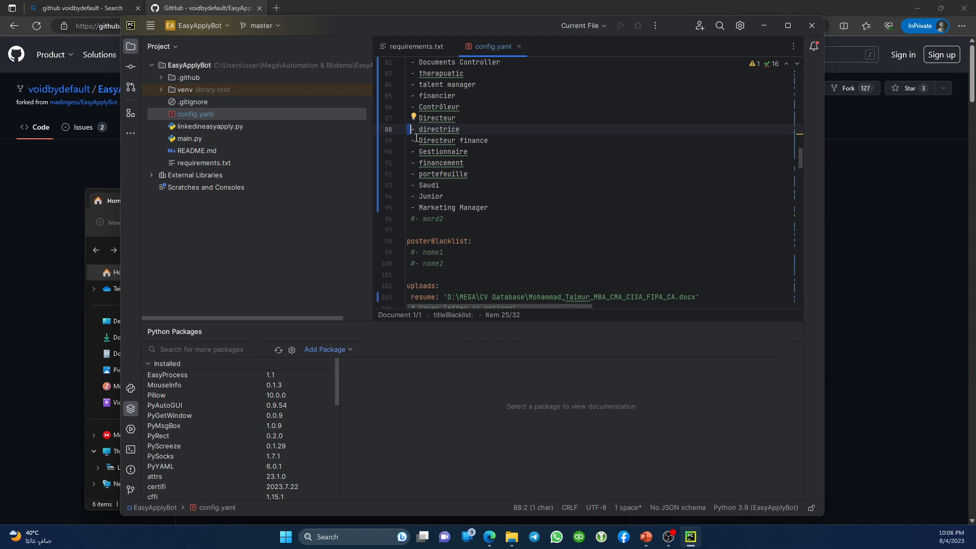
pyautogui.doubleClick(444, 130)
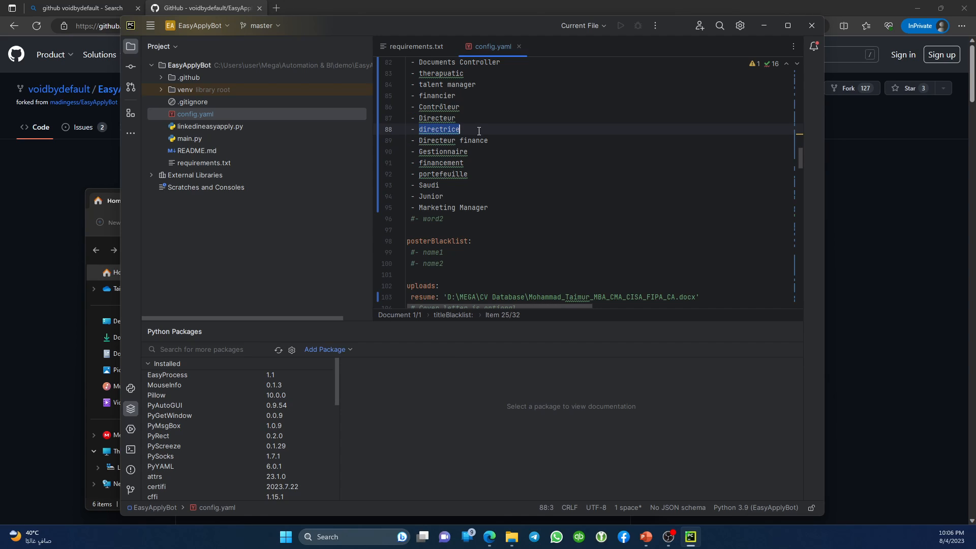
pyautogui.scroll(1, 482, 151)
pyautogui.moveTo(431, 129); pyautogui.dragTo(470, 203)
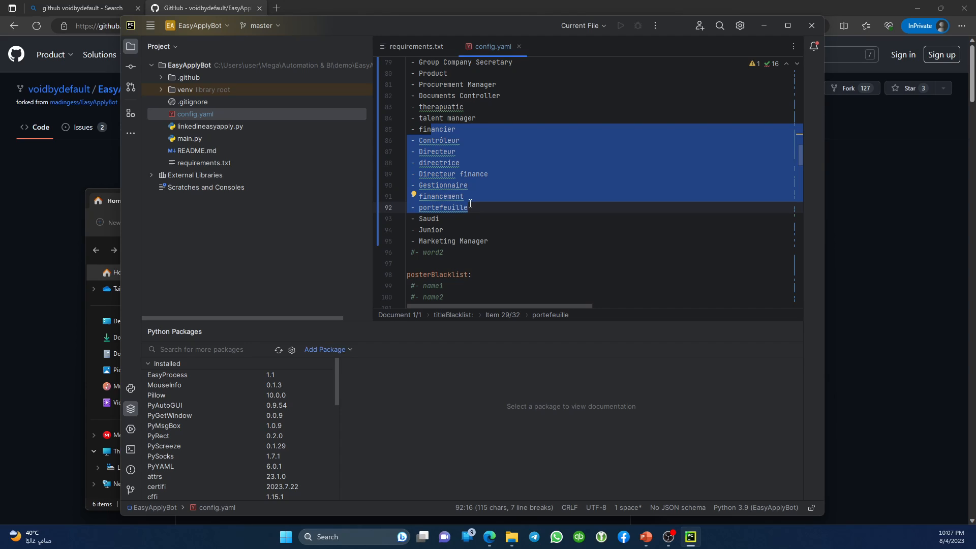
pyautogui.scroll(3, 470, 203)
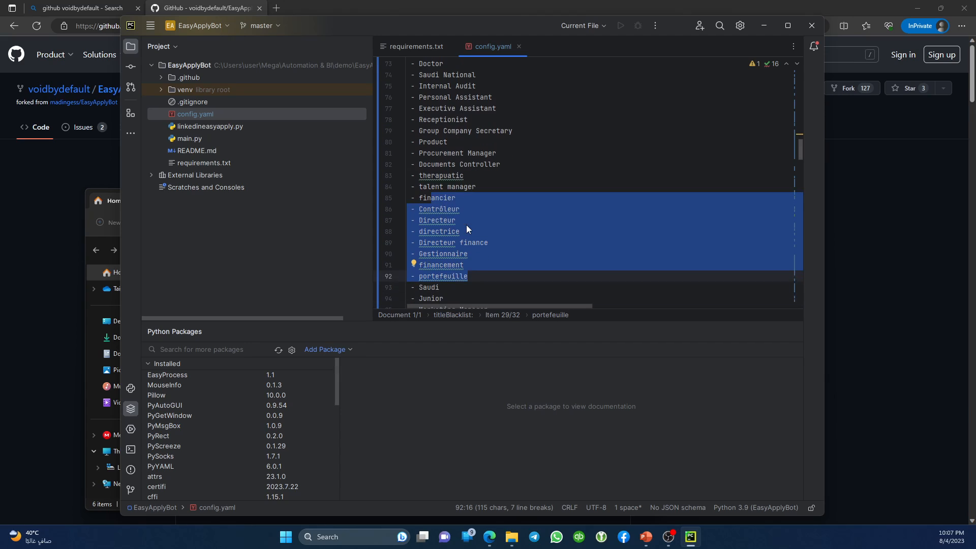
pyautogui.click(455, 220)
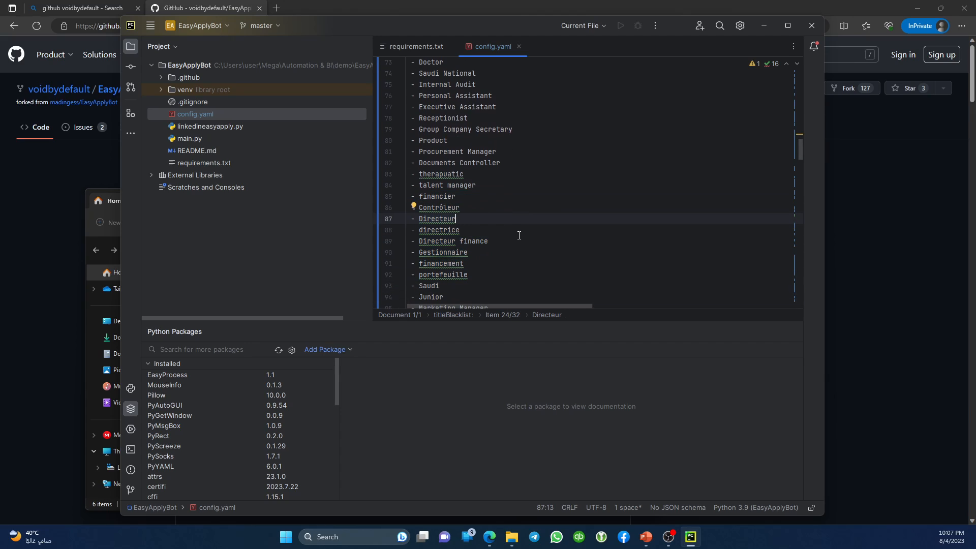
pyautogui.scroll(-2, 519, 235)
pyautogui.scroll(-10, 519, 235)
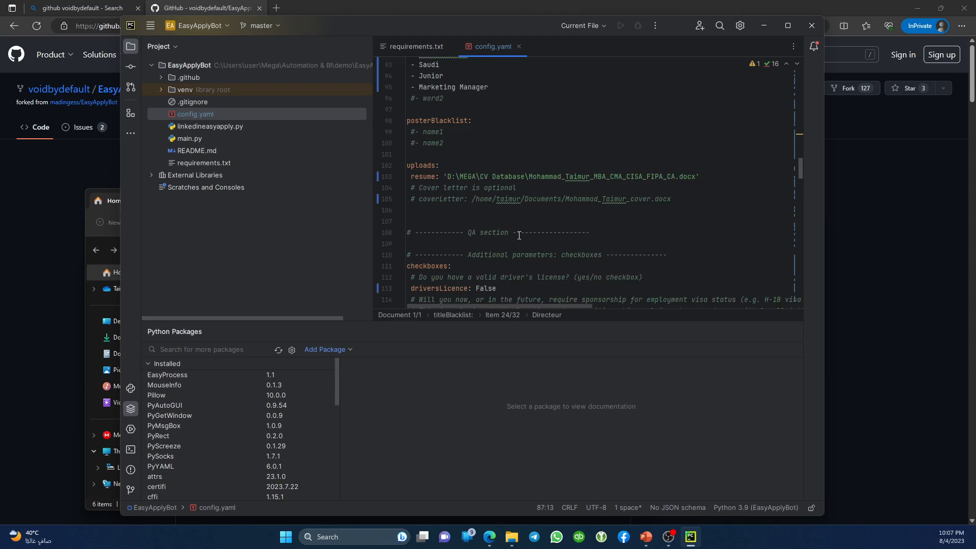
pyautogui.scroll(-4, 519, 235)
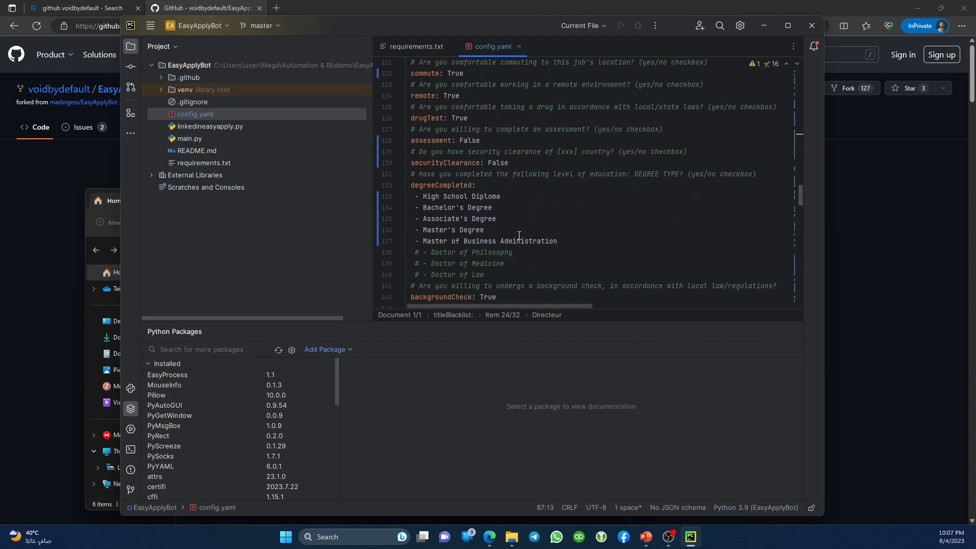
pyautogui.moveTo(407, 201); pyautogui.dragTo(591, 245)
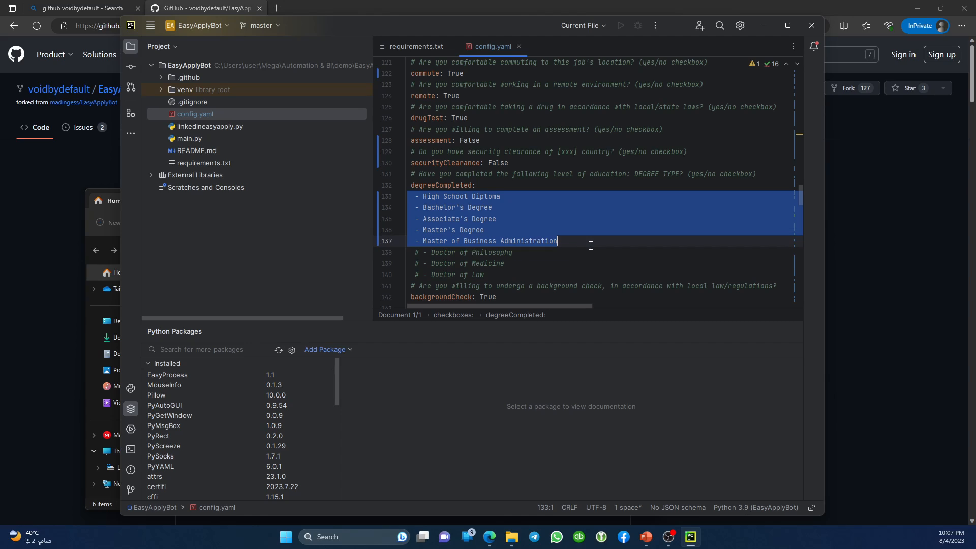
pyautogui.click(419, 197)
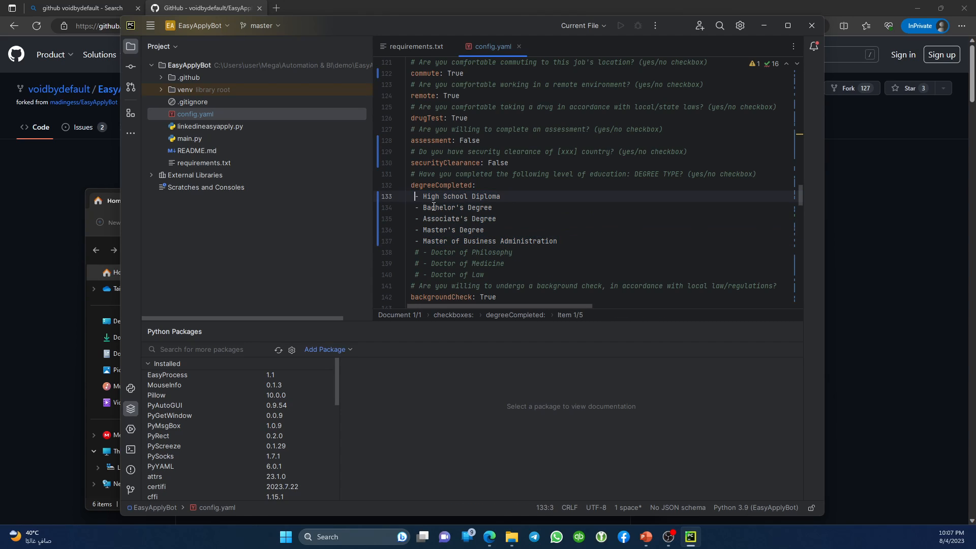
pyautogui.press('Home')
pyautogui.hotkey('shift', 'Right')
pyautogui.hotkey('shift', 'Right')
pyautogui.press('Right')
pyautogui.press('Down')
pyautogui.press('Down')
pyautogui.press('Down')
pyautogui.press('Down')
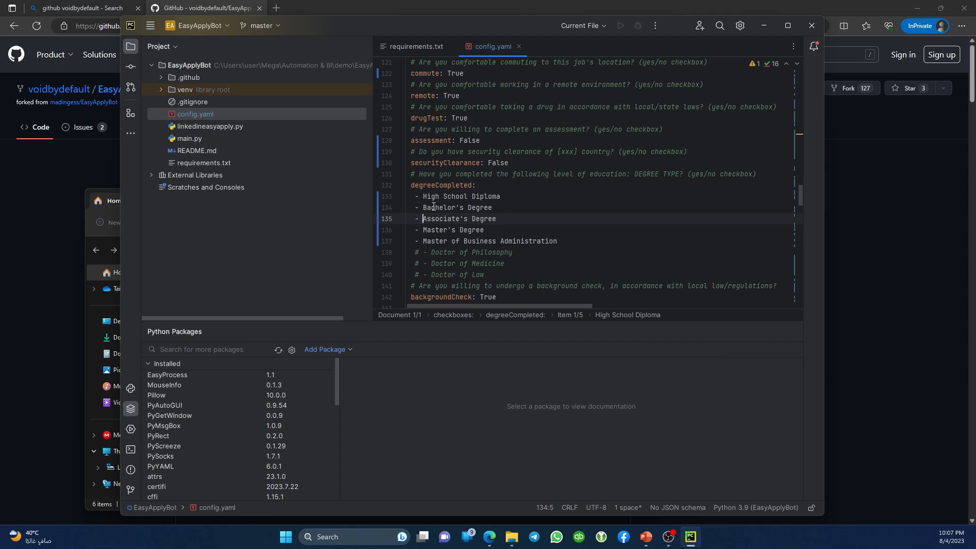
pyautogui.press('Right')
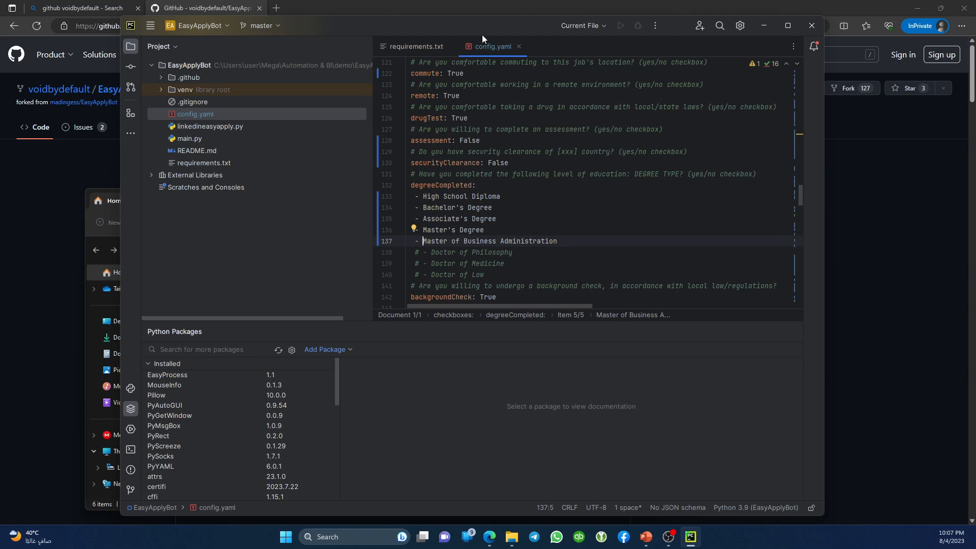
# Close config.yaml and requirements.txt, then open and run main.py.
pyautogui.click(518, 46)
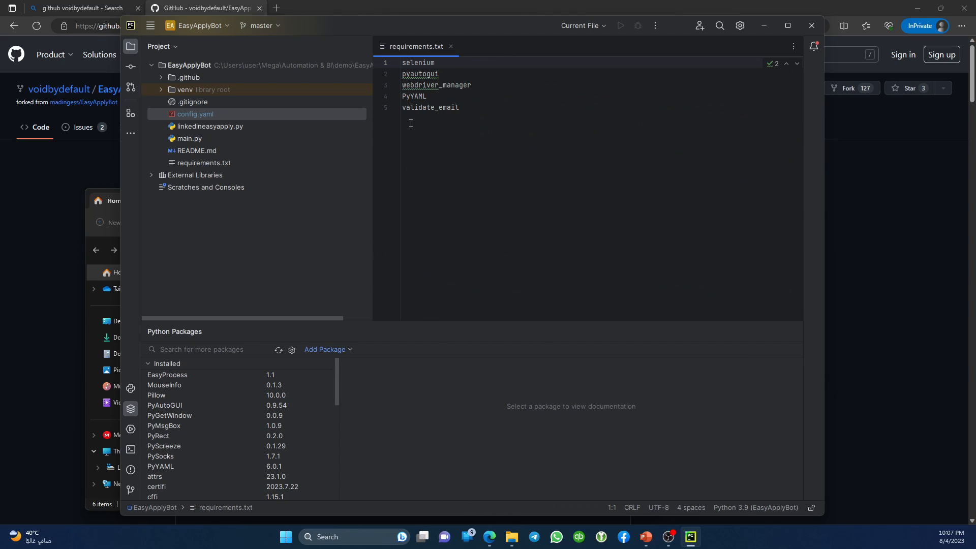
pyautogui.click(450, 47)
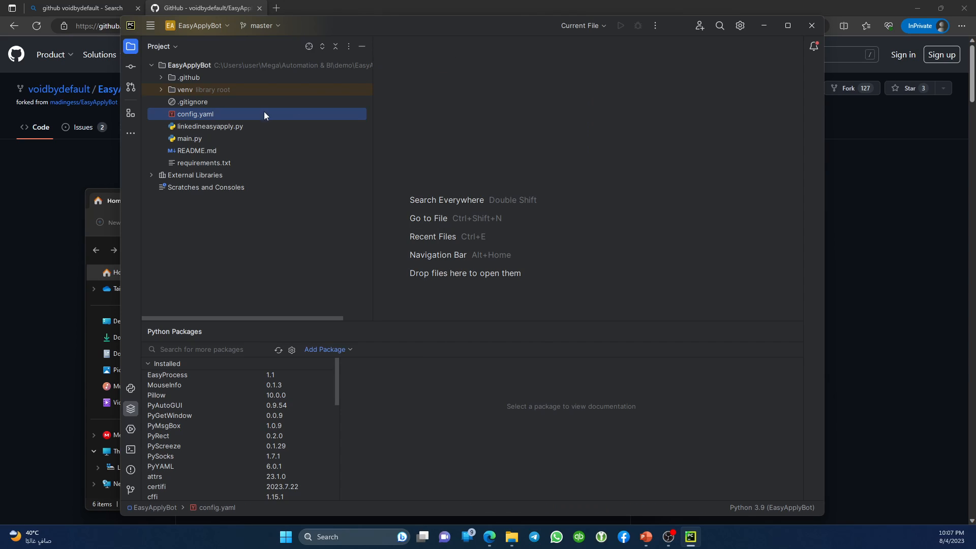
pyautogui.doubleClick(187, 142)
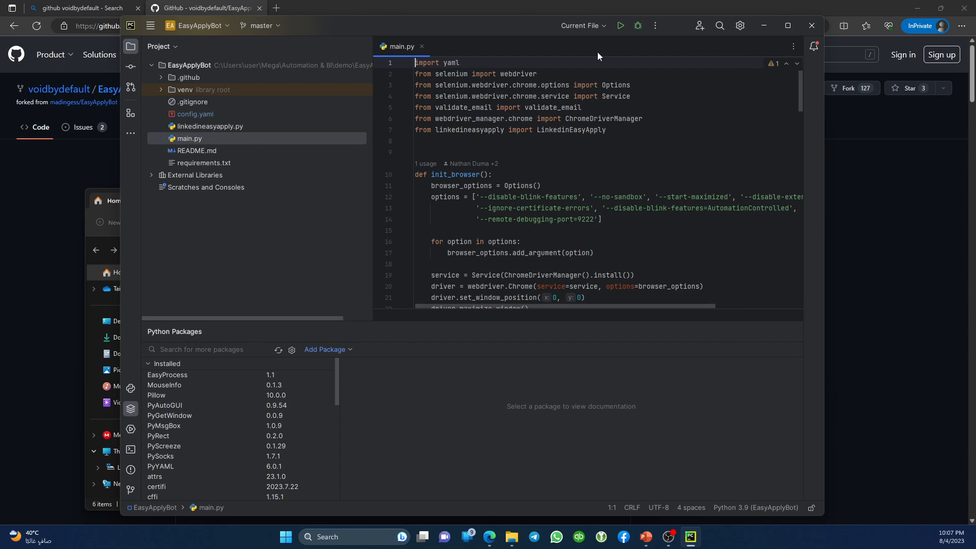
pyautogui.click(620, 26)
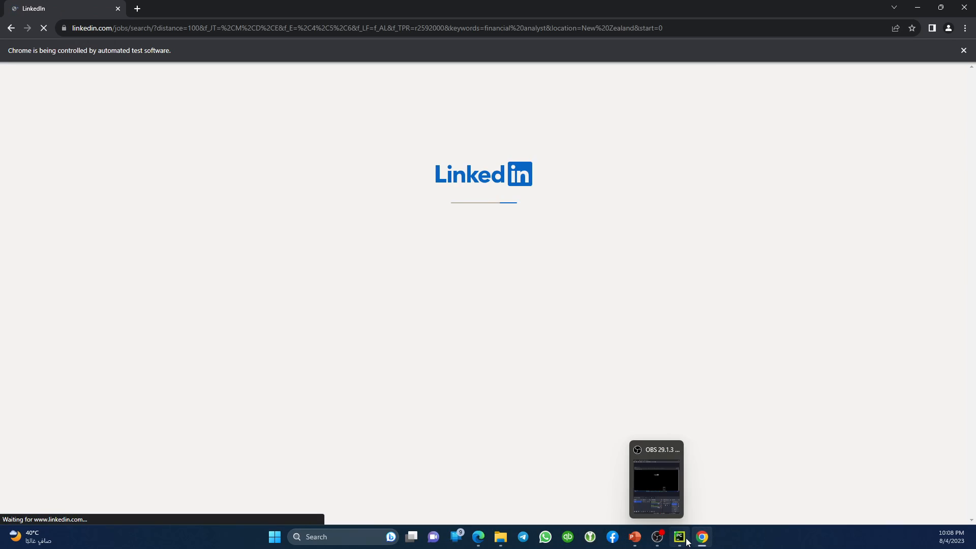
# Compare the LinkedIn job page with the console log lines, then stop the bot run.
pyautogui.click(681, 537)
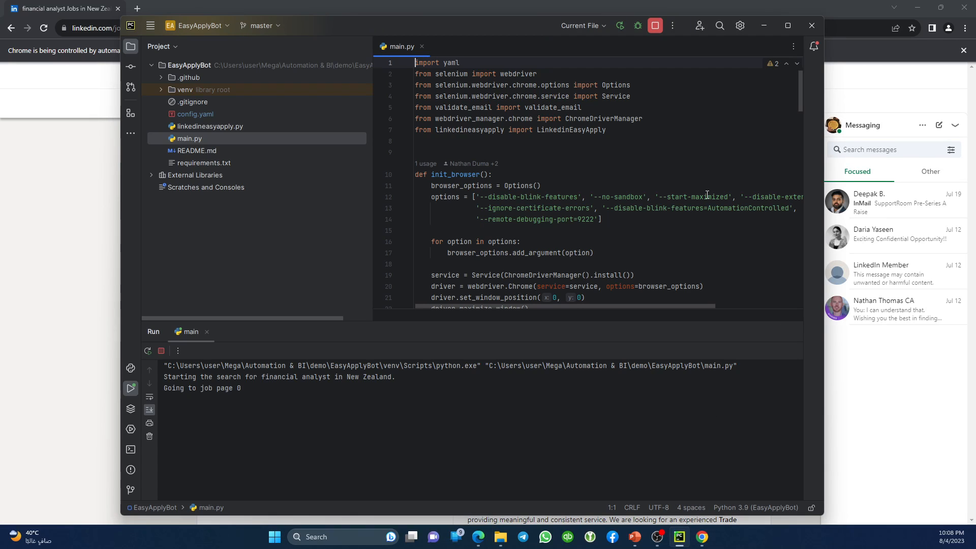
pyautogui.click(233, 4)
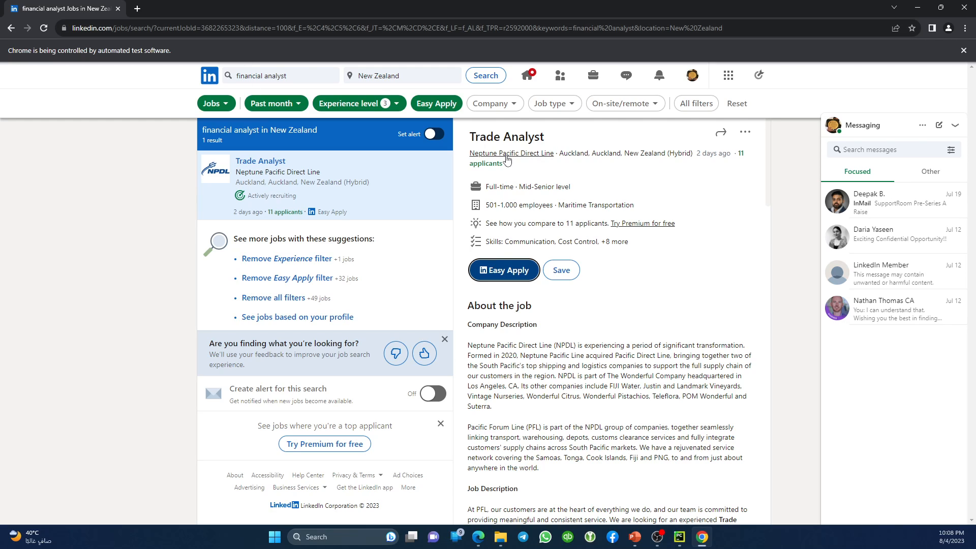
pyautogui.click(680, 536)
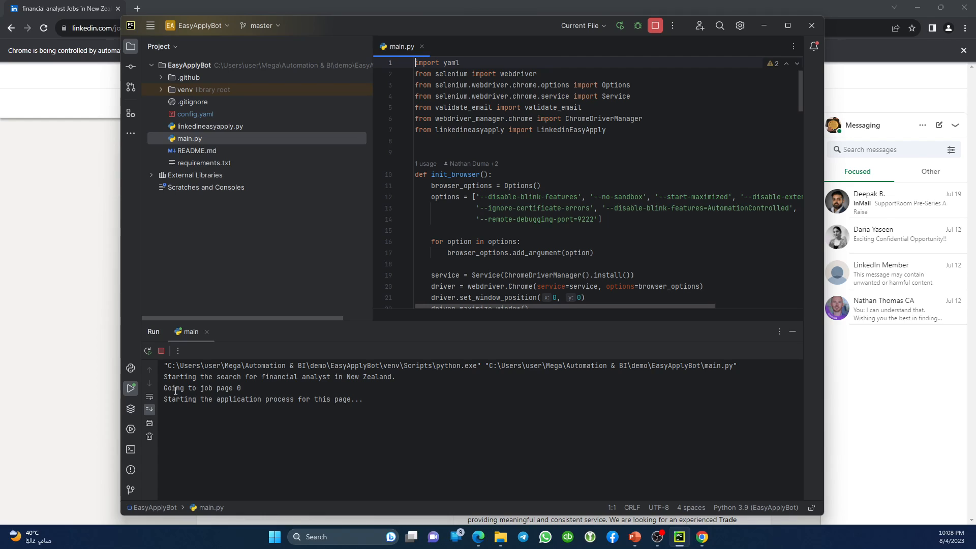
pyautogui.moveTo(255, 378)
pyautogui.mouseDown()
pyautogui.moveTo(391, 379)
pyautogui.moveTo(242, 388)
pyautogui.mouseUp()
pyautogui.hotkey('alt', 'Tab')
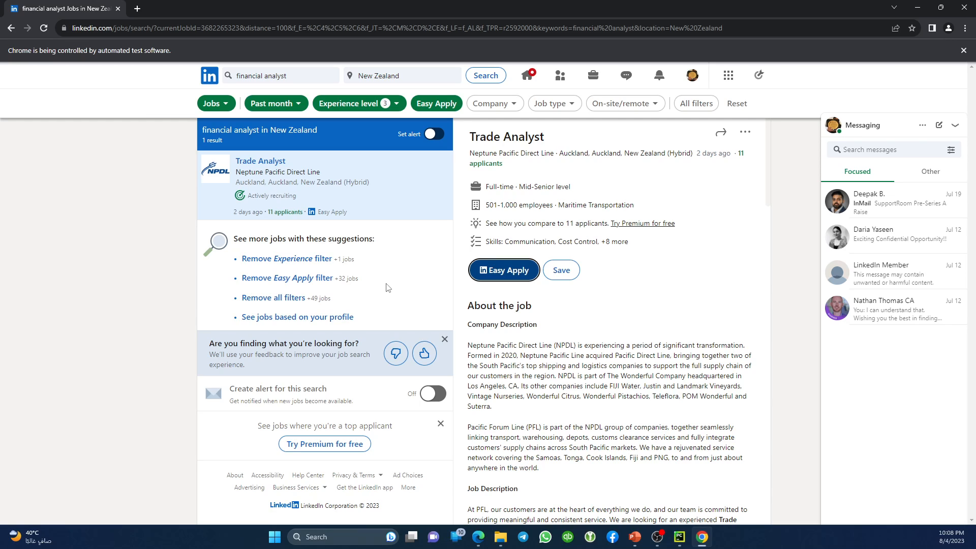
pyautogui.hotkey('alt', 'Tab')
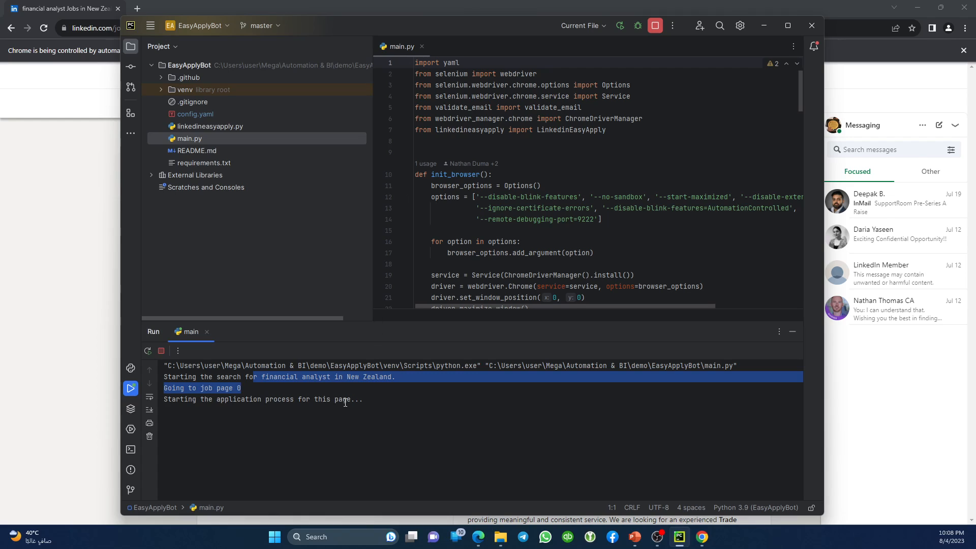
pyautogui.moveTo(371, 402); pyautogui.dragTo(157, 386)
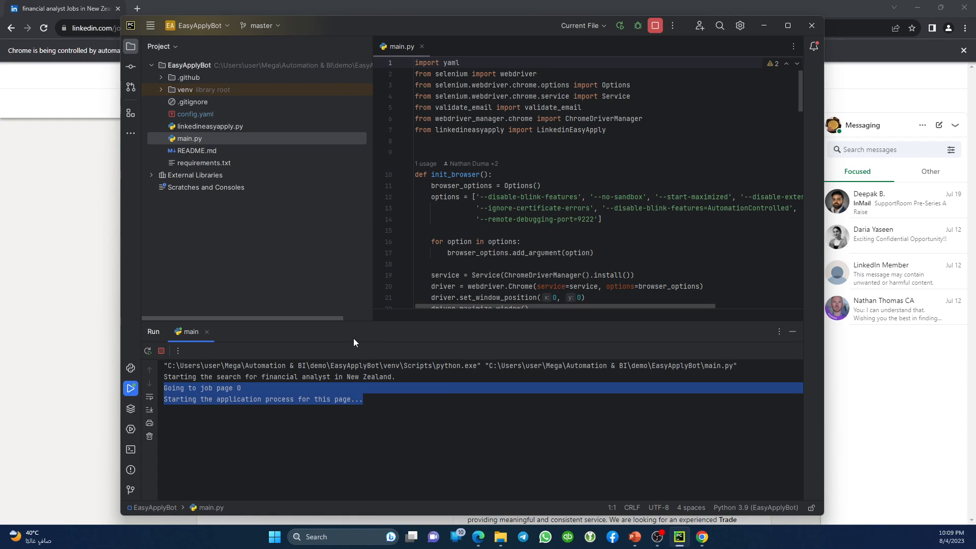
pyautogui.click(657, 27)
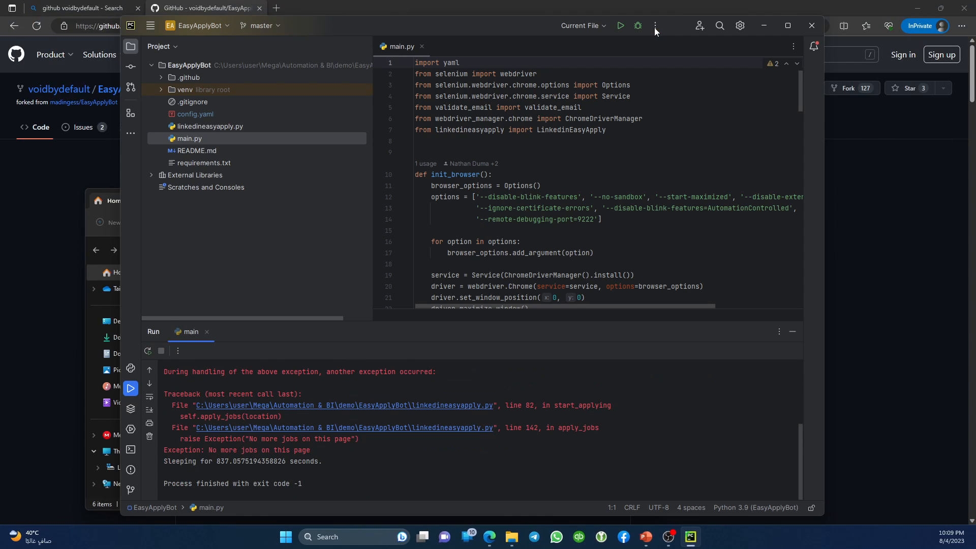
# Exit PyCharm with the window's close button.
pyautogui.click(654, 27)
pyautogui.click(812, 25)
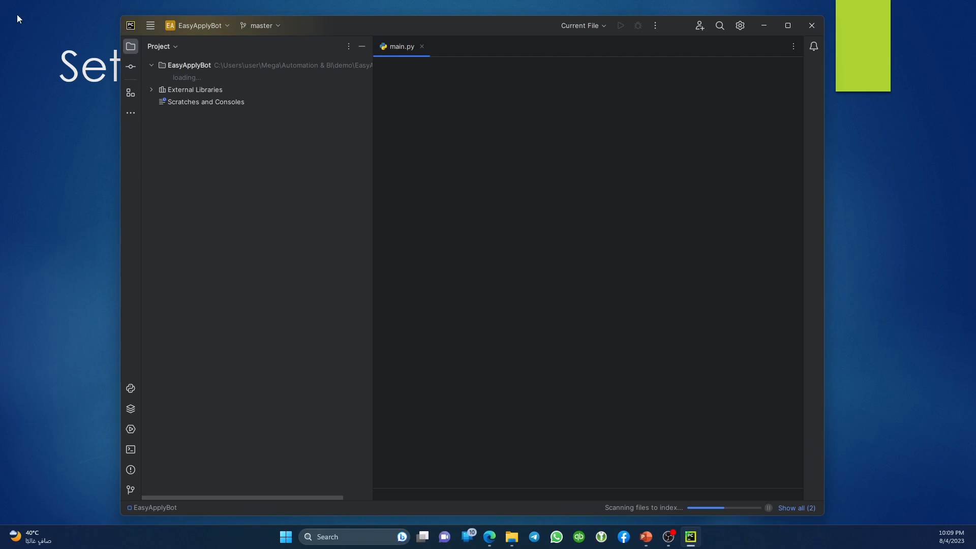
# Maximize PyCharm and run Git Update Project, merging incoming changes into the current branch.
pyautogui.doubleClick(524, 29)
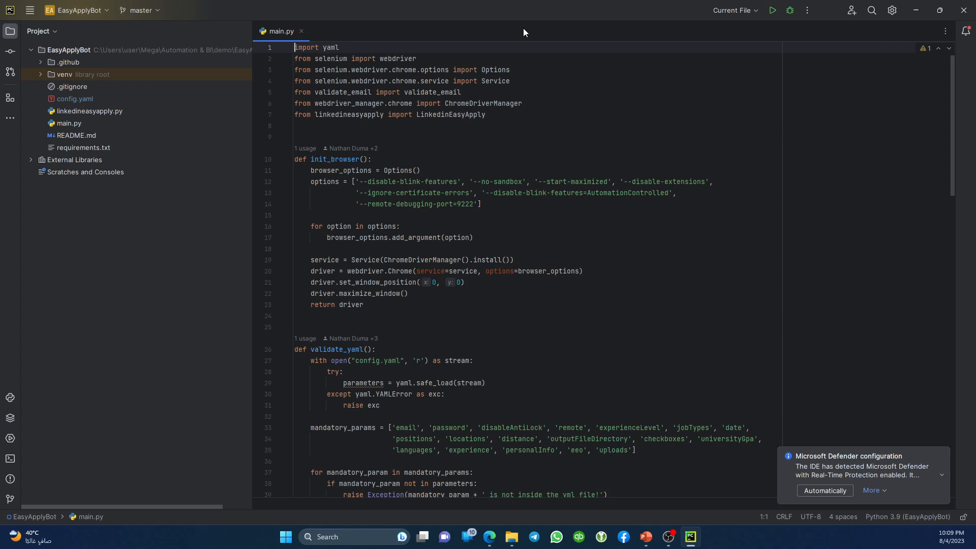
pyautogui.click(30, 11)
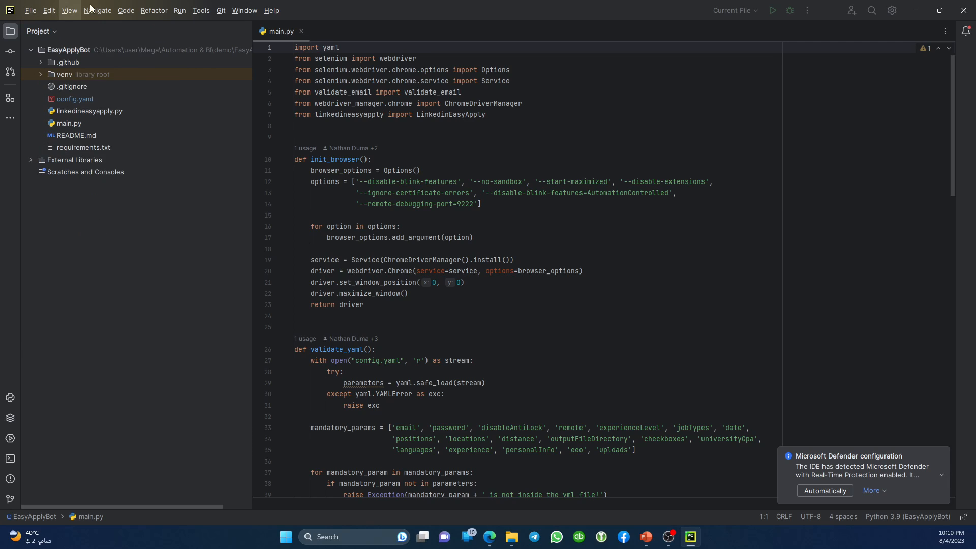
pyautogui.moveTo(220, 14)
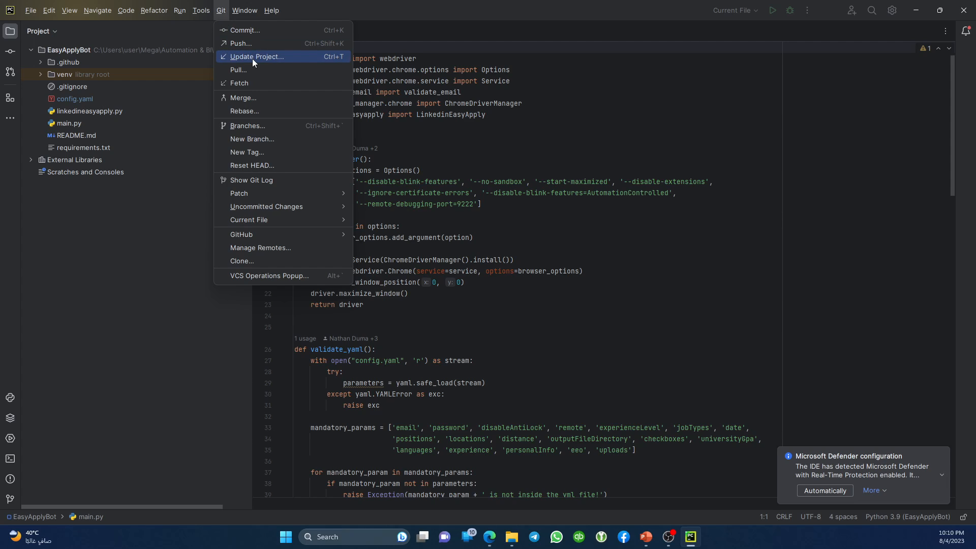
pyautogui.click(277, 57)
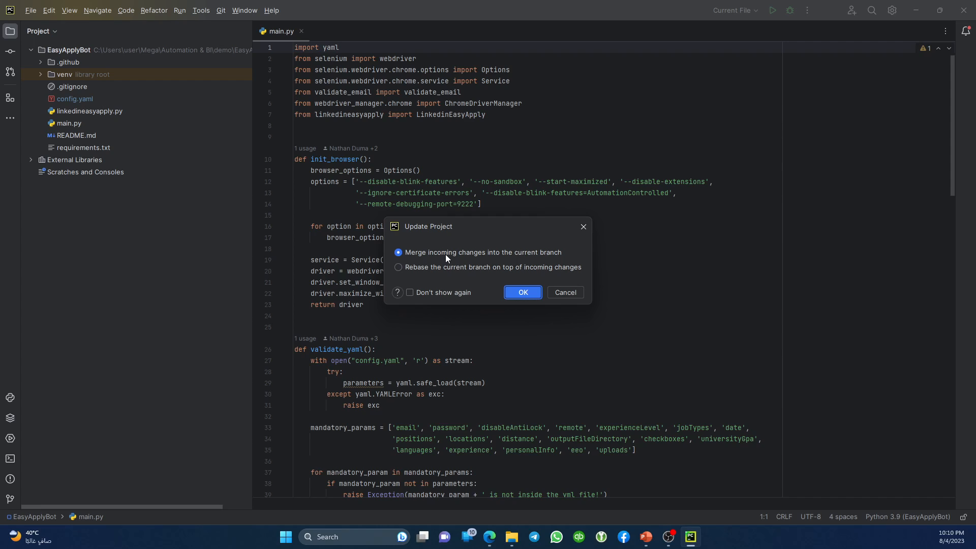
pyautogui.click(445, 254)
pyautogui.click(513, 293)
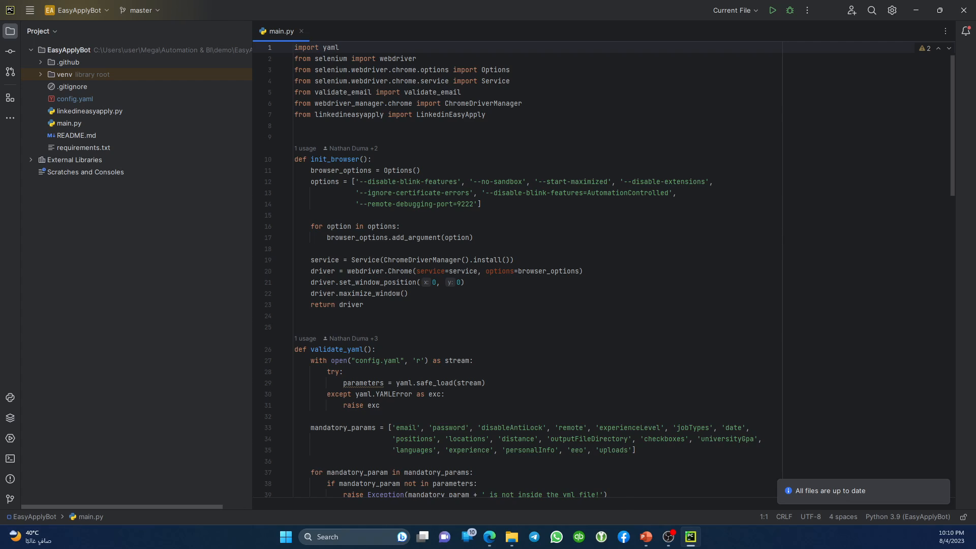
pyautogui.hotkey('alt', 'Tab')
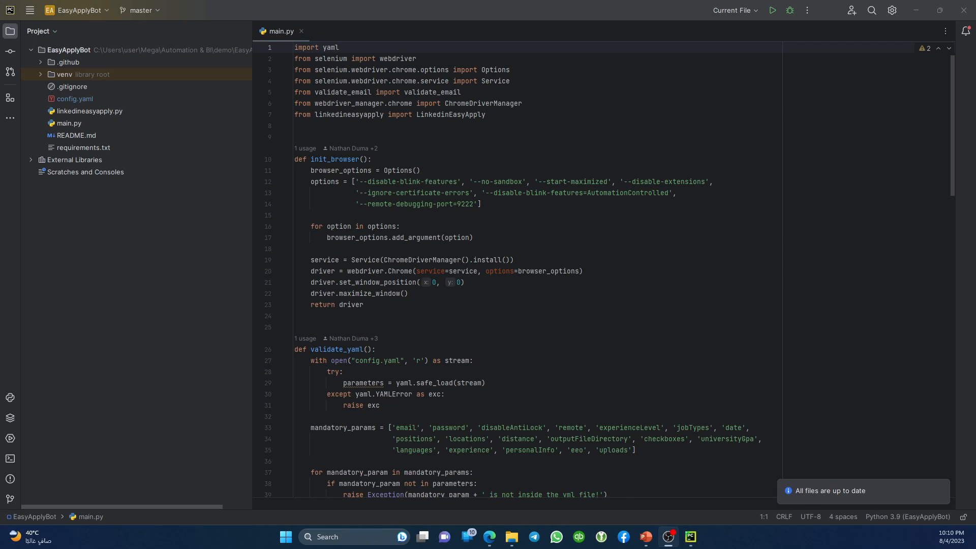